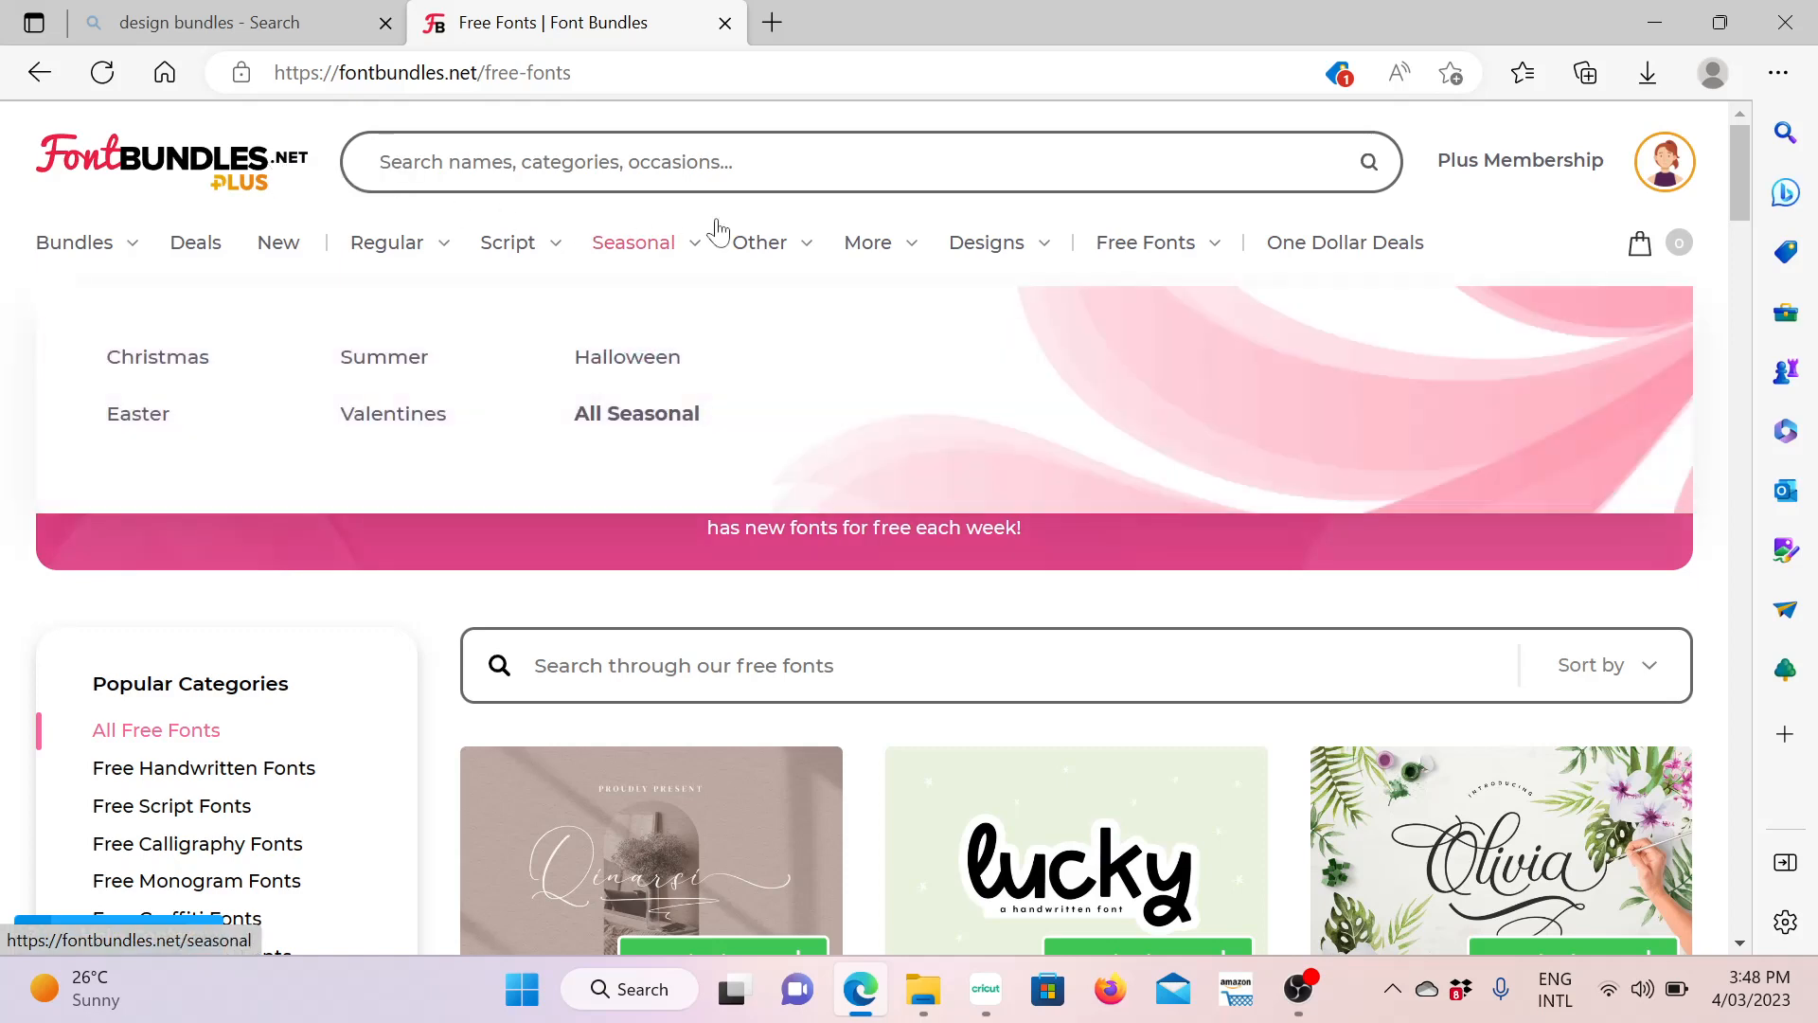
# Find the Sweety Strawberry simple font among the free fonts and confirm its download
pyautogui.moveTo(1124, 241)
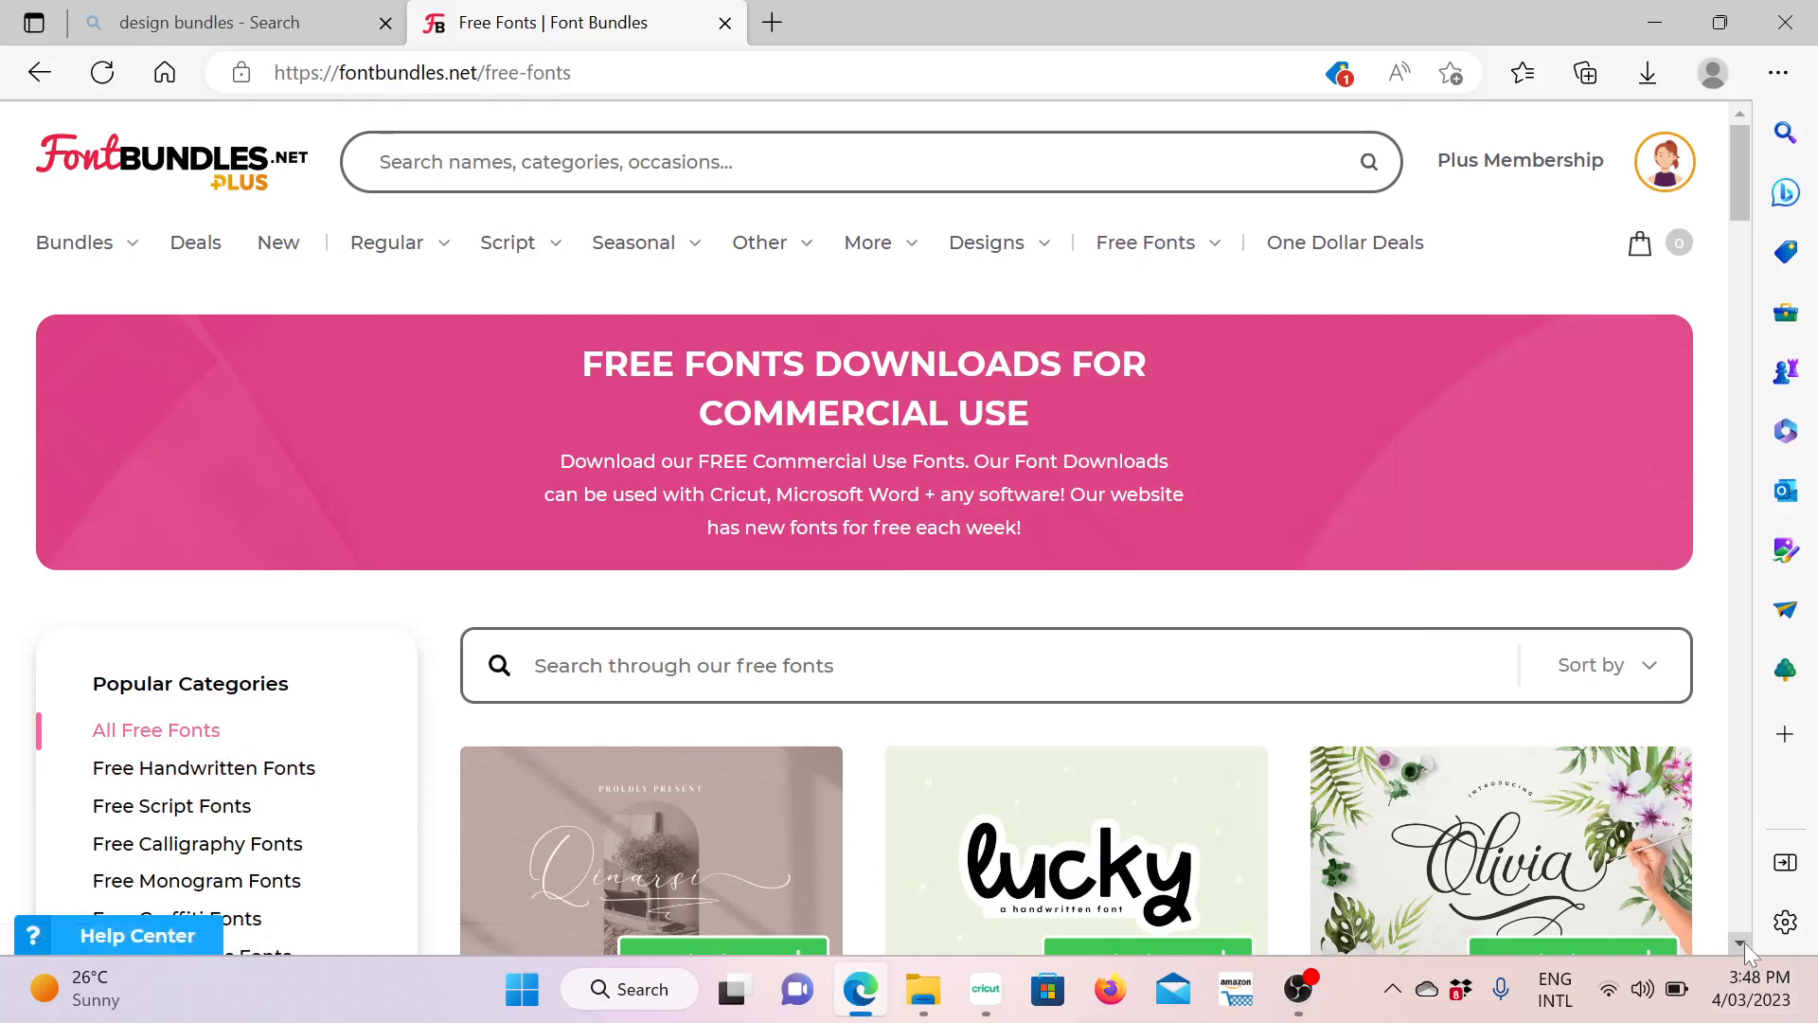
pyautogui.scroll(-1, 1743, 941)
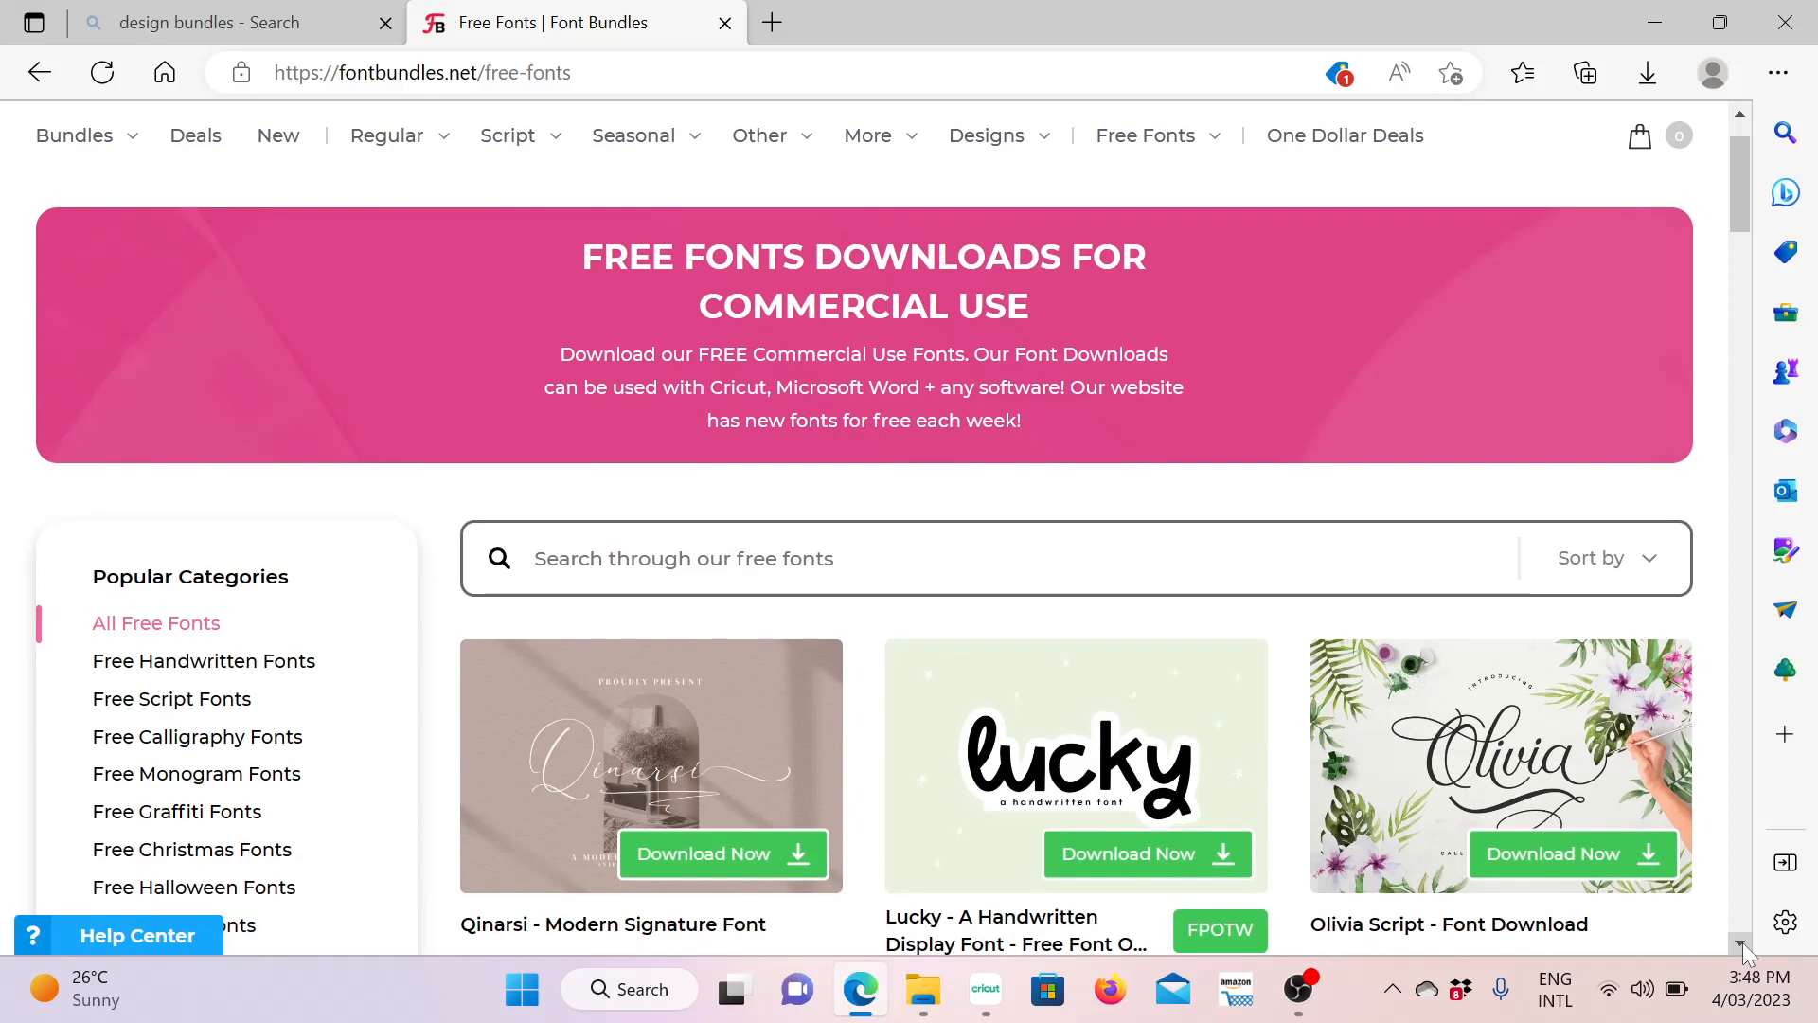
pyautogui.scroll(-1, 1743, 942)
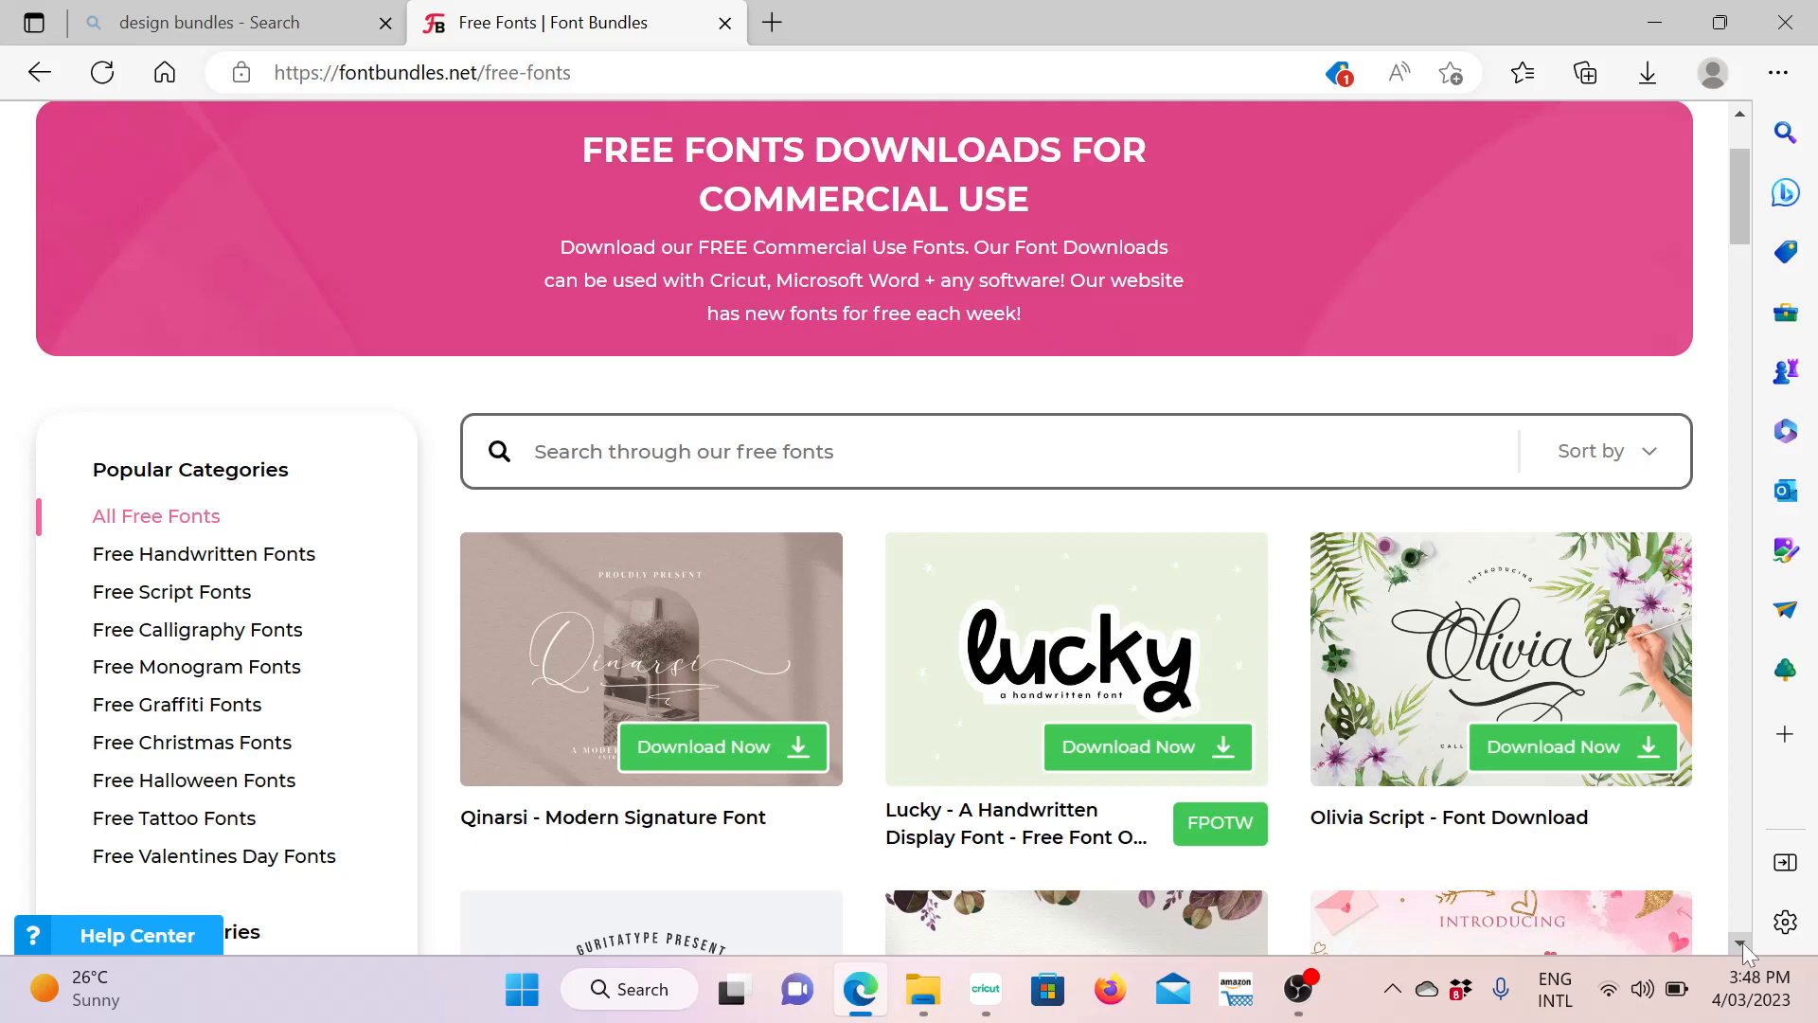
pyautogui.scroll(-1, 1743, 942)
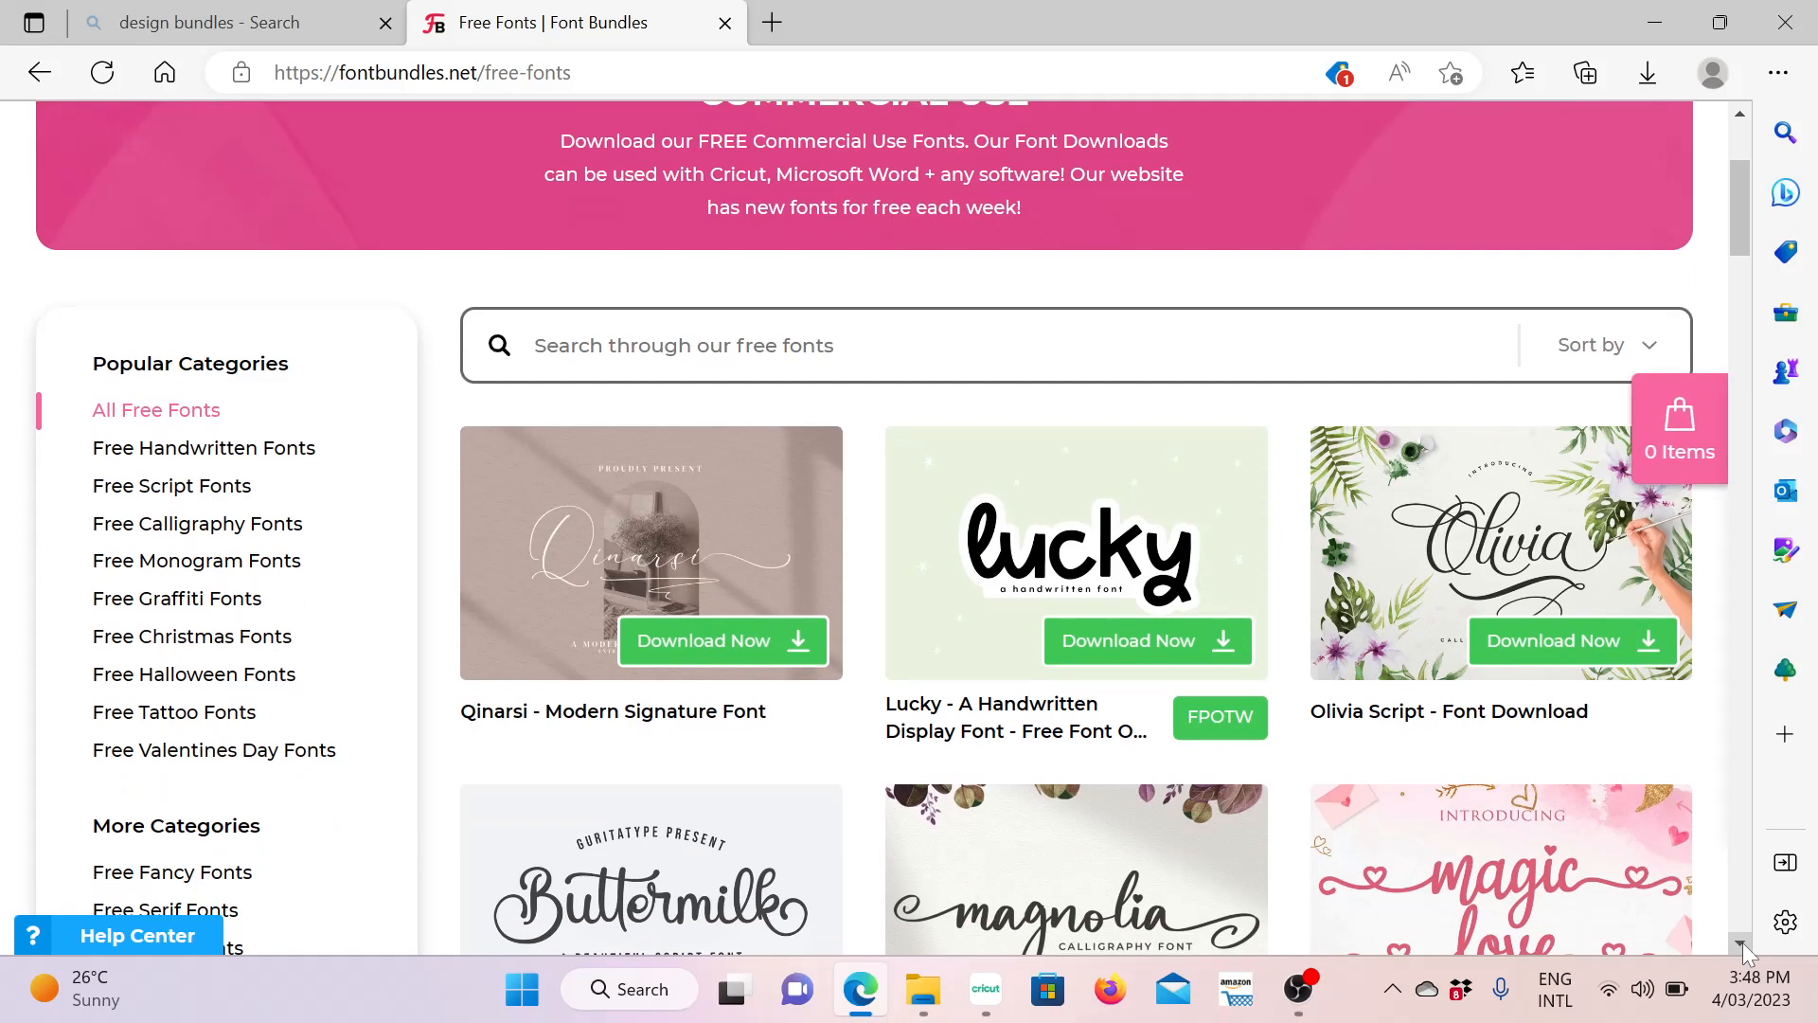
pyautogui.scroll(-1, 1743, 942)
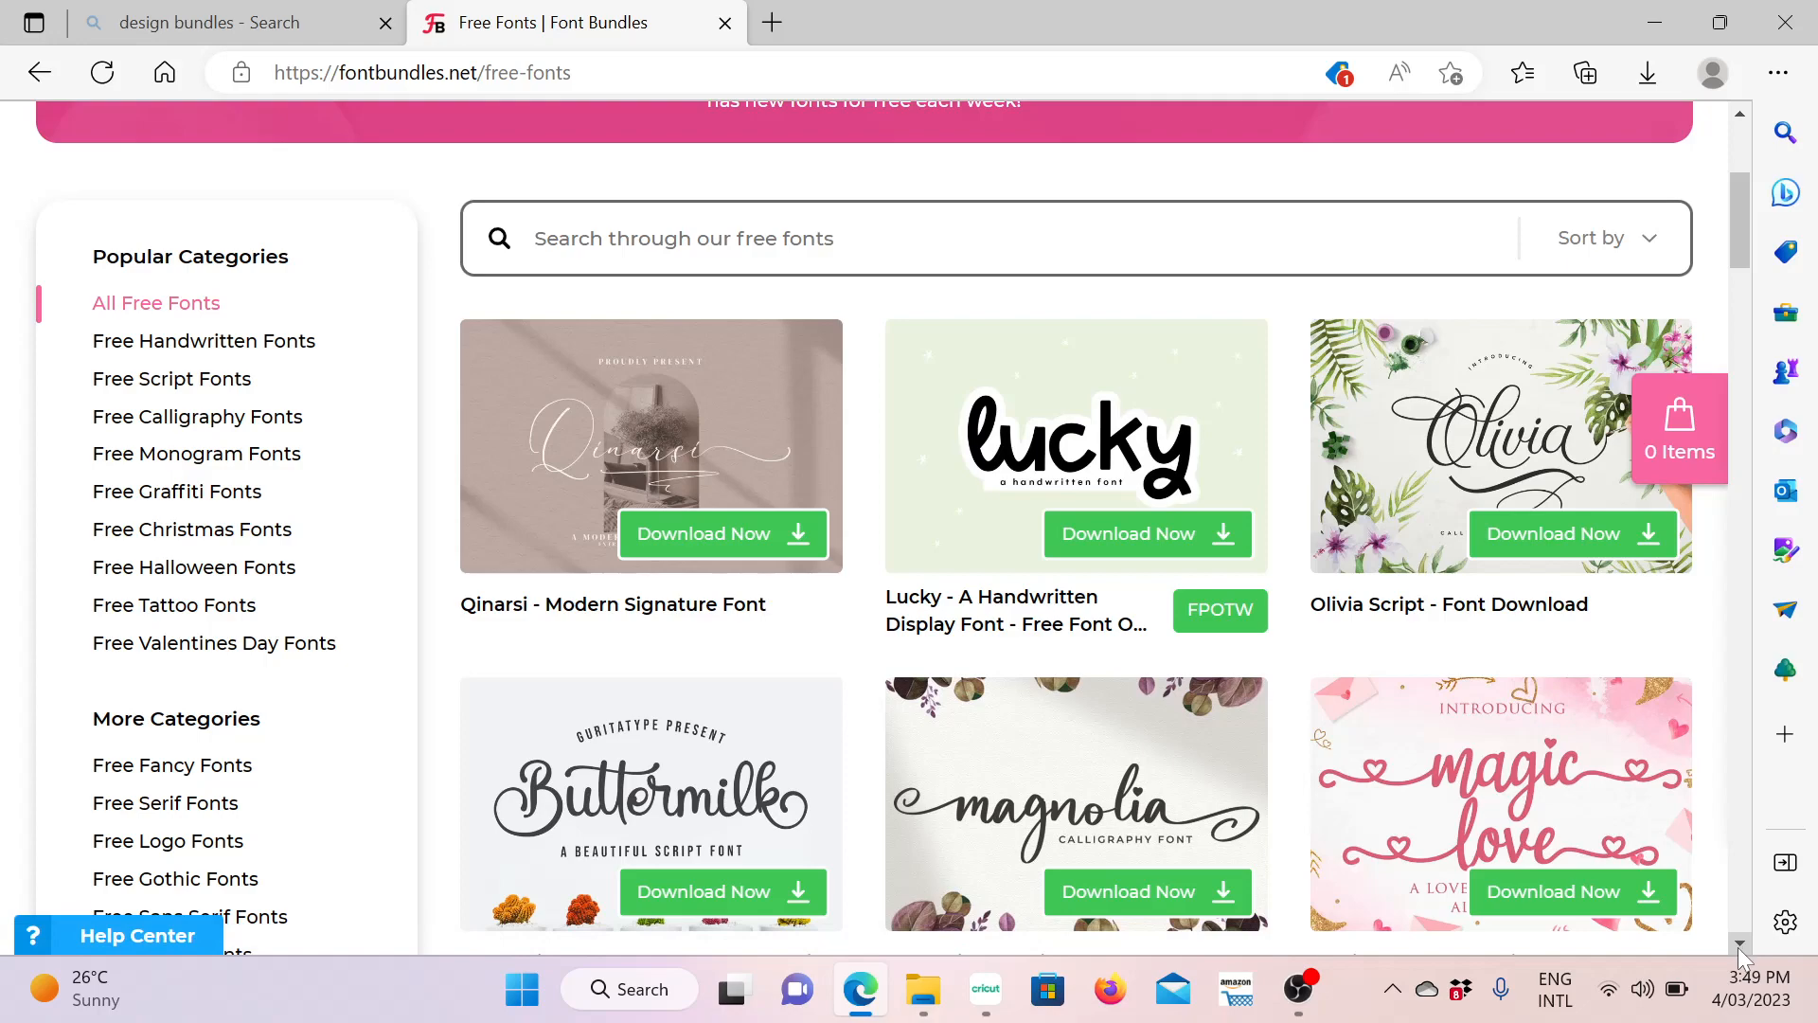
pyautogui.scroll(-2, 1740, 945)
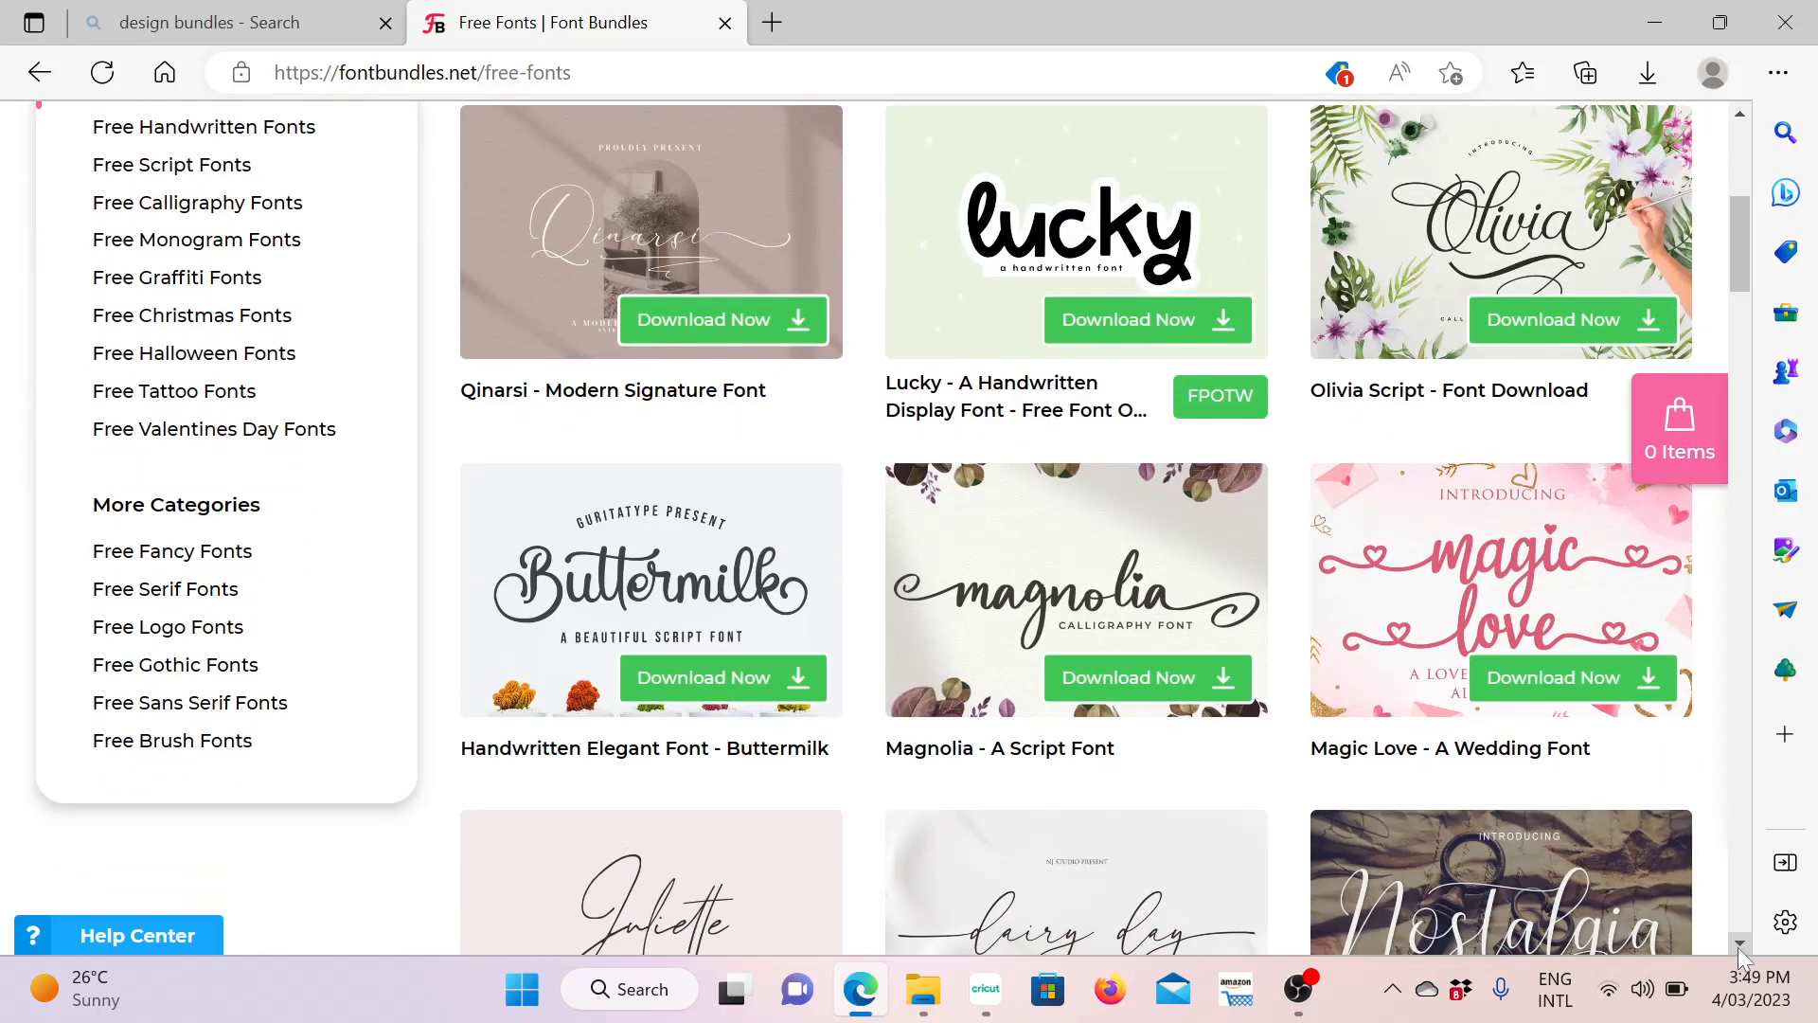
pyautogui.scroll(-4, 1737, 947)
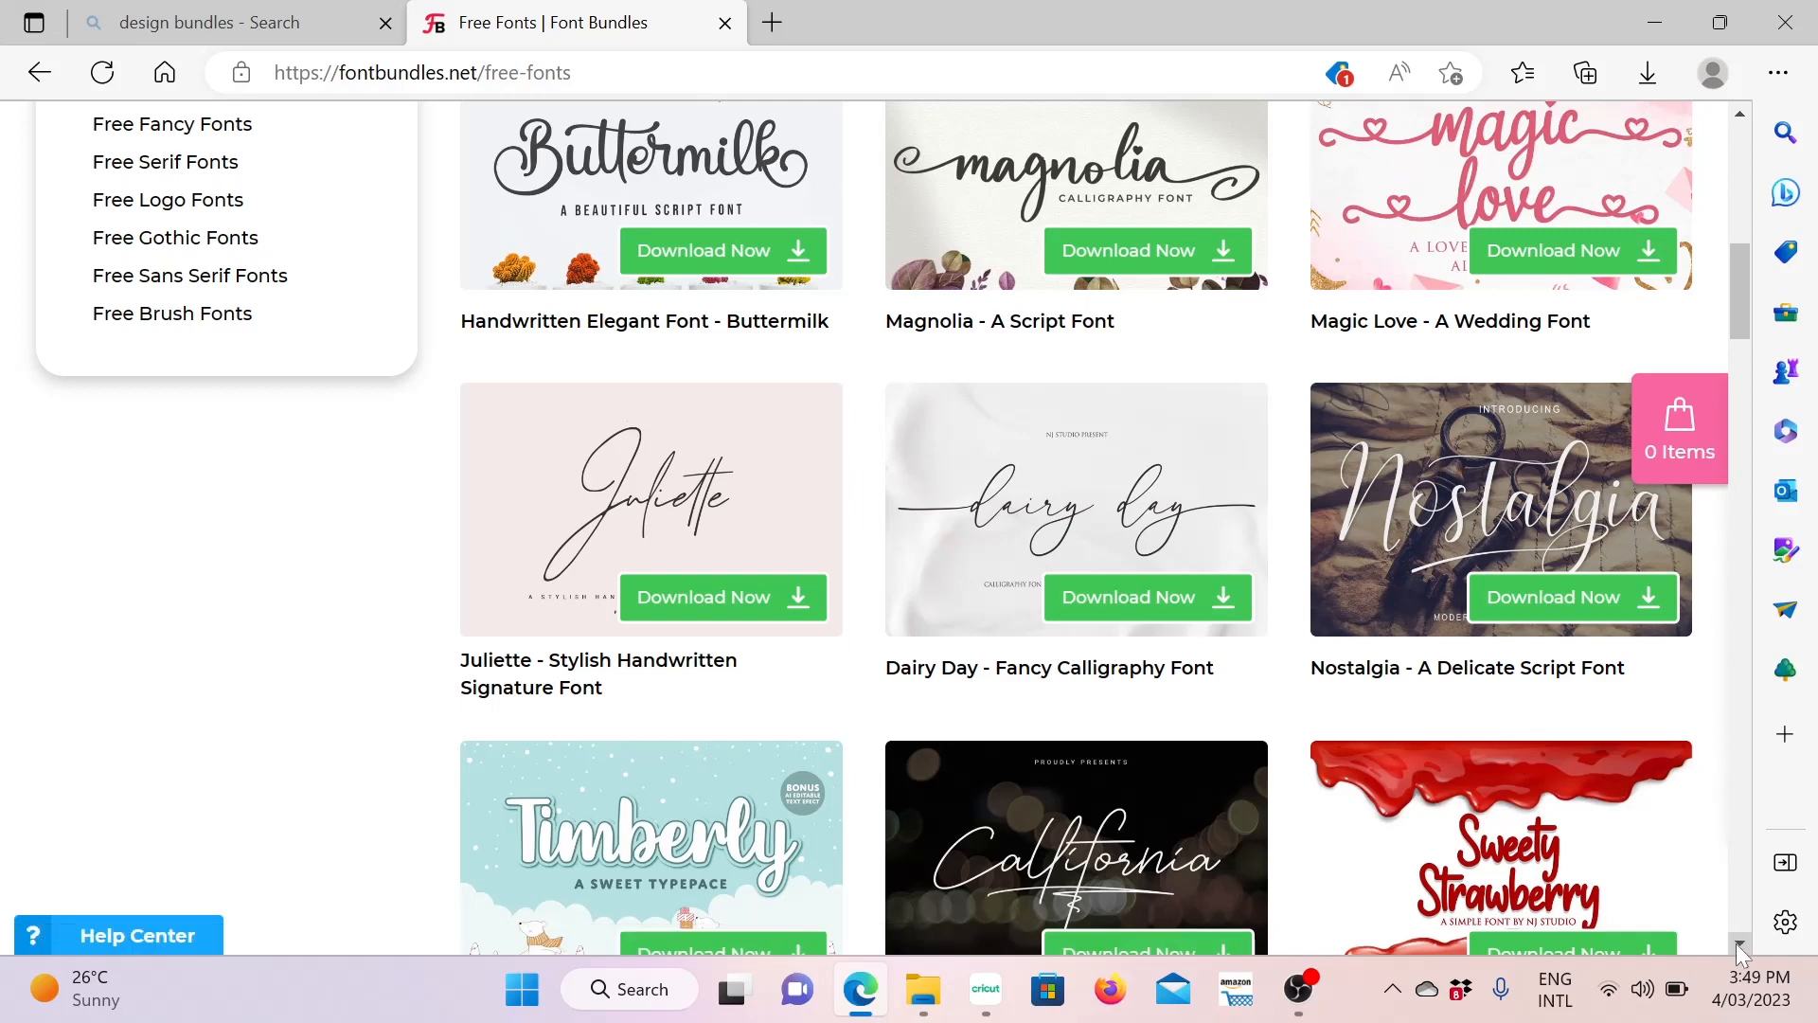
pyautogui.scroll(-1, 1736, 943)
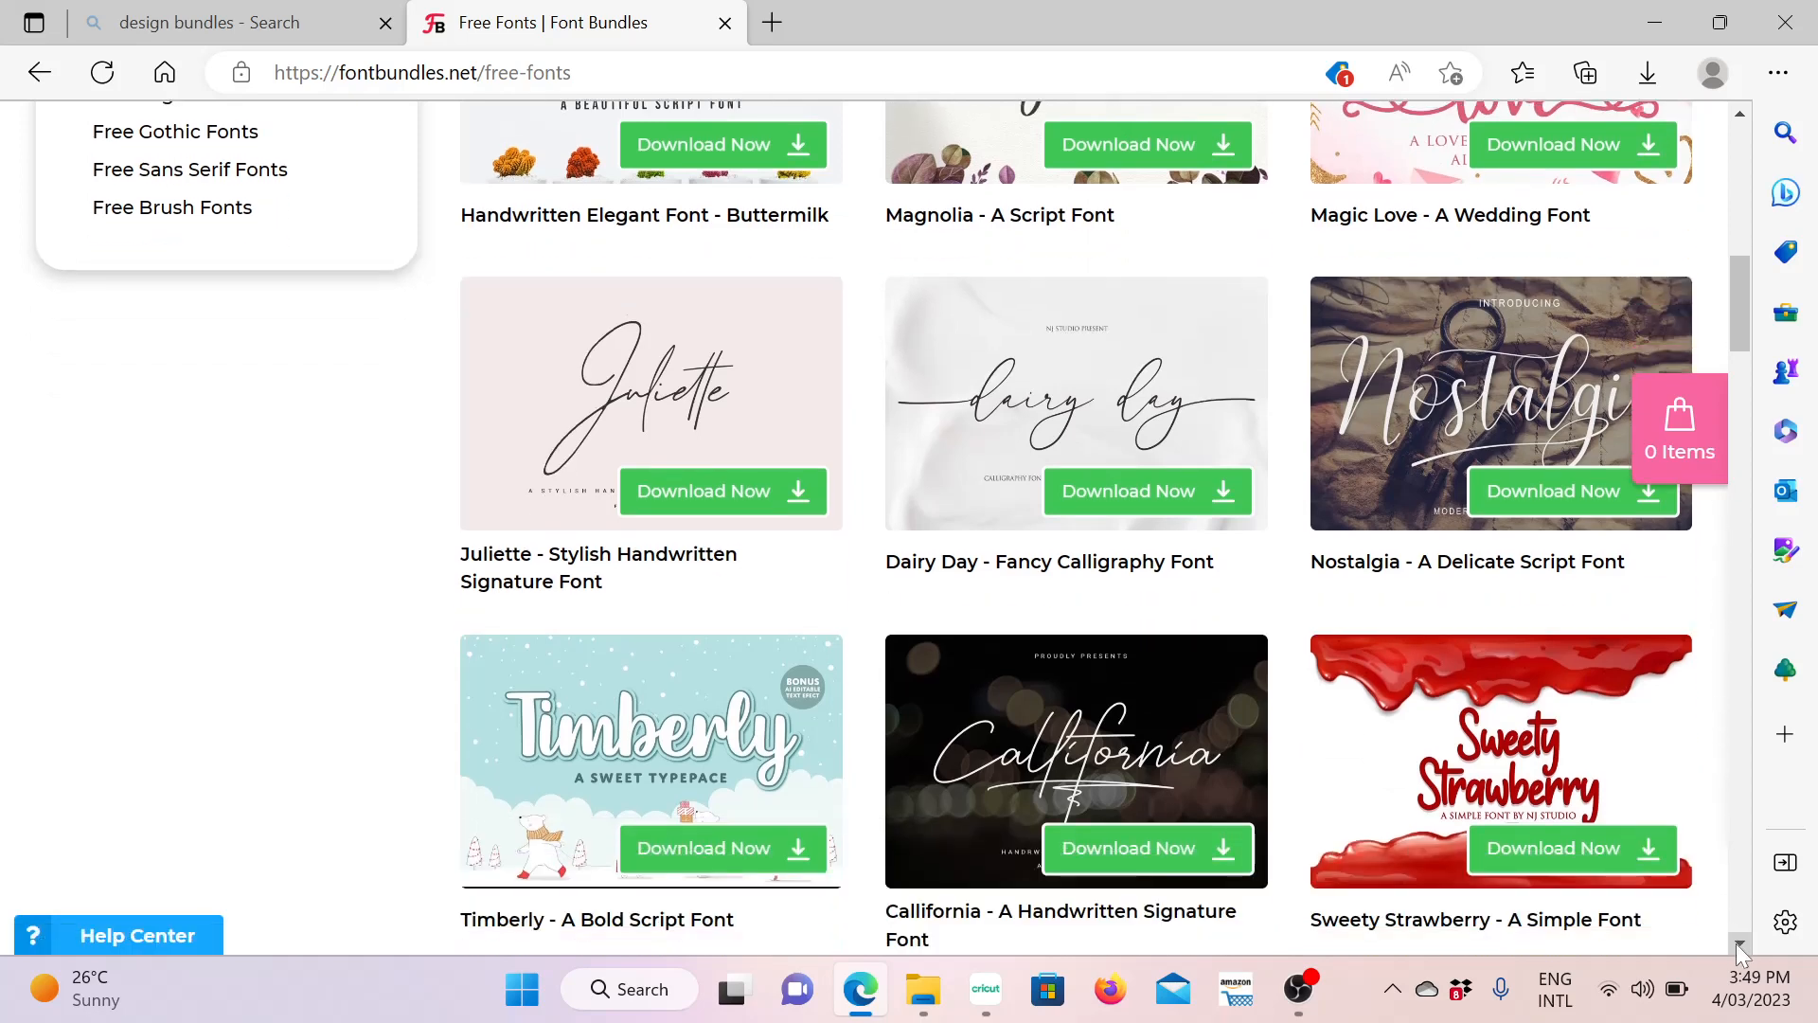
pyautogui.scroll(-2, 1738, 943)
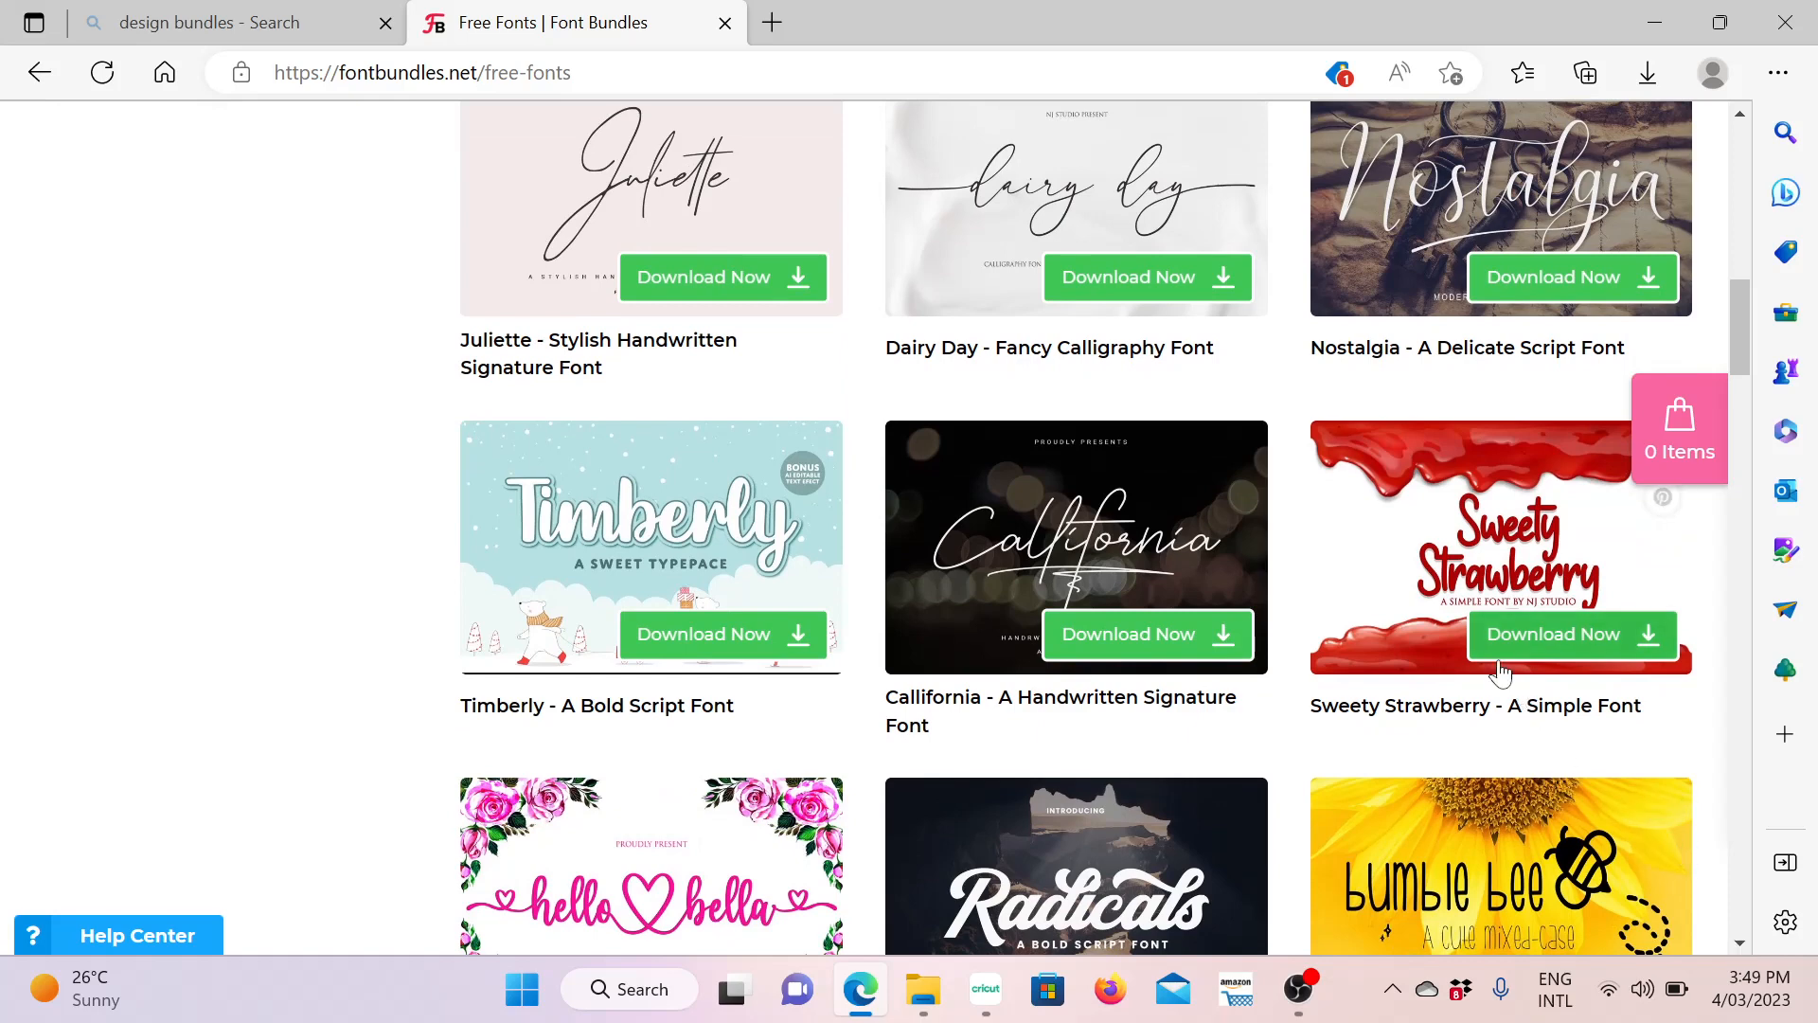
pyautogui.click(1536, 652)
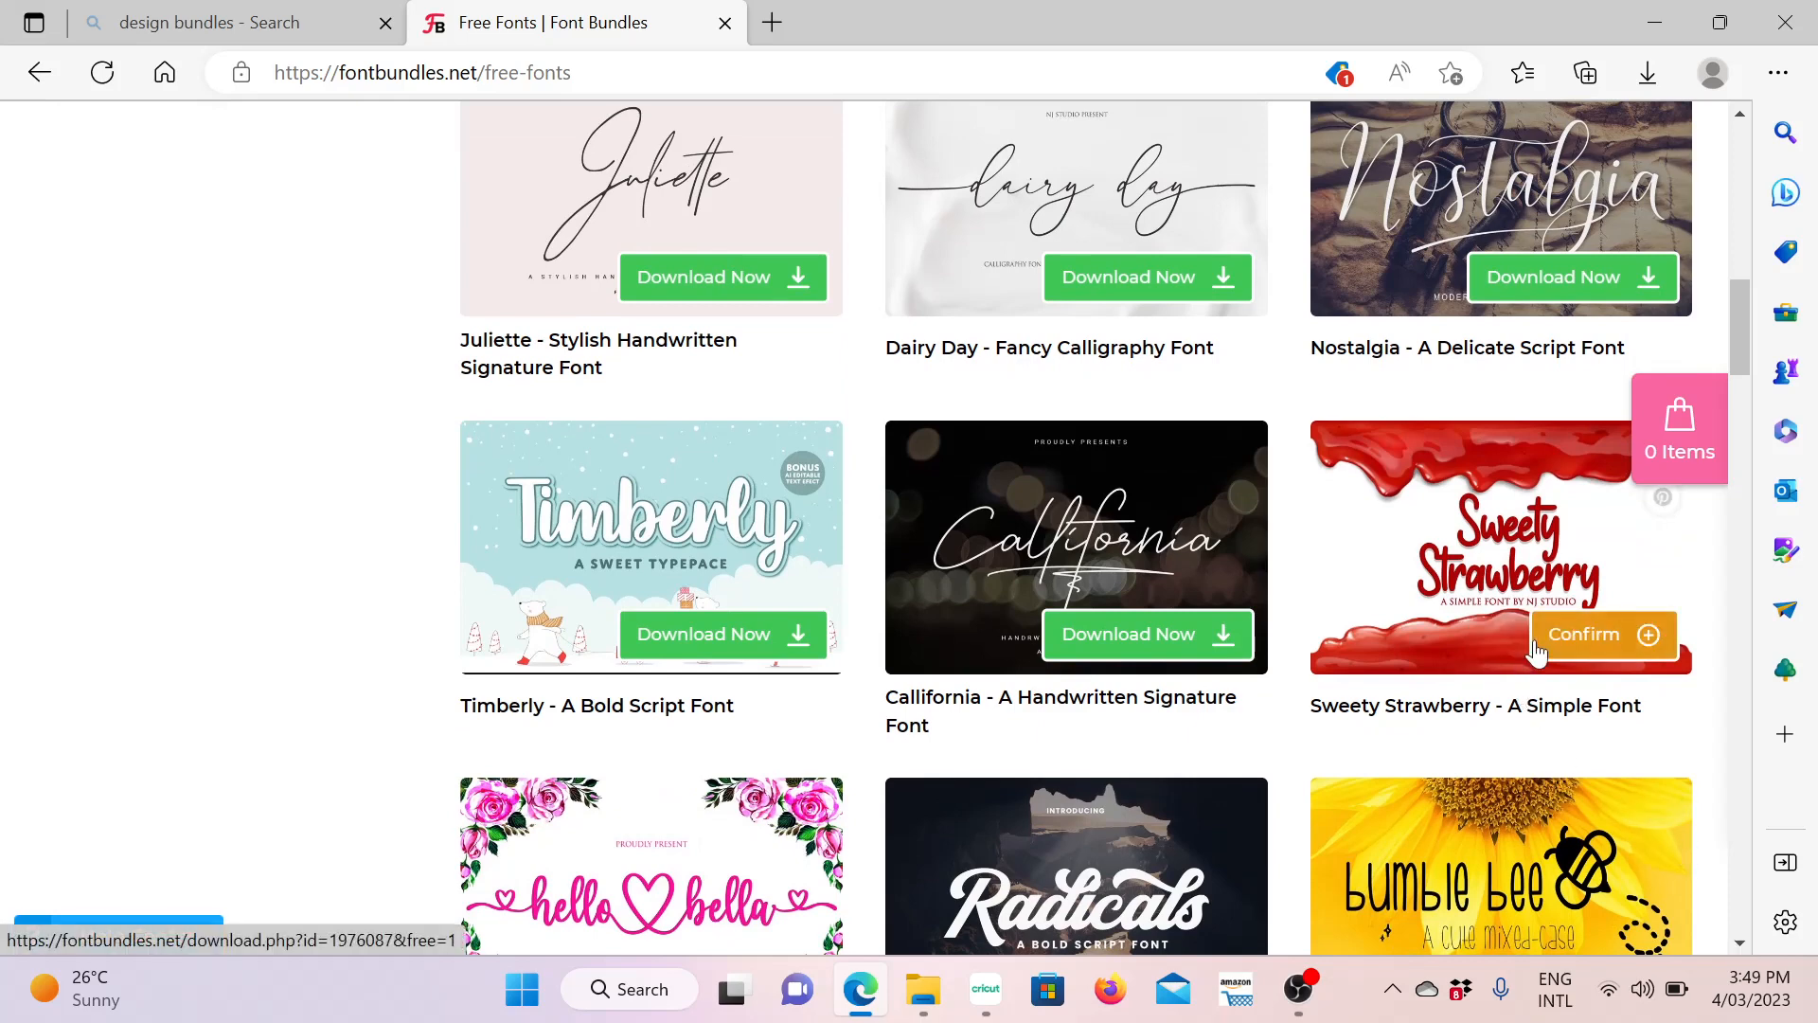
pyautogui.click(1583, 654)
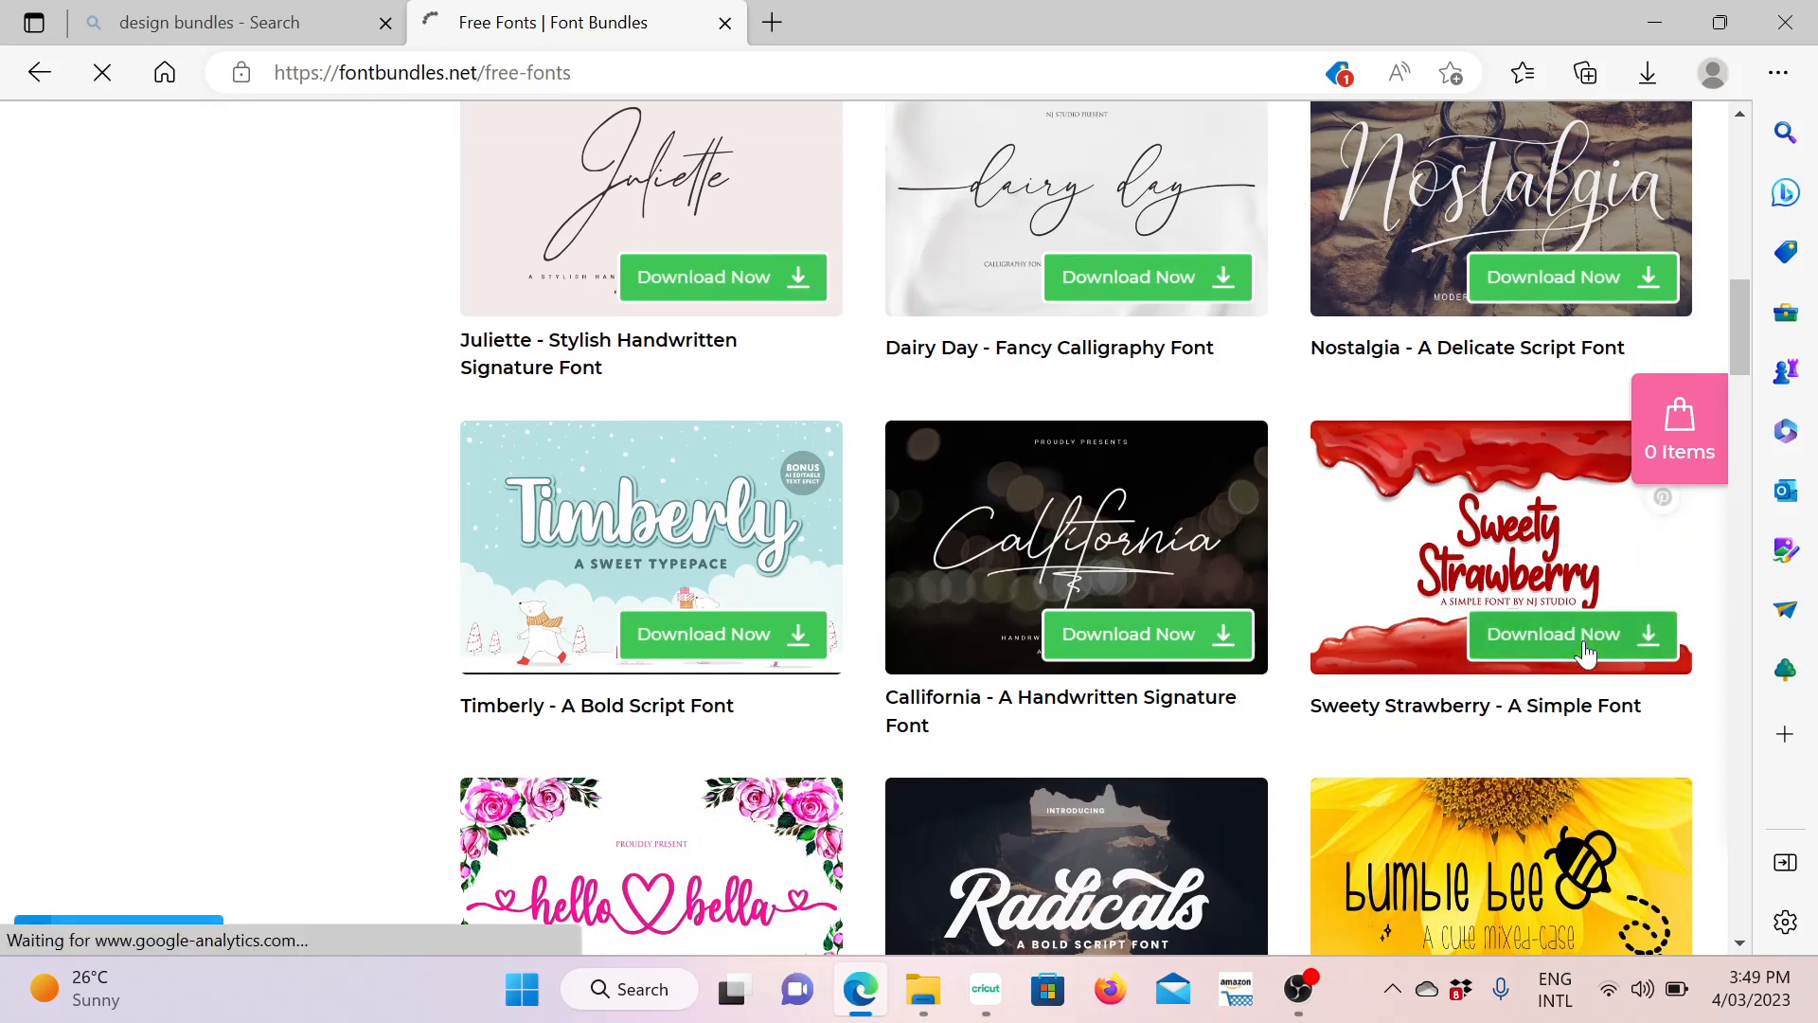
pyautogui.click(1586, 653)
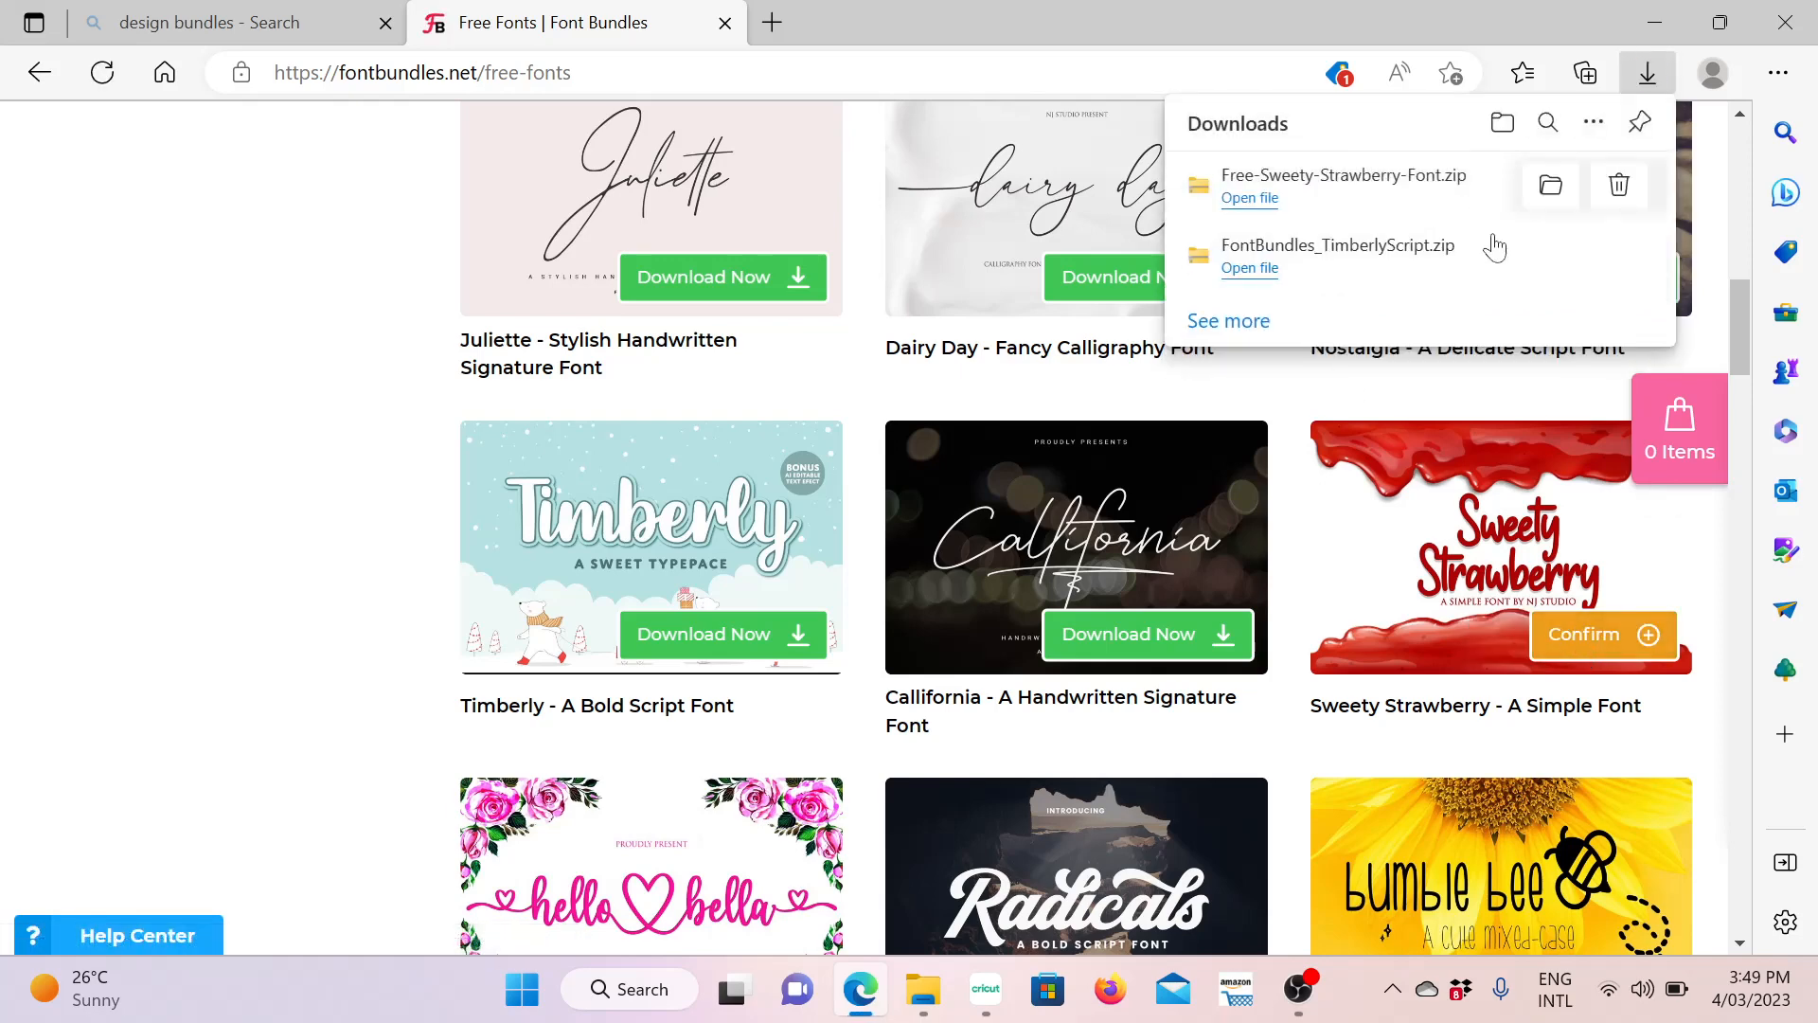
# Browse the remaining free font listings on the first page down to the page numbers
pyautogui.click(1743, 943)
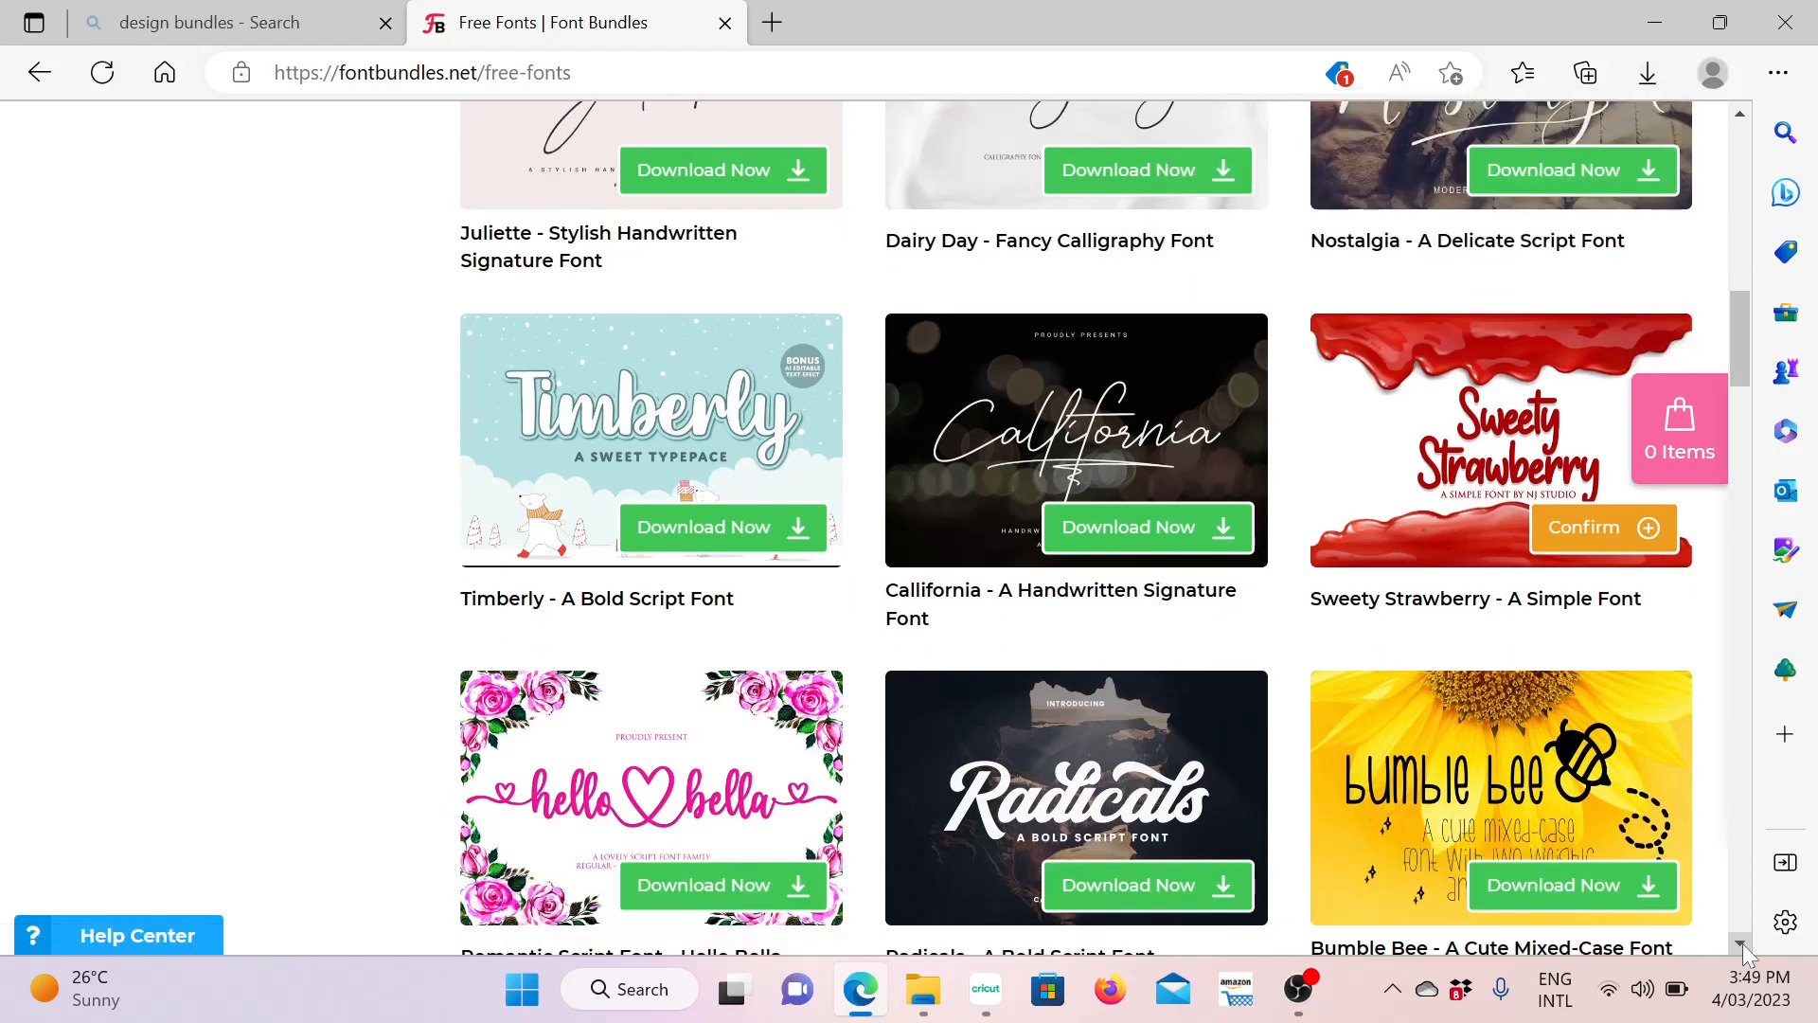
pyautogui.click(1742, 944)
pyautogui.click(1742, 944)
pyautogui.click(1743, 943)
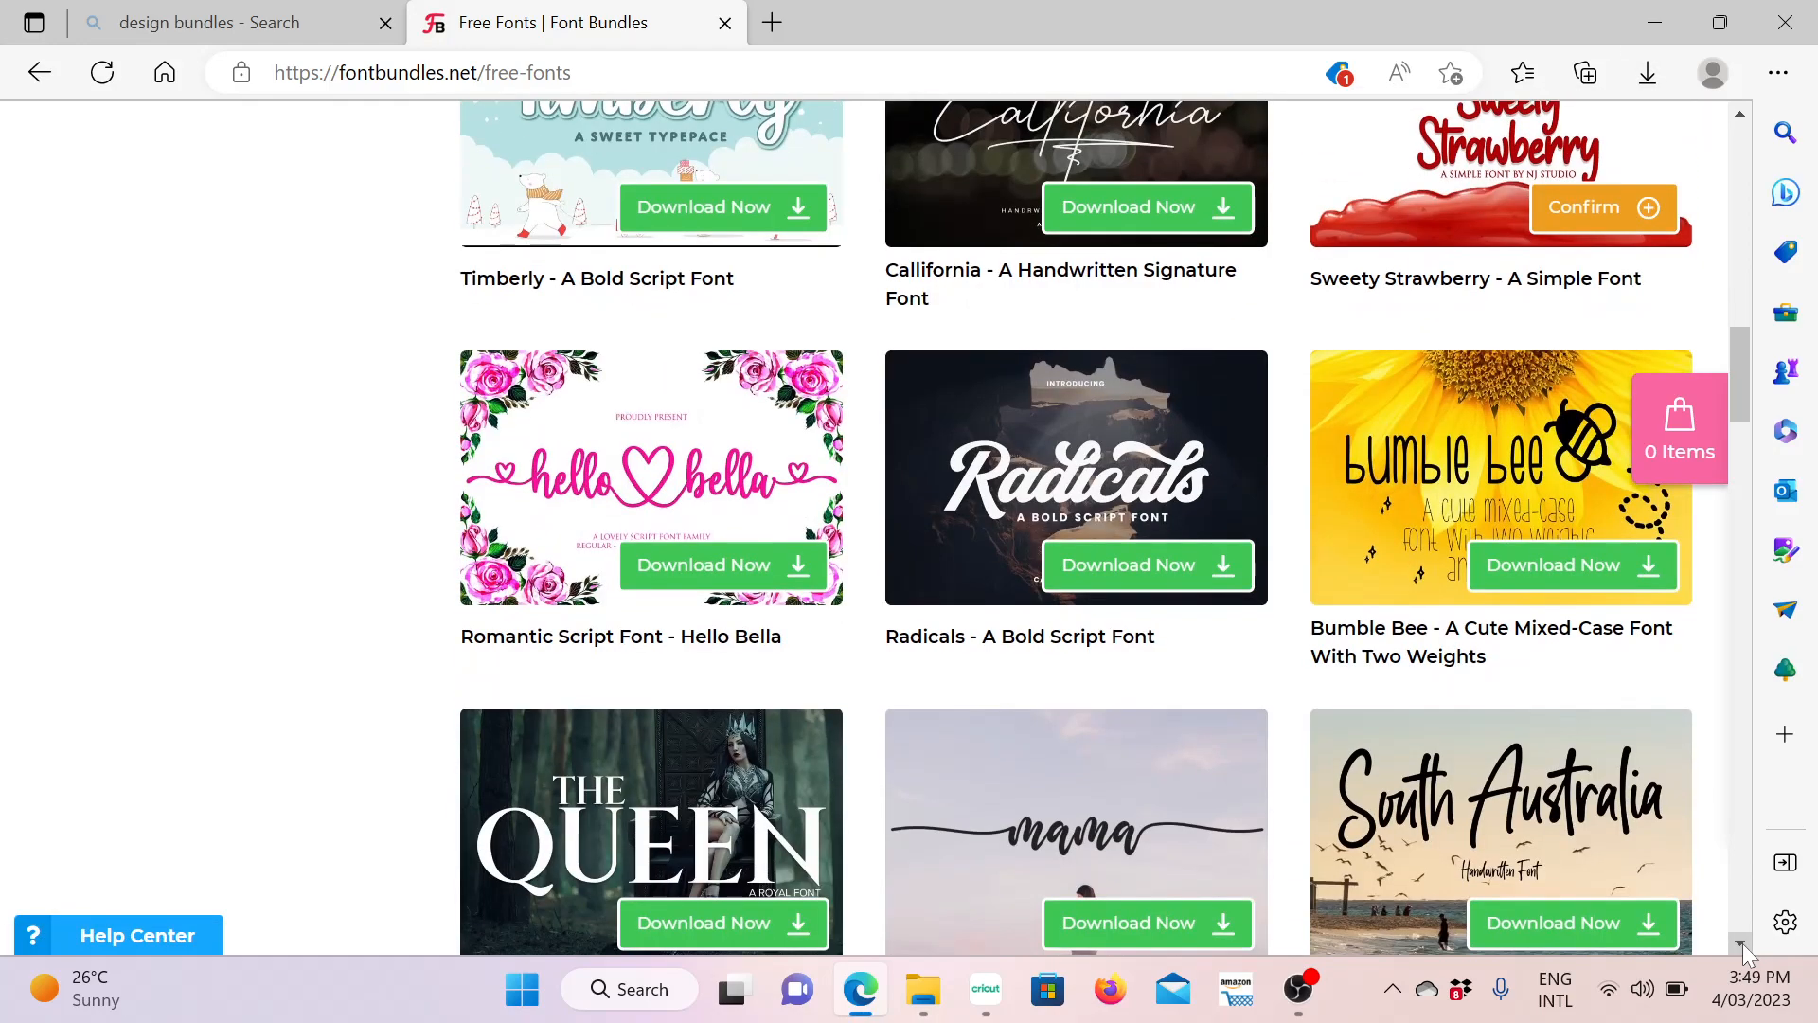
pyautogui.click(1743, 943)
pyautogui.click(1743, 943)
pyautogui.click(1743, 944)
pyautogui.click(1743, 943)
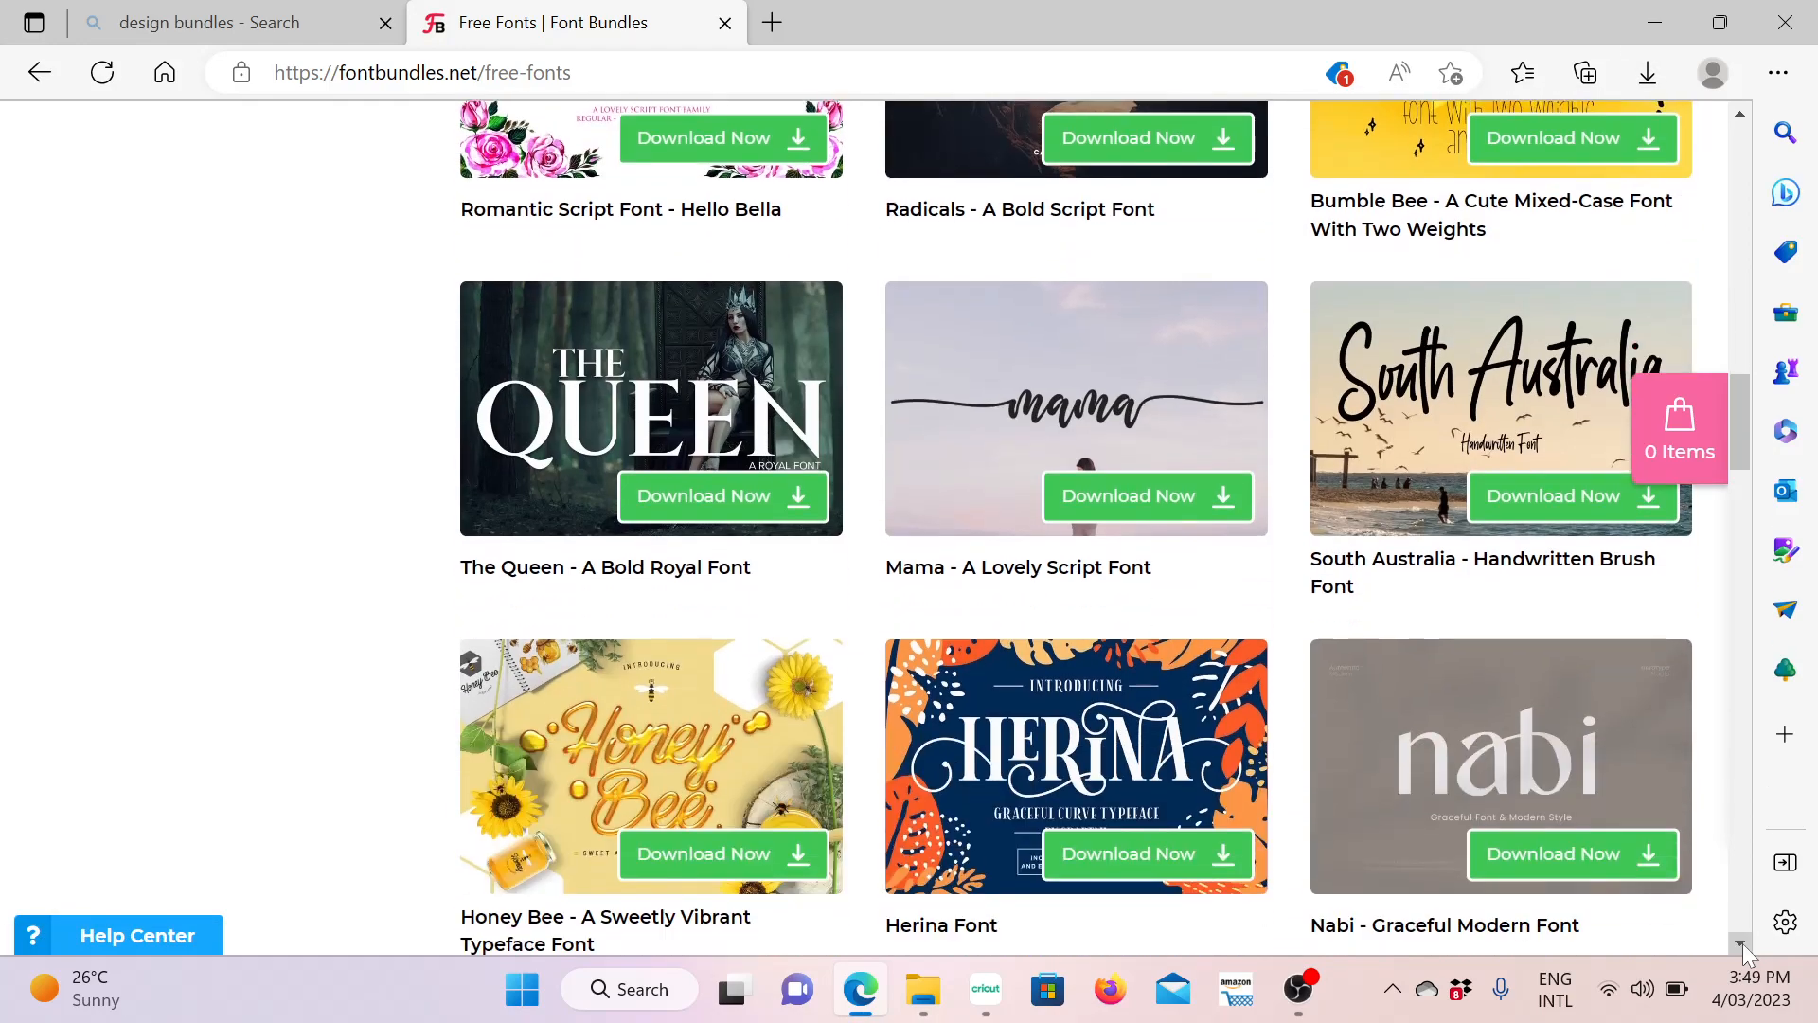
pyautogui.click(1742, 943)
pyautogui.click(1743, 944)
pyautogui.click(1743, 943)
pyautogui.click(1743, 943)
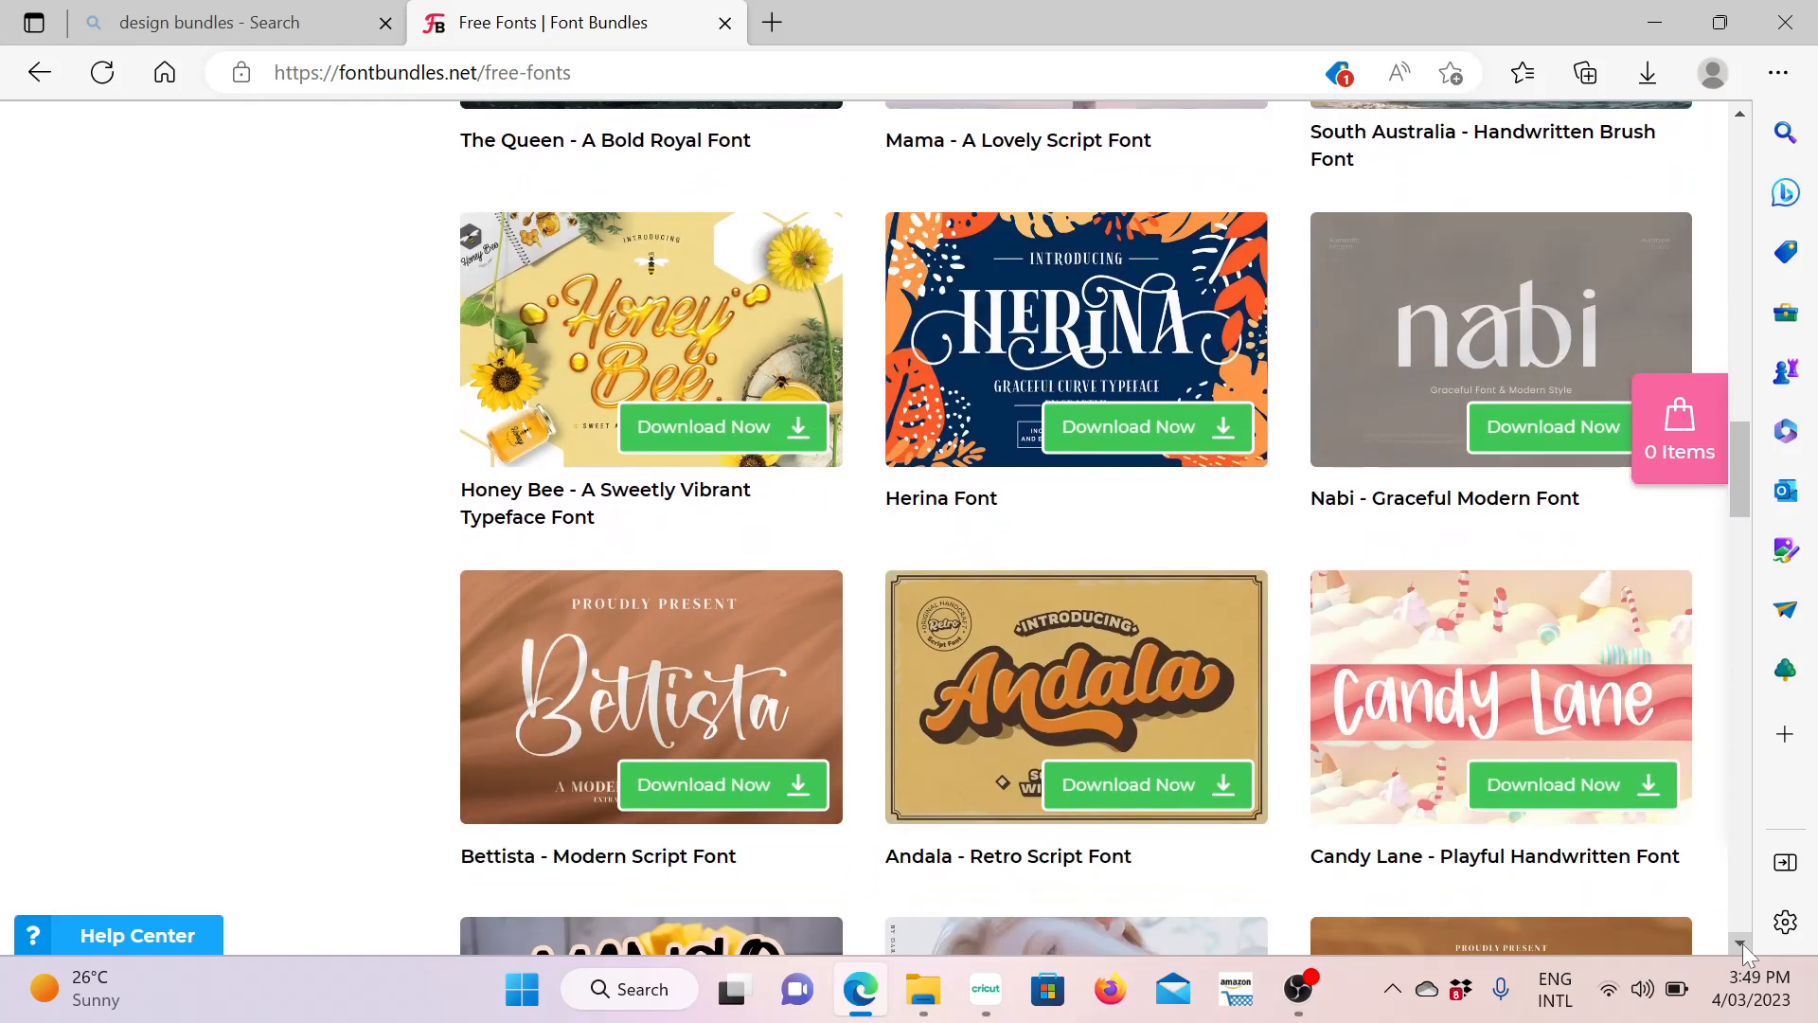
pyautogui.click(1743, 943)
pyautogui.click(1743, 943)
pyautogui.click(1743, 943)
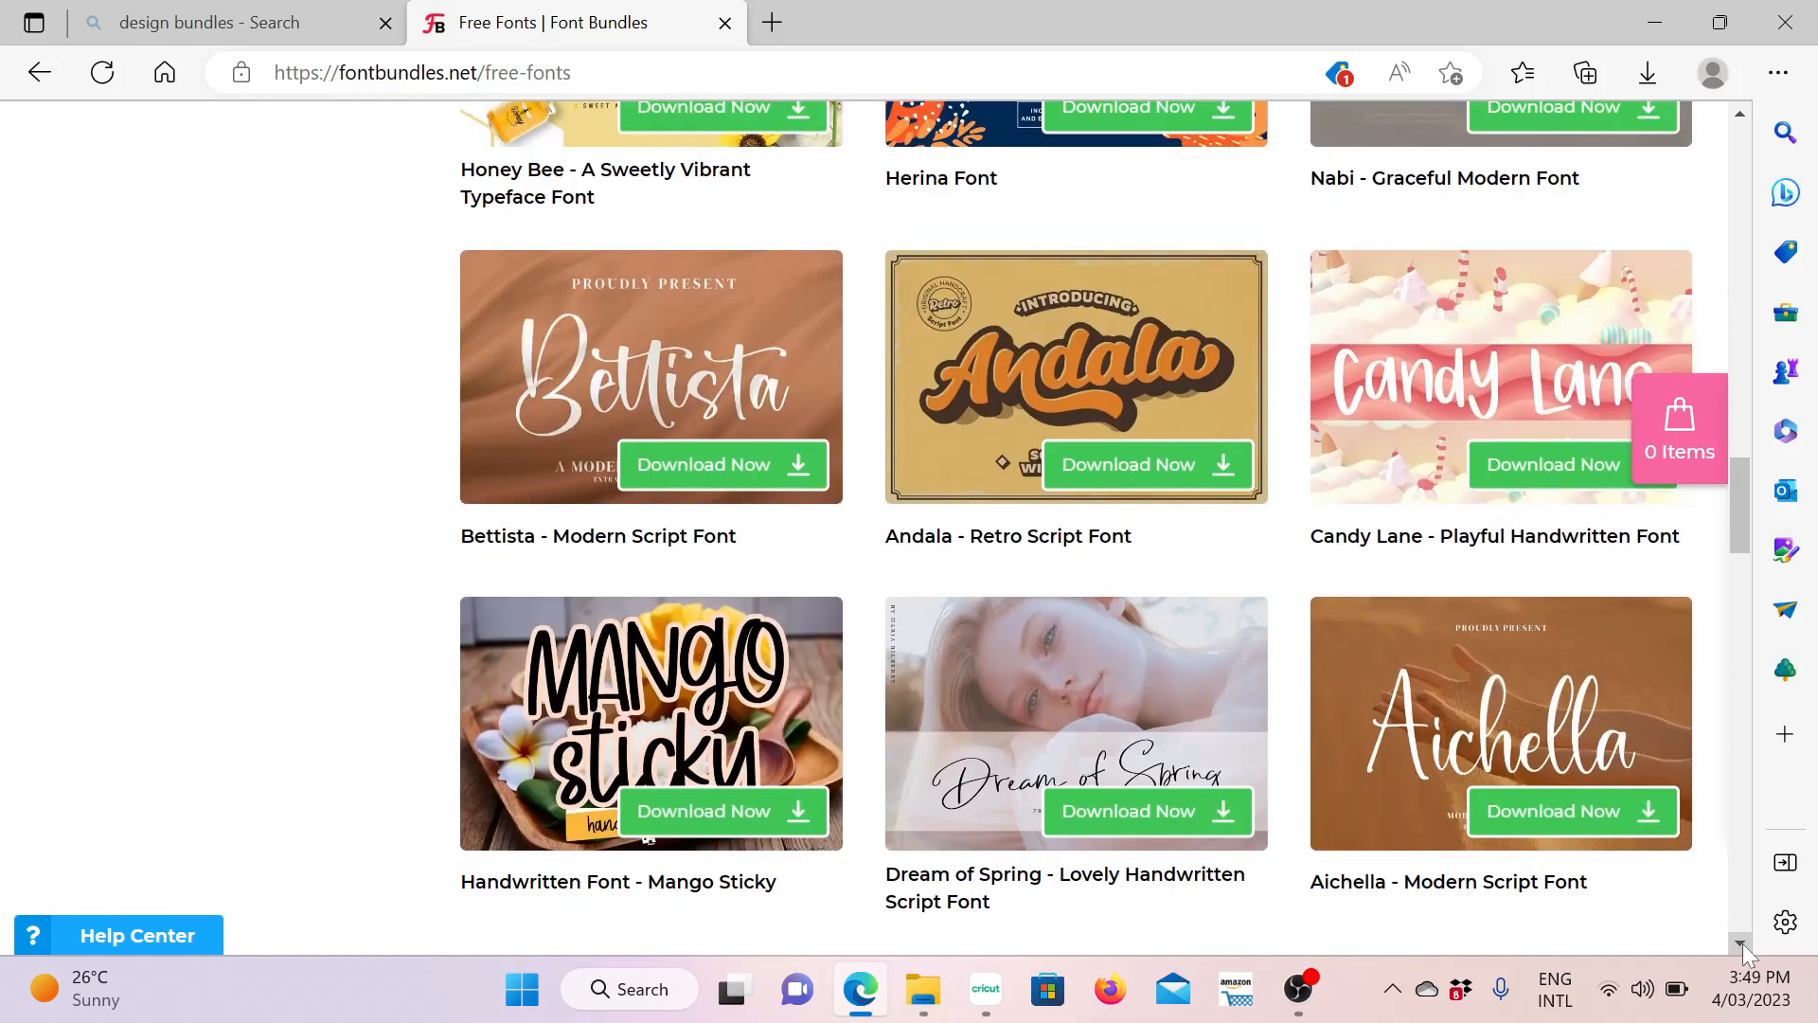
pyautogui.click(1743, 943)
pyautogui.click(1742, 943)
pyautogui.click(1743, 944)
pyautogui.click(1742, 943)
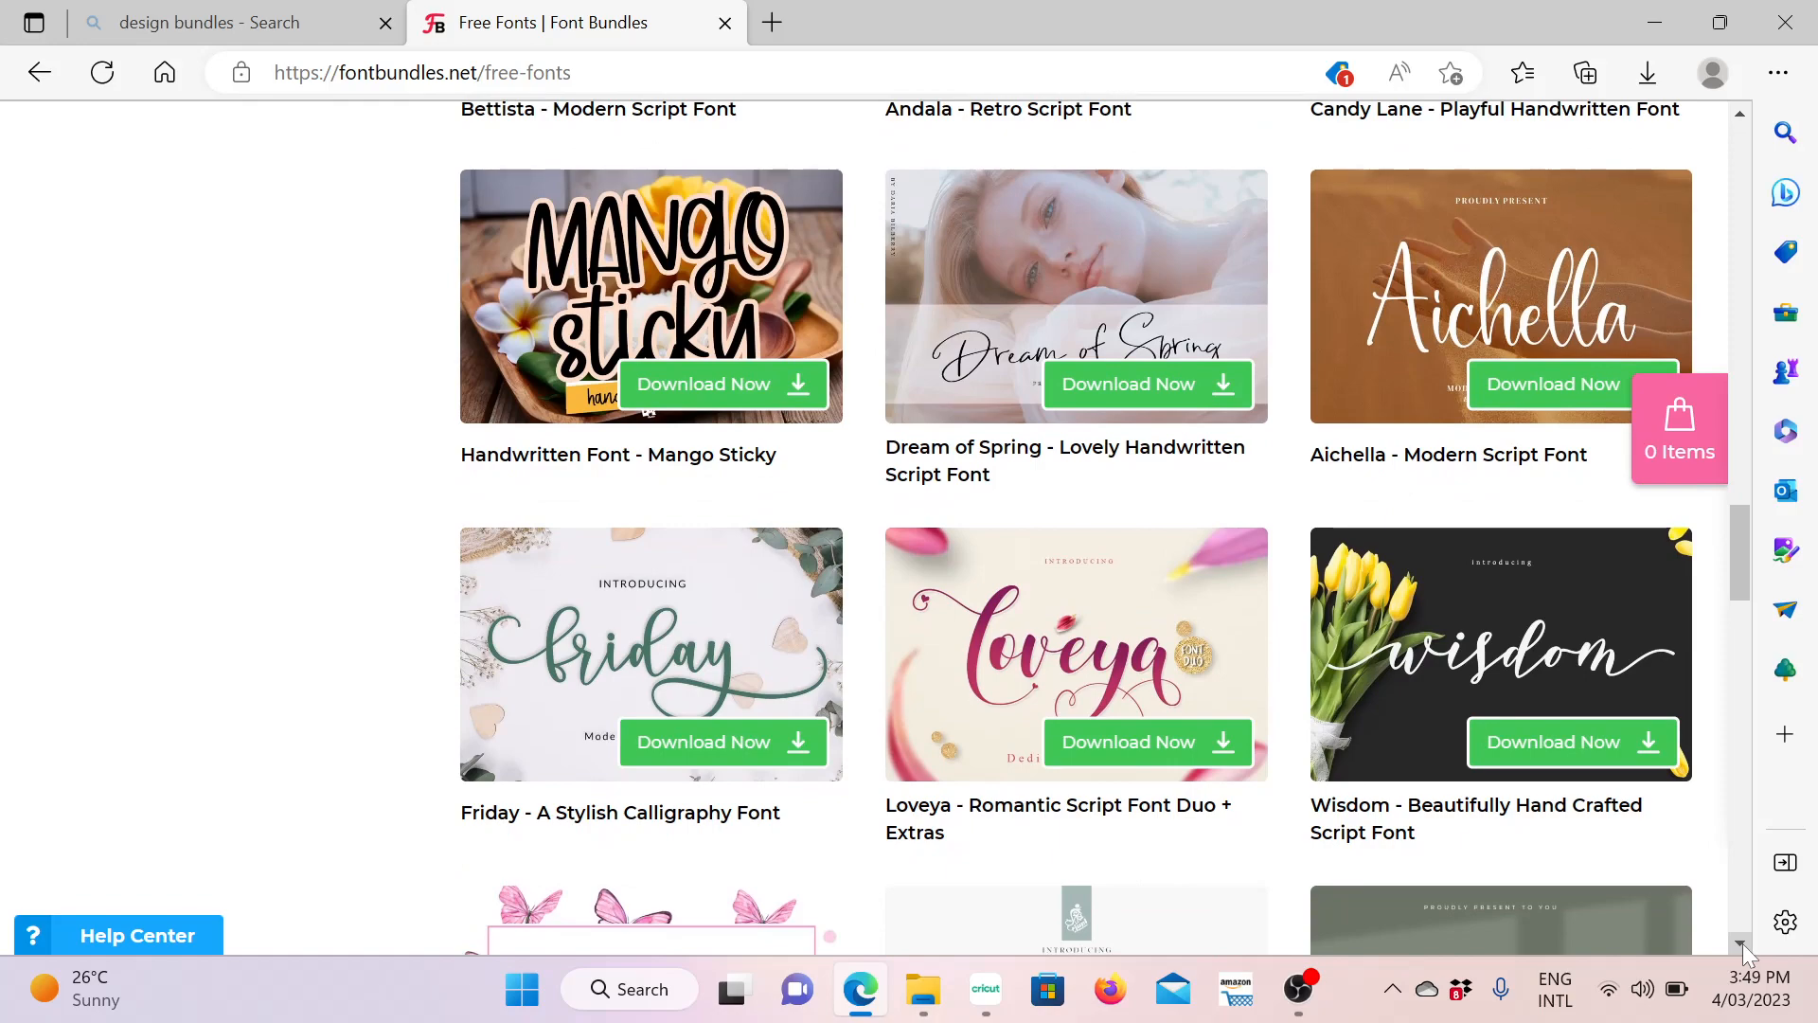
pyautogui.click(1743, 943)
pyautogui.click(1742, 944)
pyautogui.click(1743, 943)
pyautogui.click(1743, 944)
pyautogui.click(1743, 943)
pyautogui.click(1743, 943)
pyautogui.click(1743, 943)
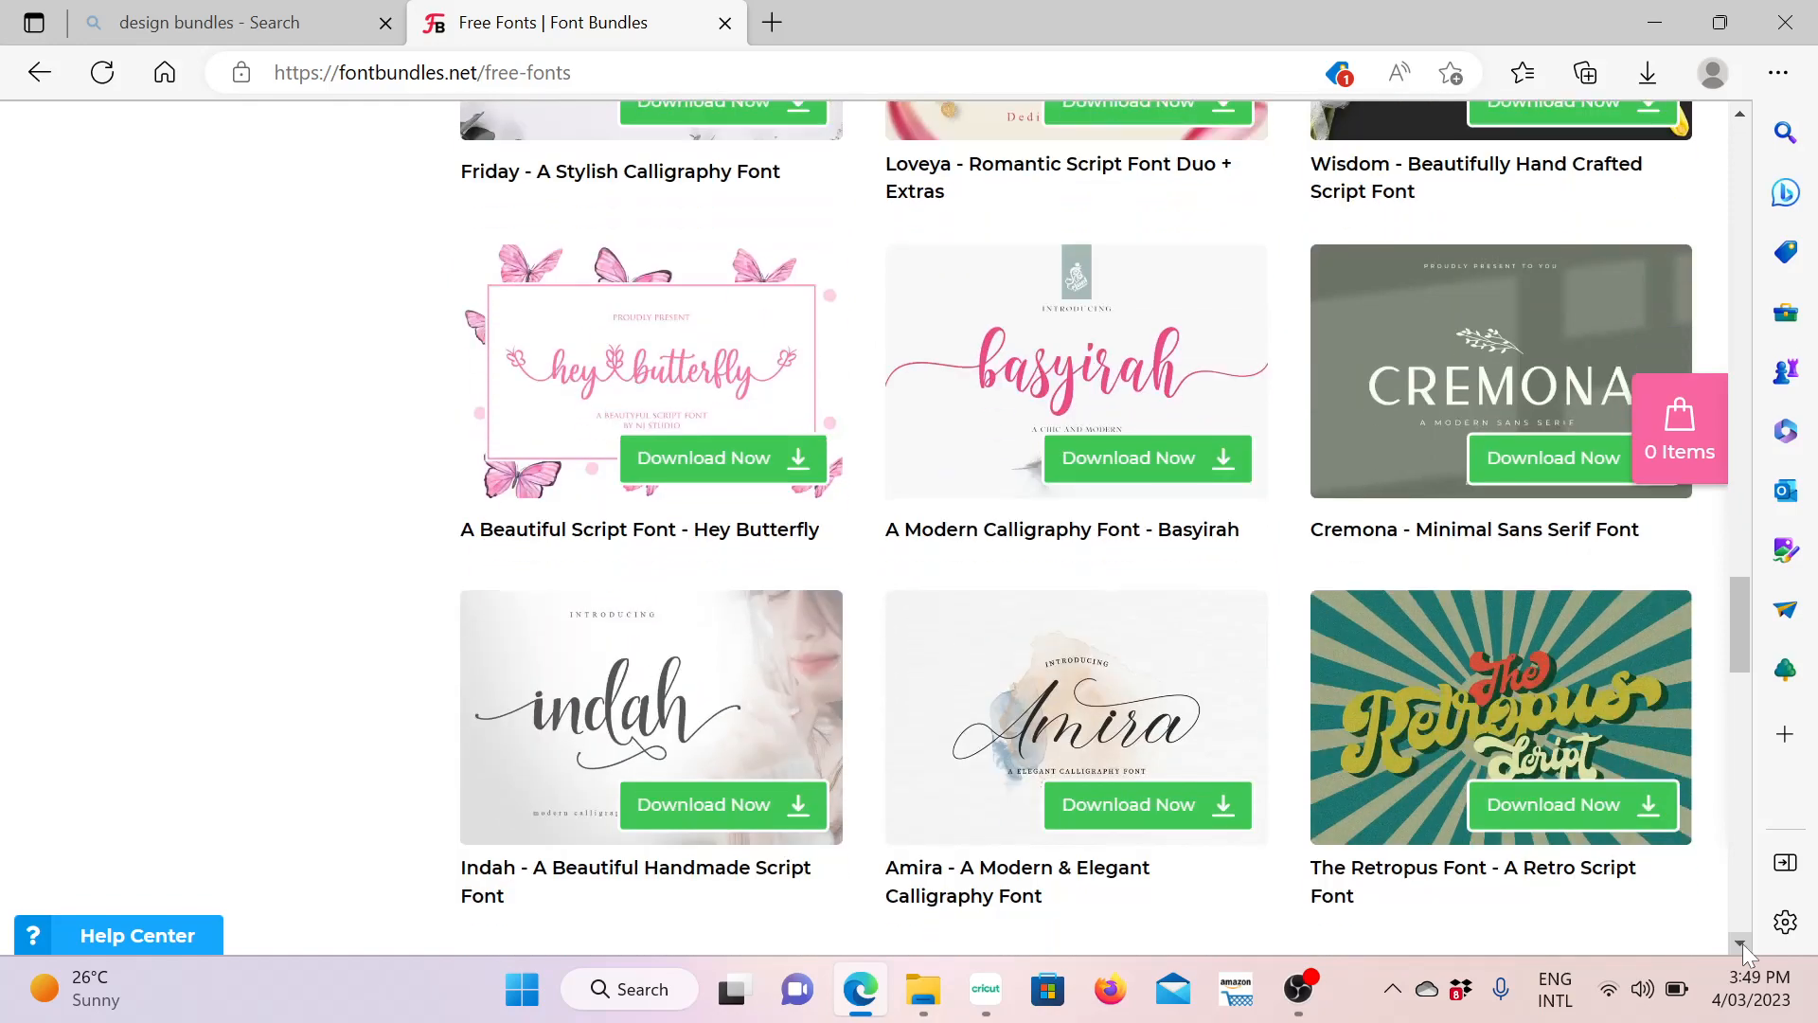
pyautogui.click(1742, 943)
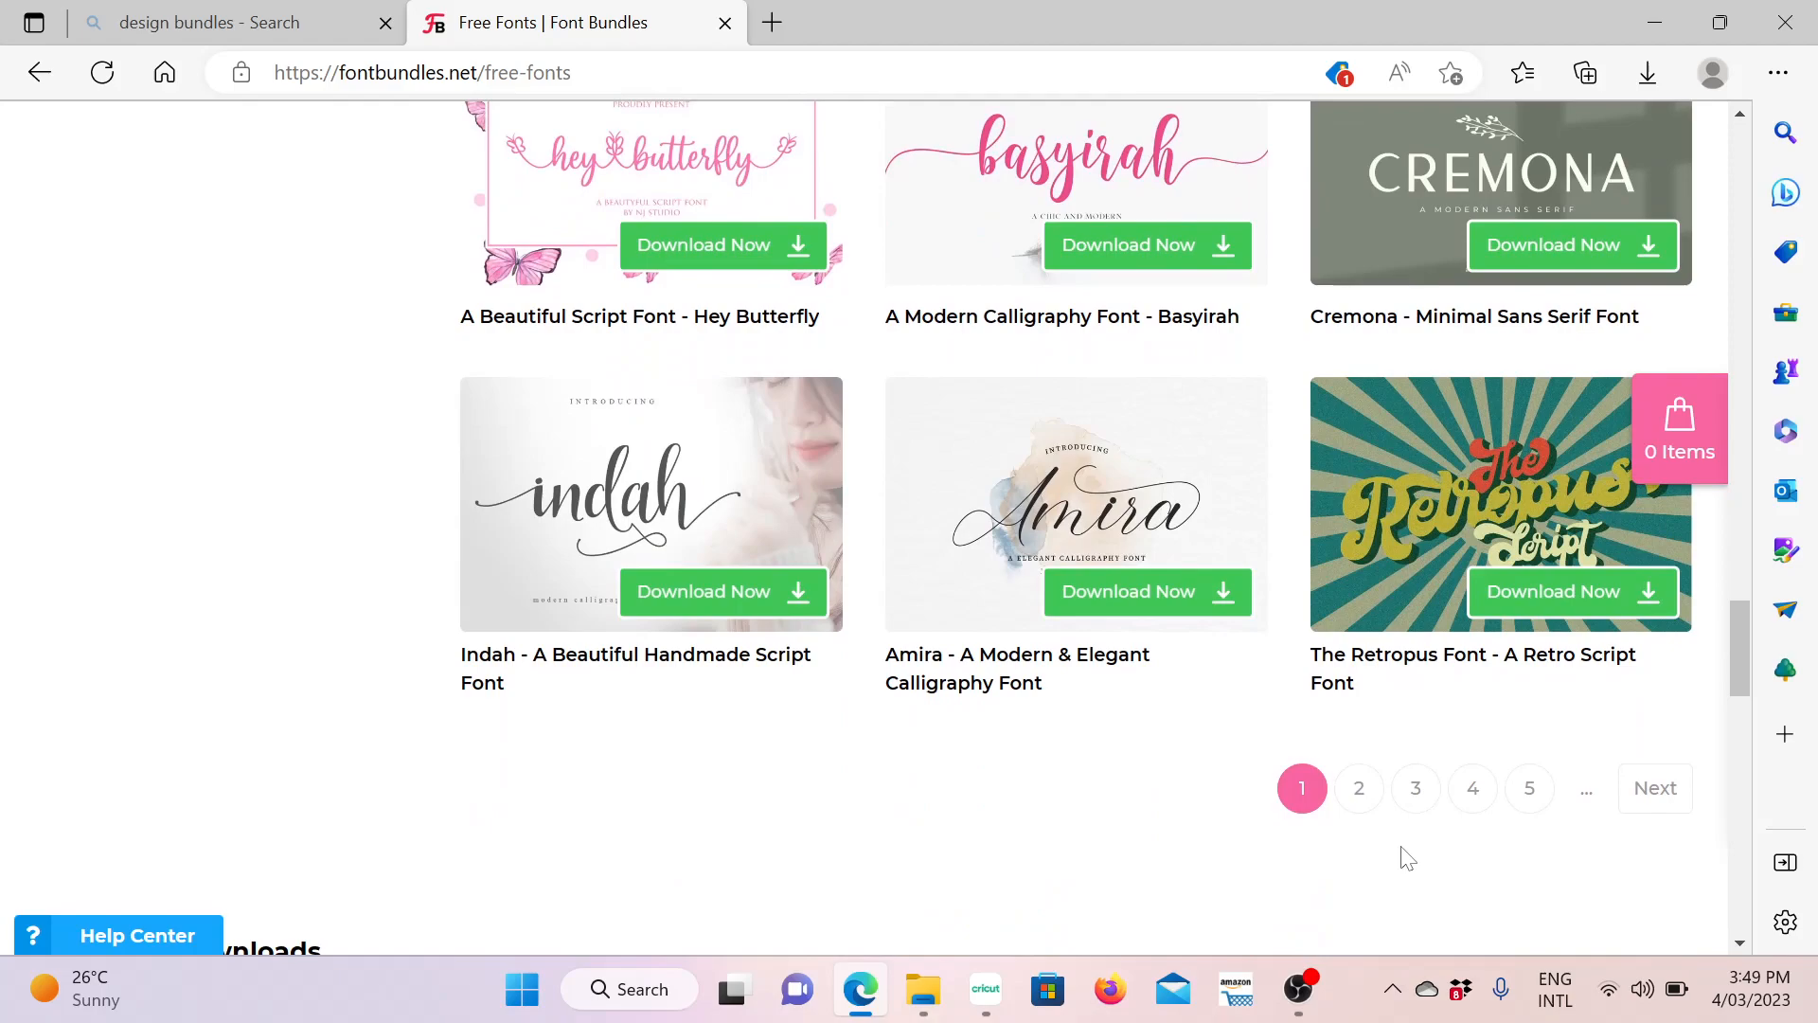
# Go to page 2 of the free fonts and look through its listings
pyautogui.click(1359, 788)
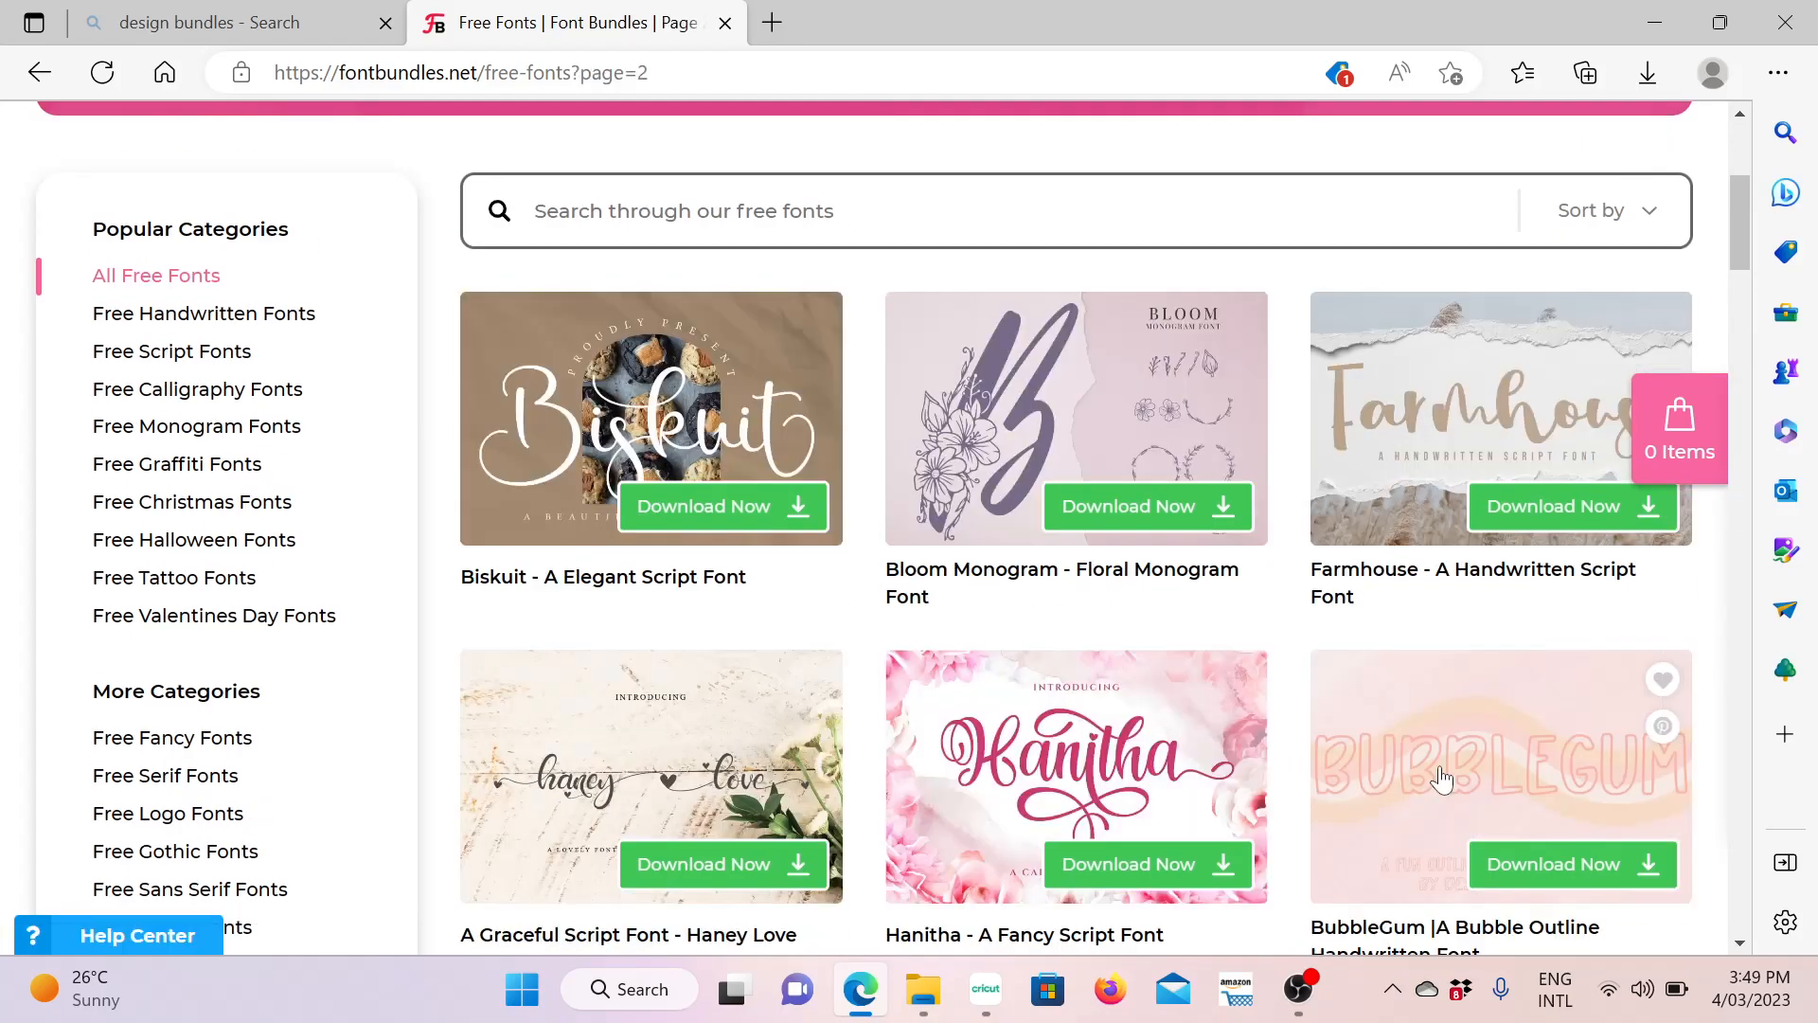
pyautogui.click(1739, 942)
pyautogui.click(1739, 942)
pyautogui.click(1739, 942)
pyautogui.click(1739, 942)
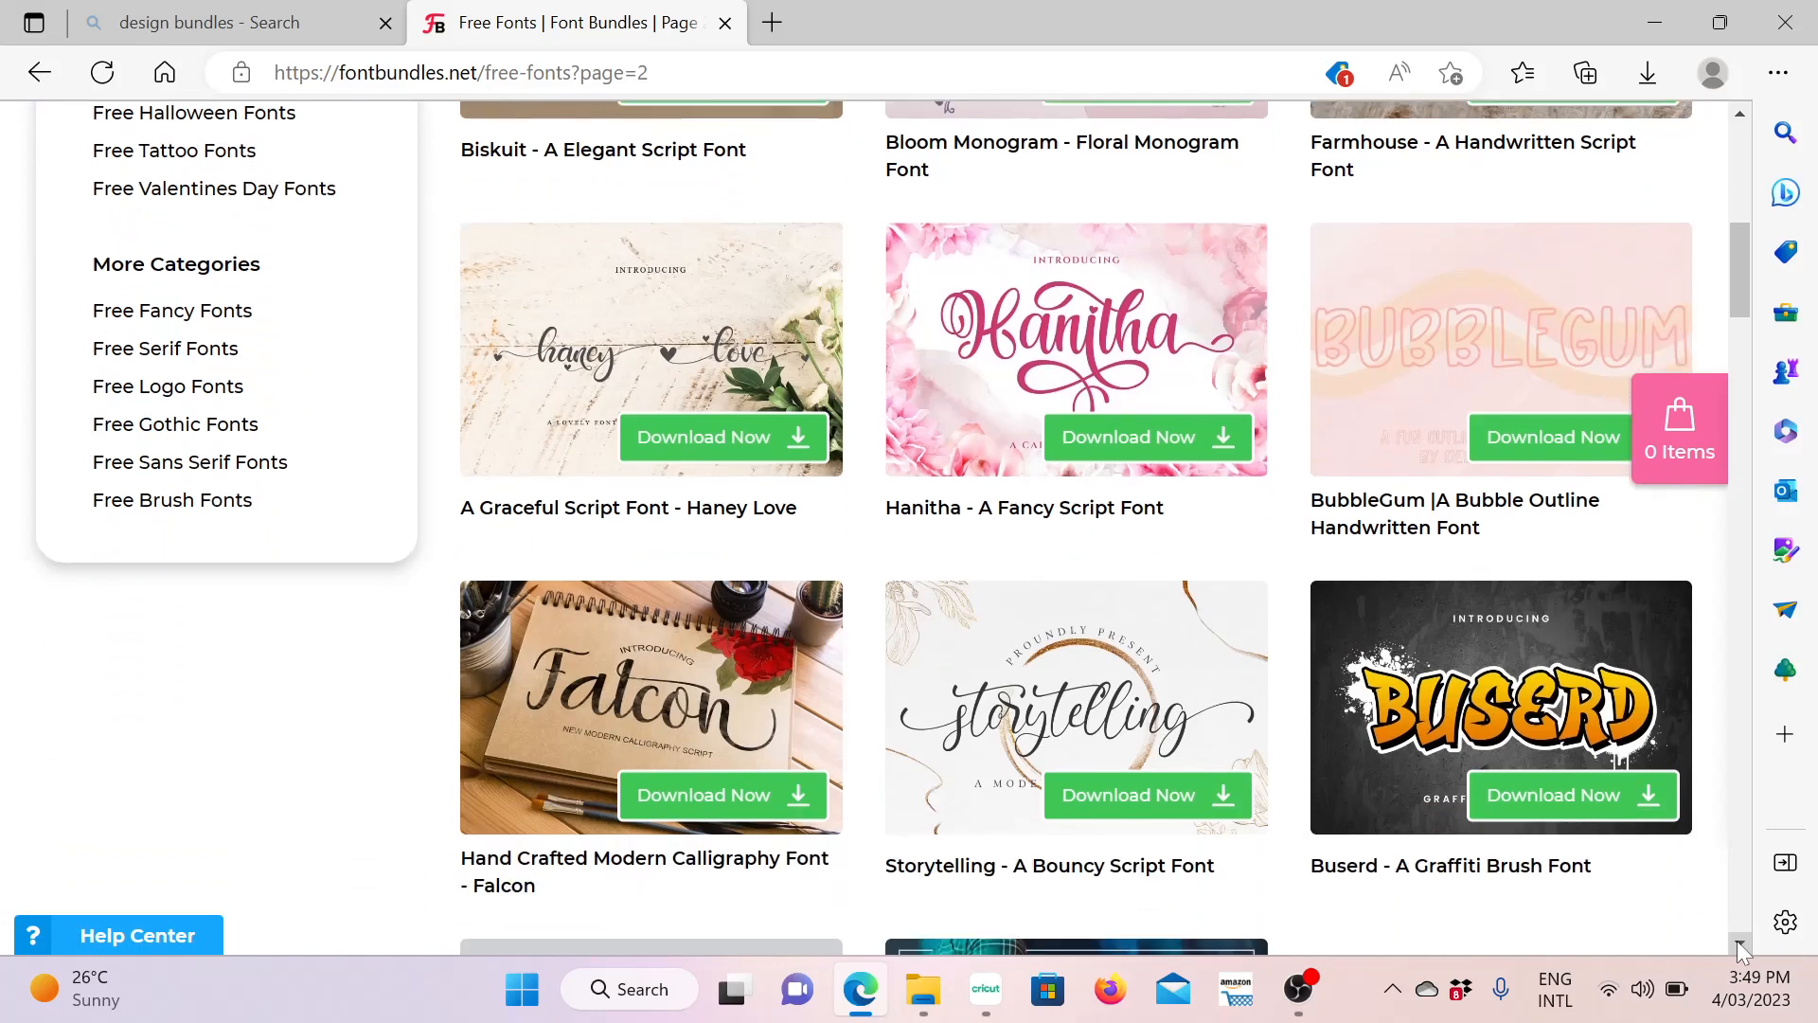
pyautogui.click(1739, 943)
pyautogui.click(1739, 942)
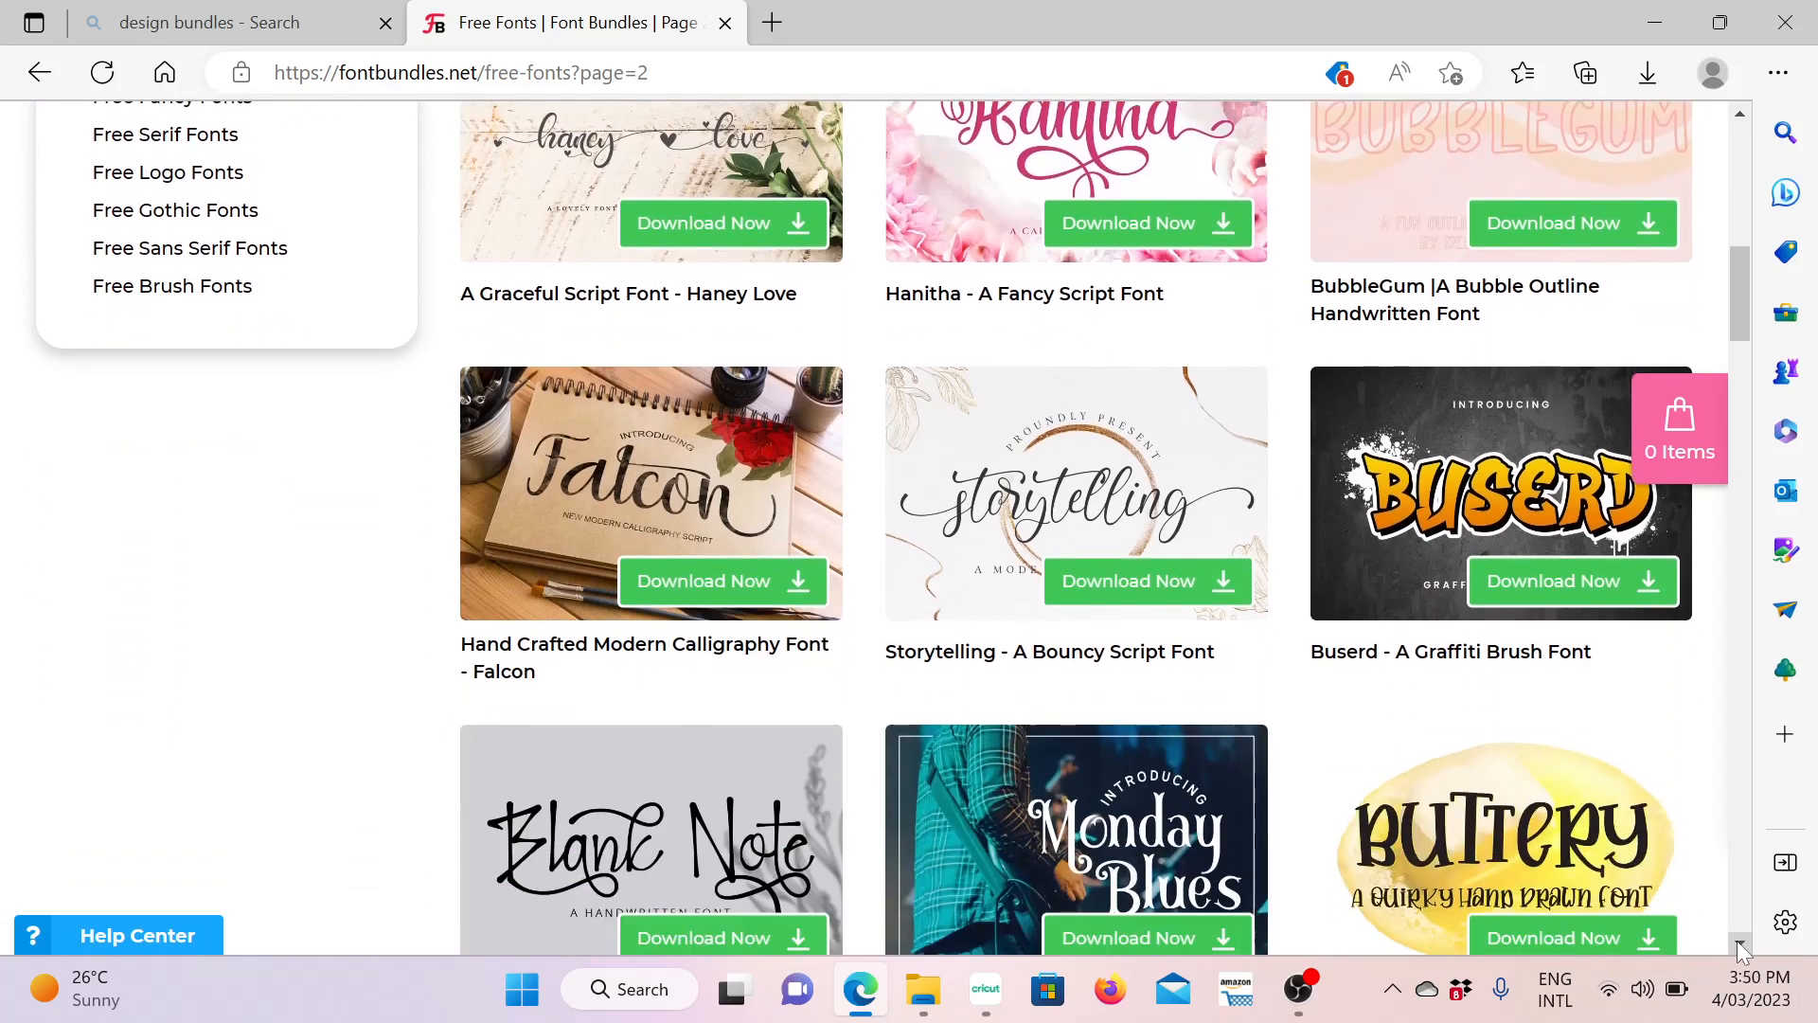
pyautogui.click(1738, 942)
pyautogui.click(1739, 943)
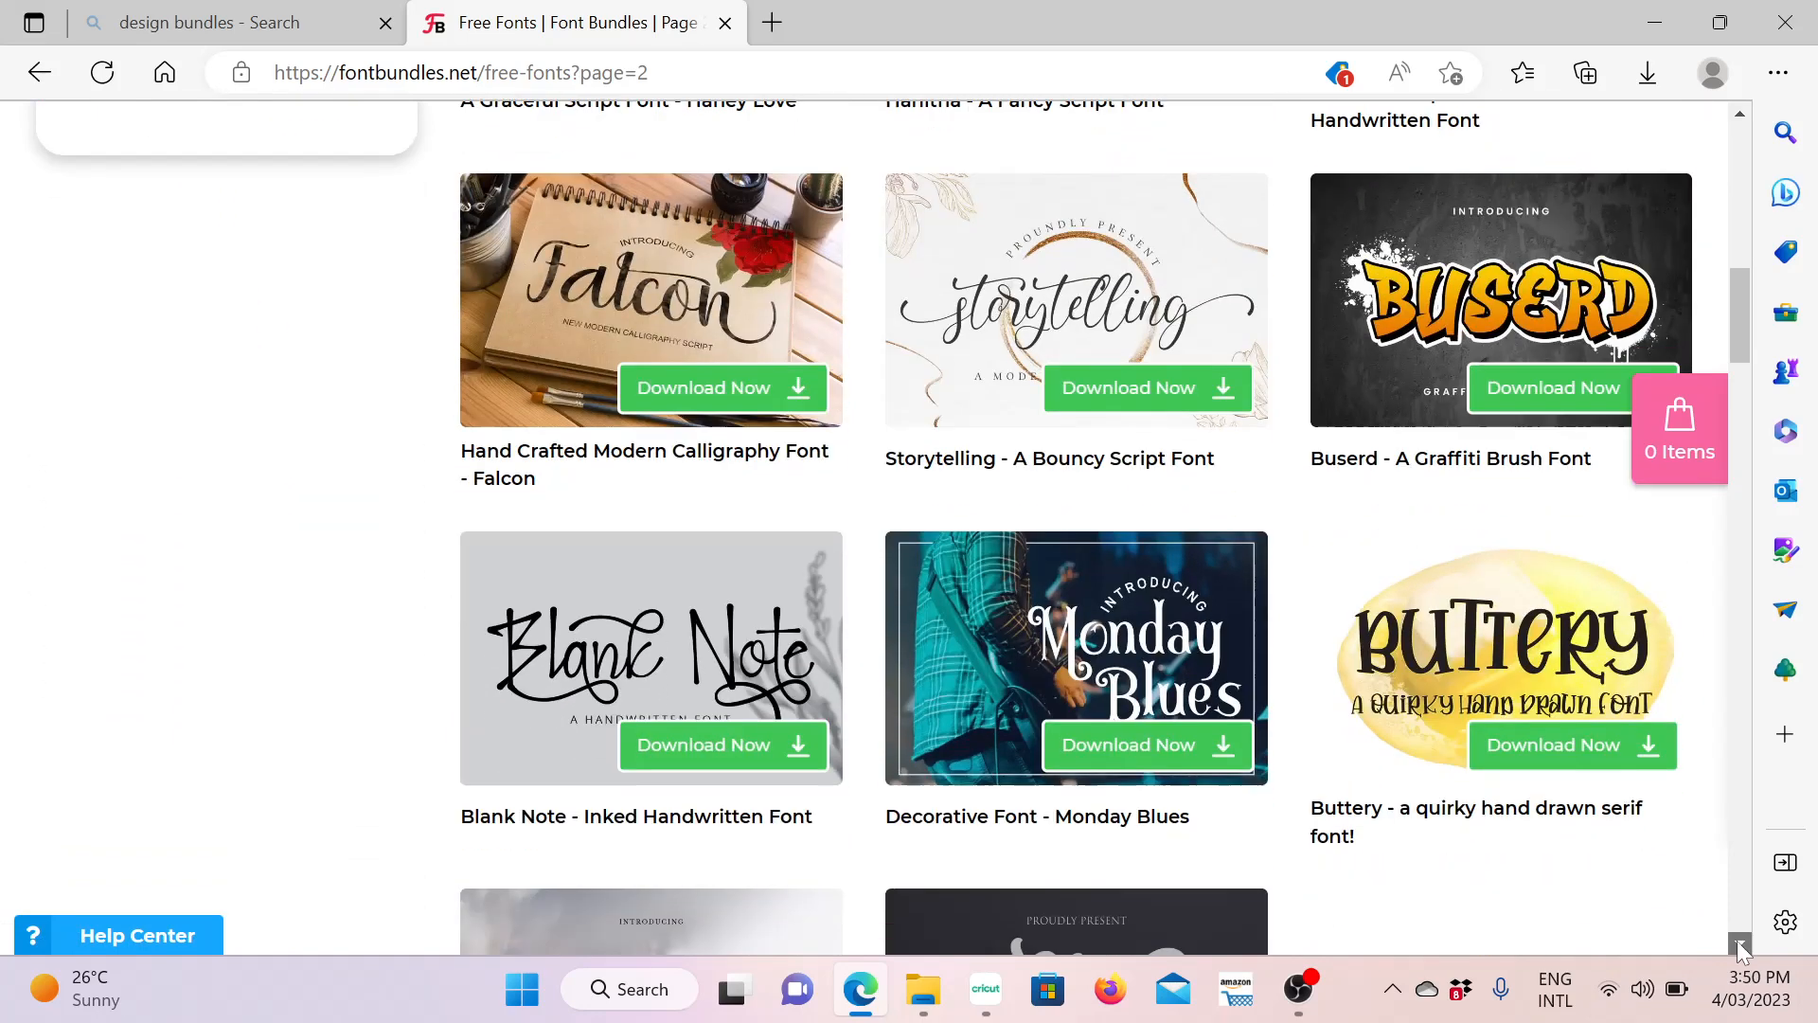
pyautogui.click(1739, 942)
pyautogui.click(1738, 942)
pyautogui.click(1739, 943)
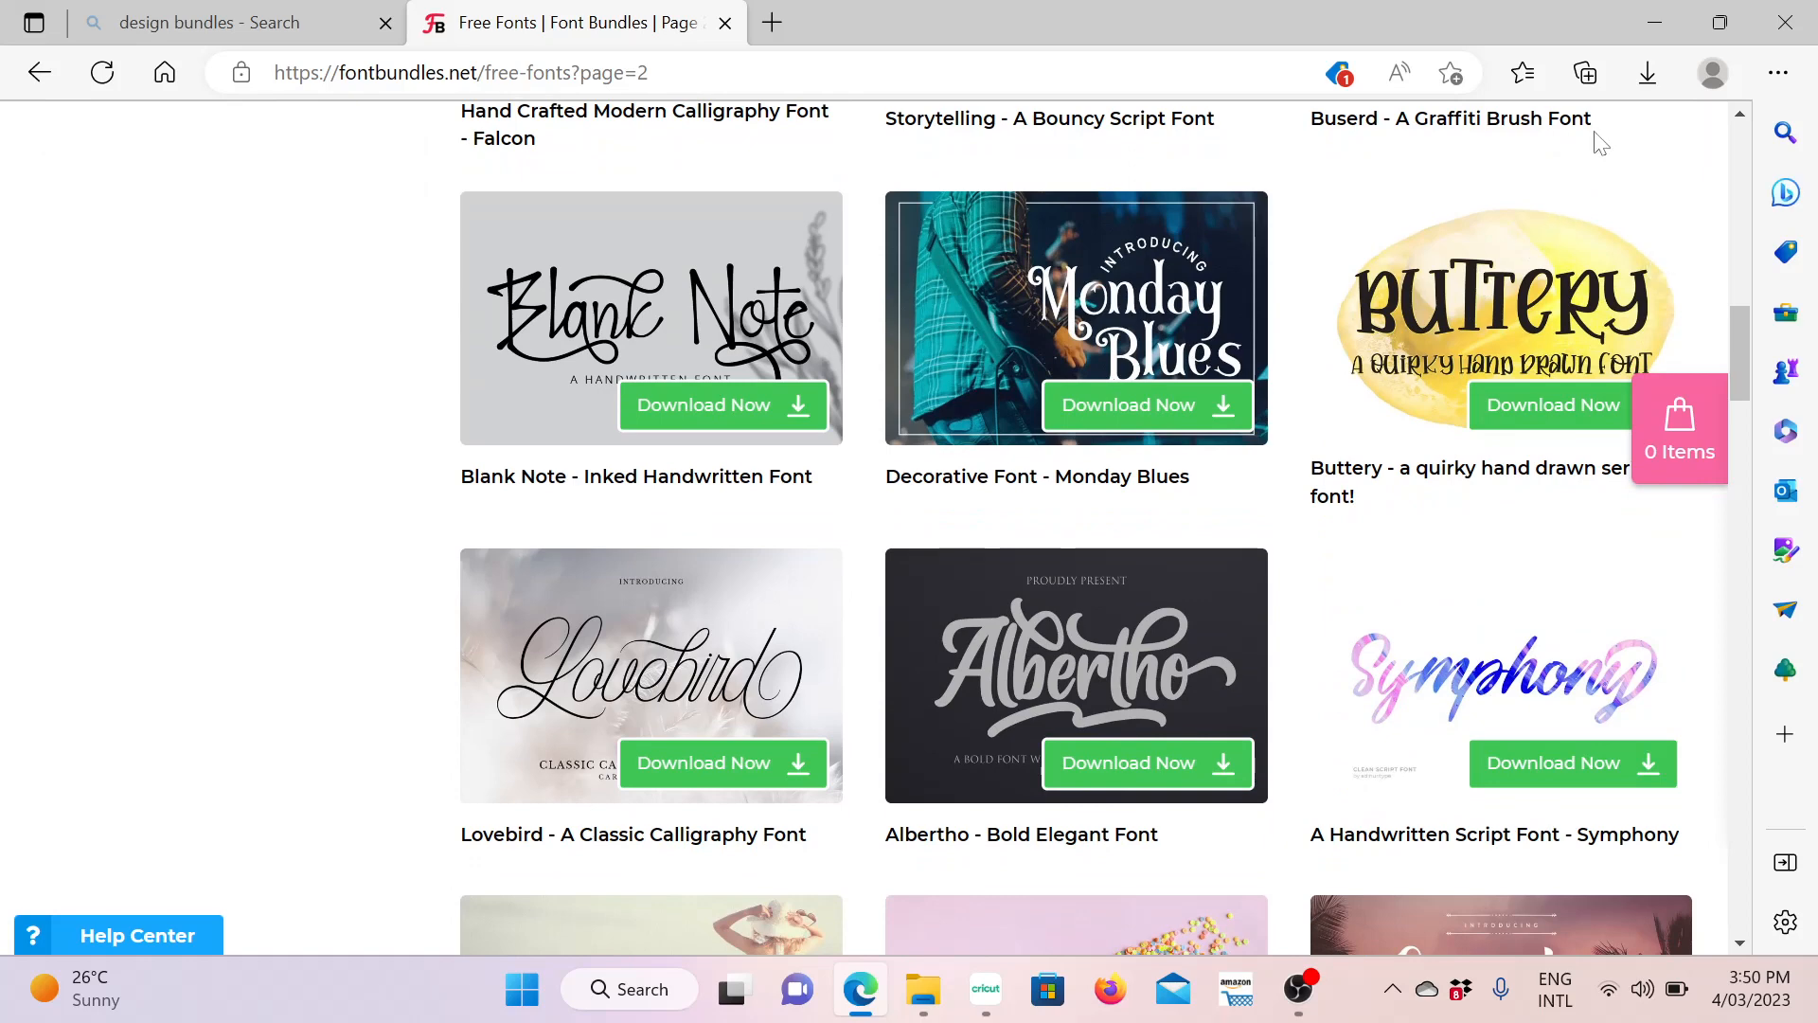
# Check the browser's full list of downloaded files, including the font zip files, and close it
pyautogui.click(1651, 79)
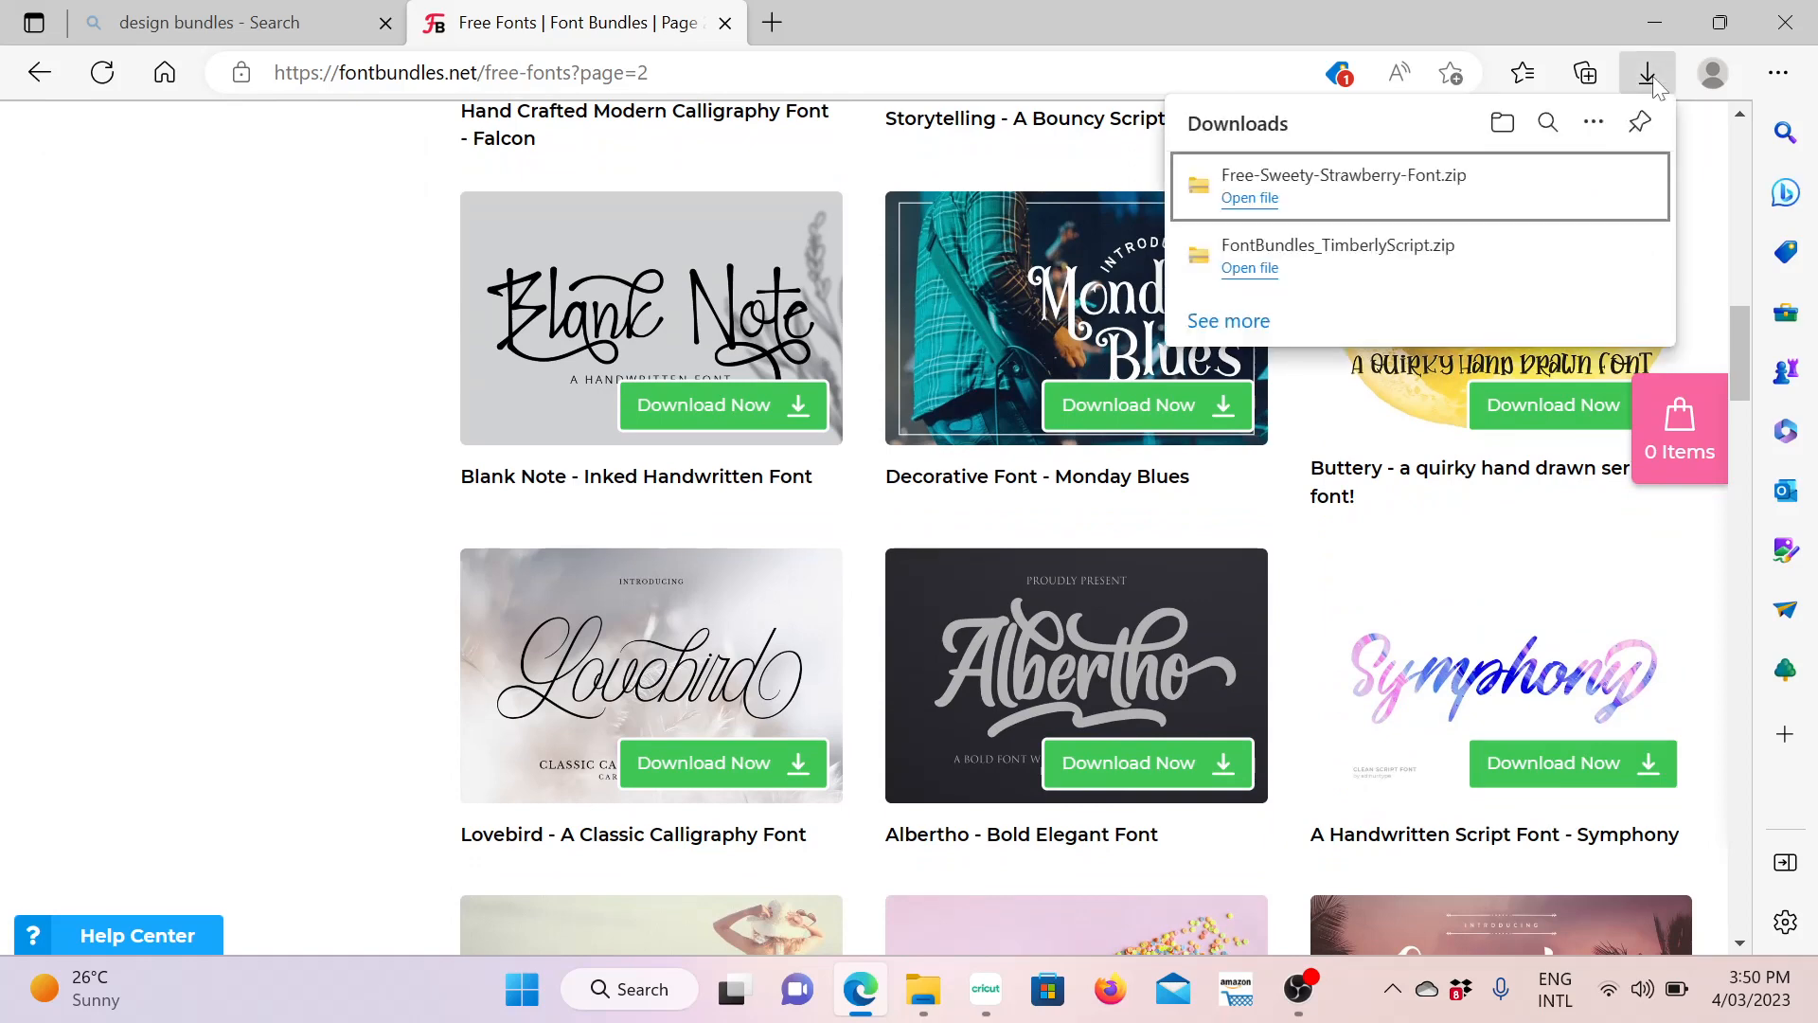
pyautogui.click(1230, 322)
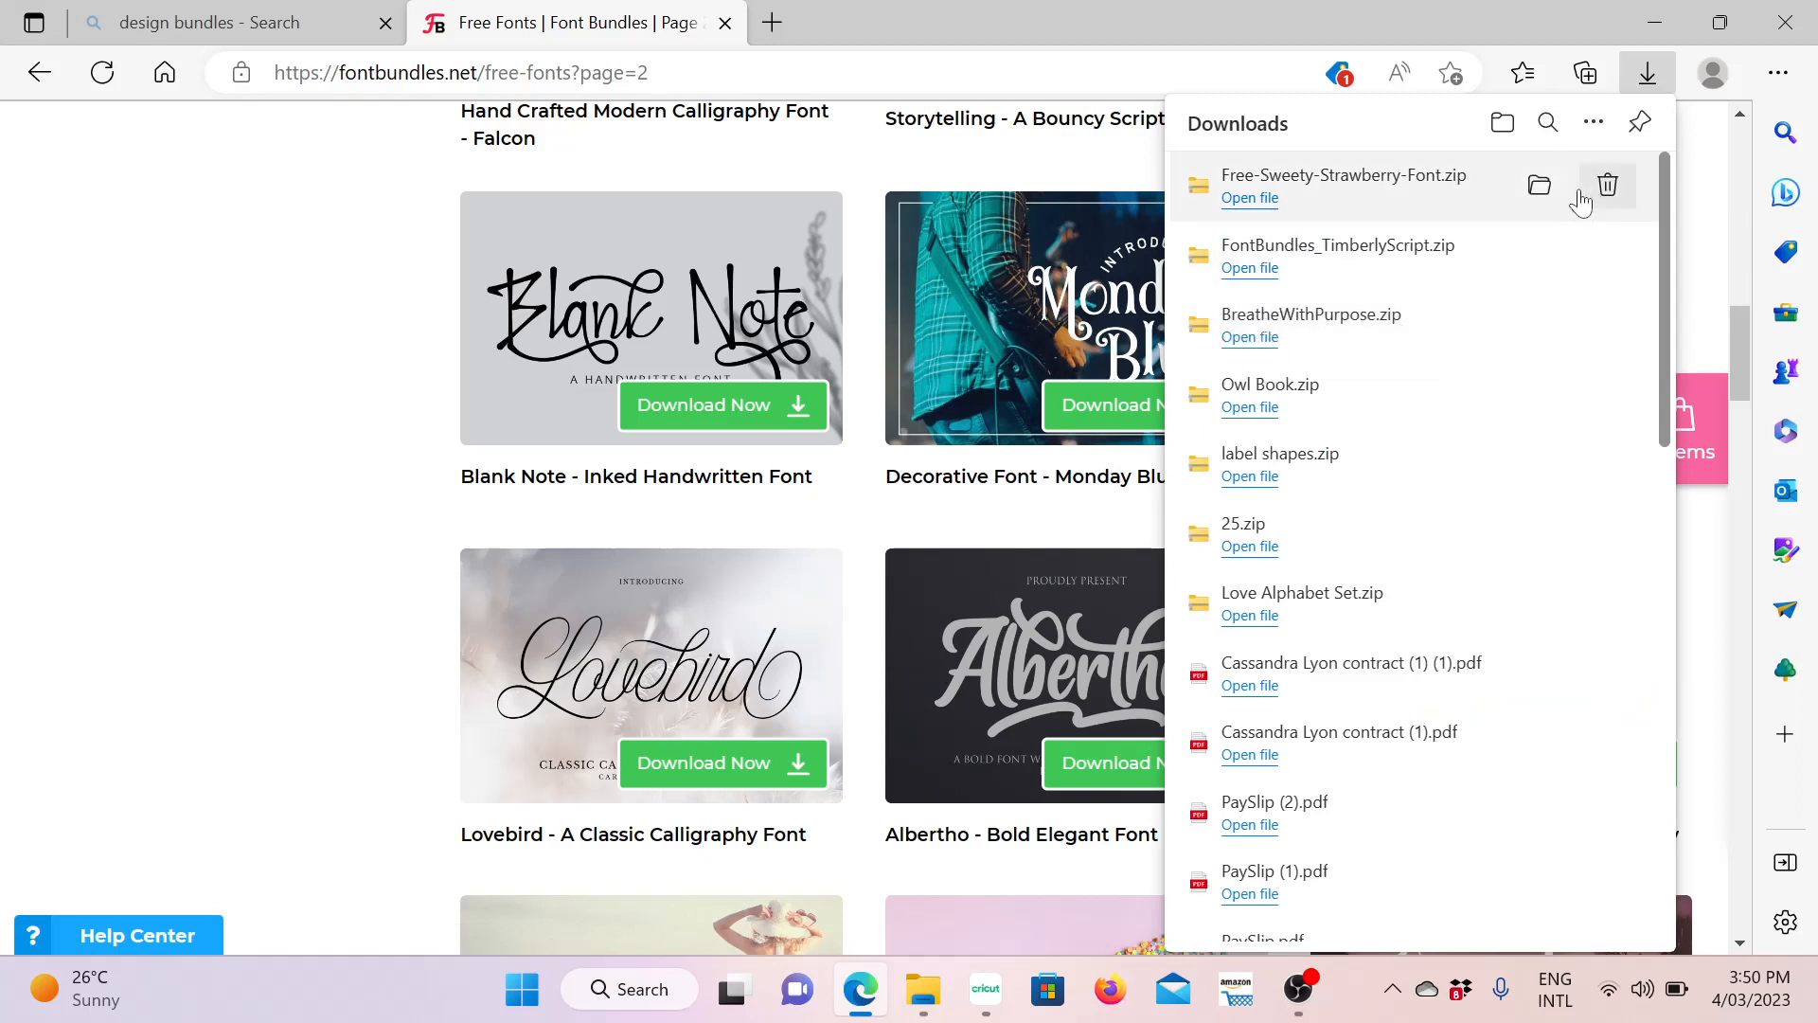
pyautogui.click(855, 544)
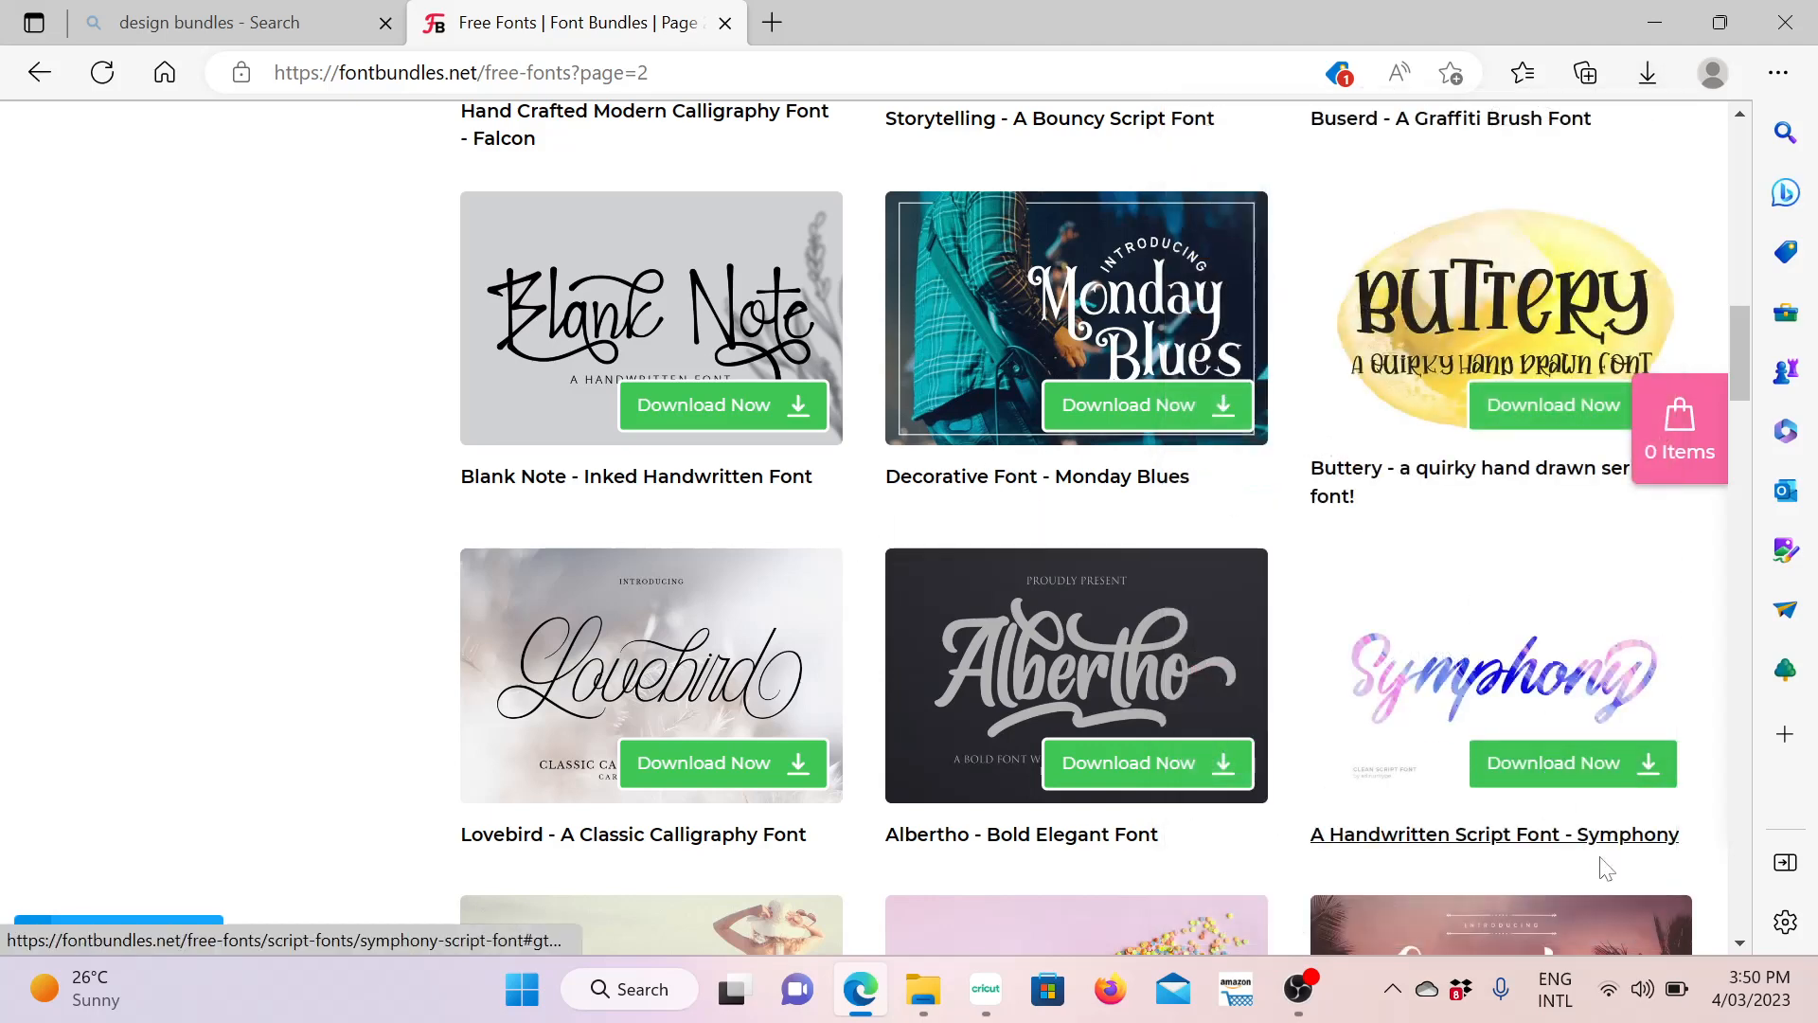
# Download the free Candy Pop retro script font from page 2 and dismiss the downloads list
pyautogui.click(1739, 945)
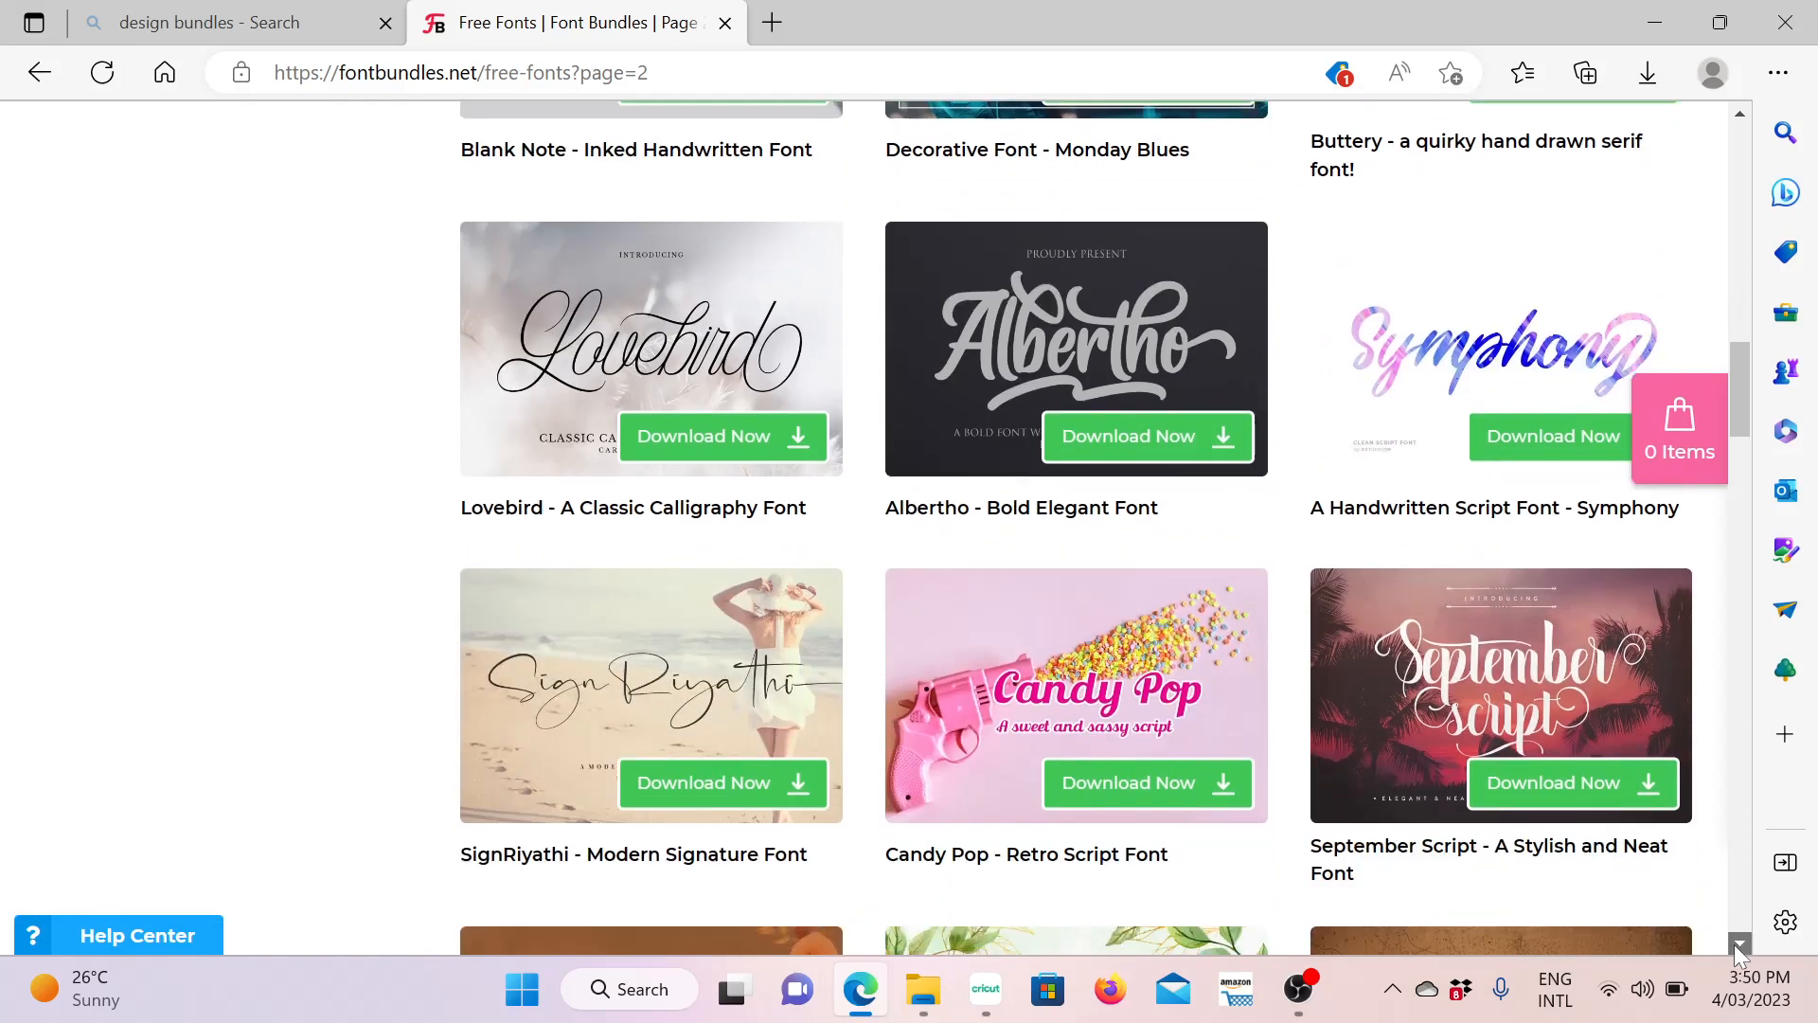
pyautogui.click(1735, 945)
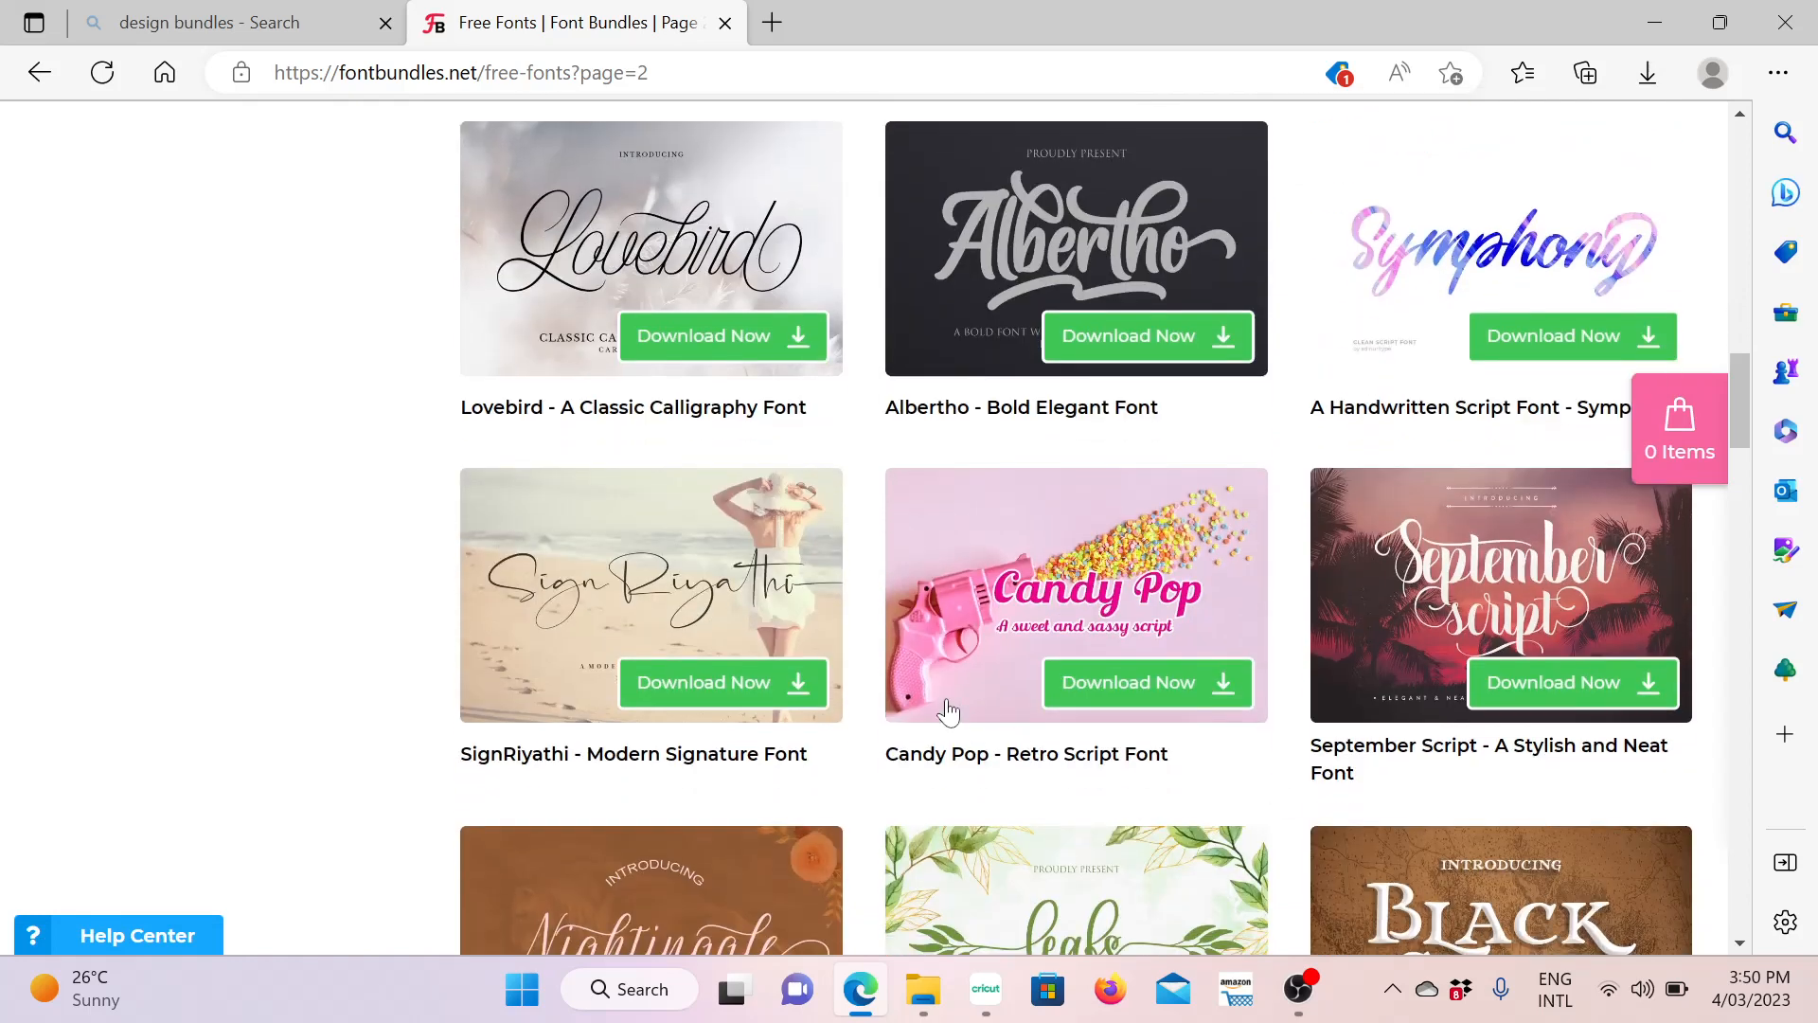
pyautogui.click(1124, 686)
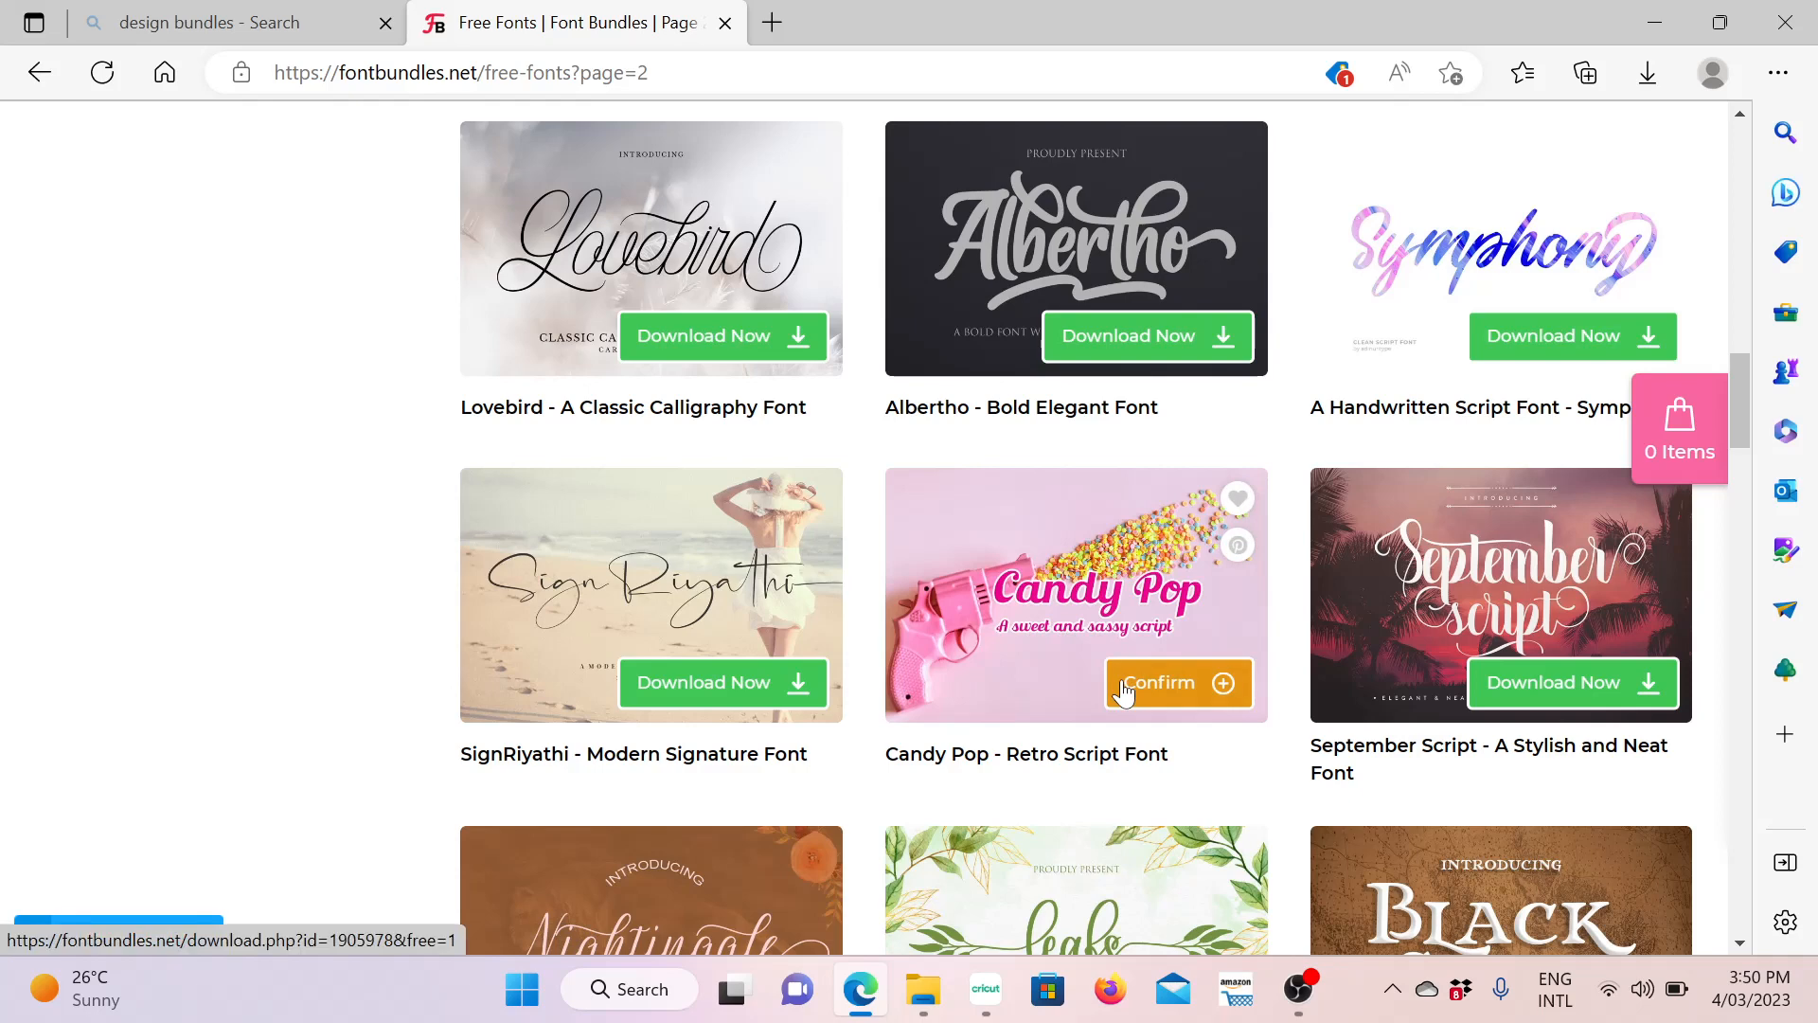
pyautogui.click(1154, 697)
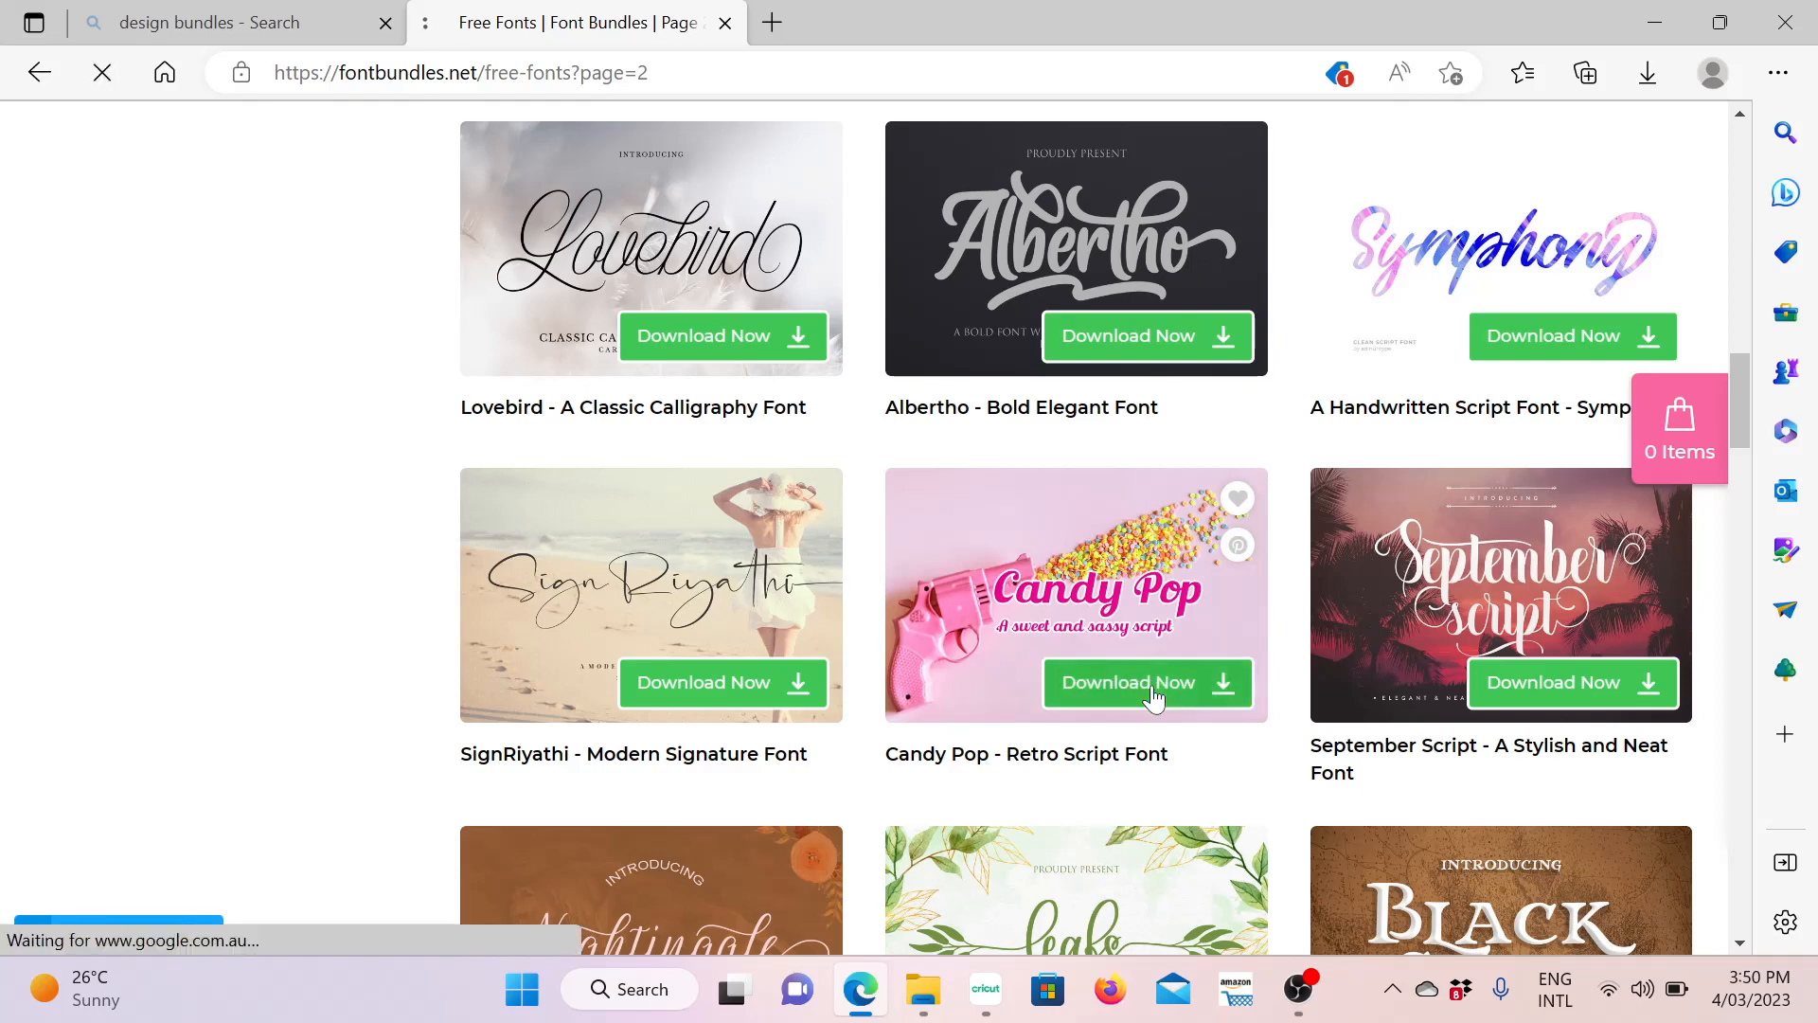
pyautogui.click(1154, 697)
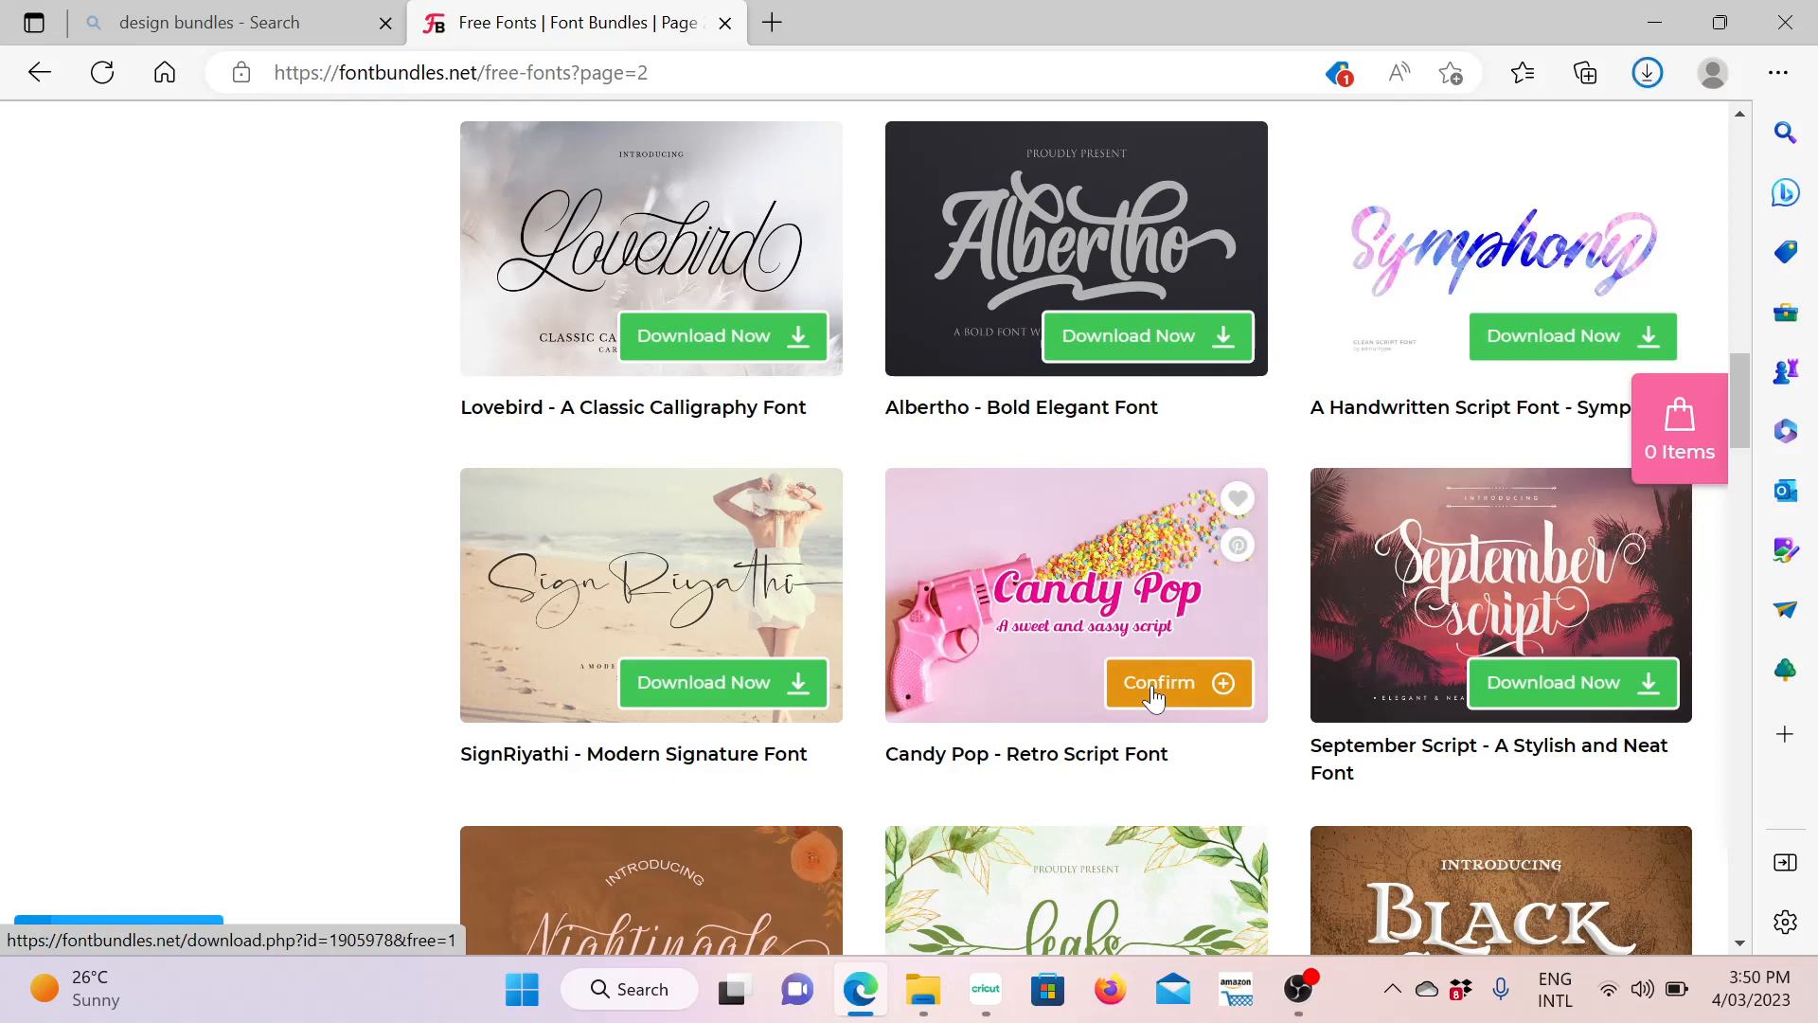
pyautogui.click(1154, 697)
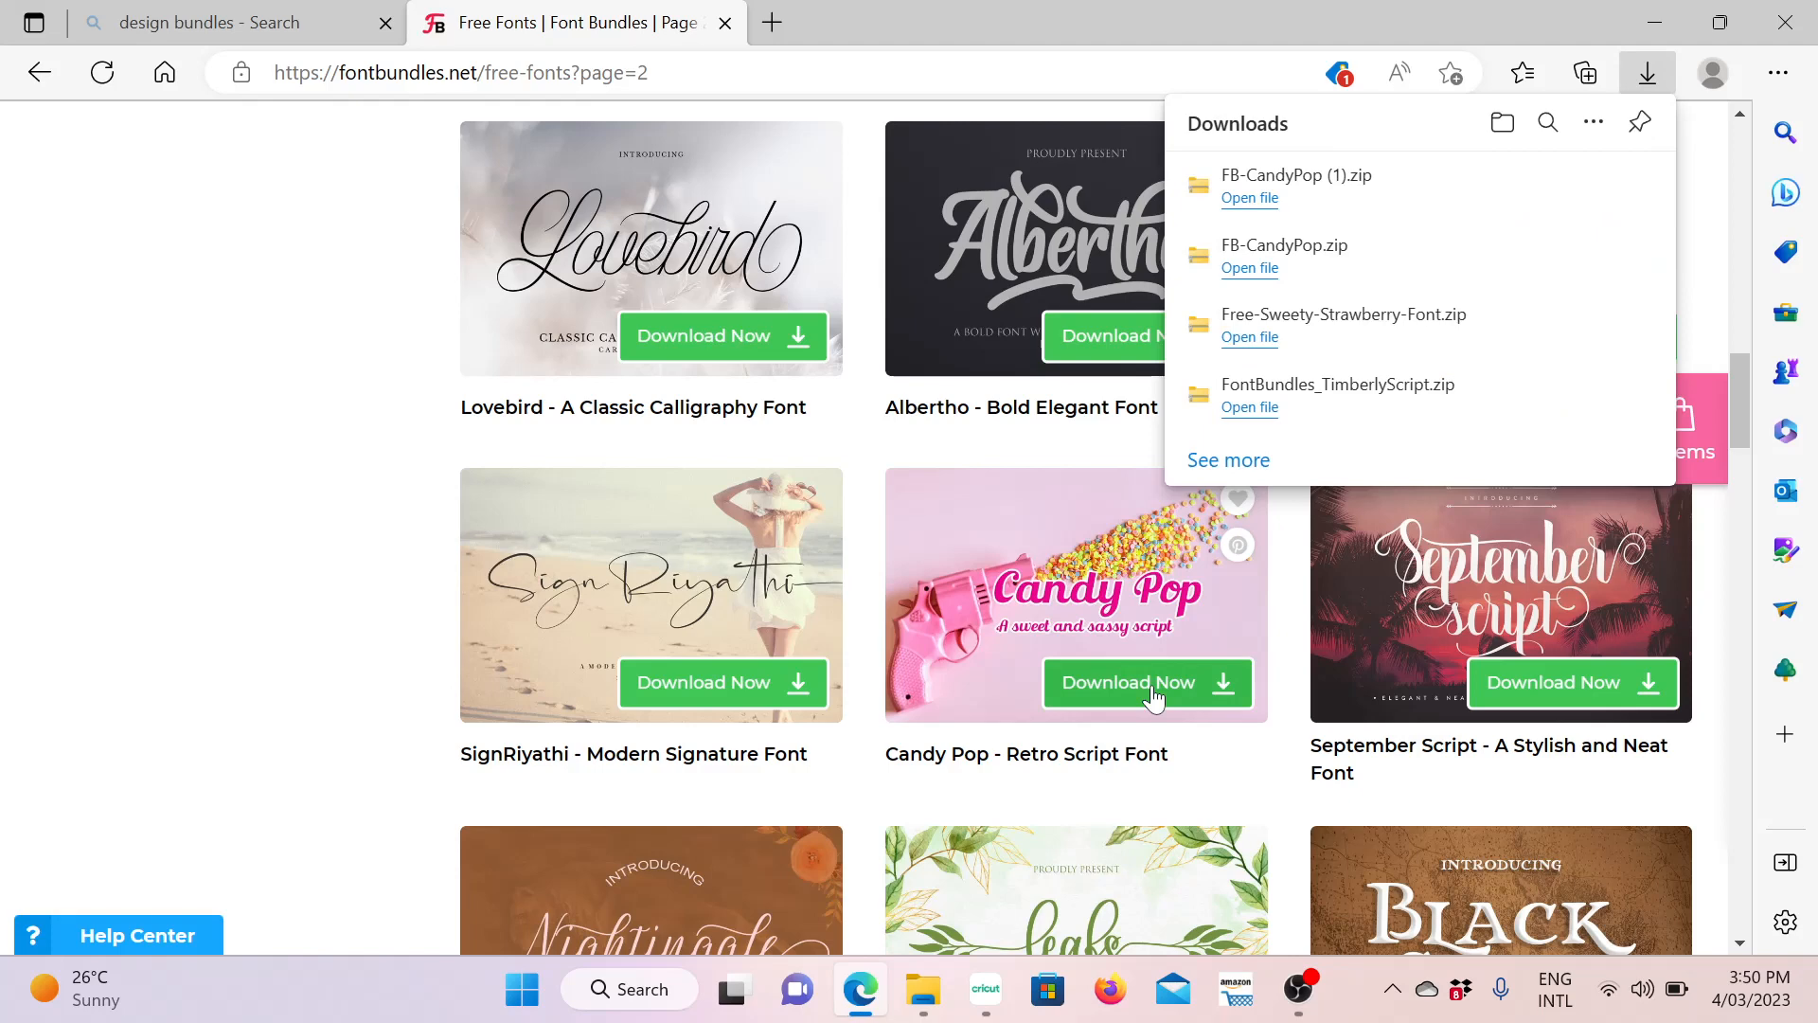
pyautogui.click(1631, 197)
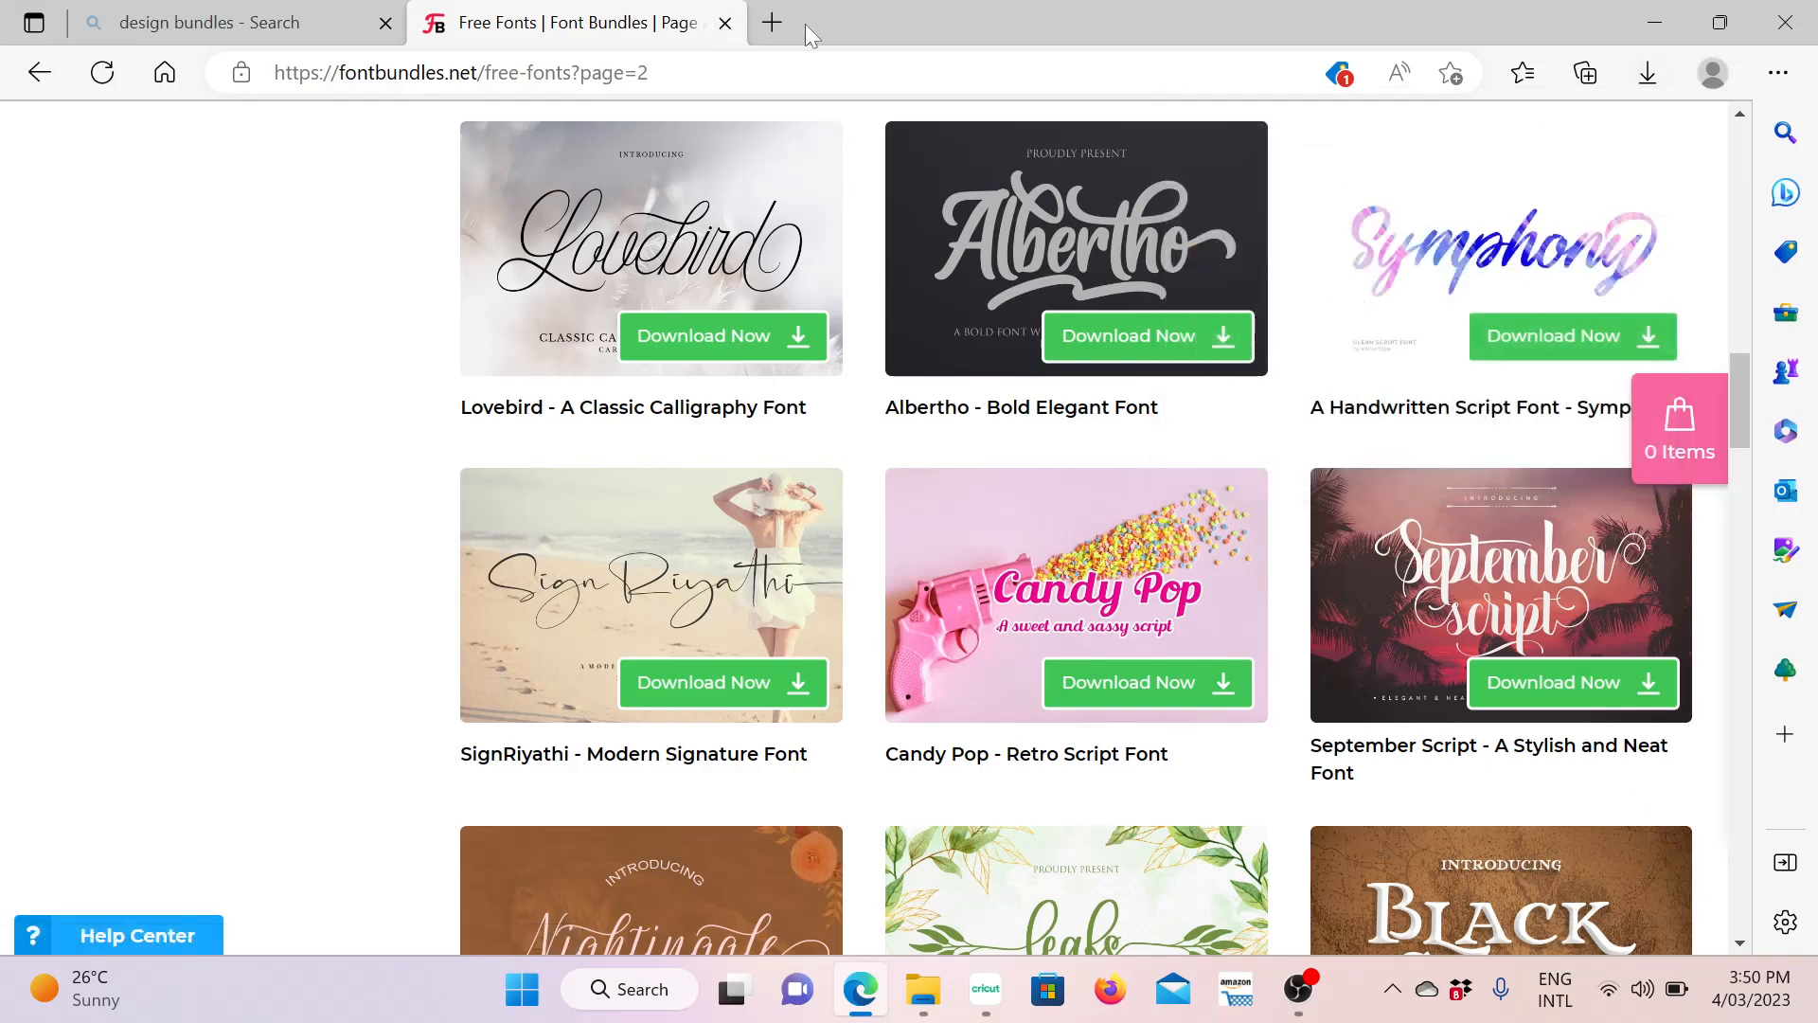
# Minimize the browser and open the Downloads folder in File Explorer
pyautogui.click(1656, 37)
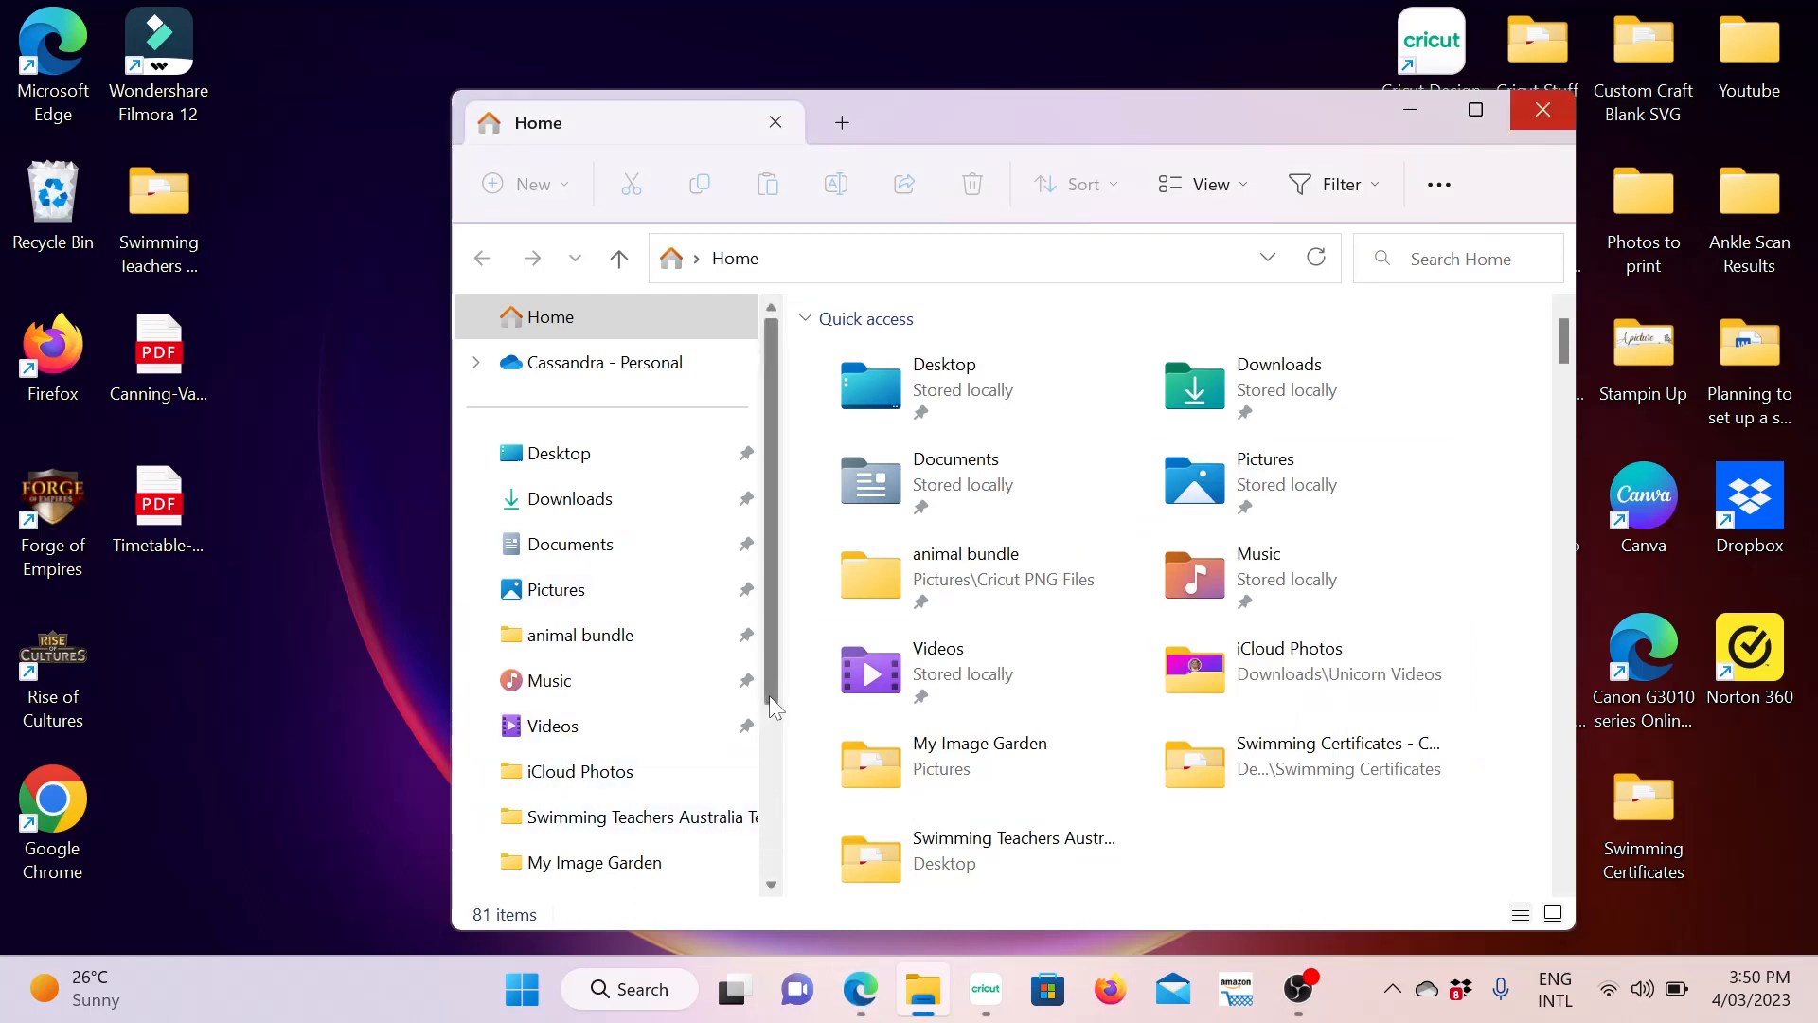
pyautogui.scroll(-2, 772, 705)
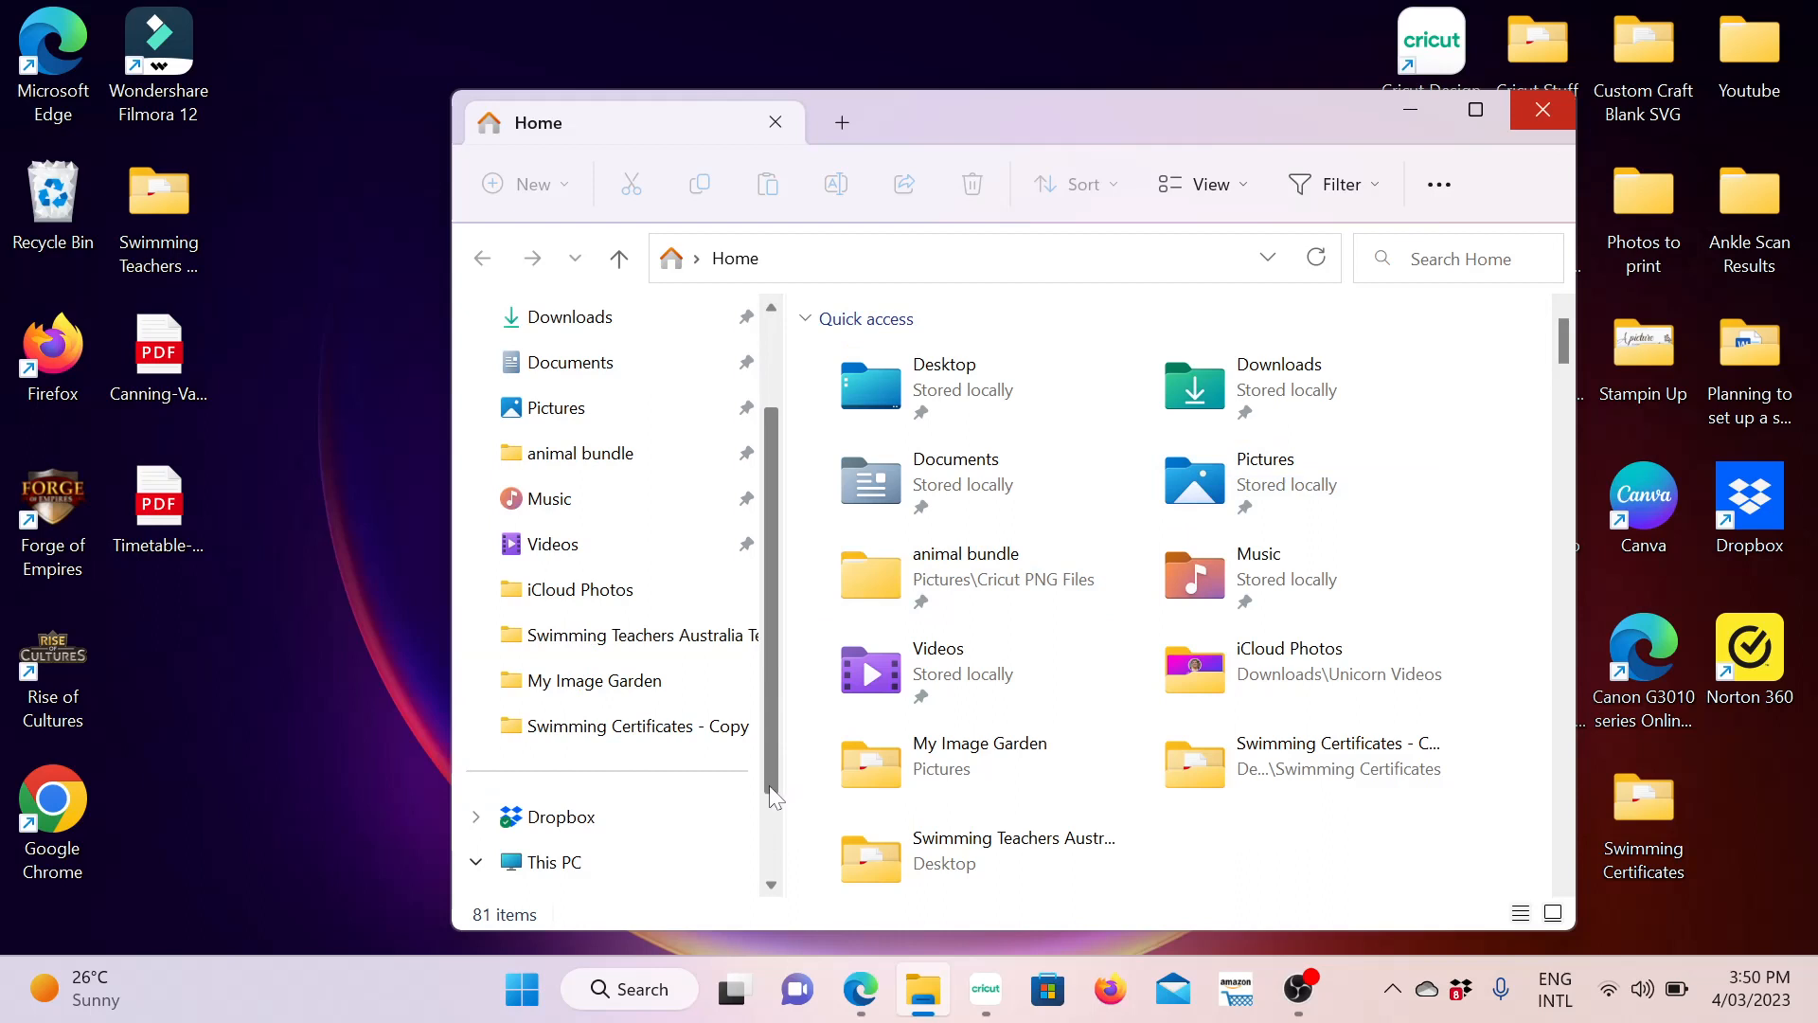
pyautogui.scroll(2, 751, 663)
pyautogui.click(595, 498)
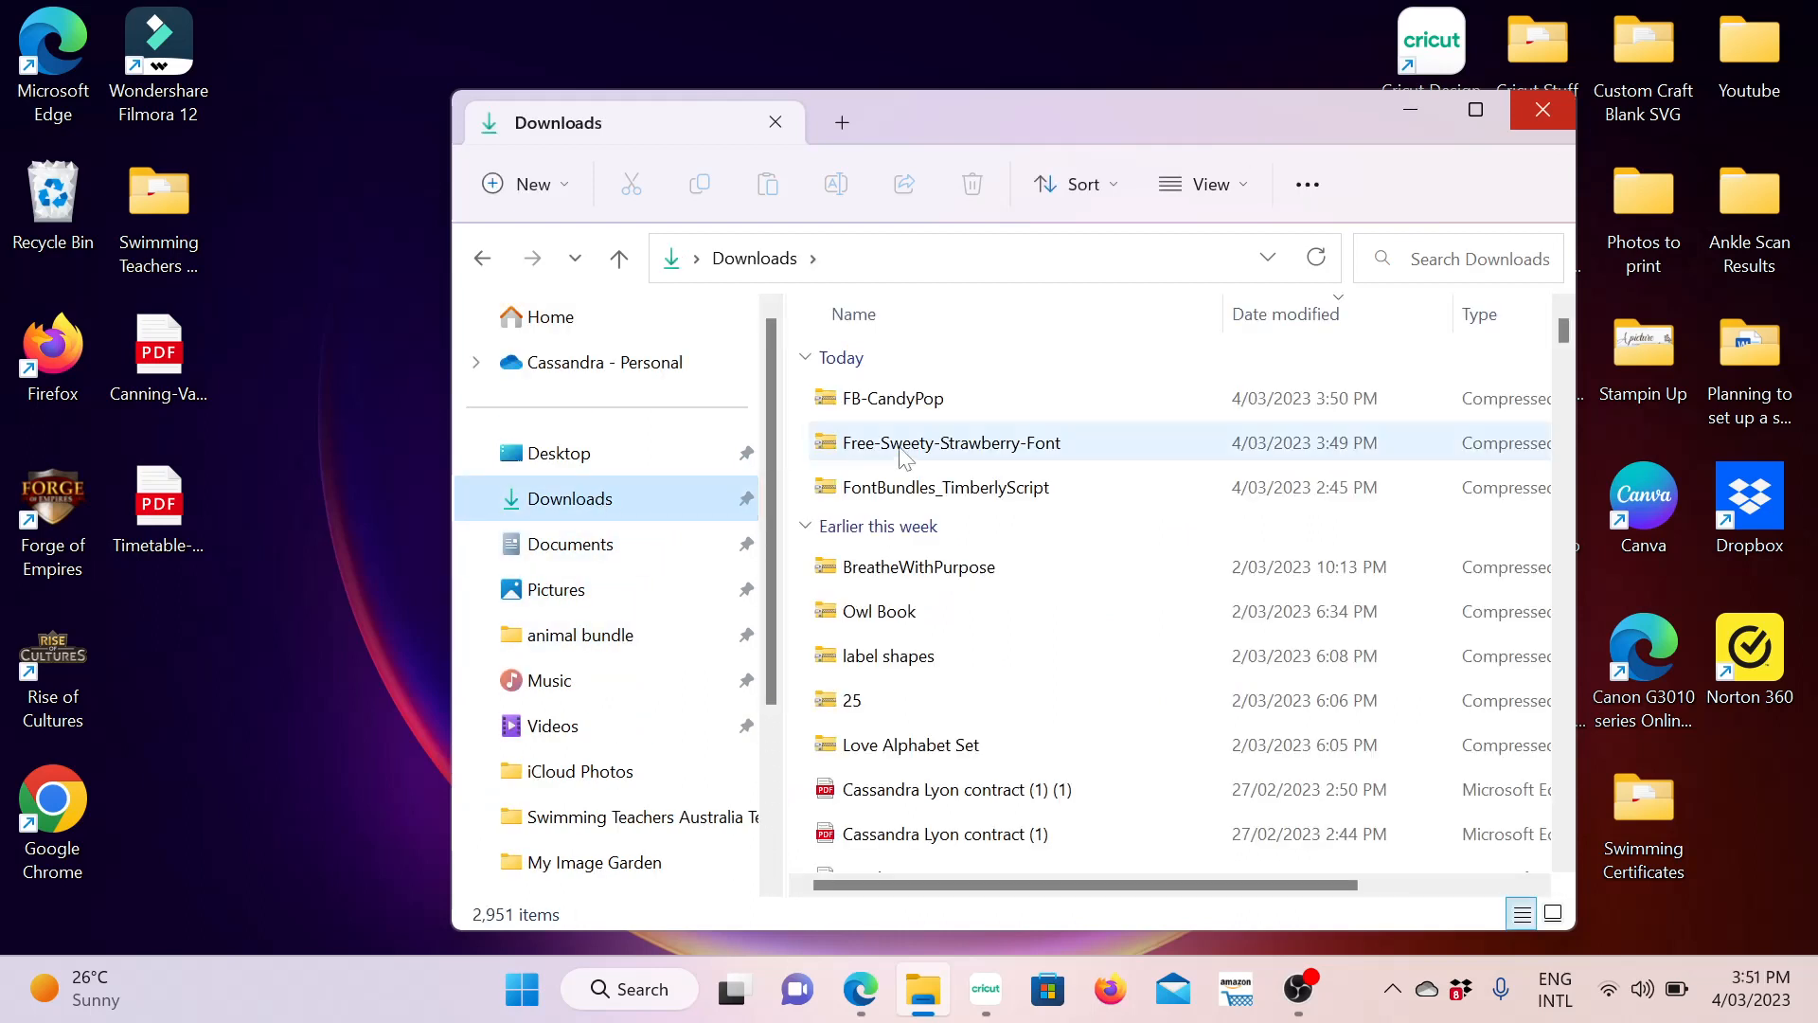
# Open the FB-CandyPop zip file and extract all its contents to the FB-CandyPop folder in Downloads
pyautogui.rightClick(998, 417)
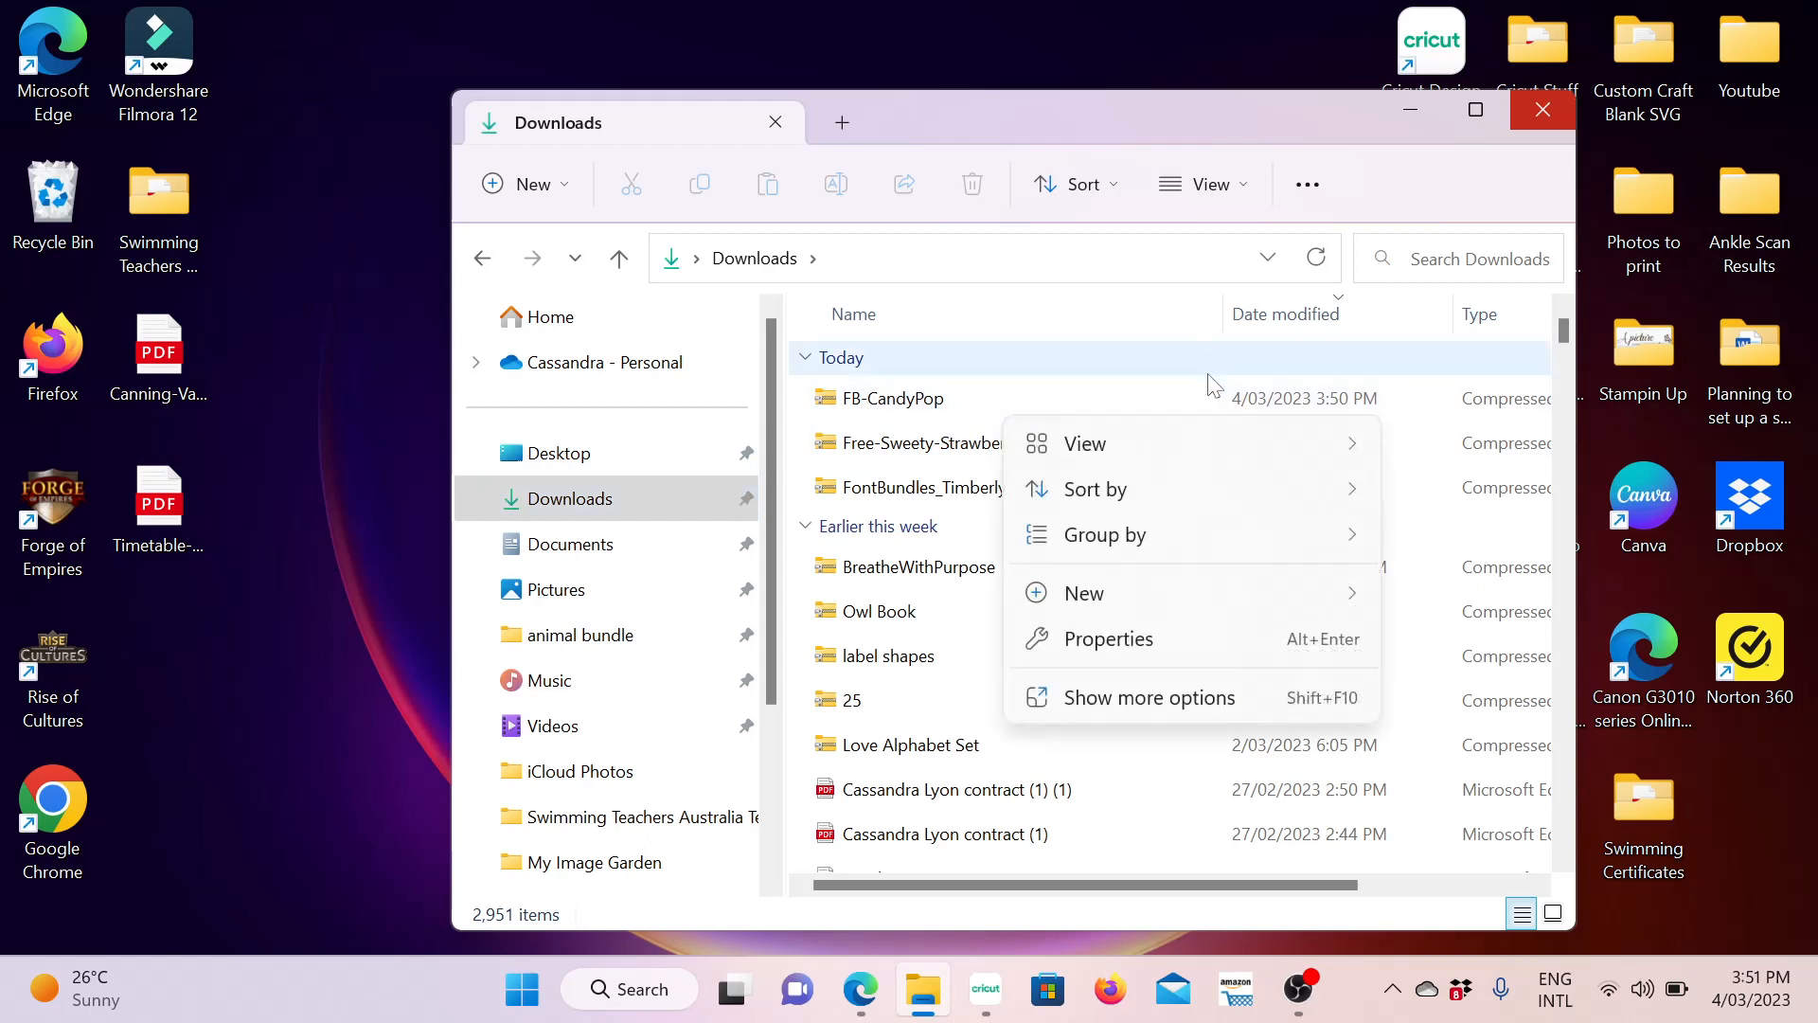
pyautogui.click(1045, 396)
pyautogui.doubleClick(1047, 398)
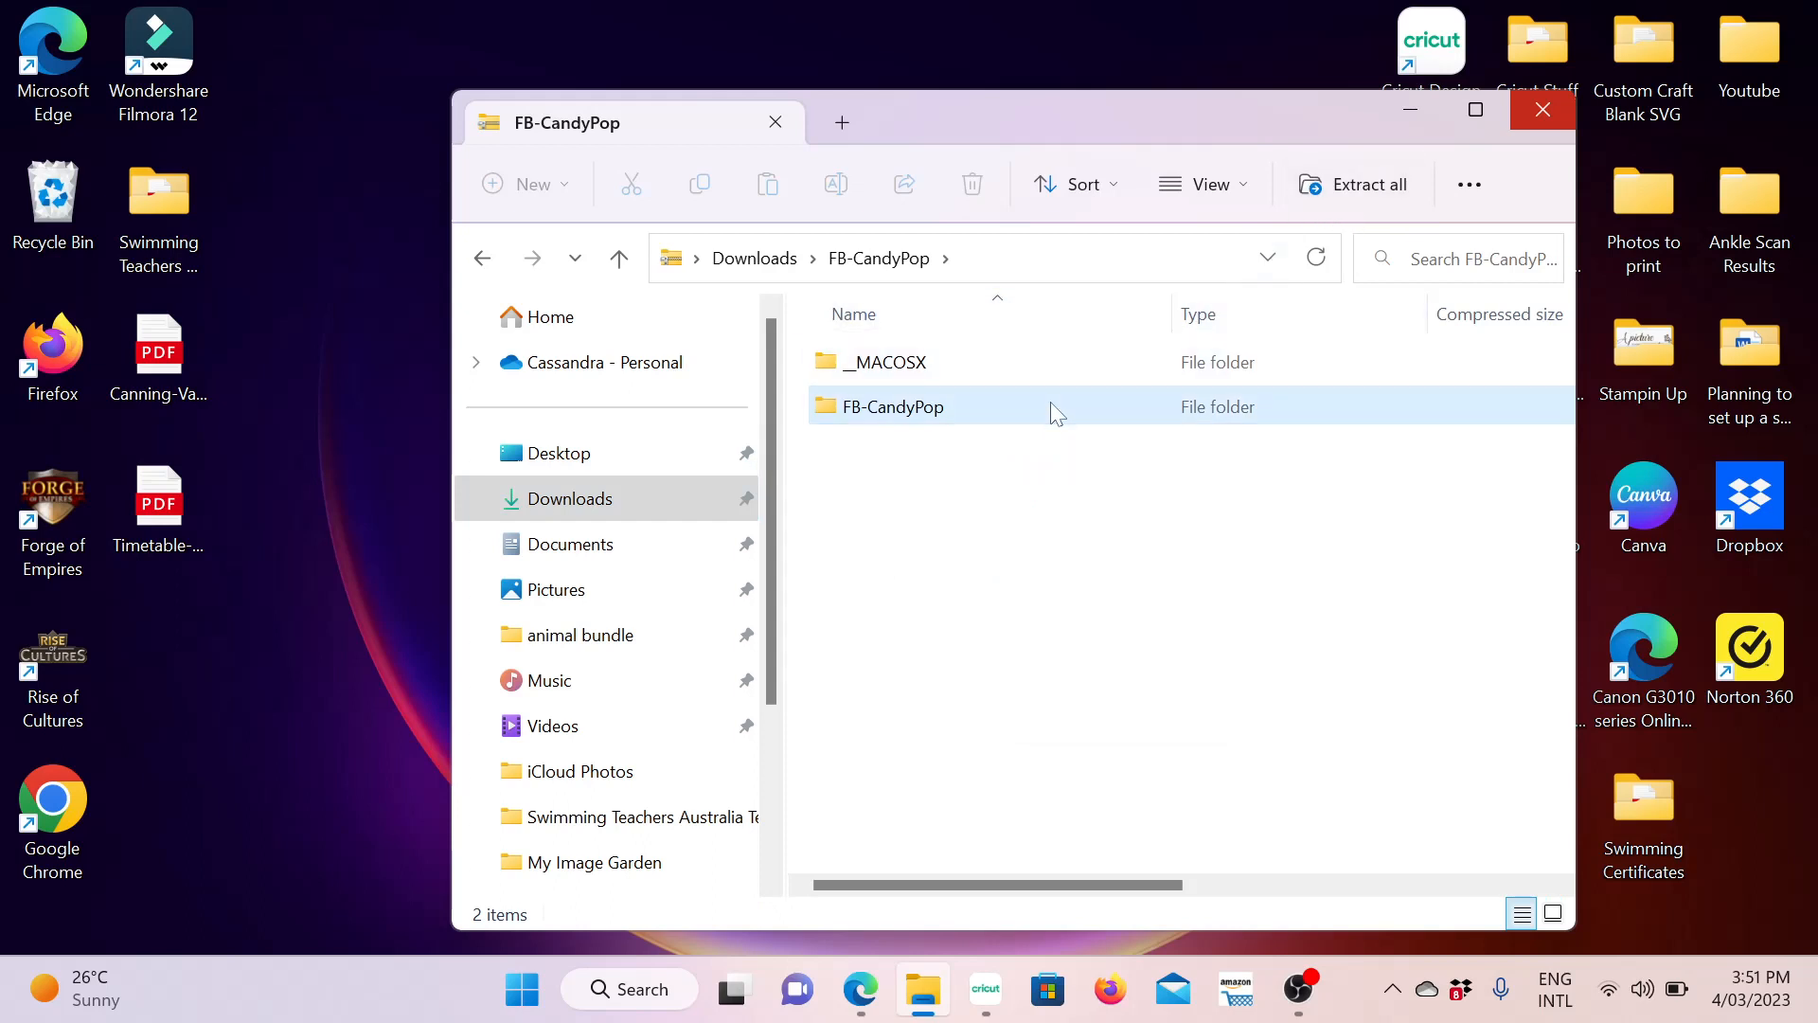
pyautogui.click(1051, 405)
pyautogui.click(1372, 184)
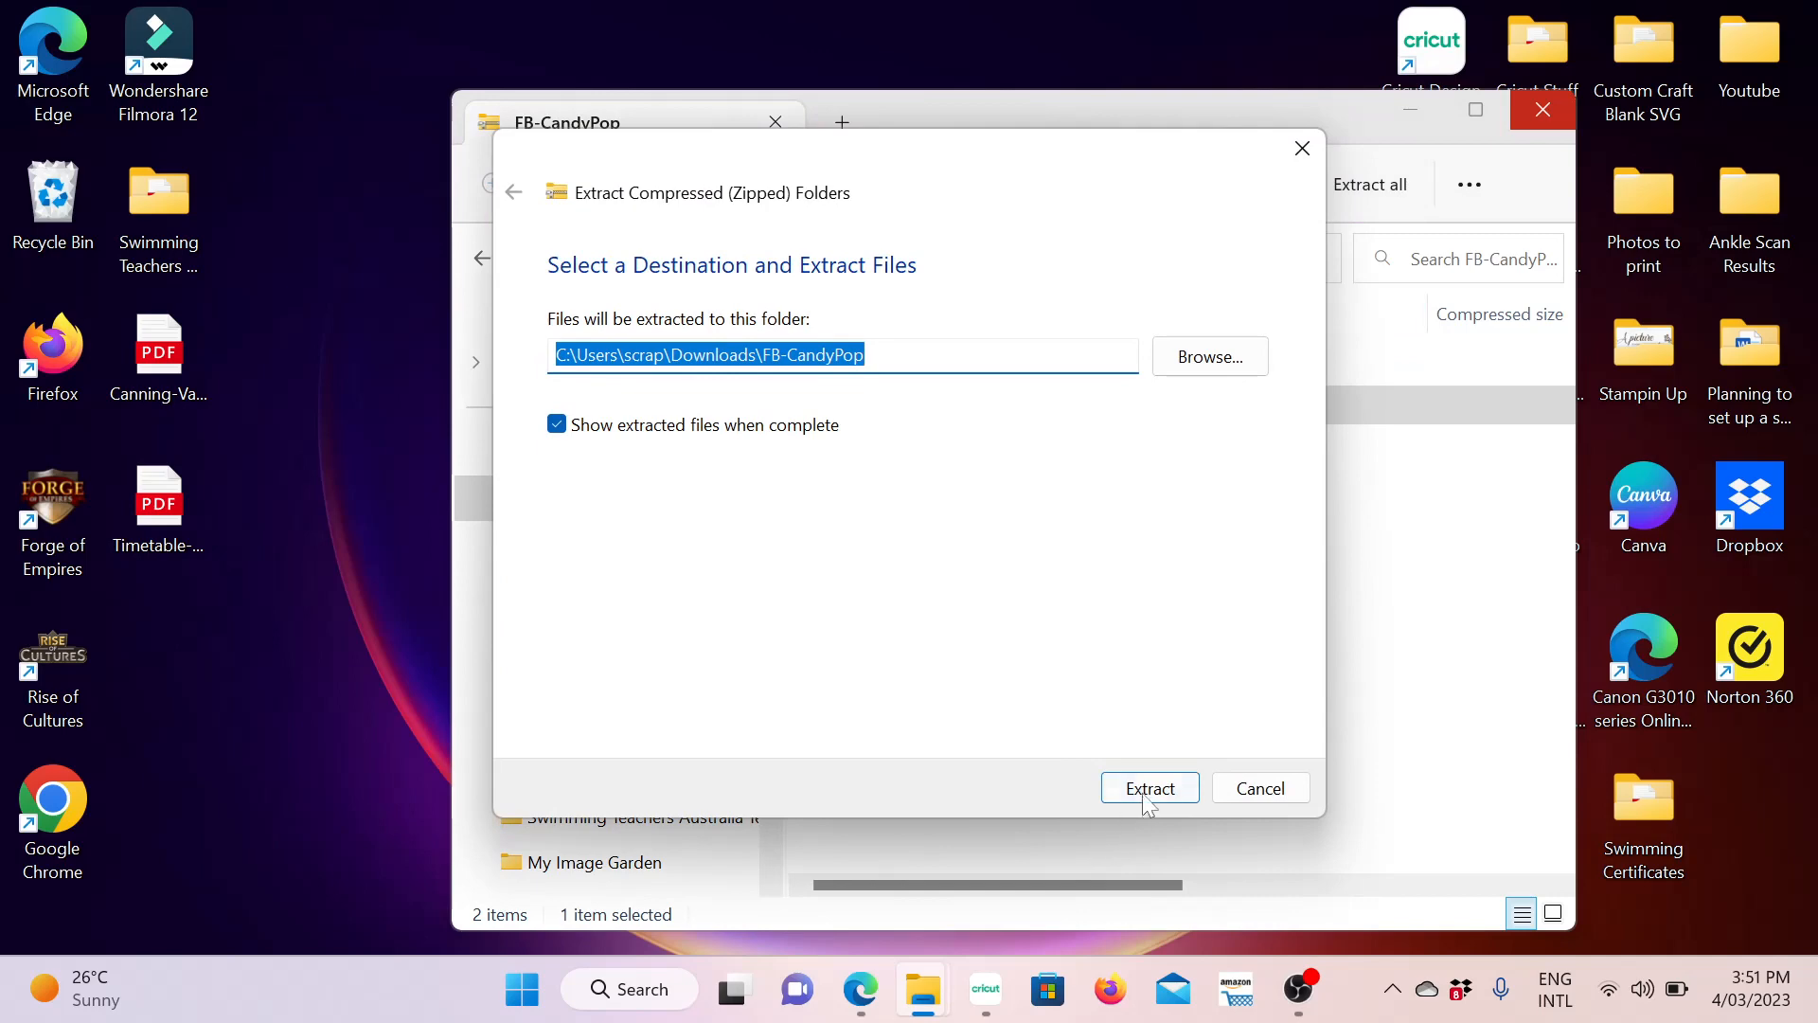
pyautogui.click(1147, 801)
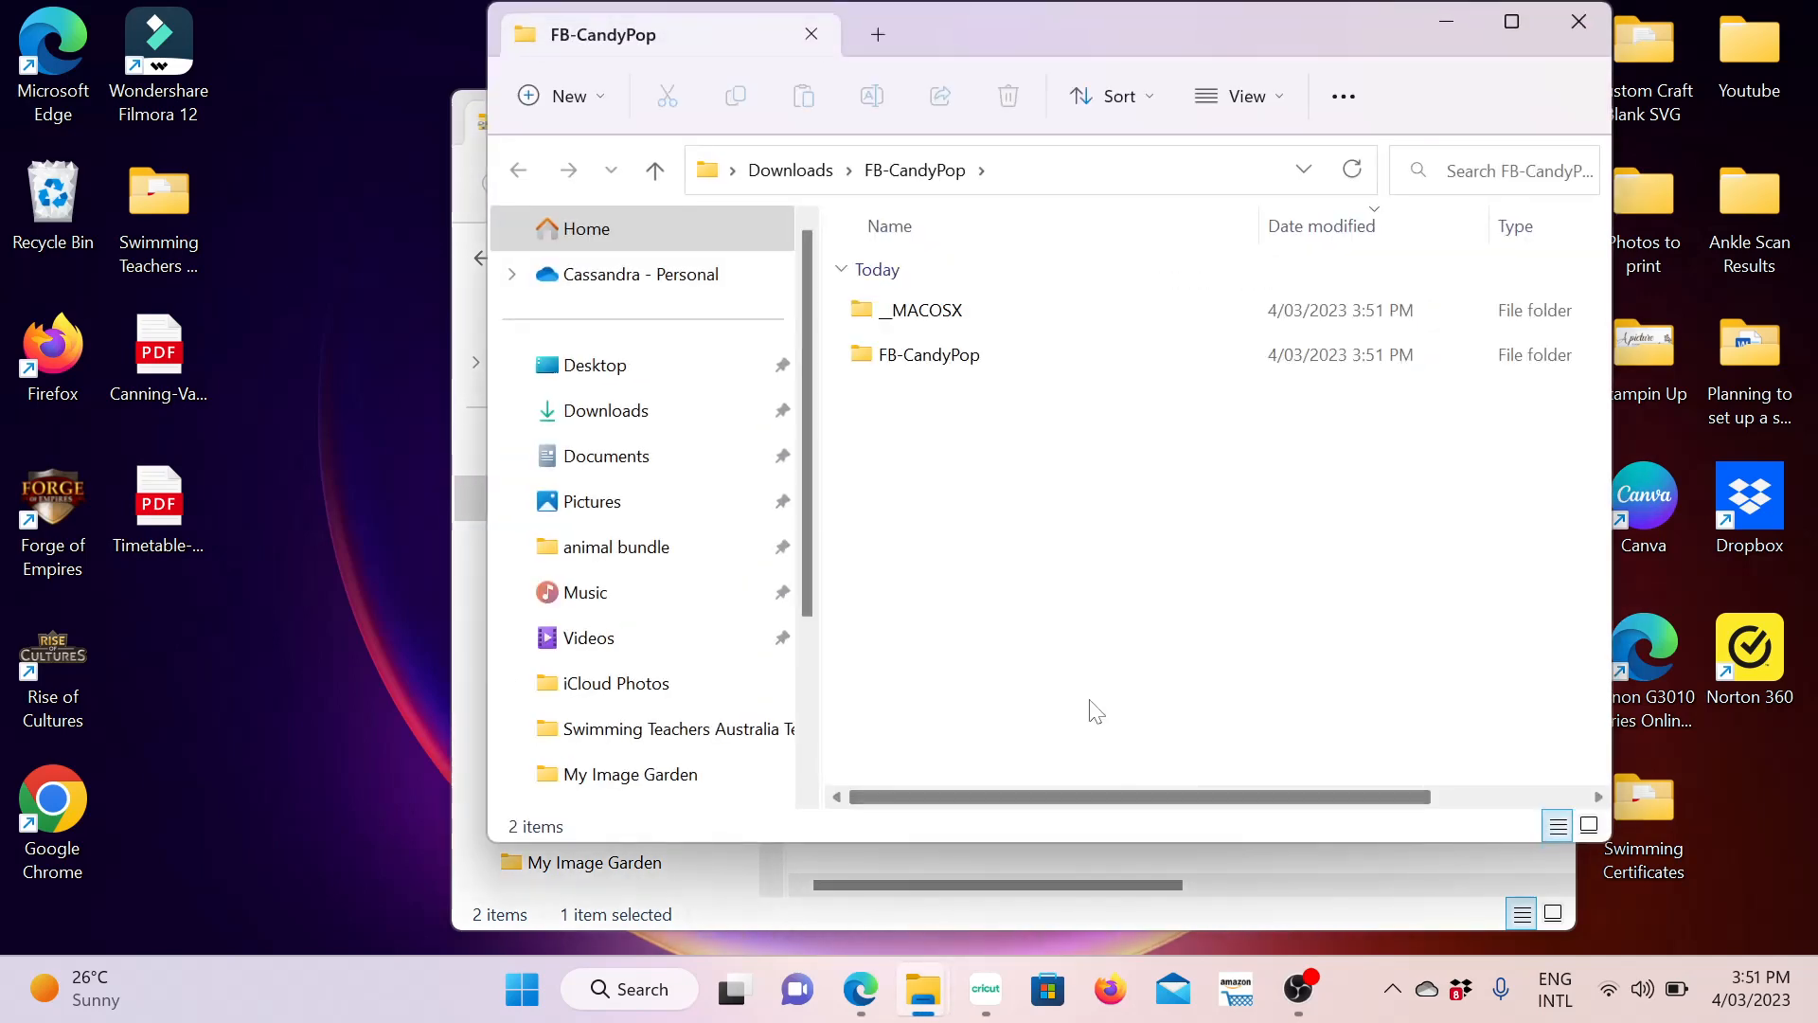
# Install the CandyPop TrueType font from the extracted FB-CandyPop subfolder and close the font preview
pyautogui.click(985, 366)
pyautogui.doubleClick(985, 366)
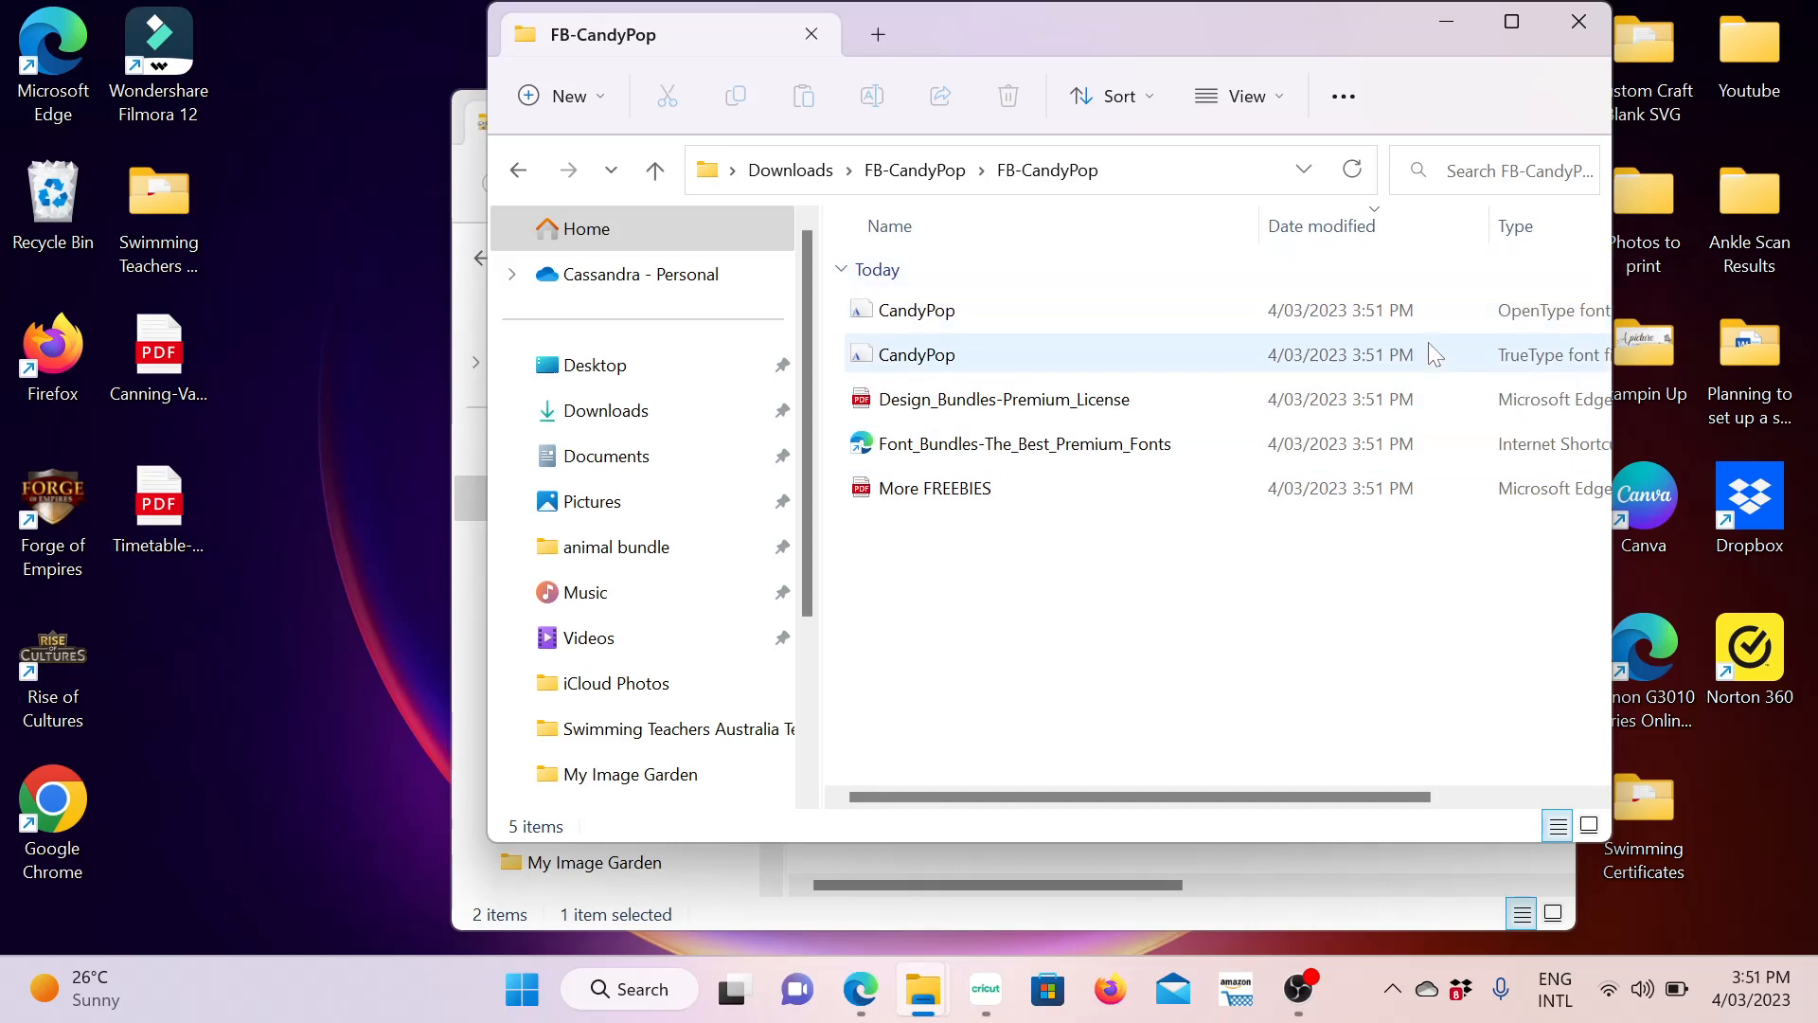
pyautogui.click(1022, 360)
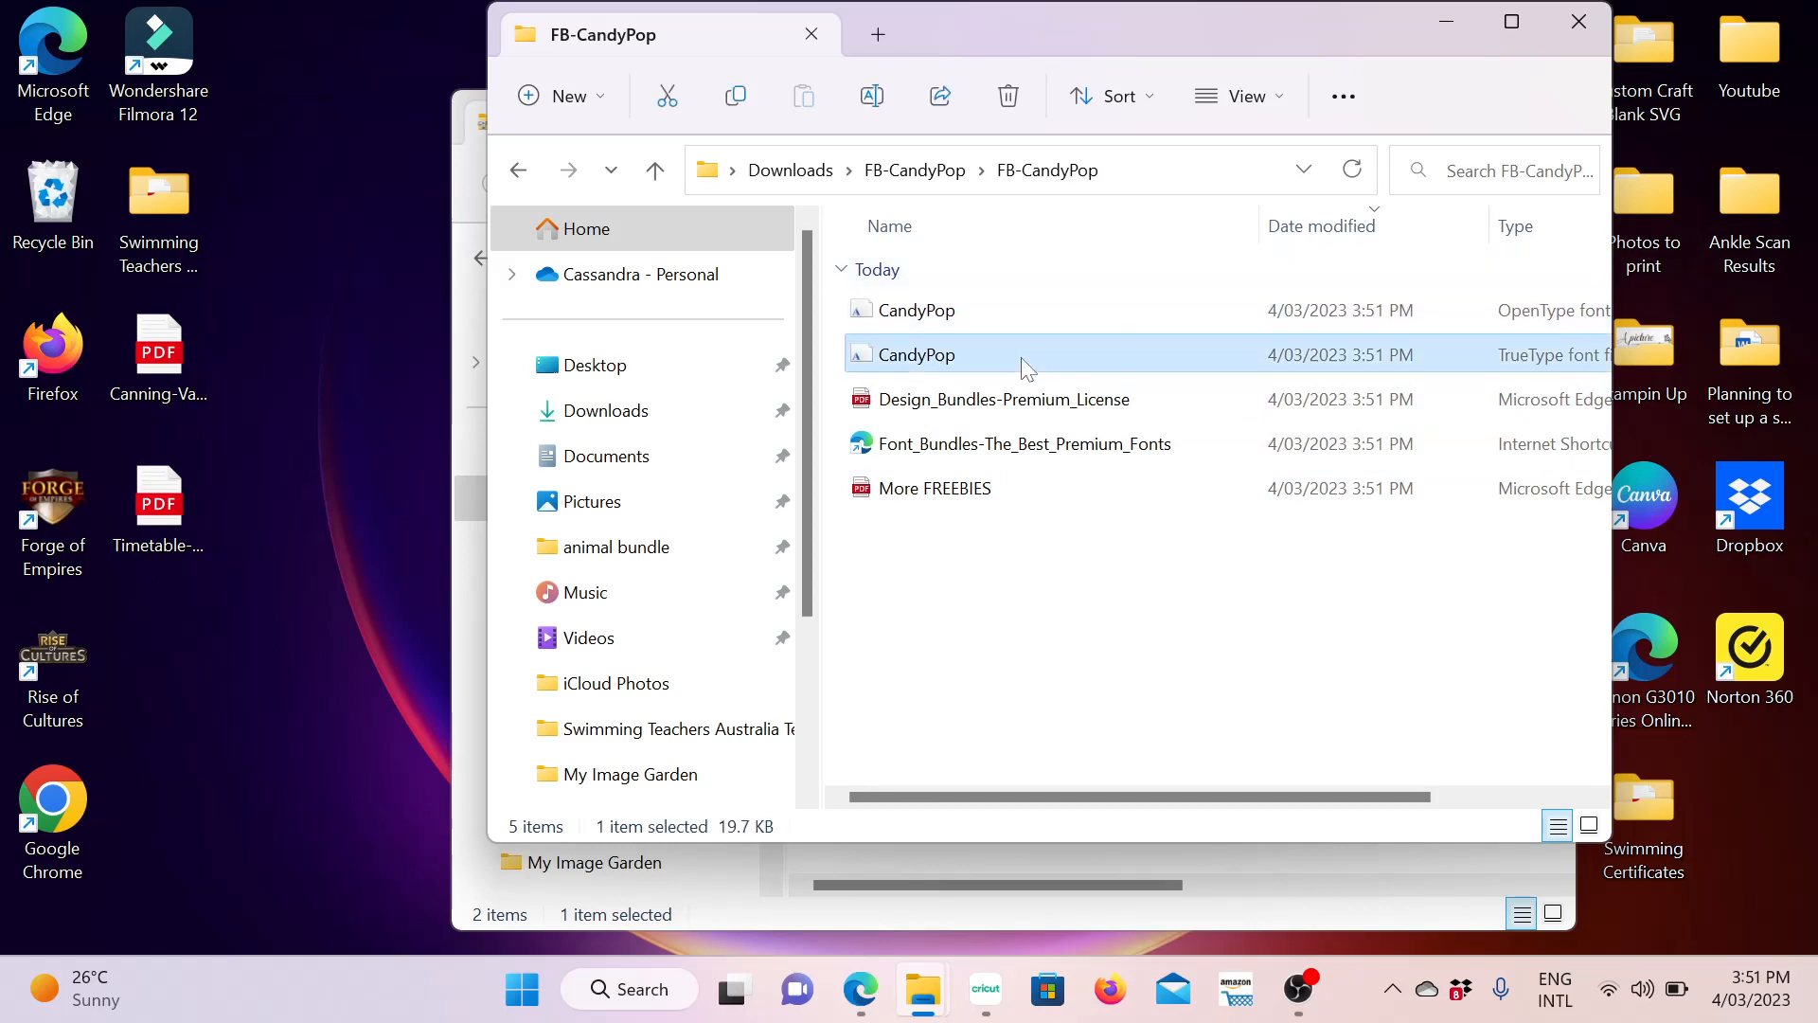
pyautogui.doubleClick(1023, 363)
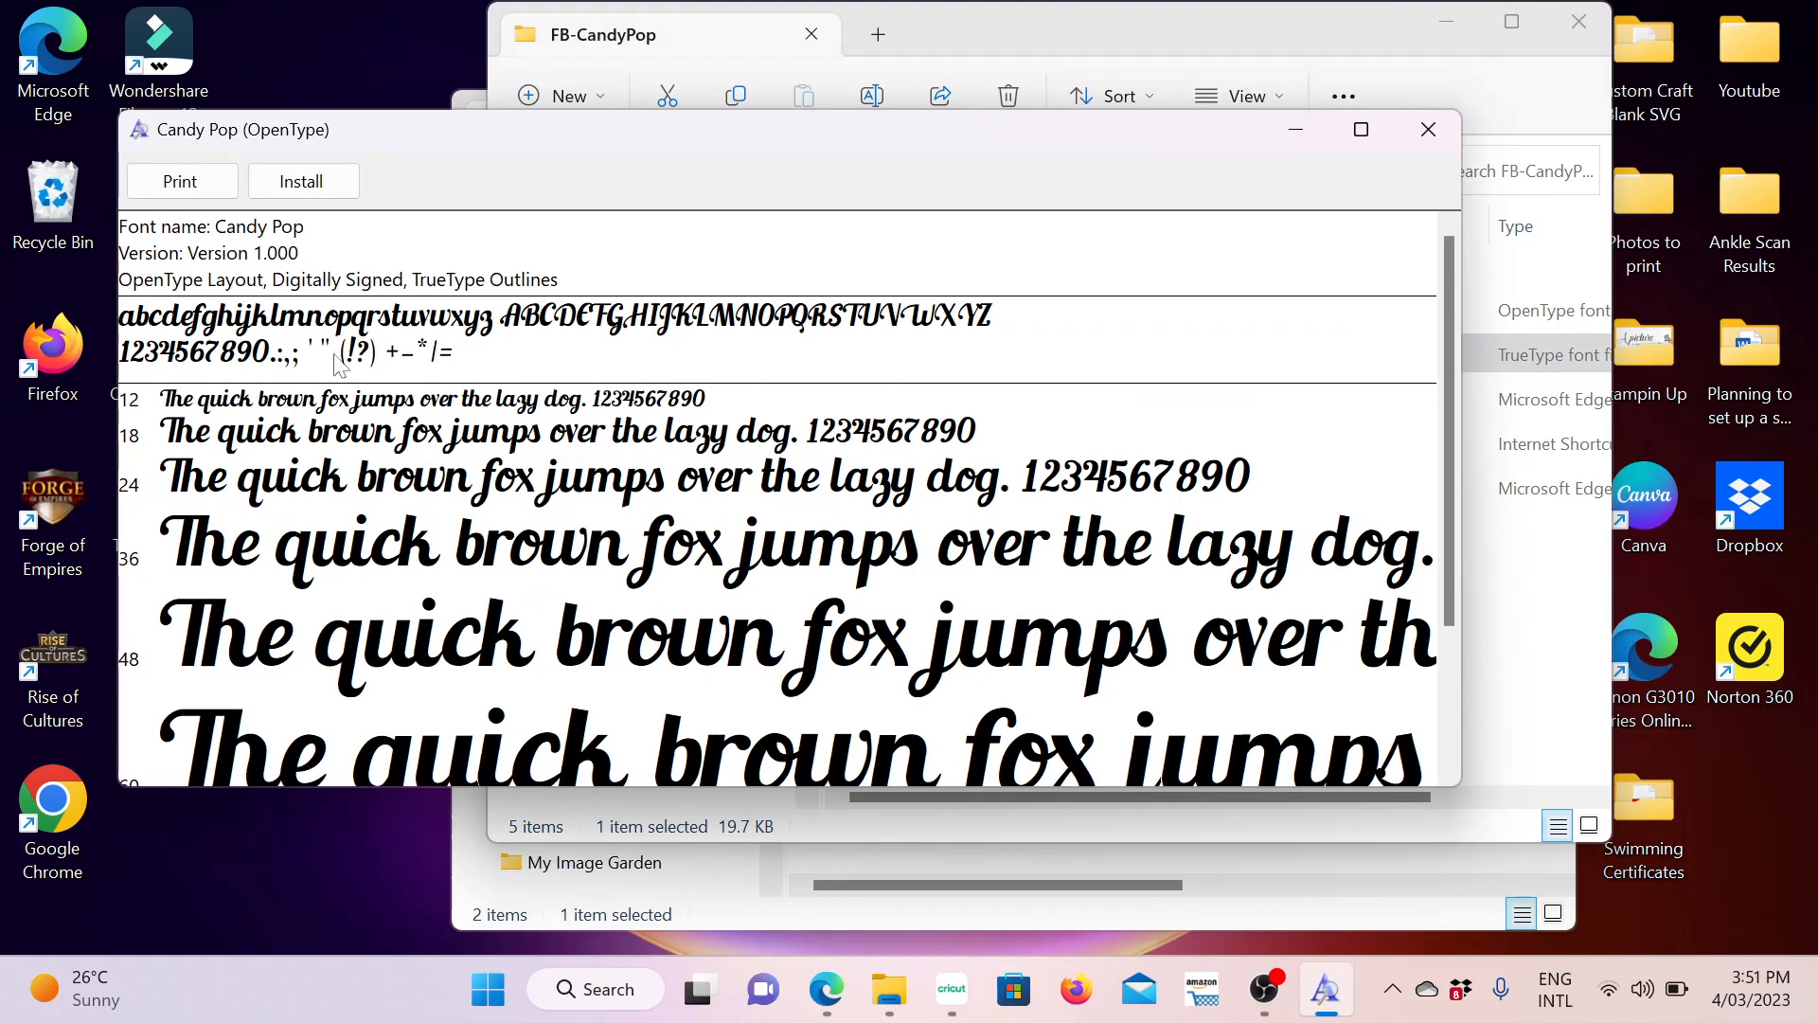
pyautogui.click(323, 190)
pyautogui.click(1428, 130)
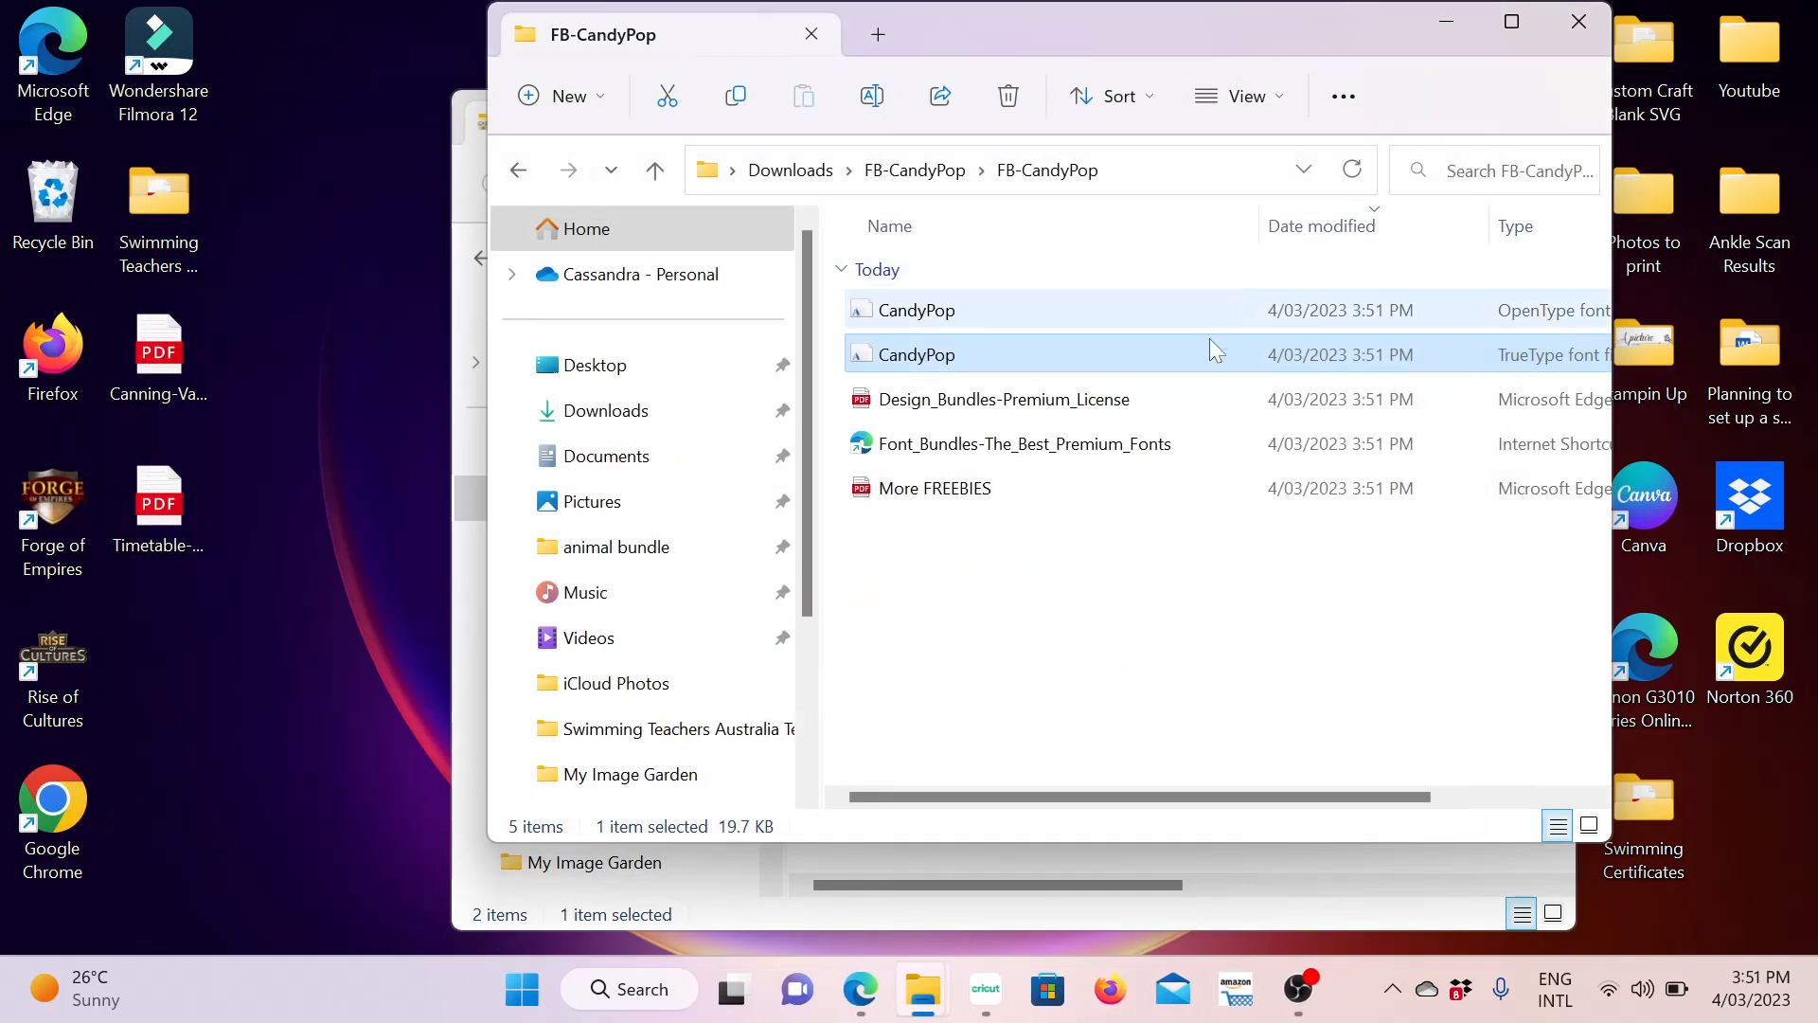
# Return to Downloads and extract the FontBundles_TimberlyScript zip file to its own folder there
pyautogui.click(520, 174)
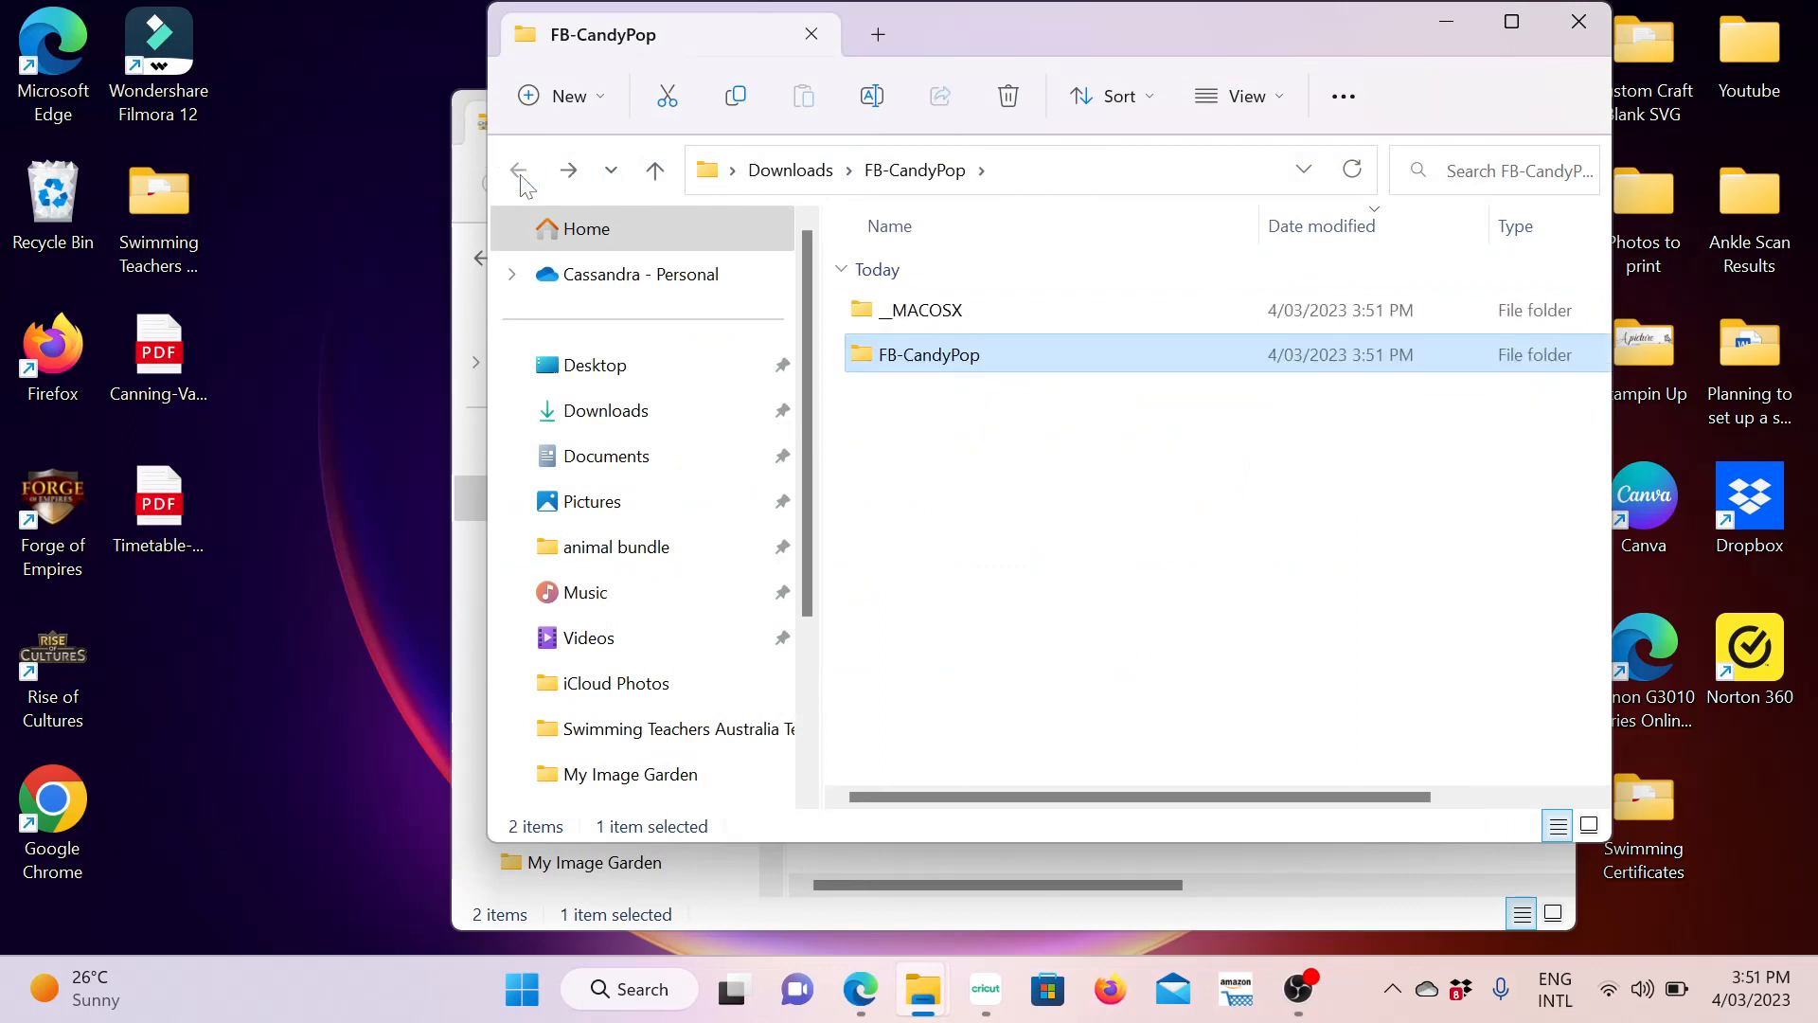
pyautogui.click(787, 172)
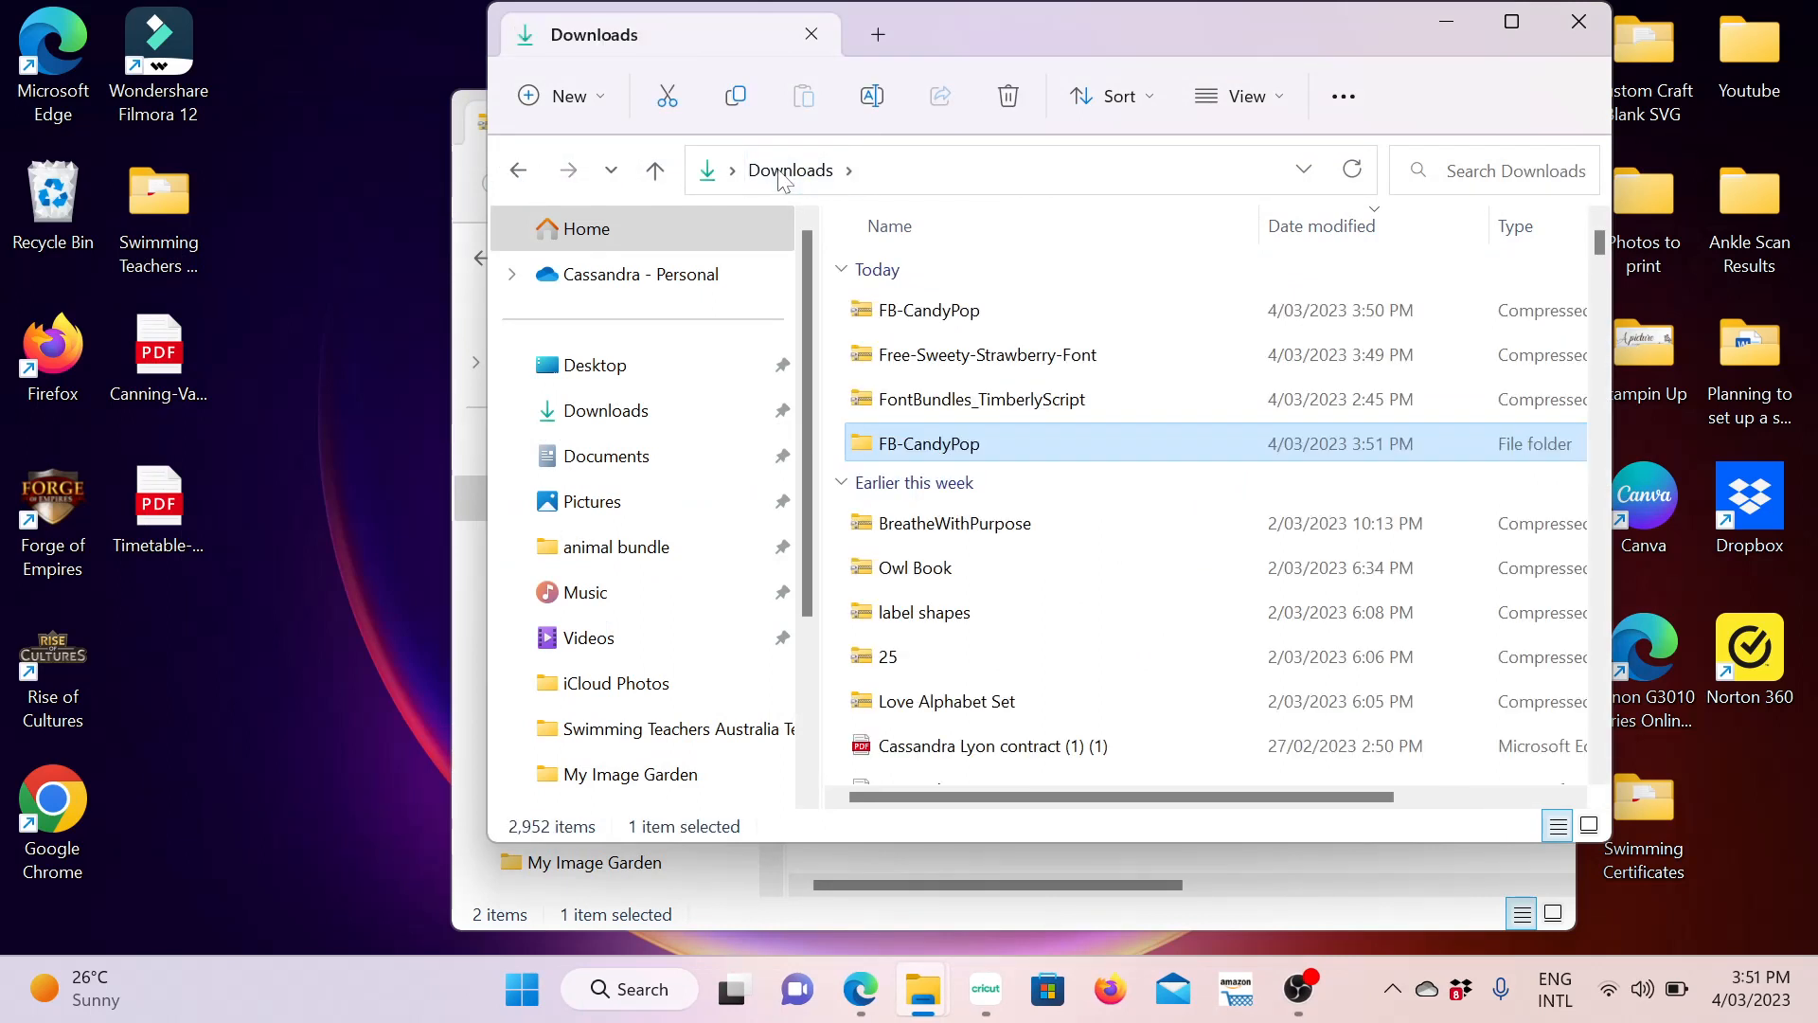
pyautogui.click(1001, 409)
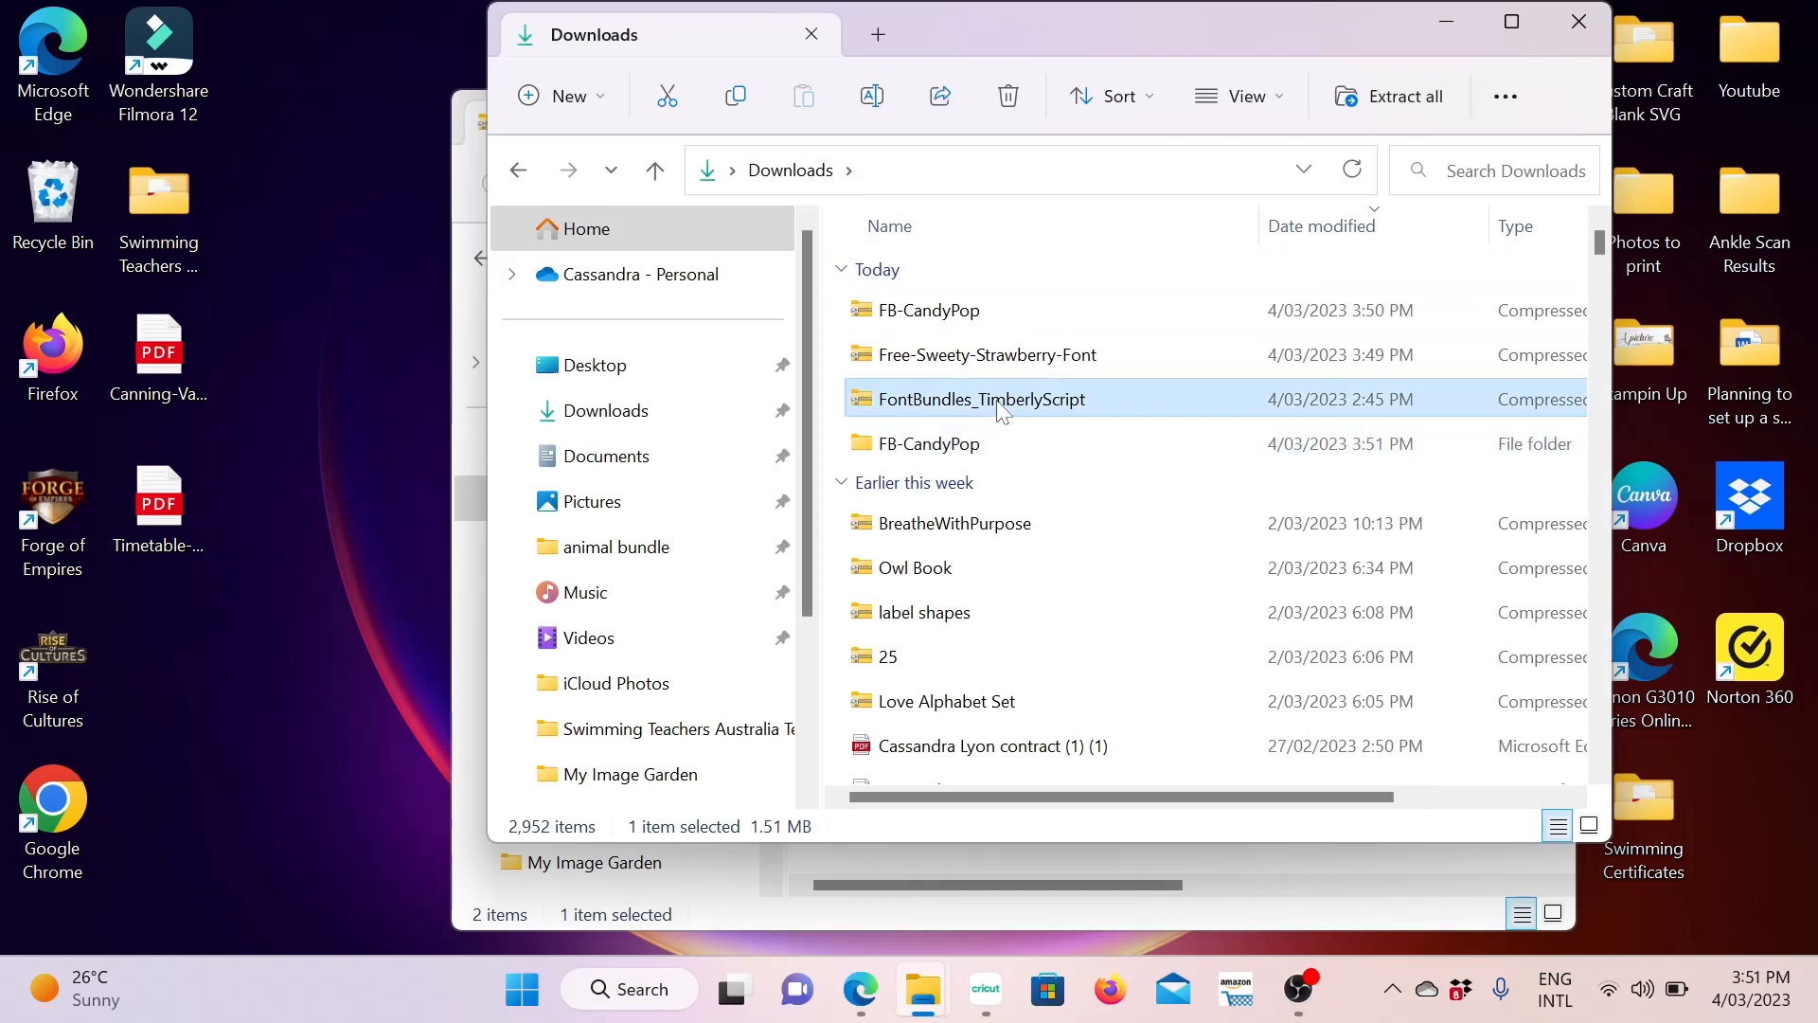
pyautogui.doubleClick(1001, 409)
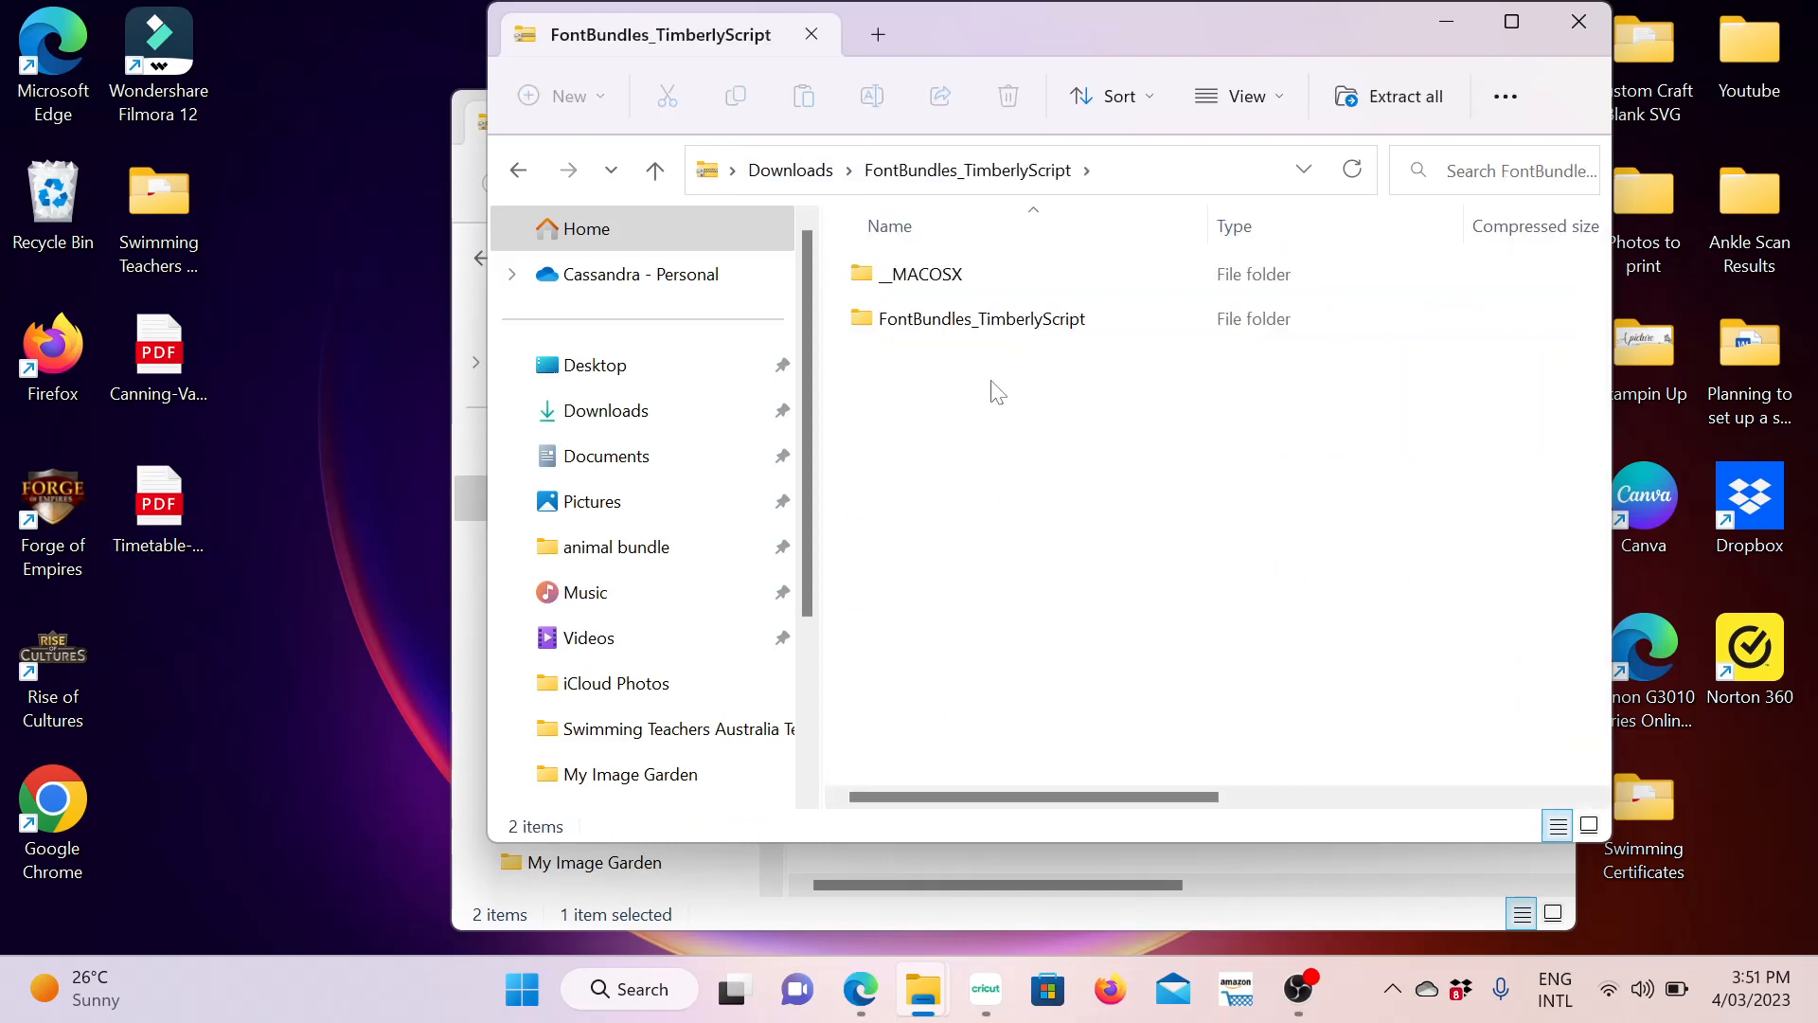
pyautogui.doubleClick(949, 318)
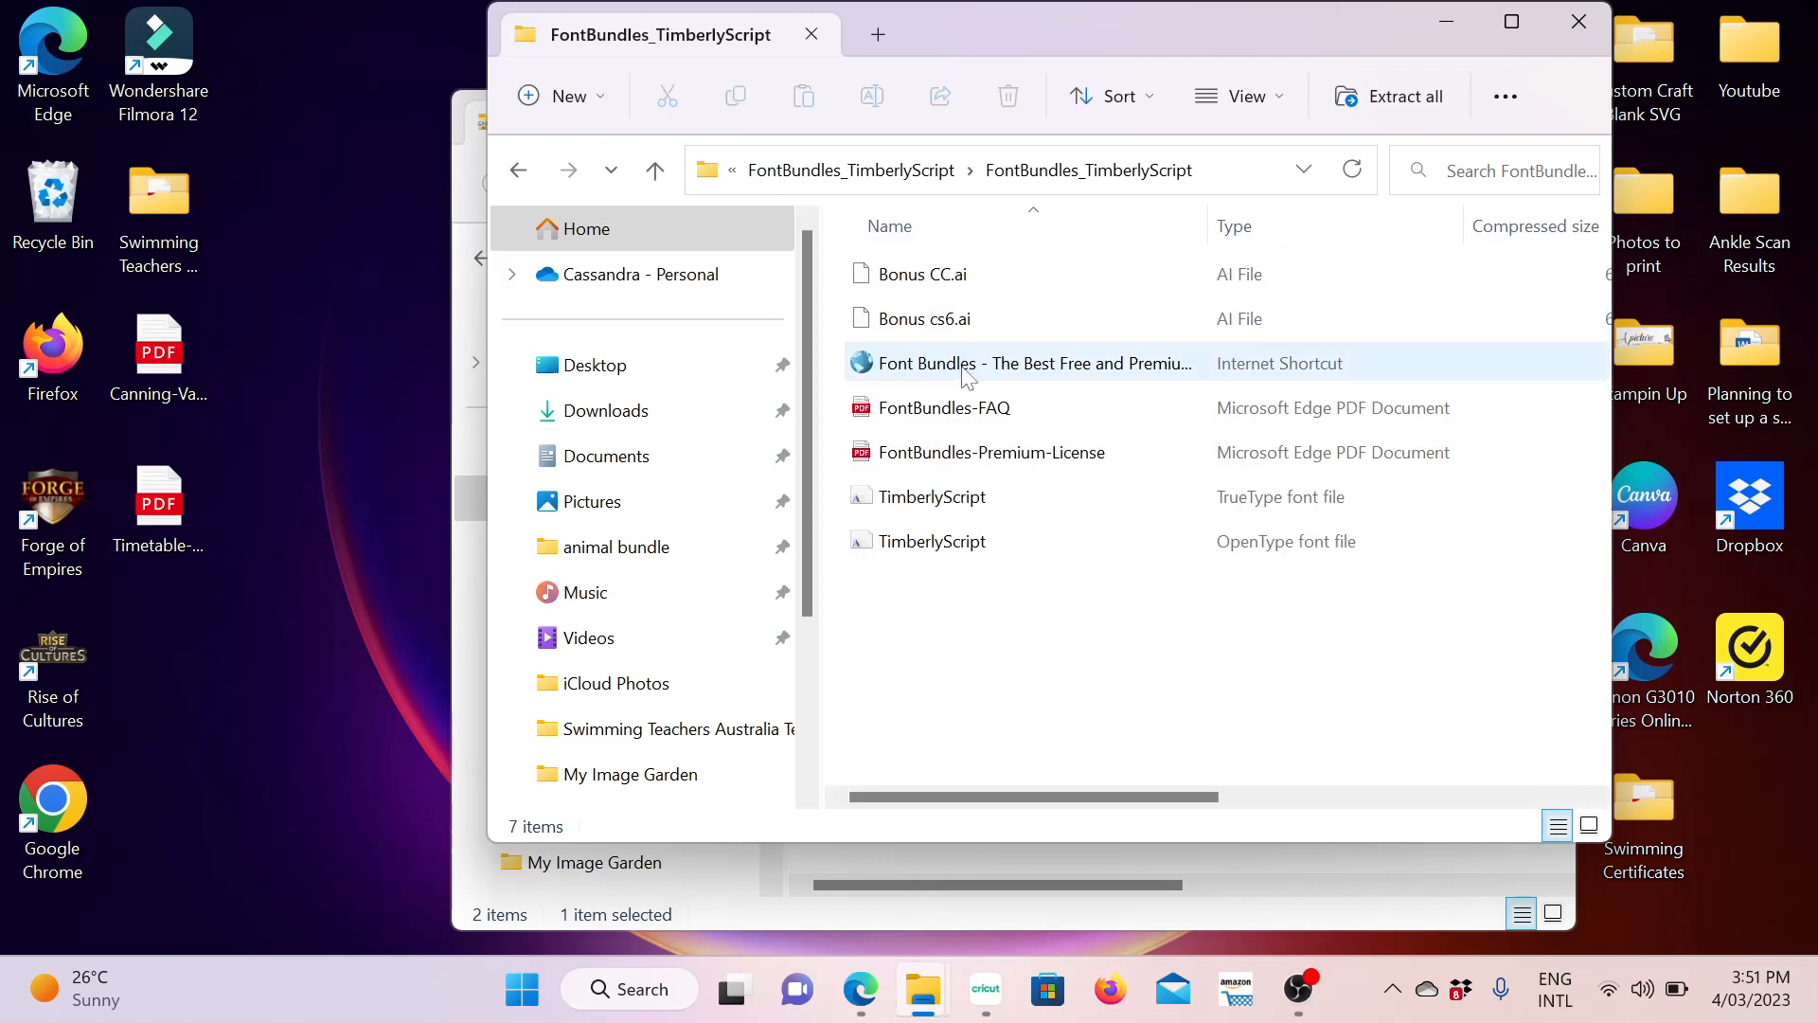
pyautogui.click(1392, 99)
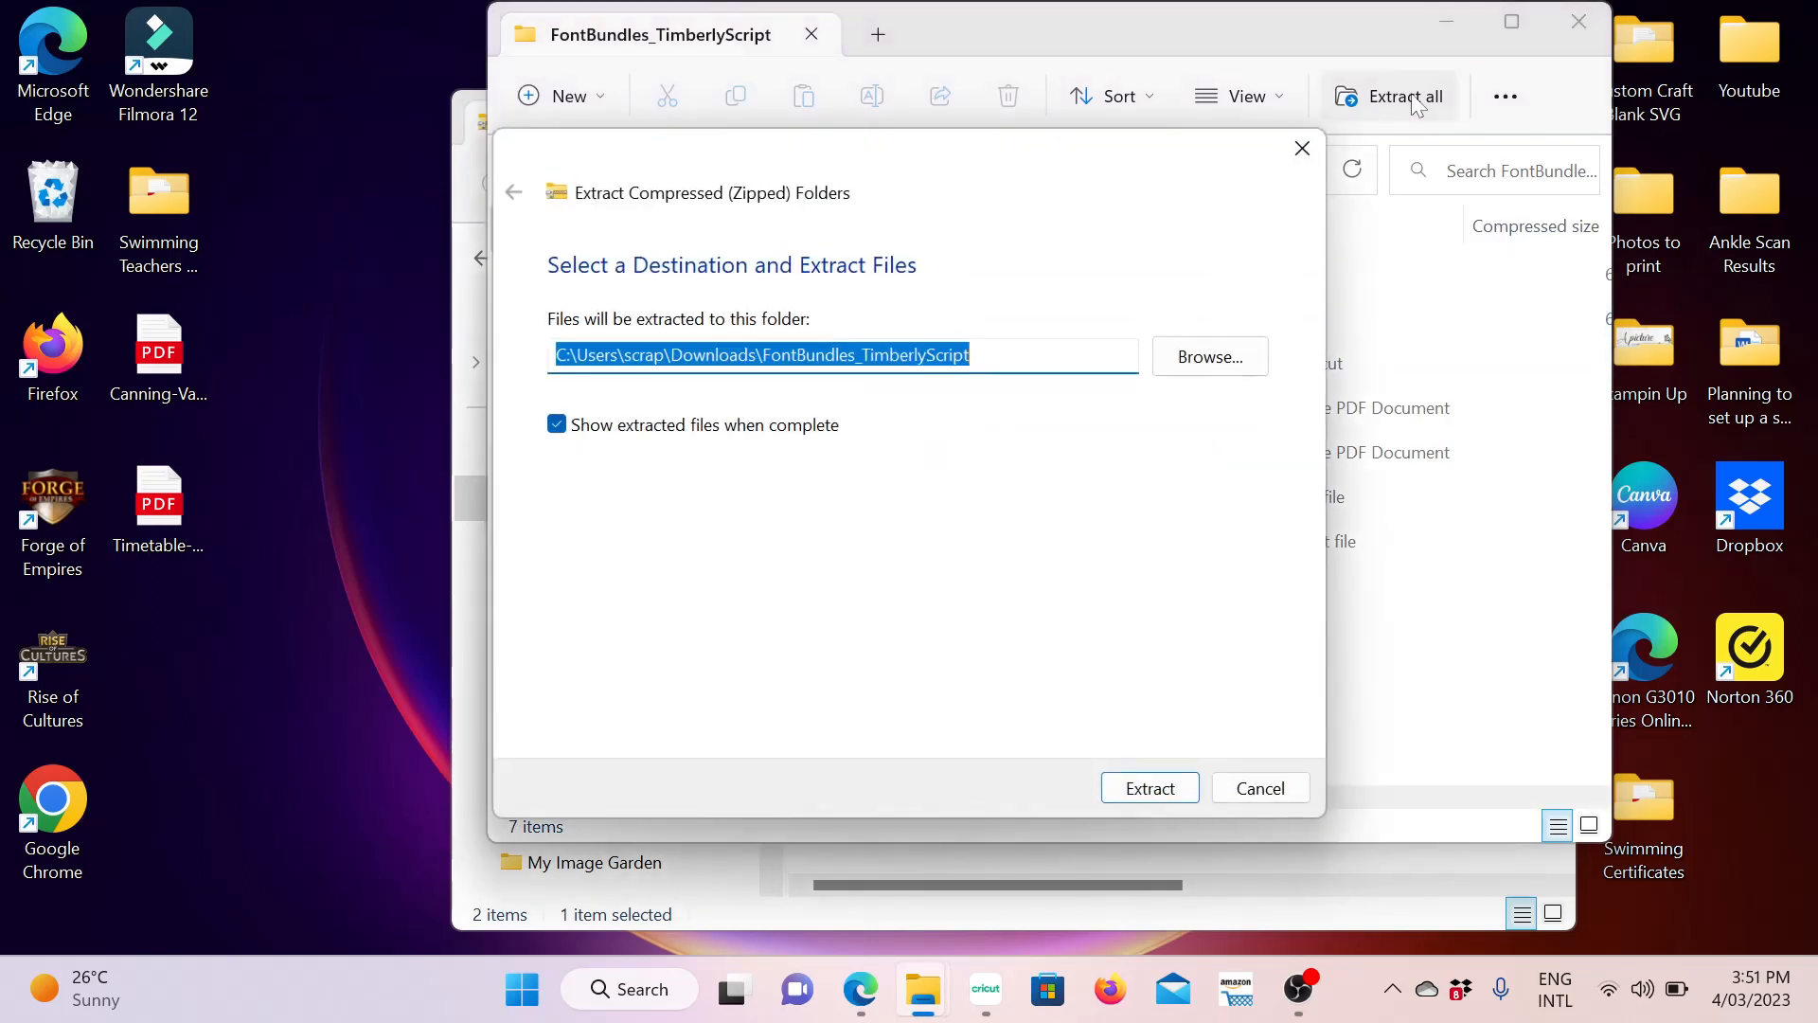
pyautogui.click(1124, 794)
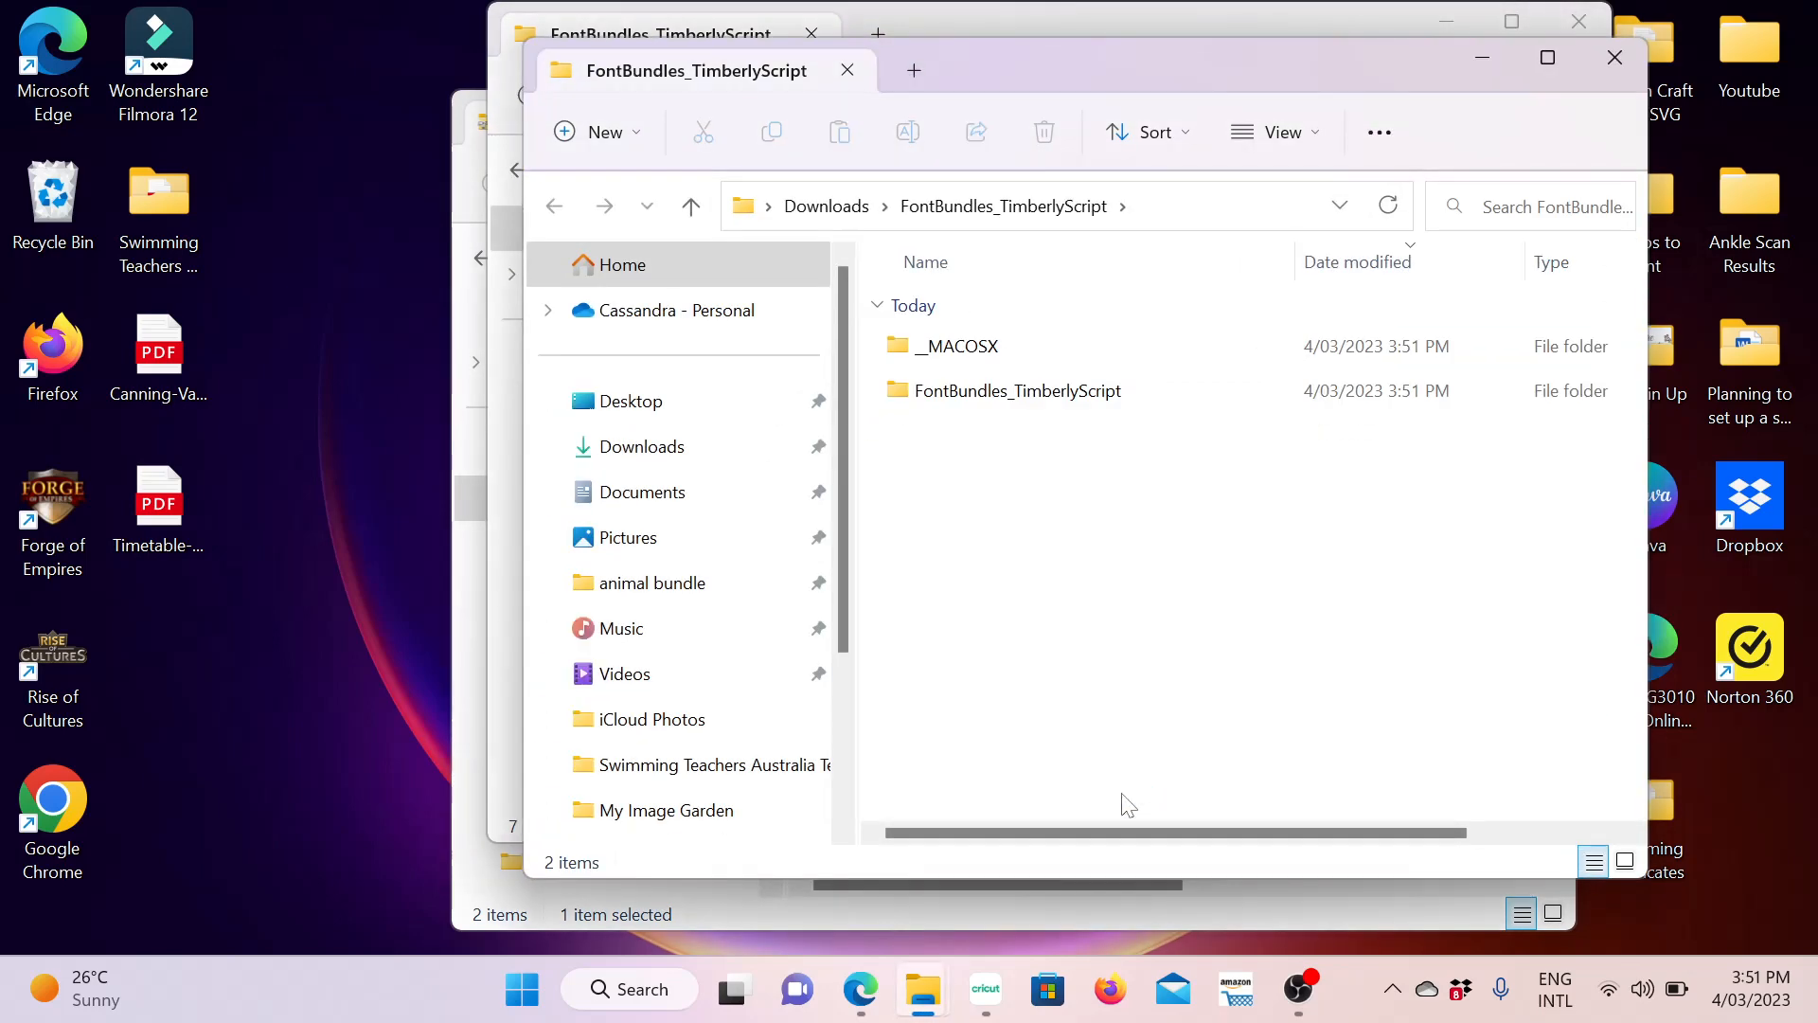
# Install the TimberlyScript OpenType font from the extracted FontBundles_TimberlyScript subfolder and close the font preview
pyautogui.click(1048, 396)
pyautogui.doubleClick(1048, 396)
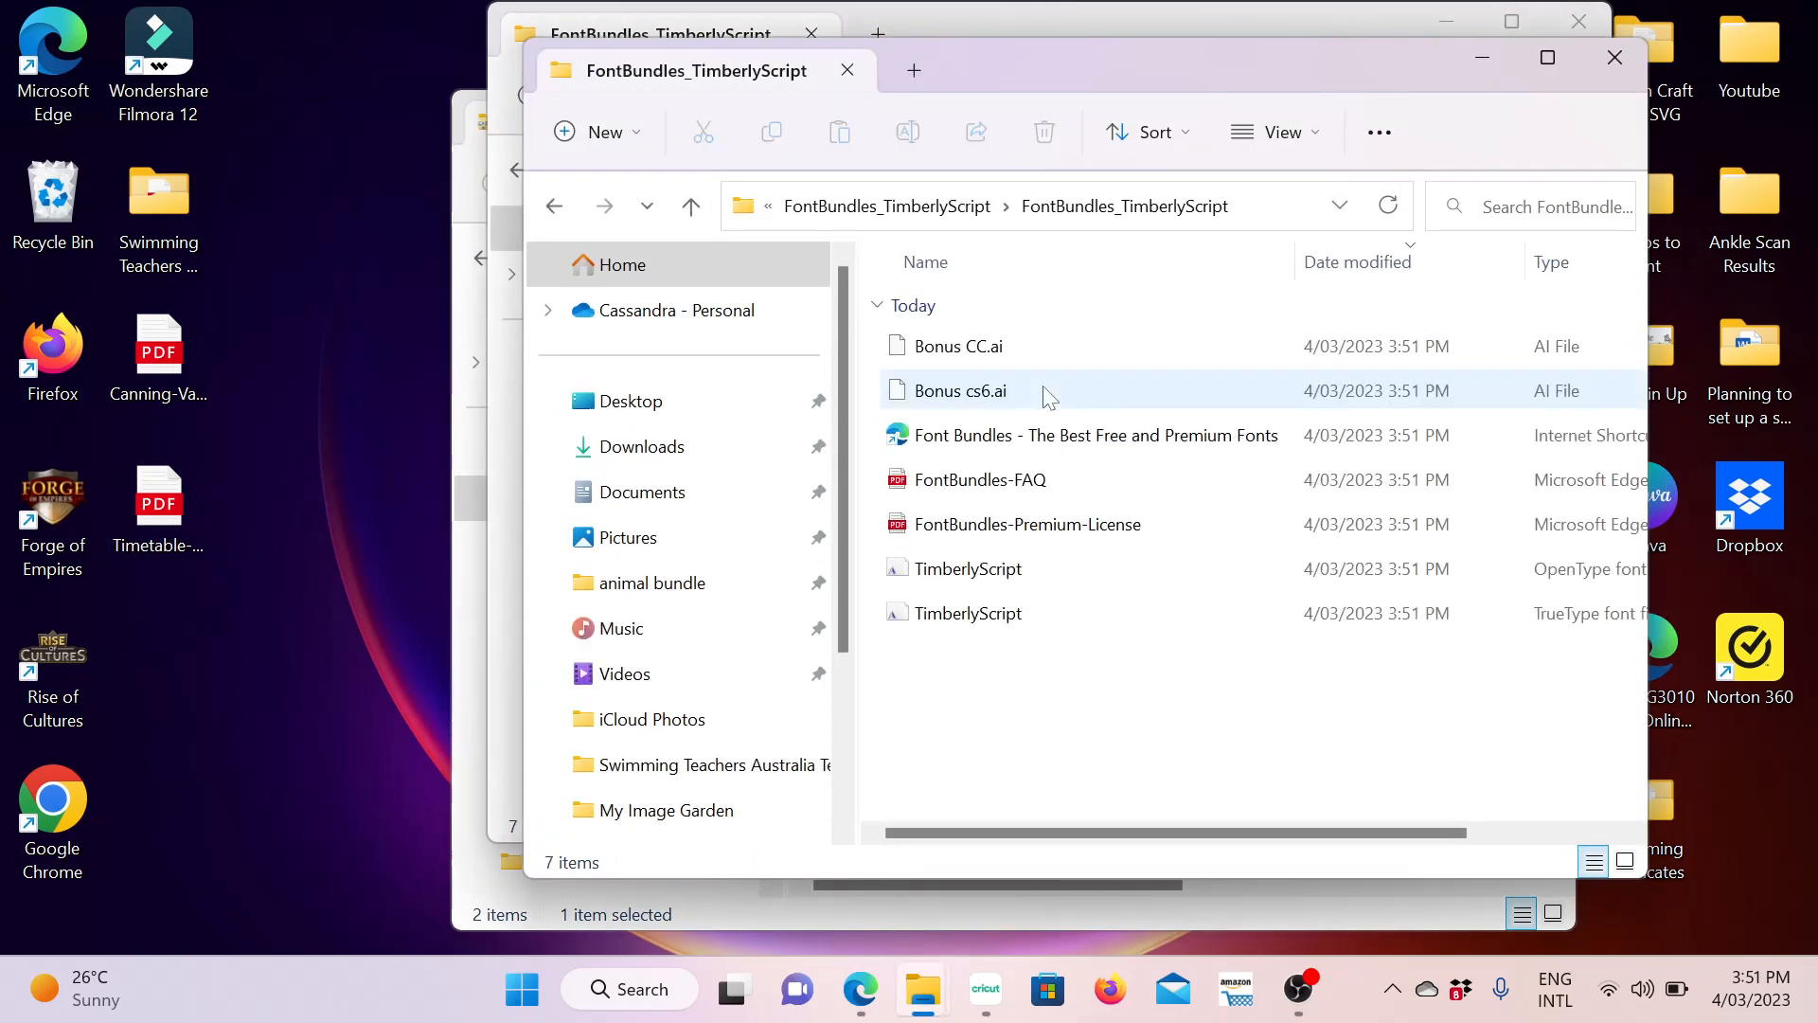
pyautogui.doubleClick(1042, 573)
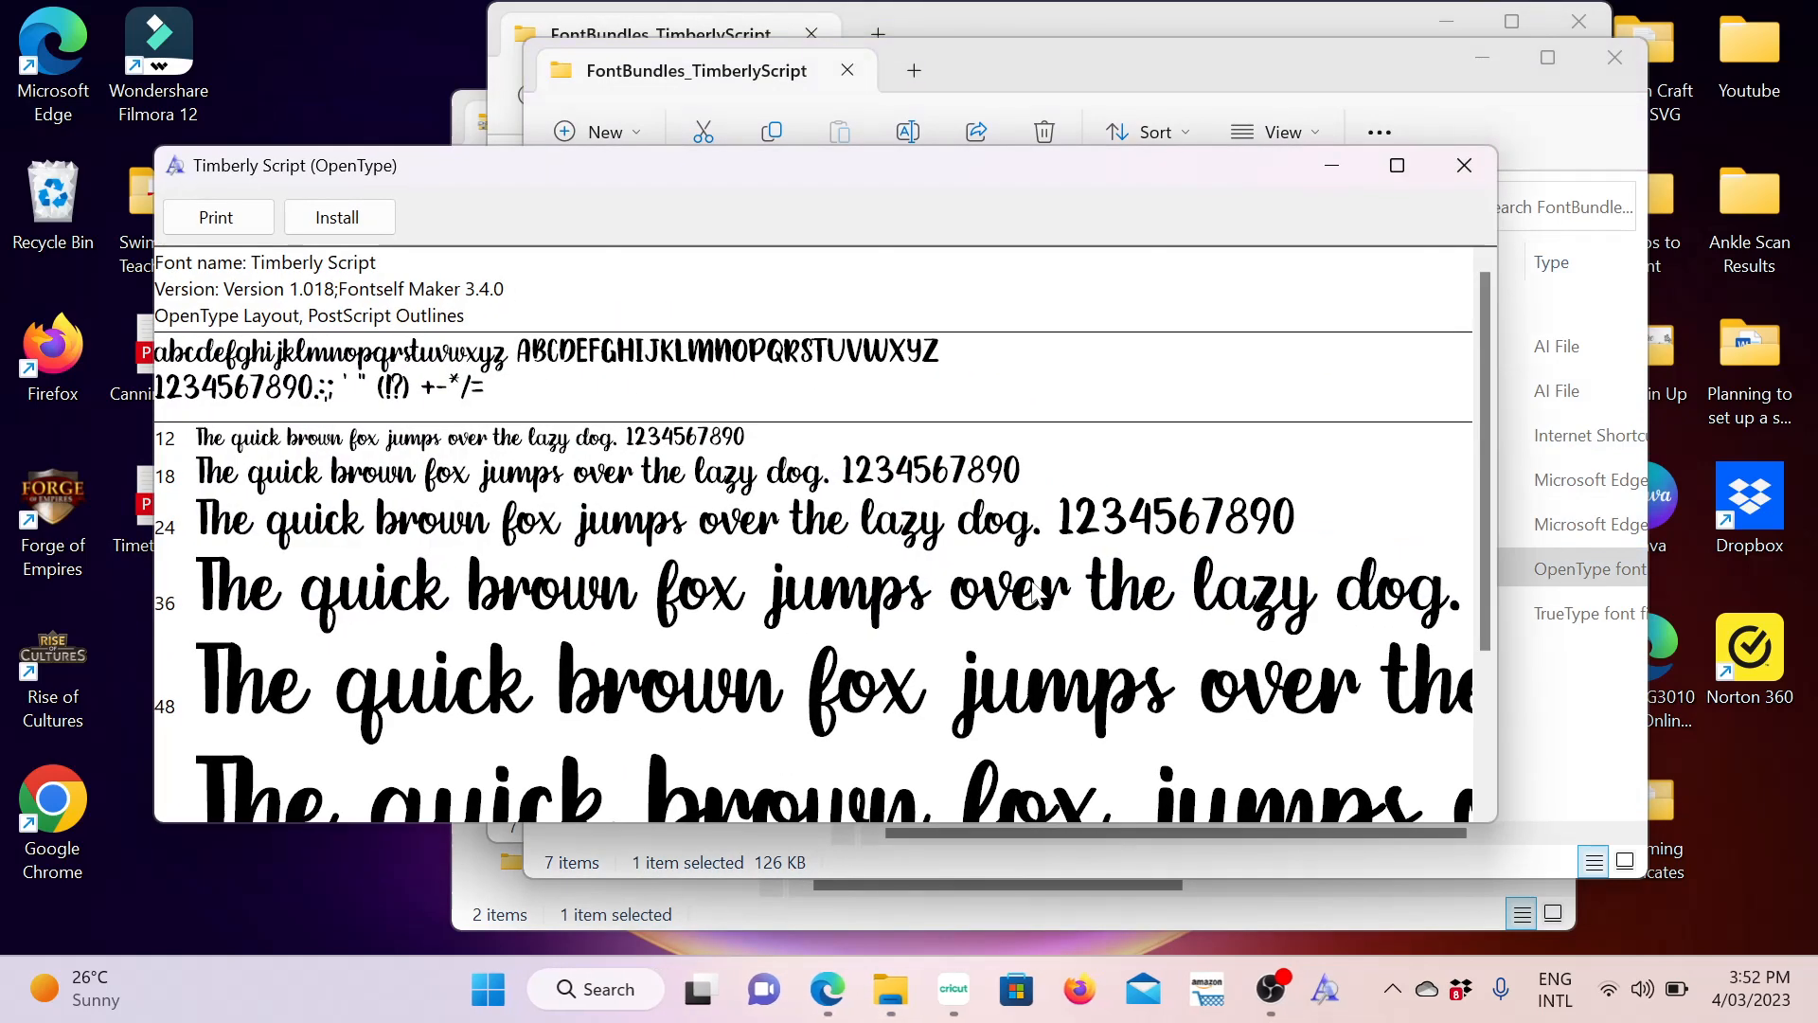
pyautogui.click(341, 218)
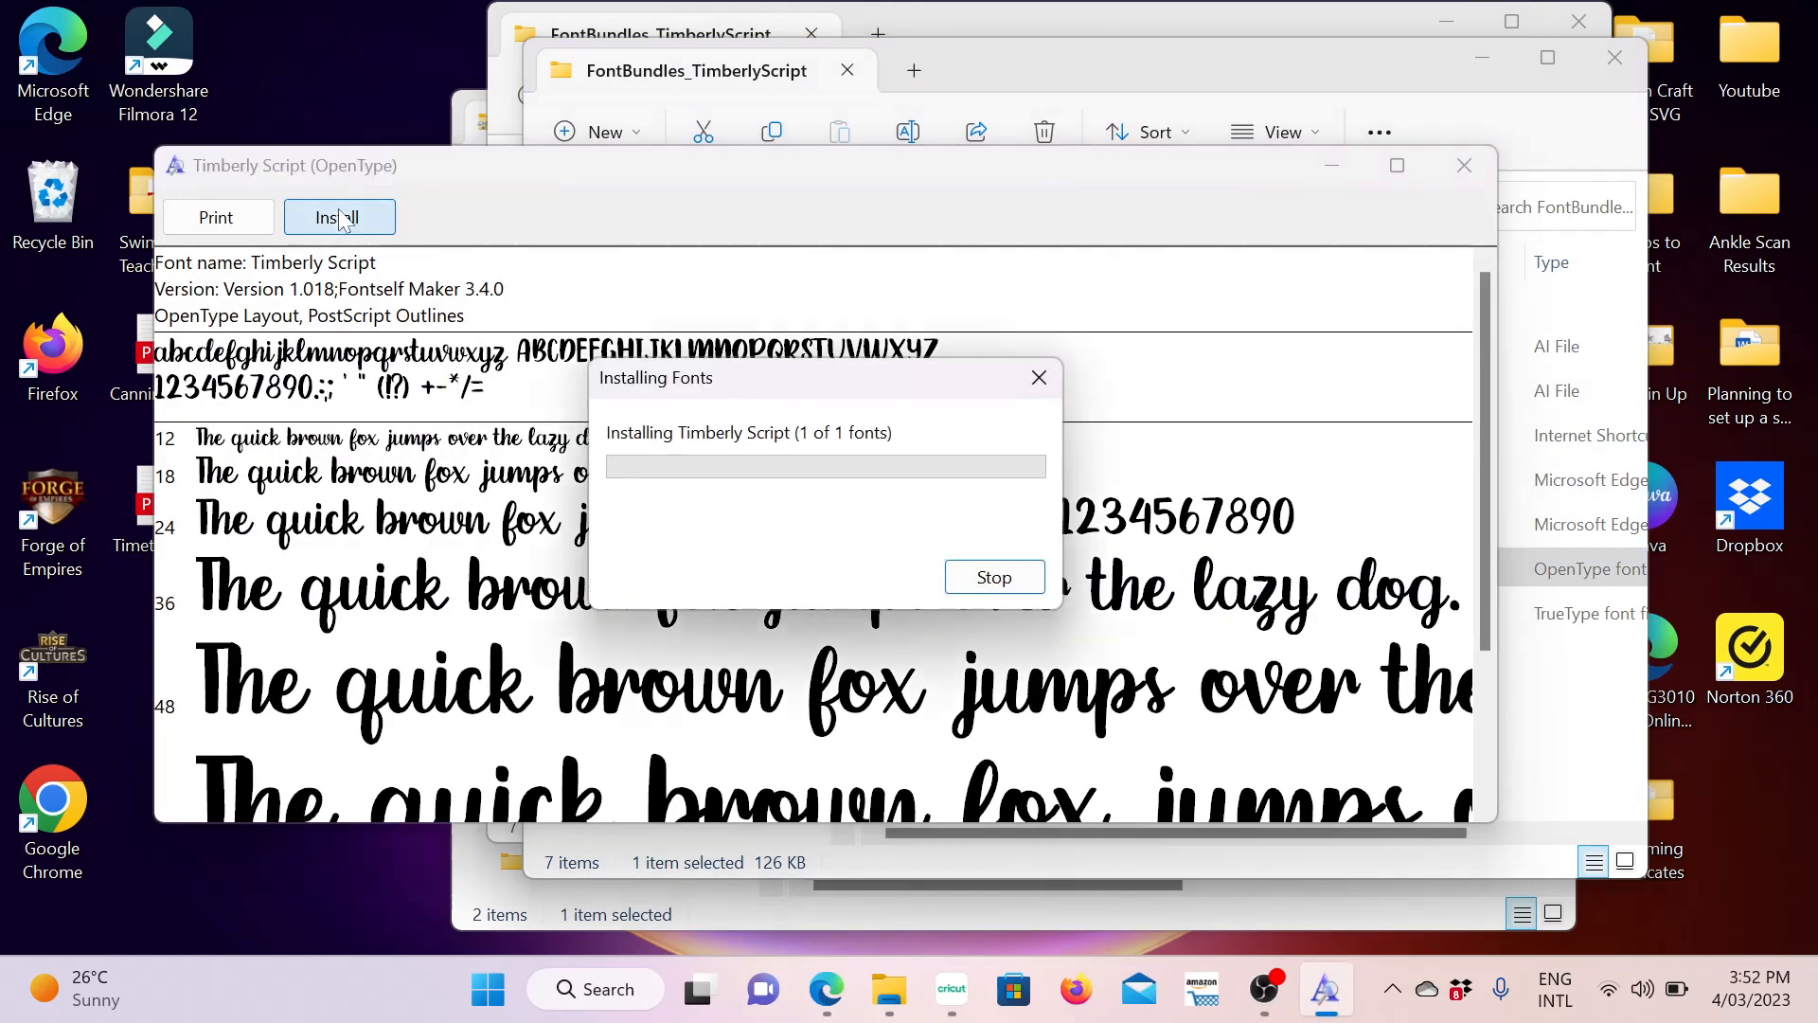
pyautogui.click(1464, 168)
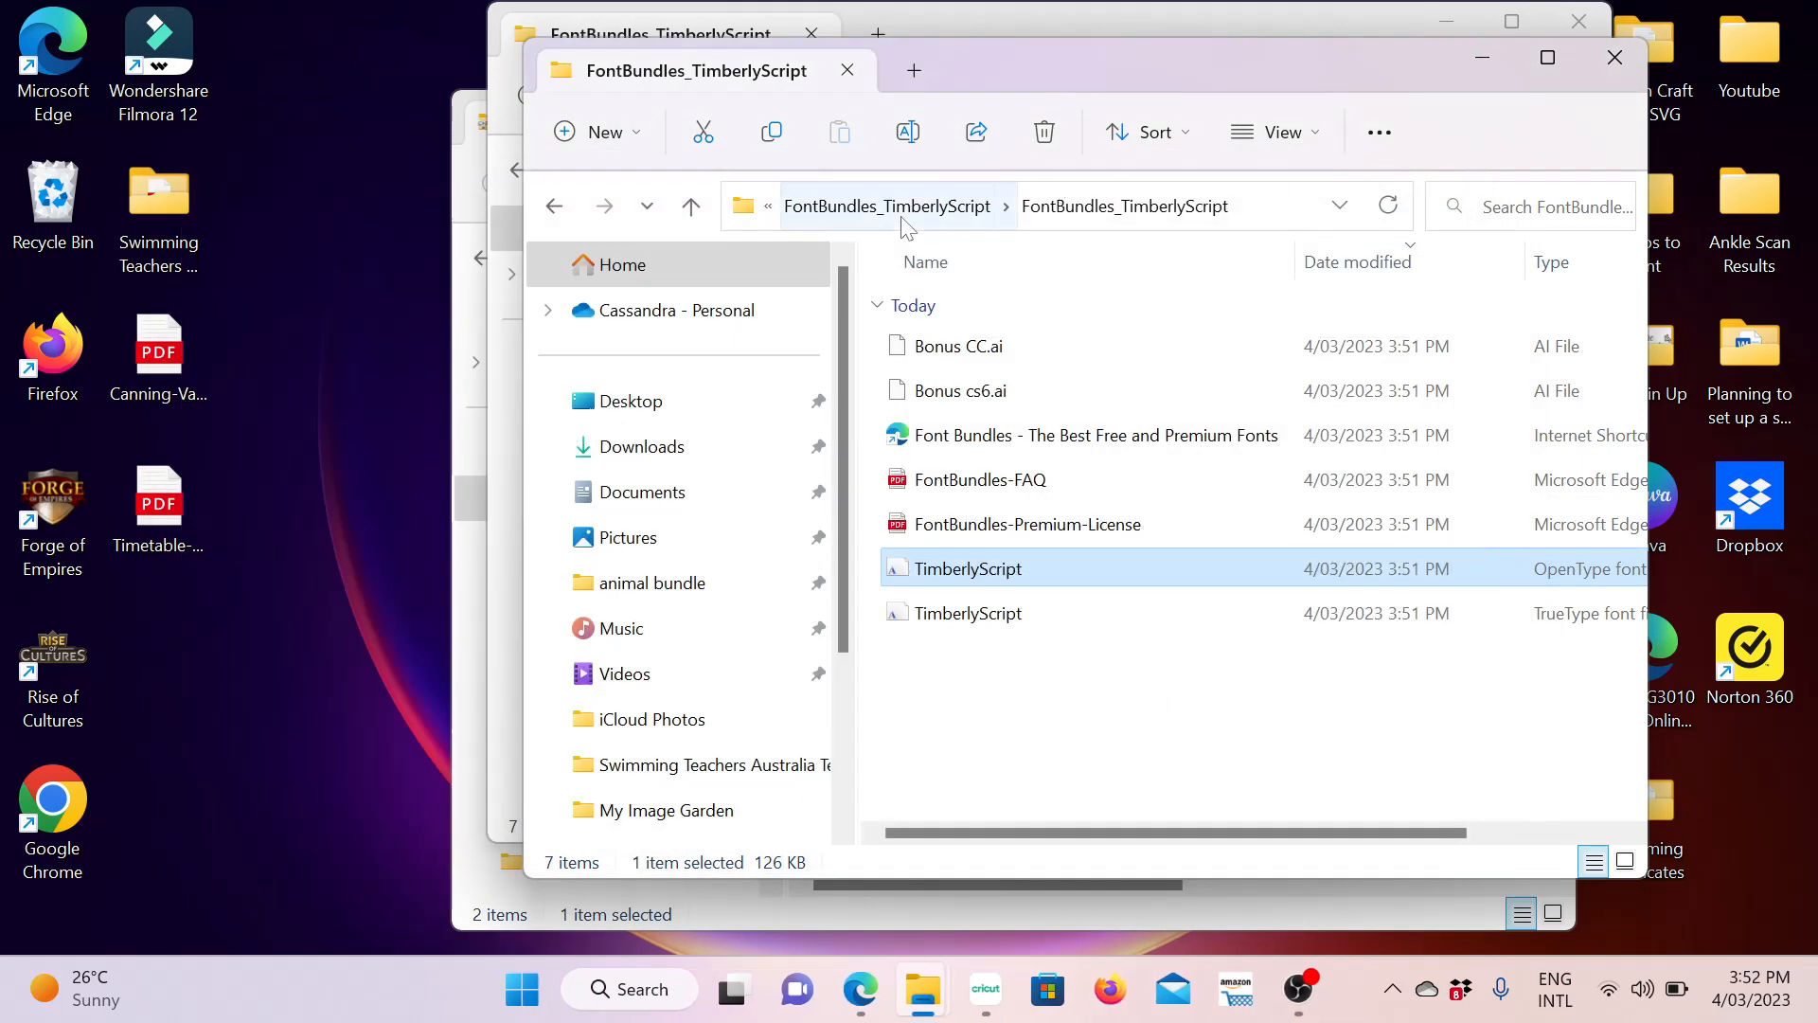
# Return to Downloads and extract the Free-Sweety-Strawberry-Font zip file to its own folder there
pyautogui.click(900, 210)
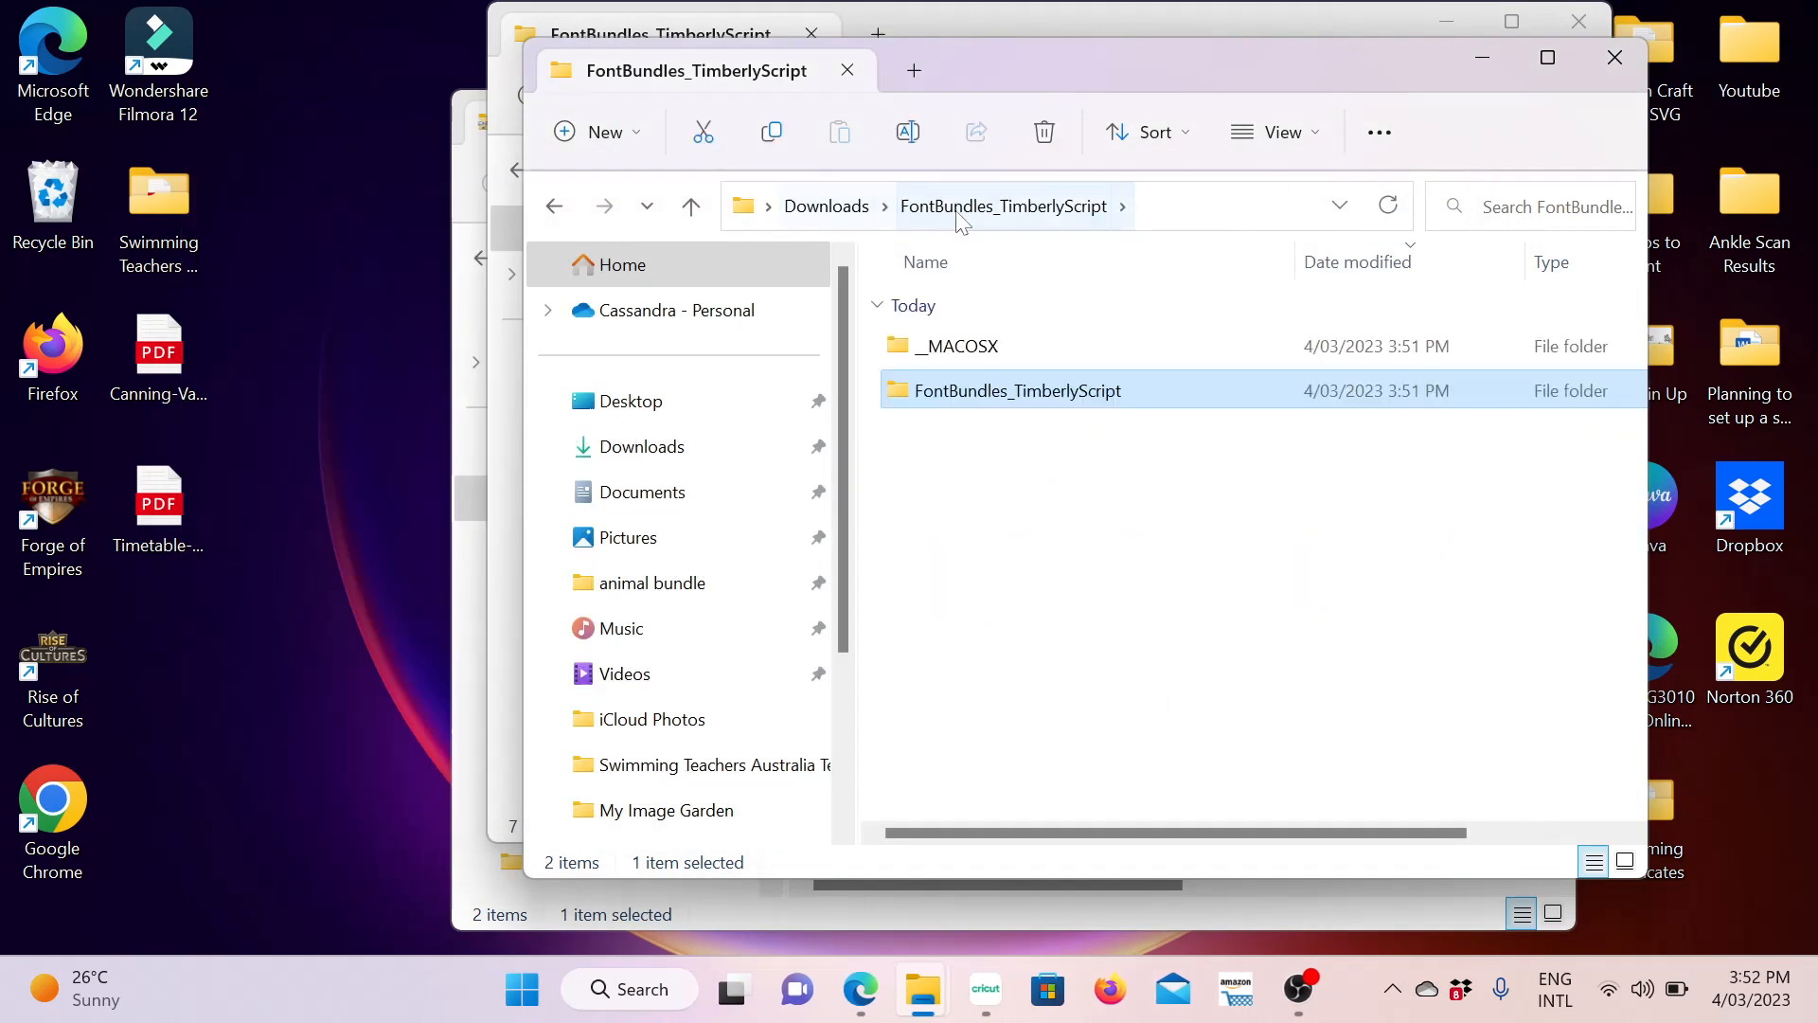
pyautogui.click(810, 220)
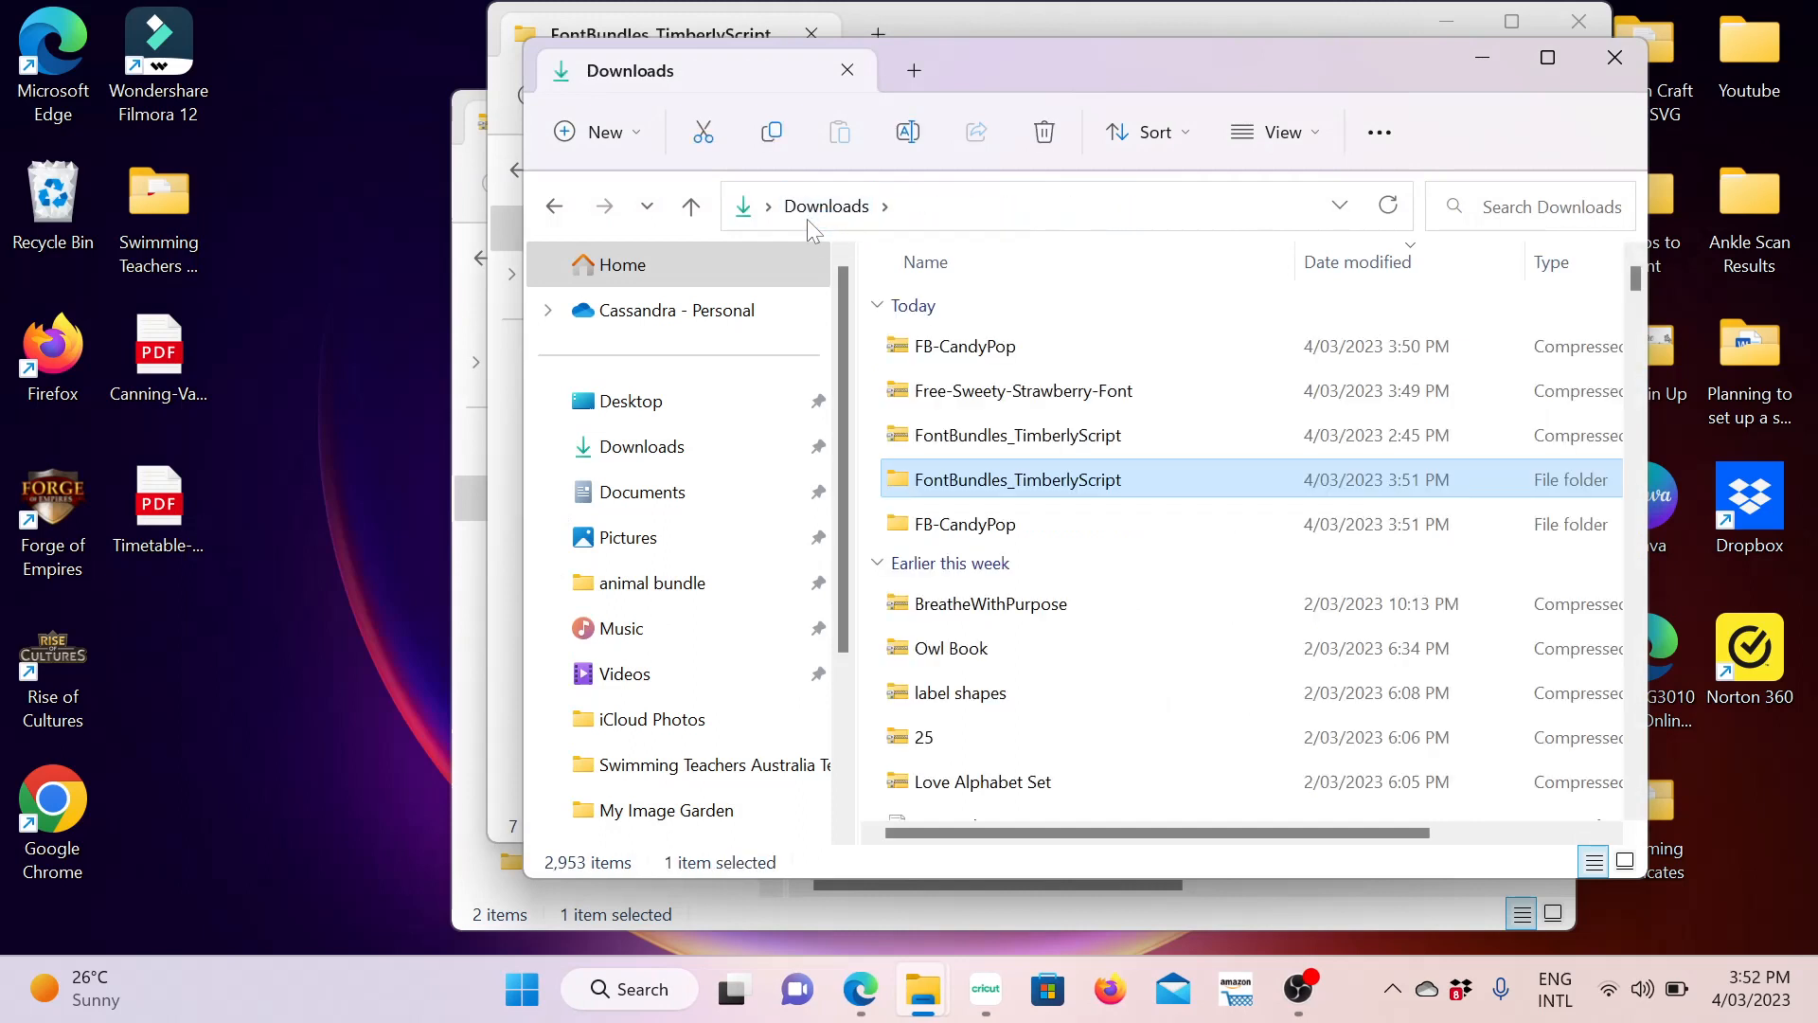
pyautogui.click(1148, 400)
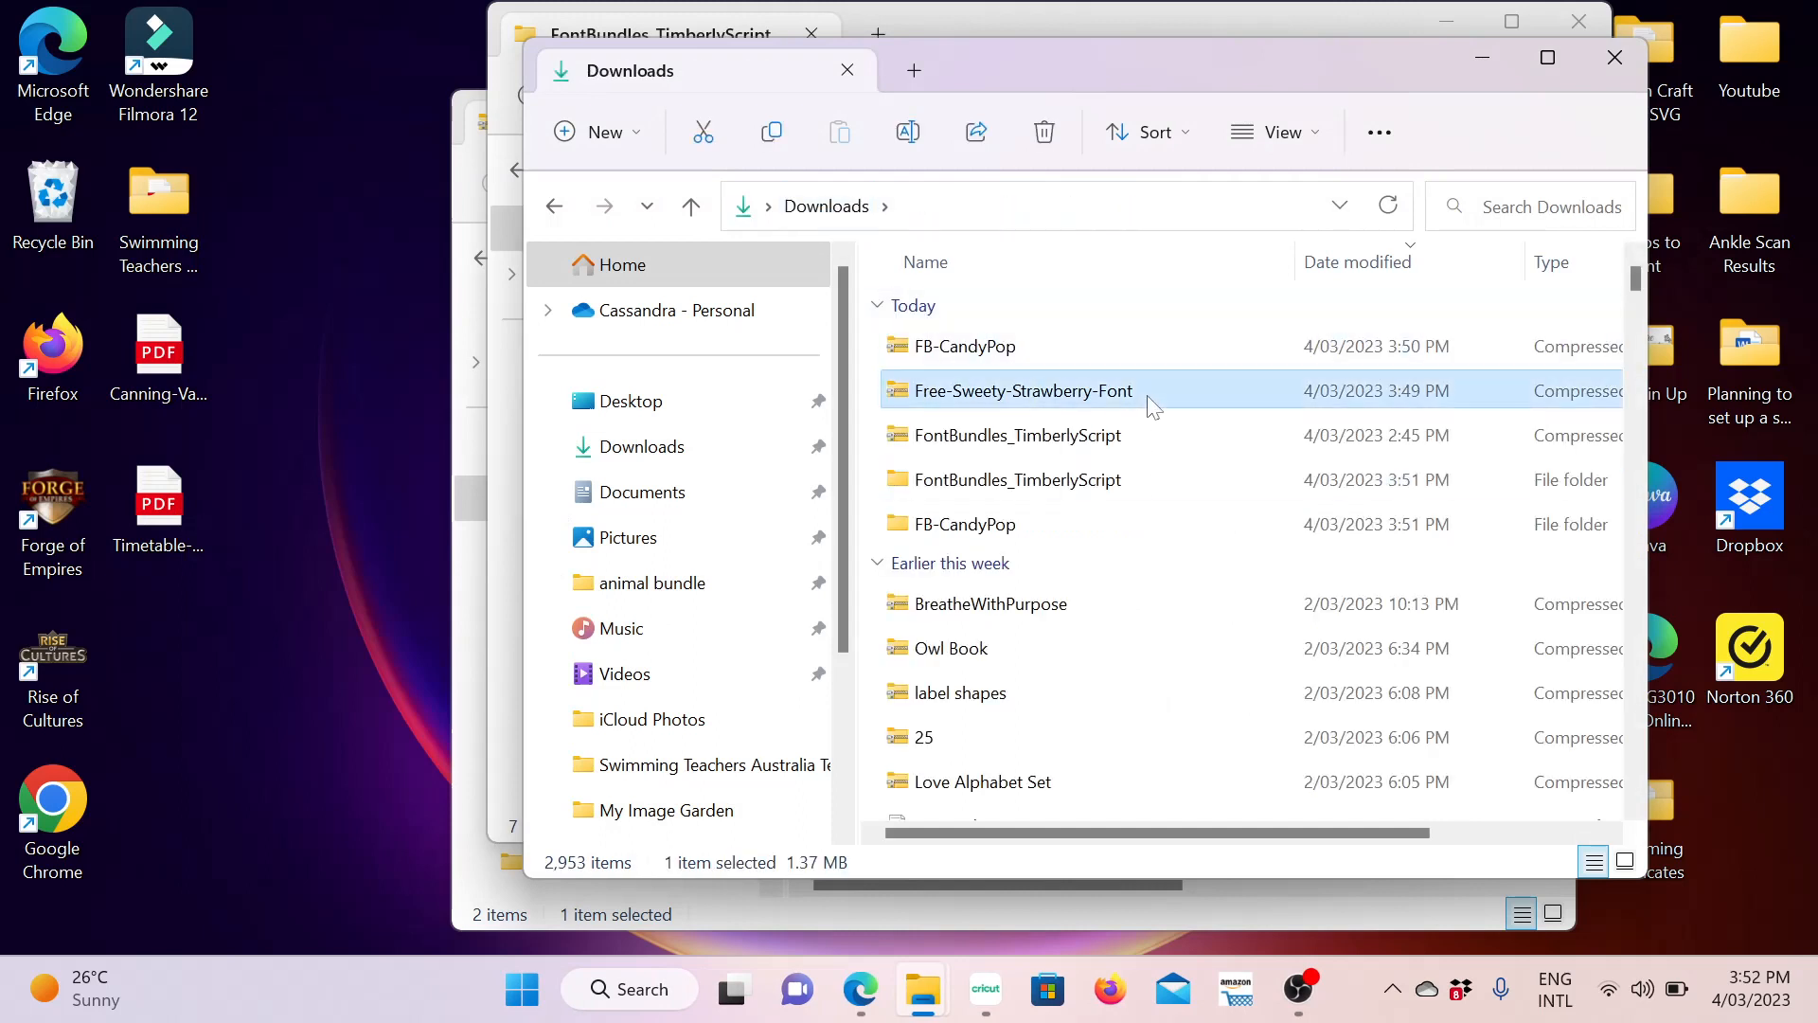
pyautogui.doubleClick(1152, 402)
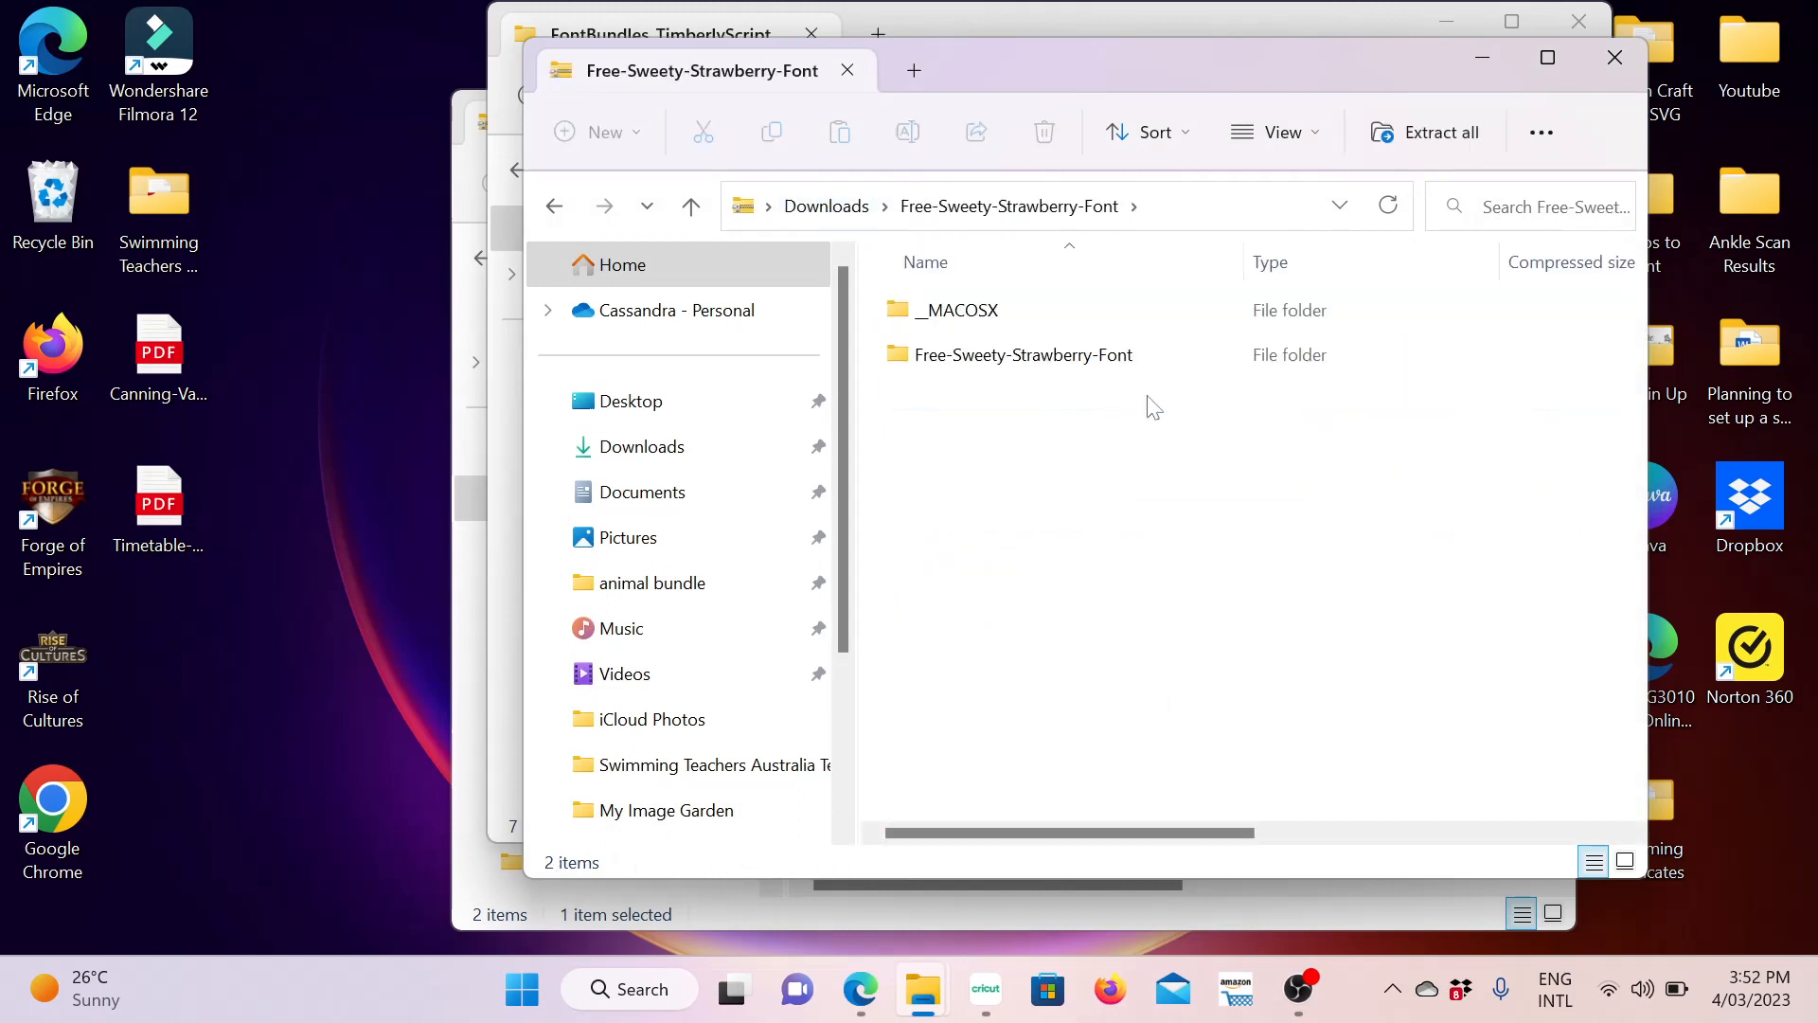
pyautogui.click(1440, 138)
pyautogui.click(1151, 790)
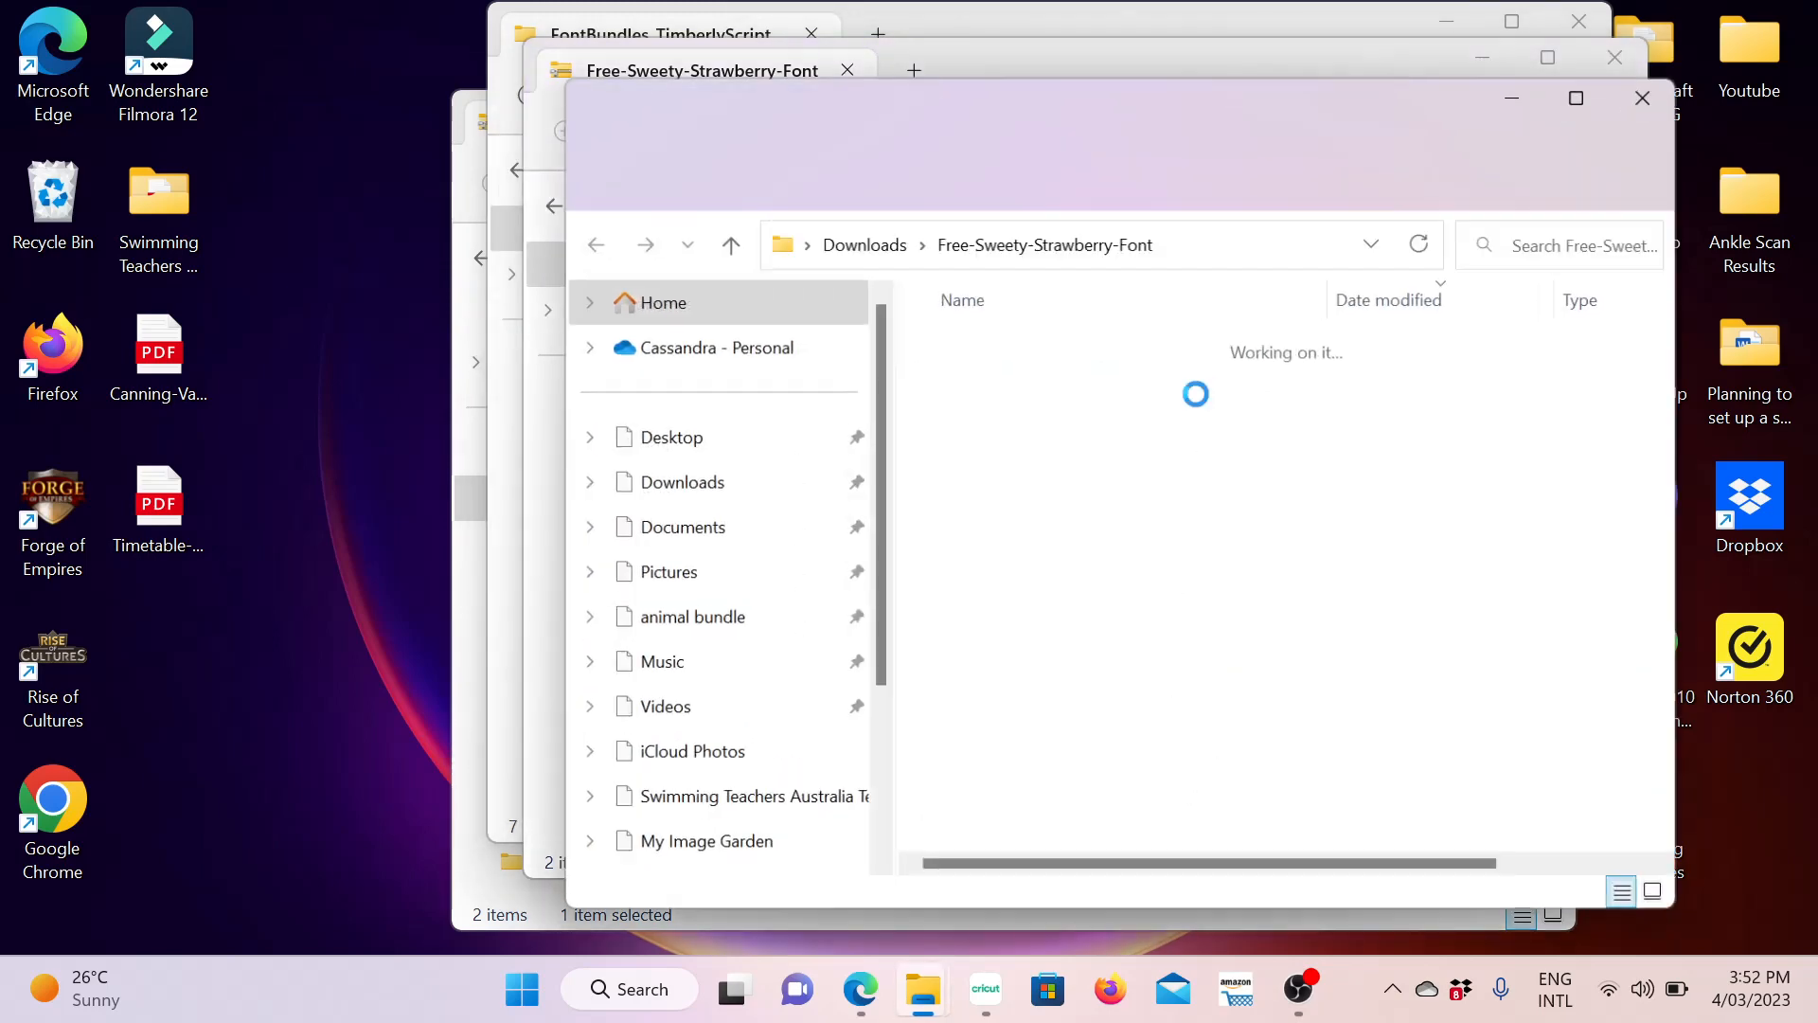
# Install the Sweety Strawberry OpenType font from the extracted Free-Sweety-Strawberry-Font subfolder
pyautogui.doubleClick(1118, 425)
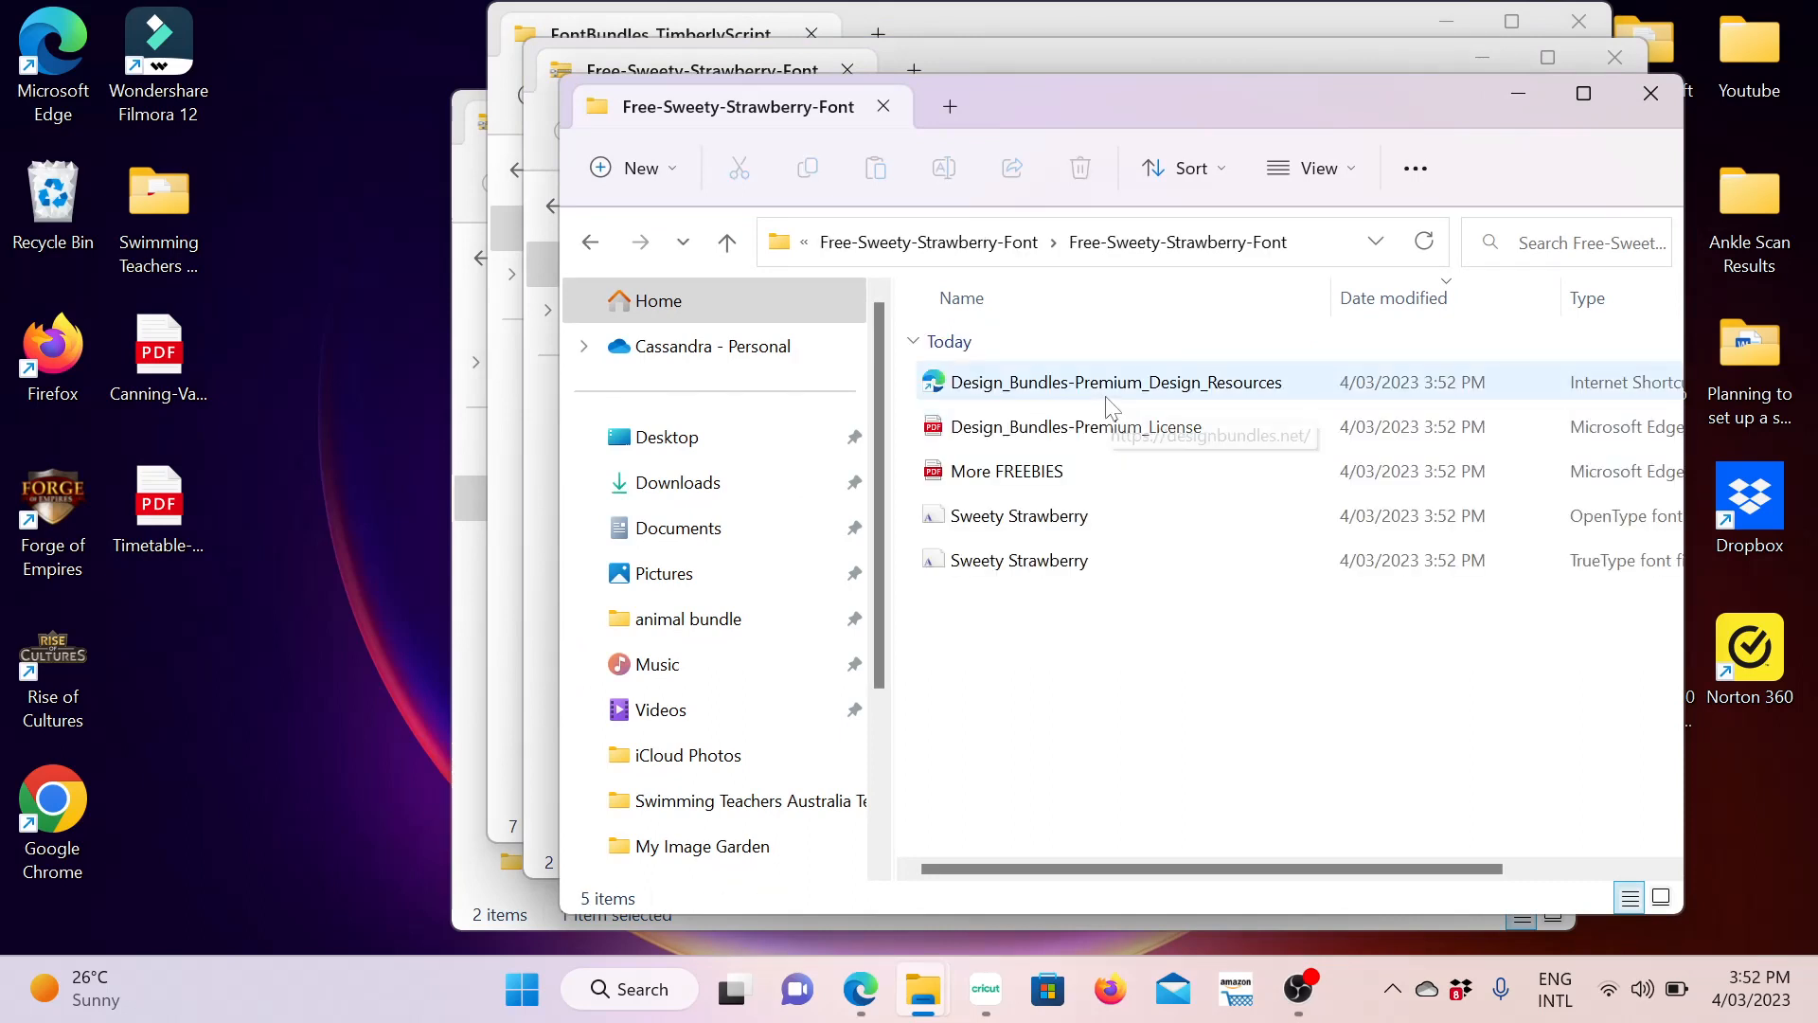
pyautogui.doubleClick(1110, 406)
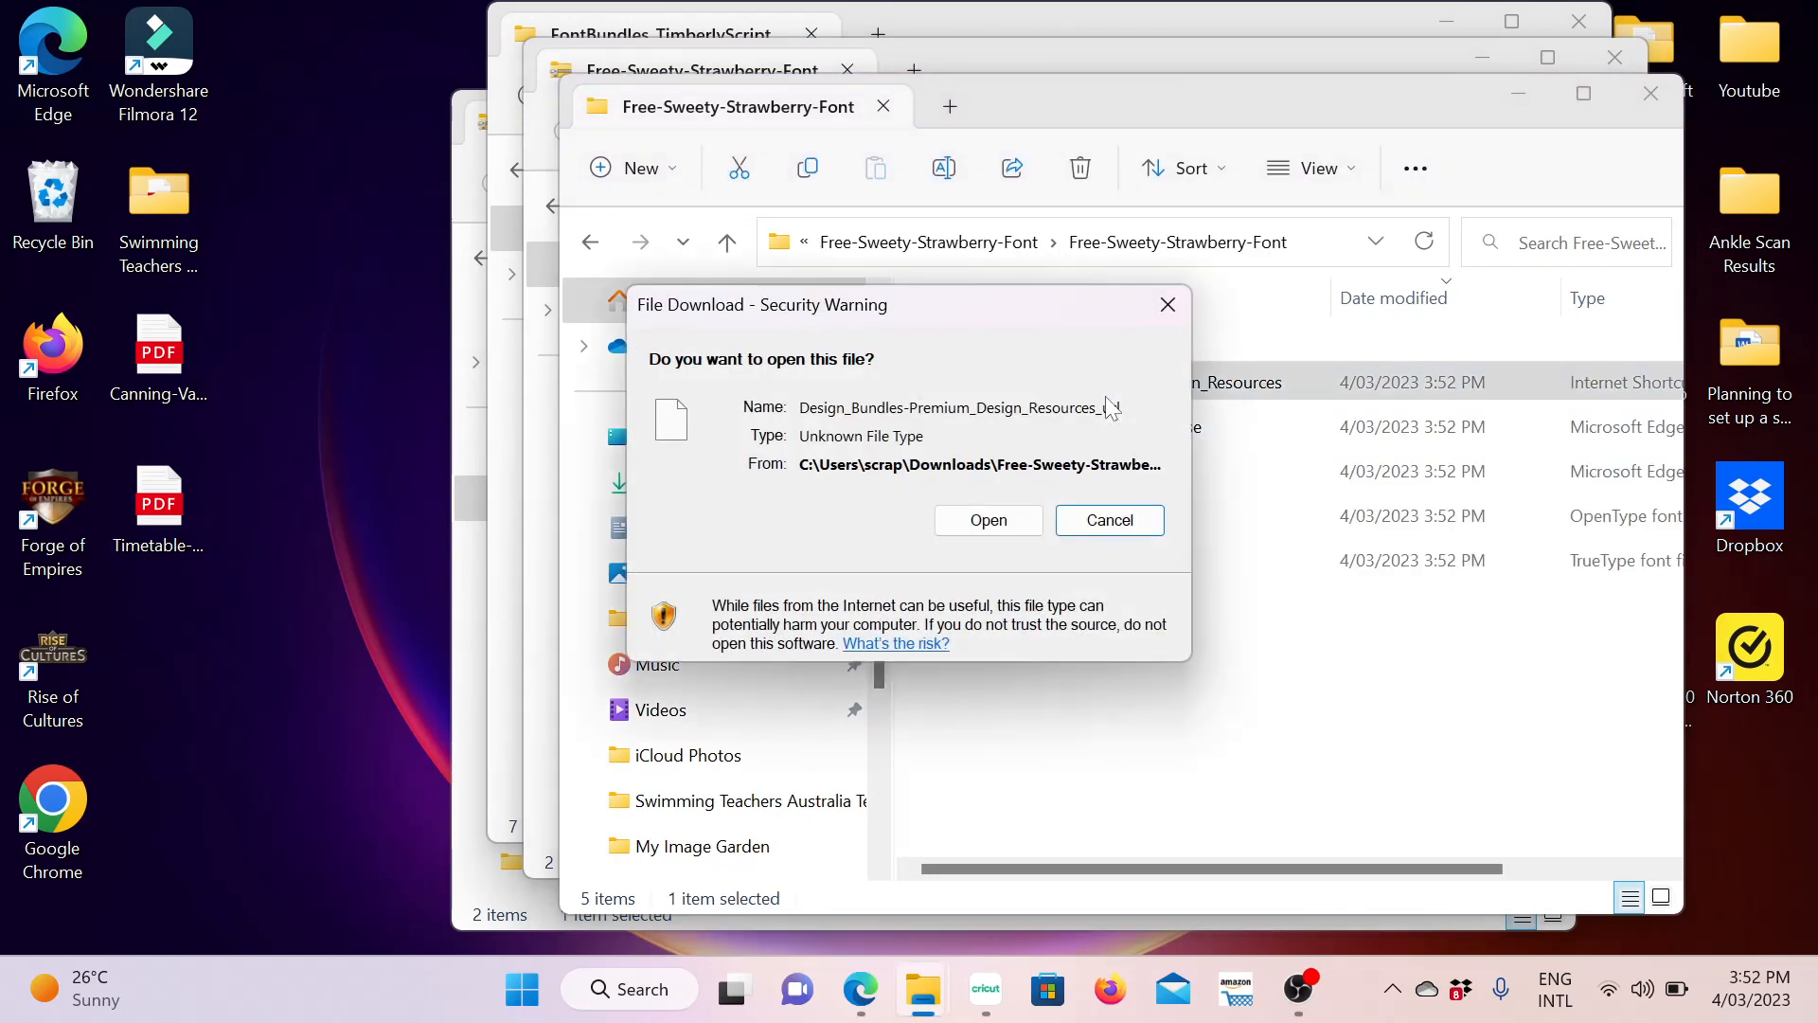
pyautogui.click(1125, 516)
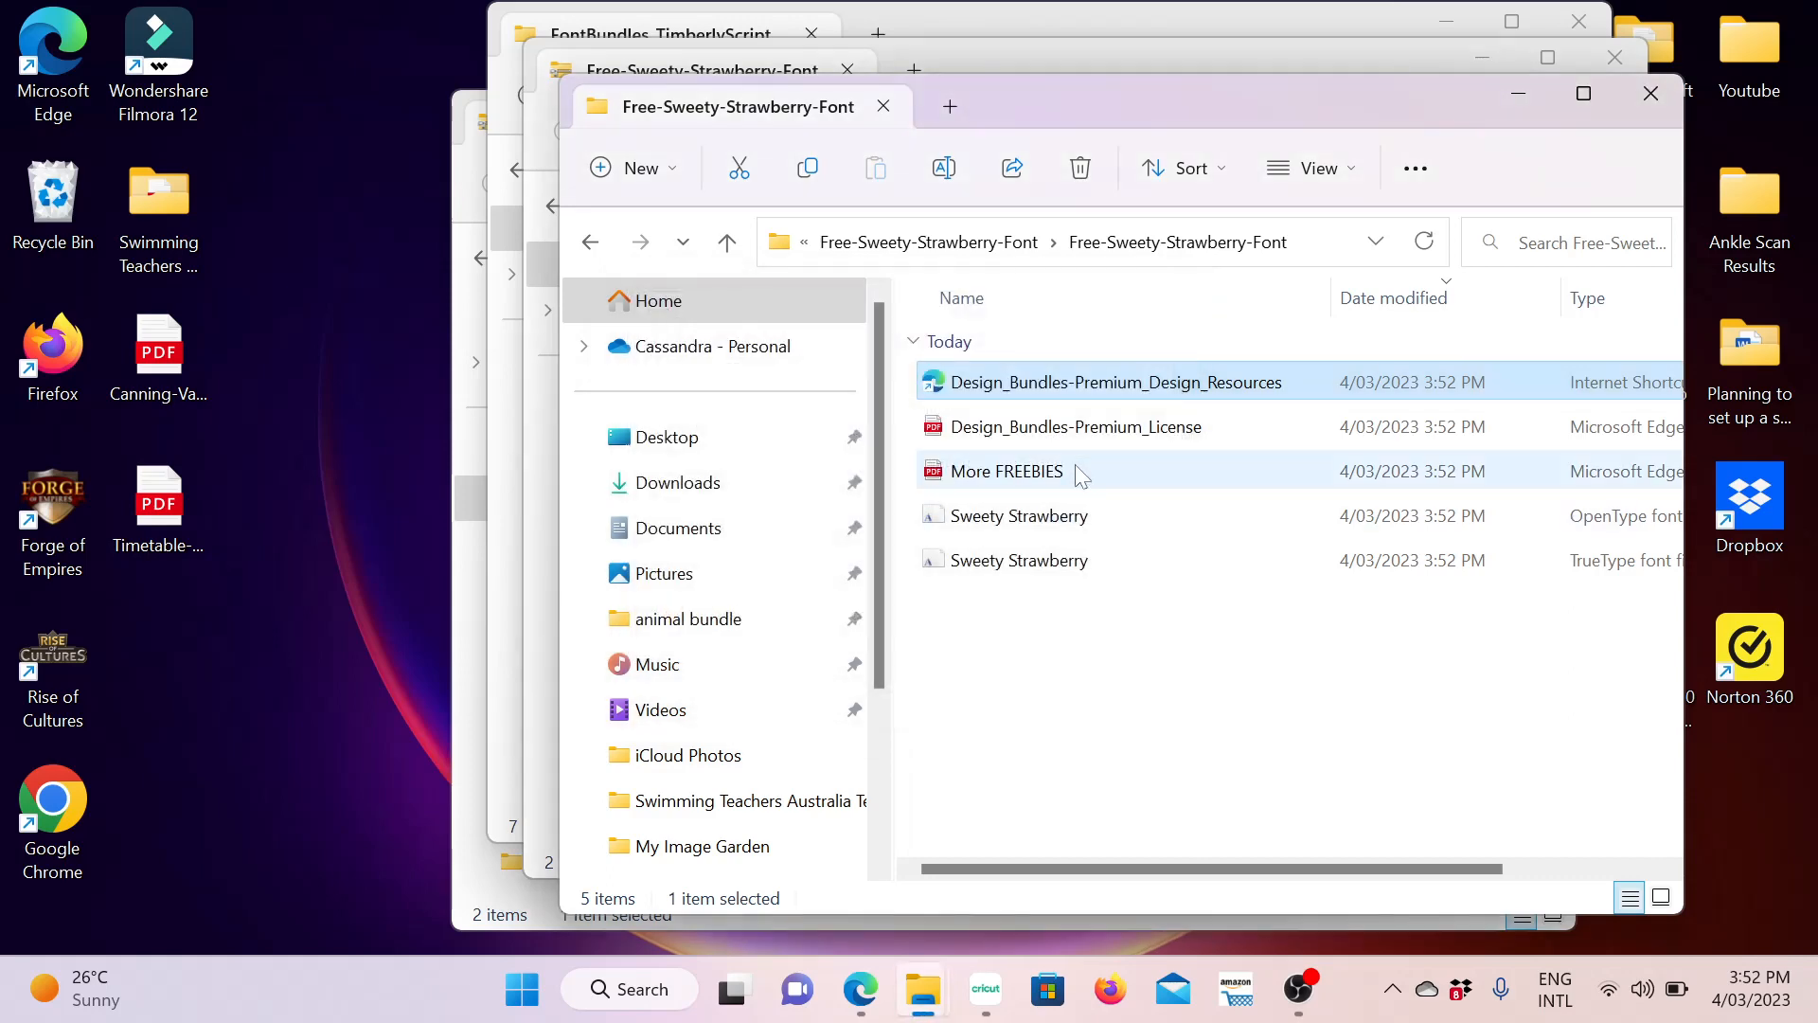
pyautogui.doubleClick(1066, 516)
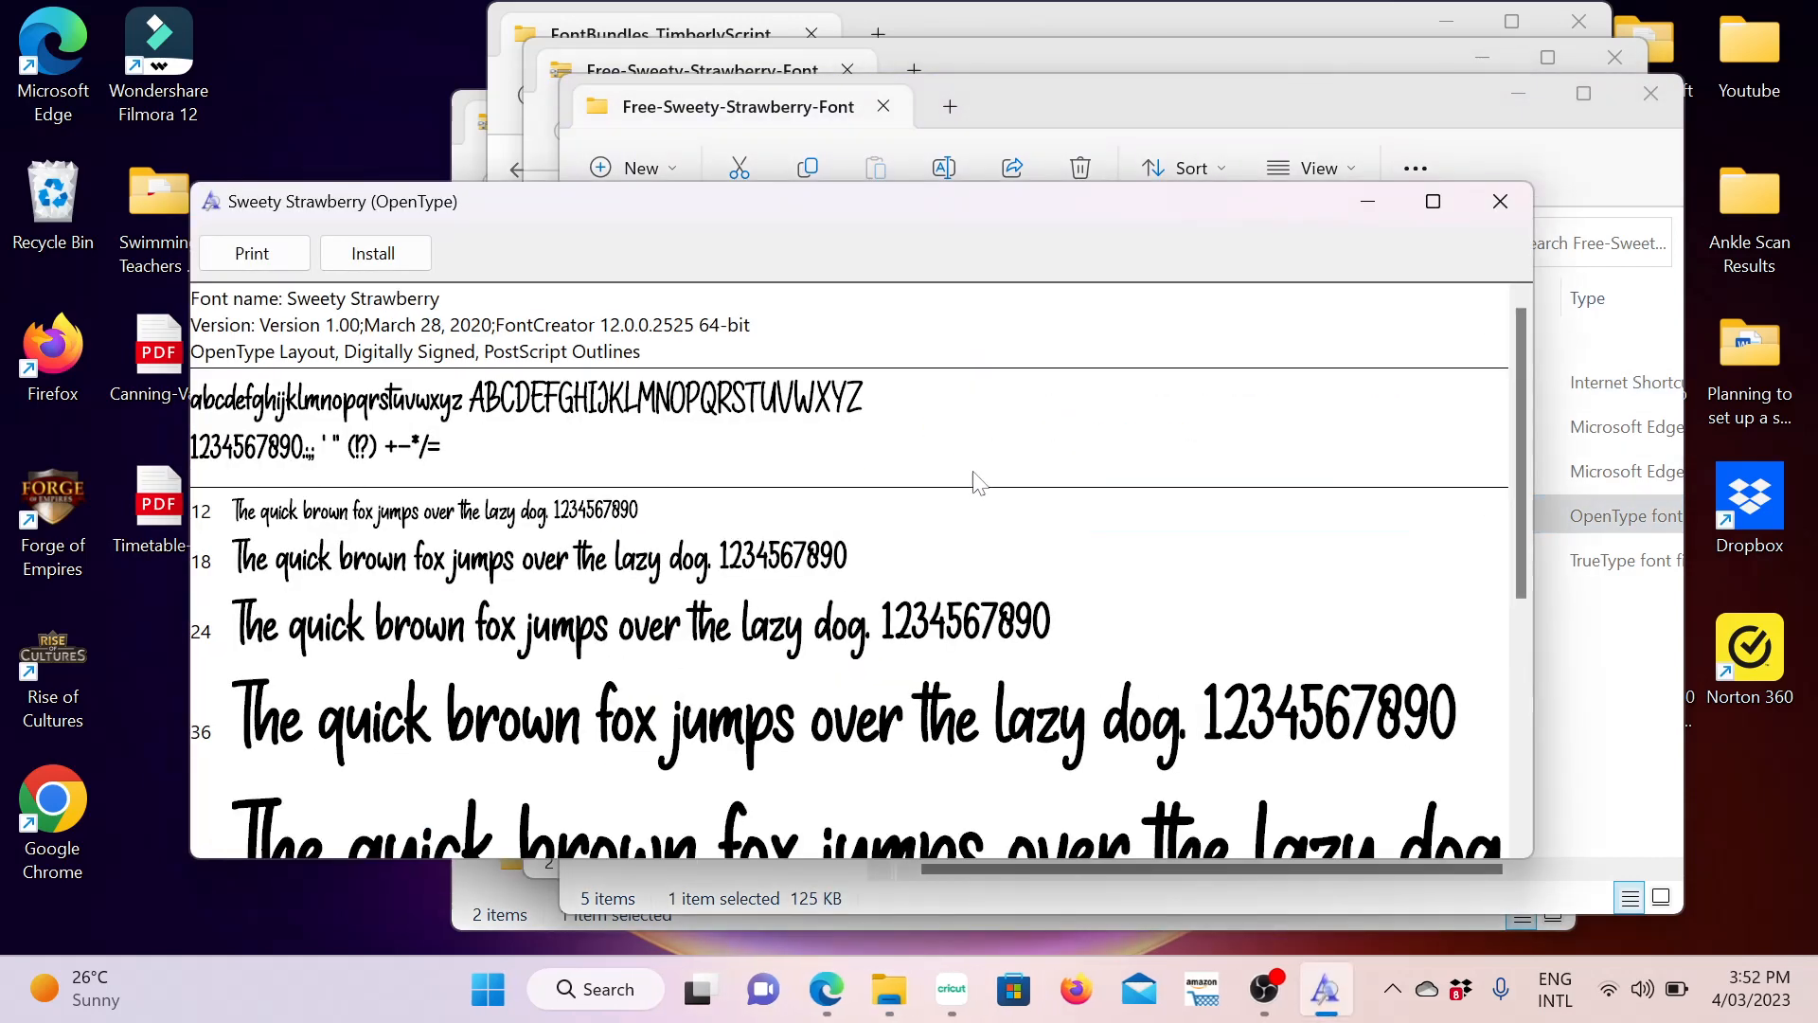
pyautogui.click(393, 266)
# Close all open folder windows and the Sweety Strawberry font preview, and switch to Cricut Design Space
pyautogui.click(884, 107)
pyautogui.click(847, 72)
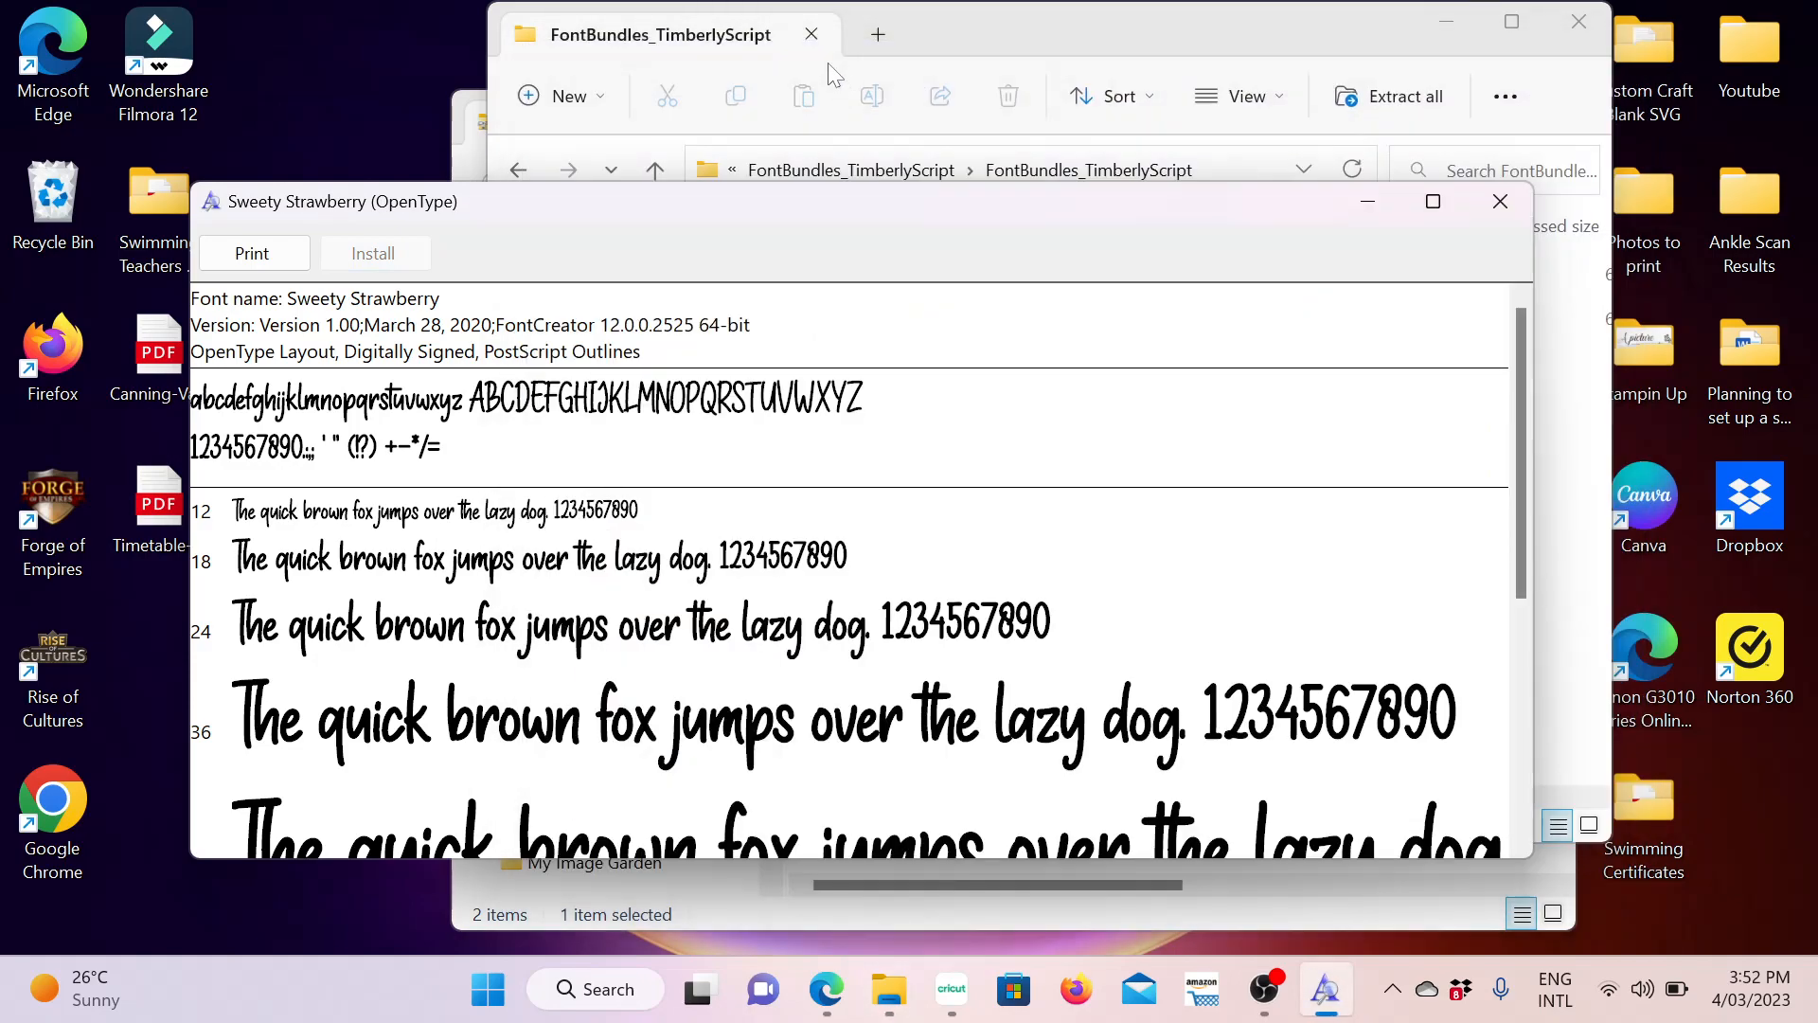
pyautogui.click(812, 34)
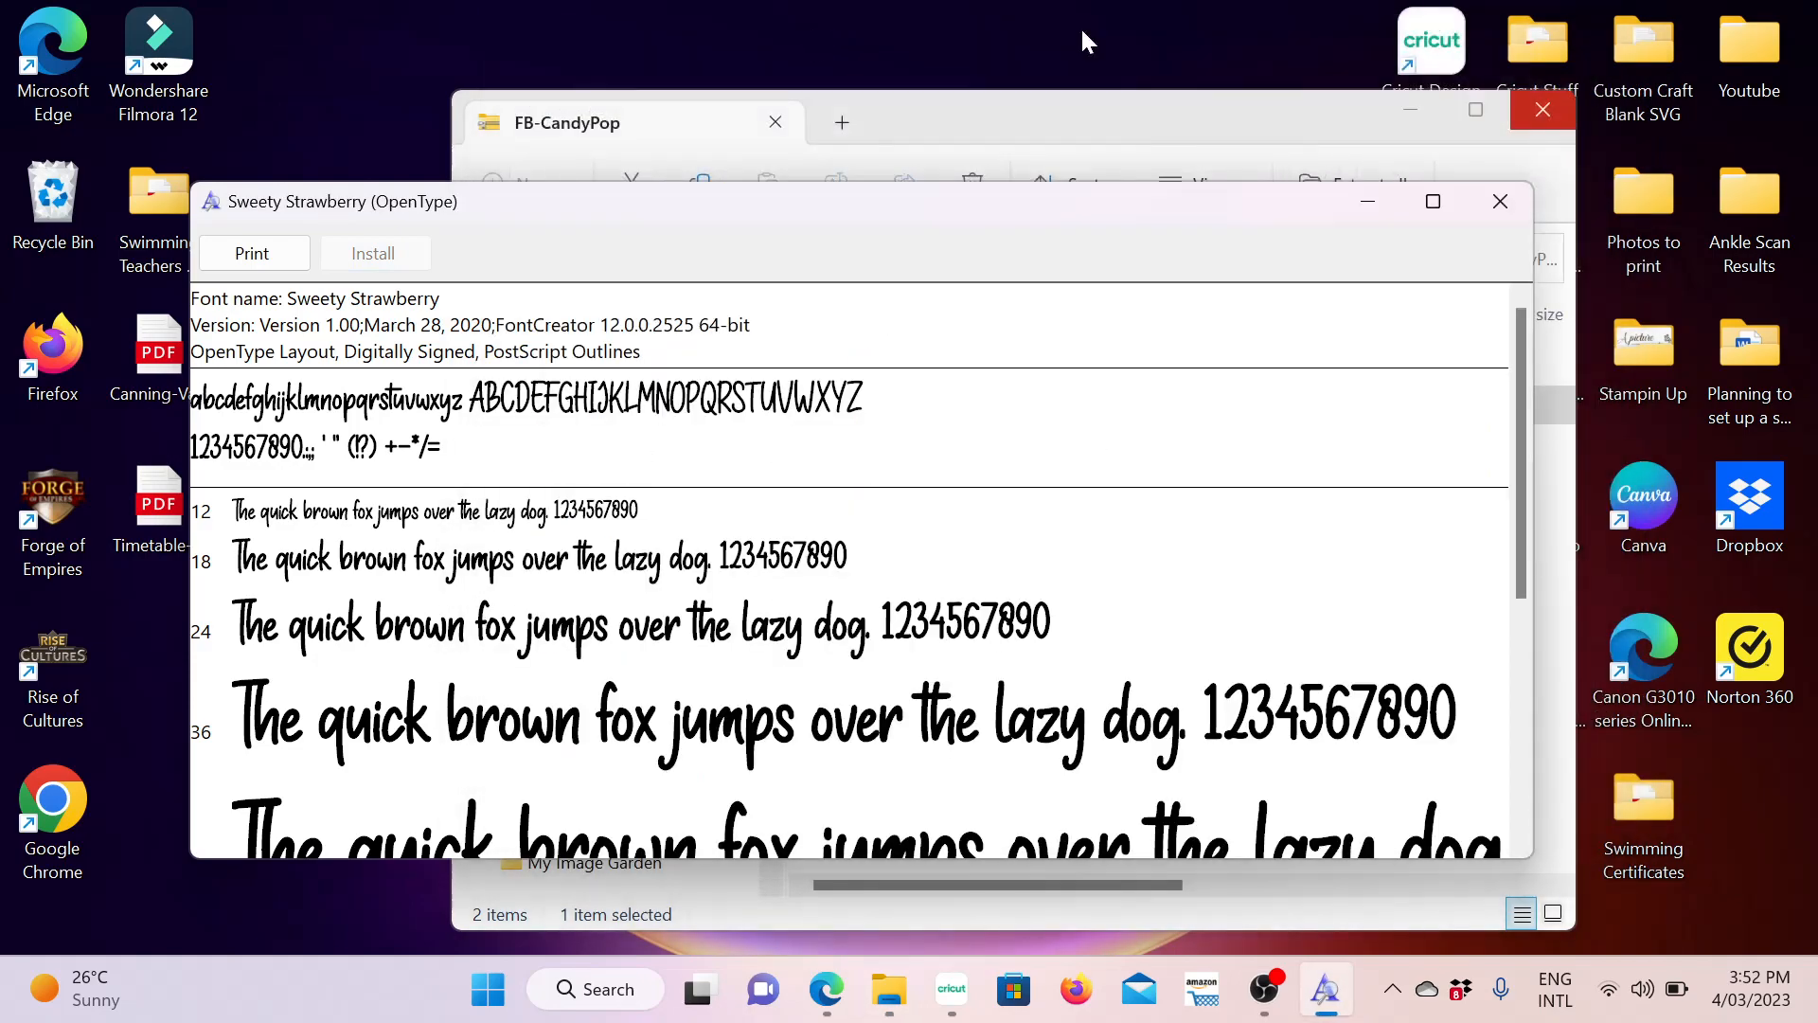
pyautogui.click(1562, 106)
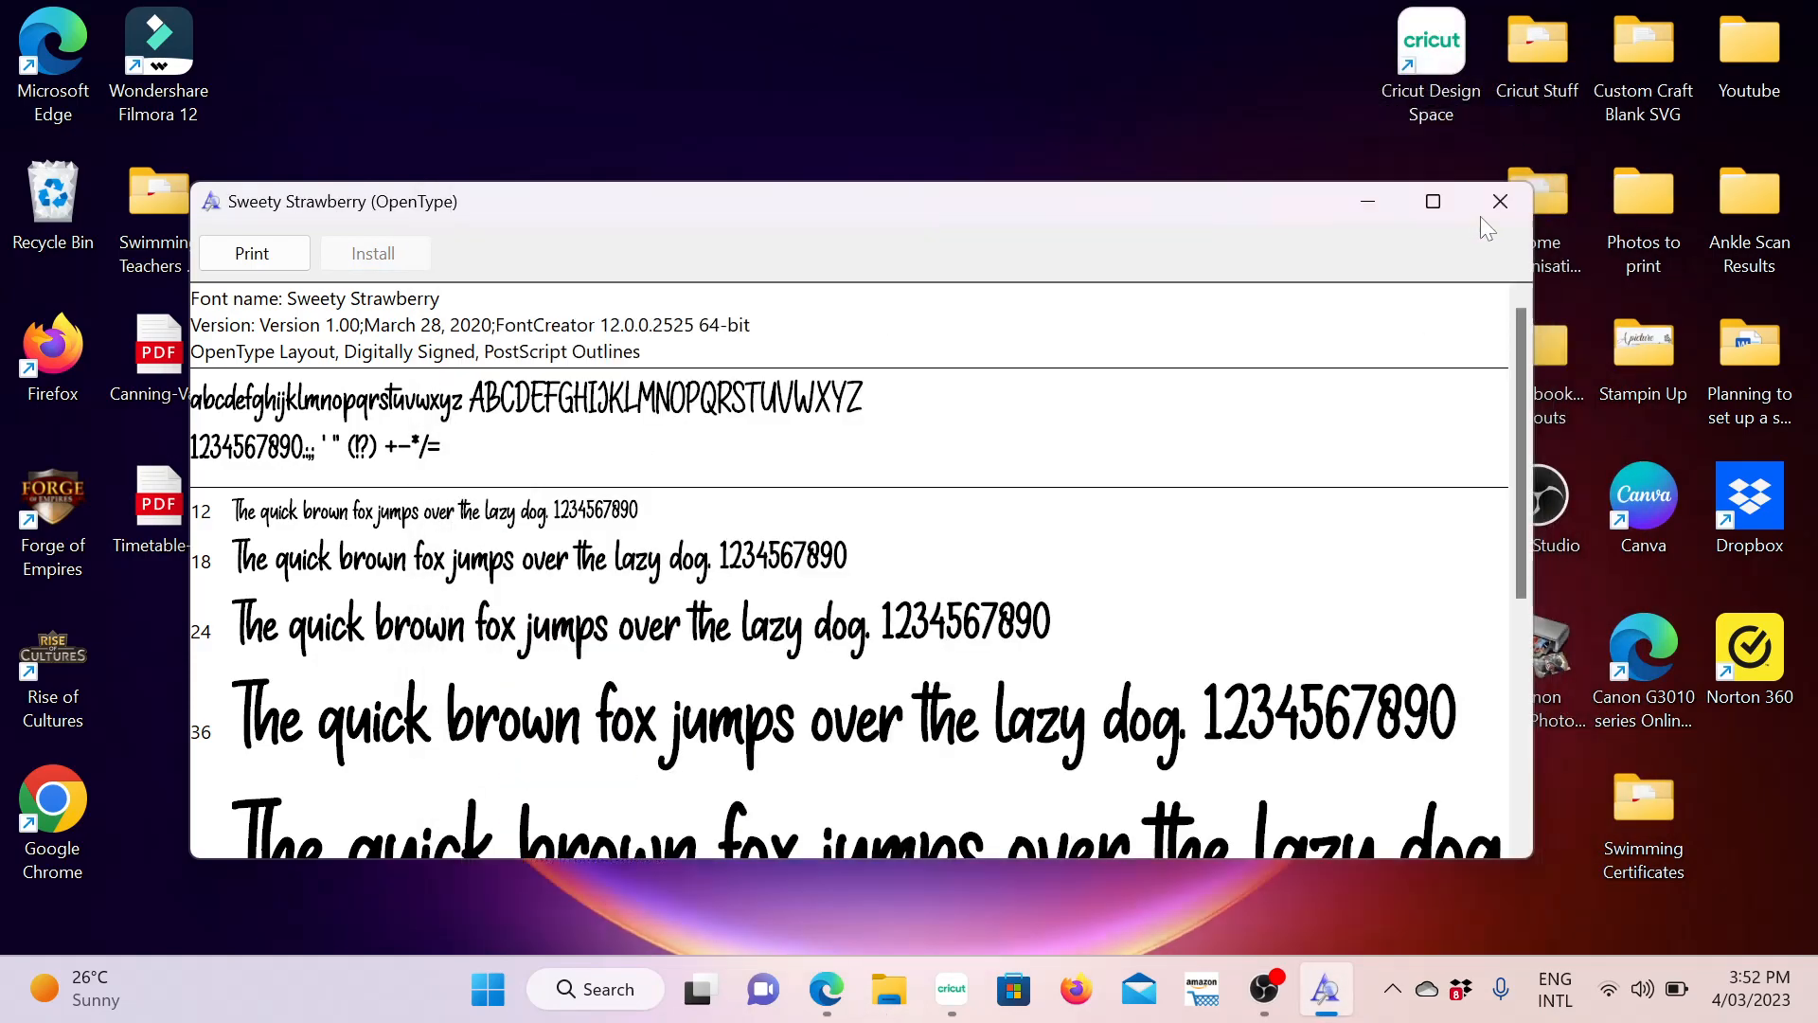
pyautogui.click(1477, 215)
pyautogui.click(988, 988)
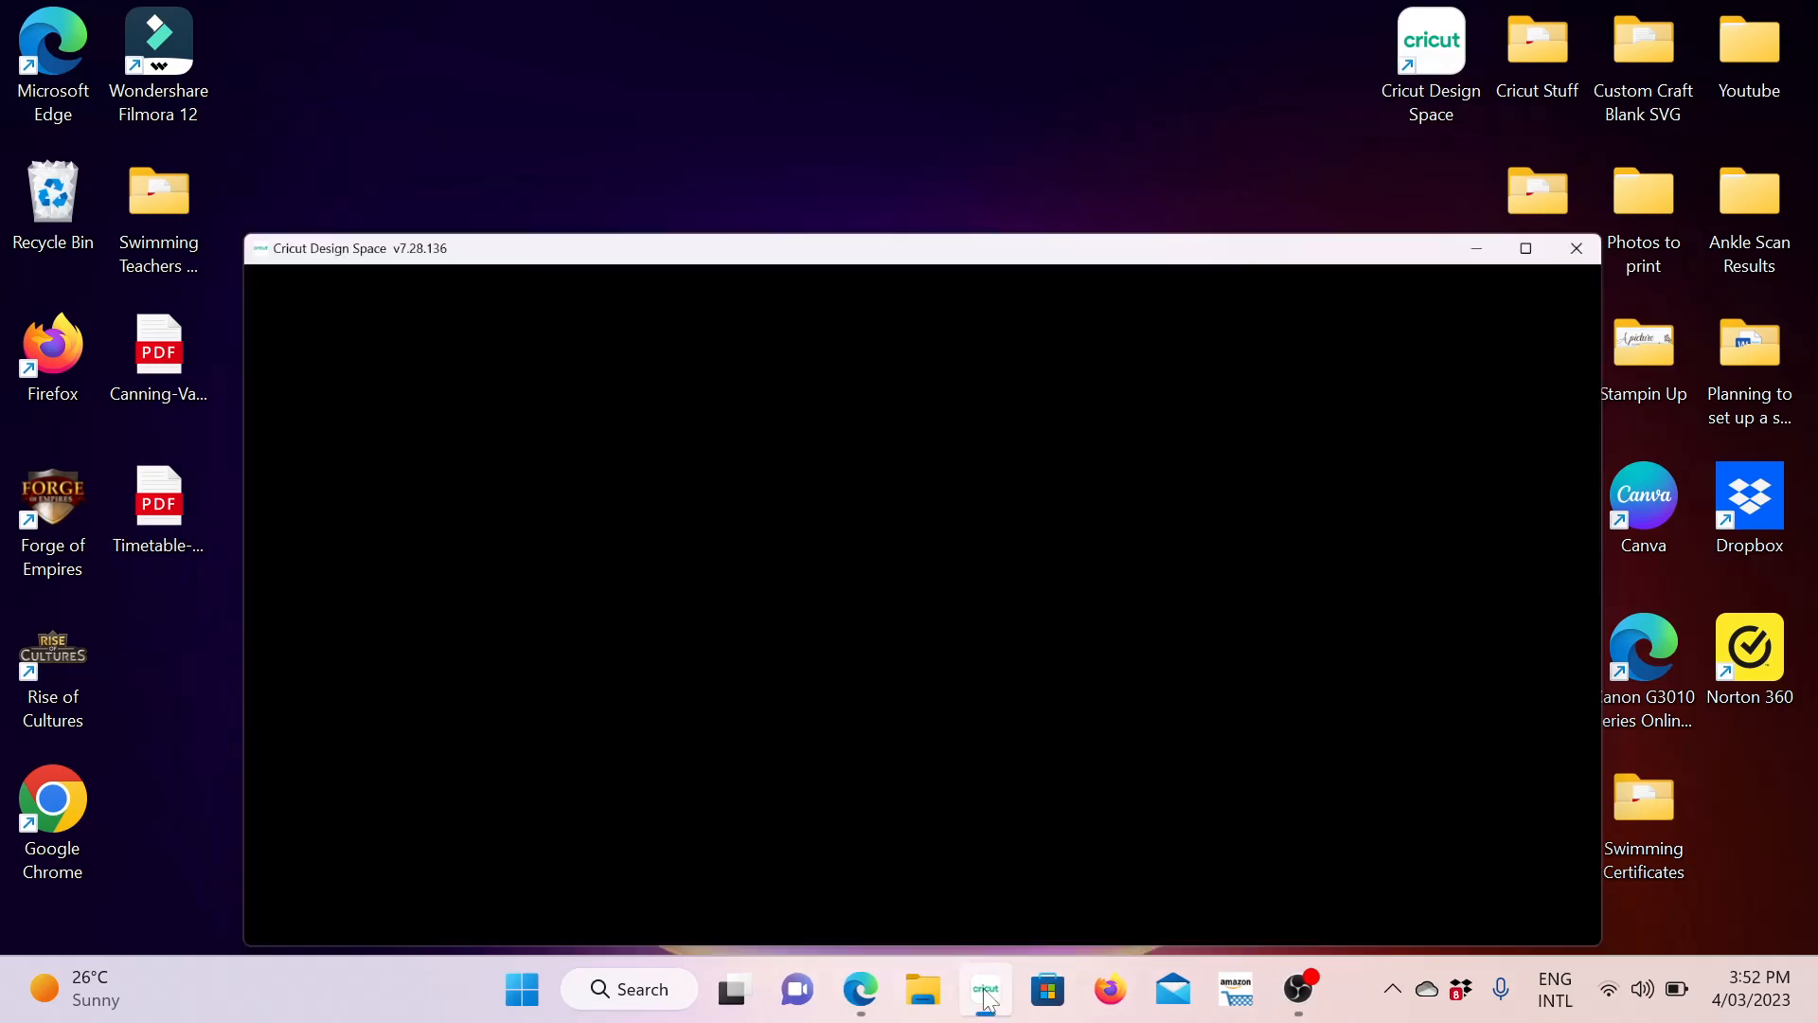
# Save the youtube video bookmark project and quit Cricut Design Space
pyautogui.click(709, 689)
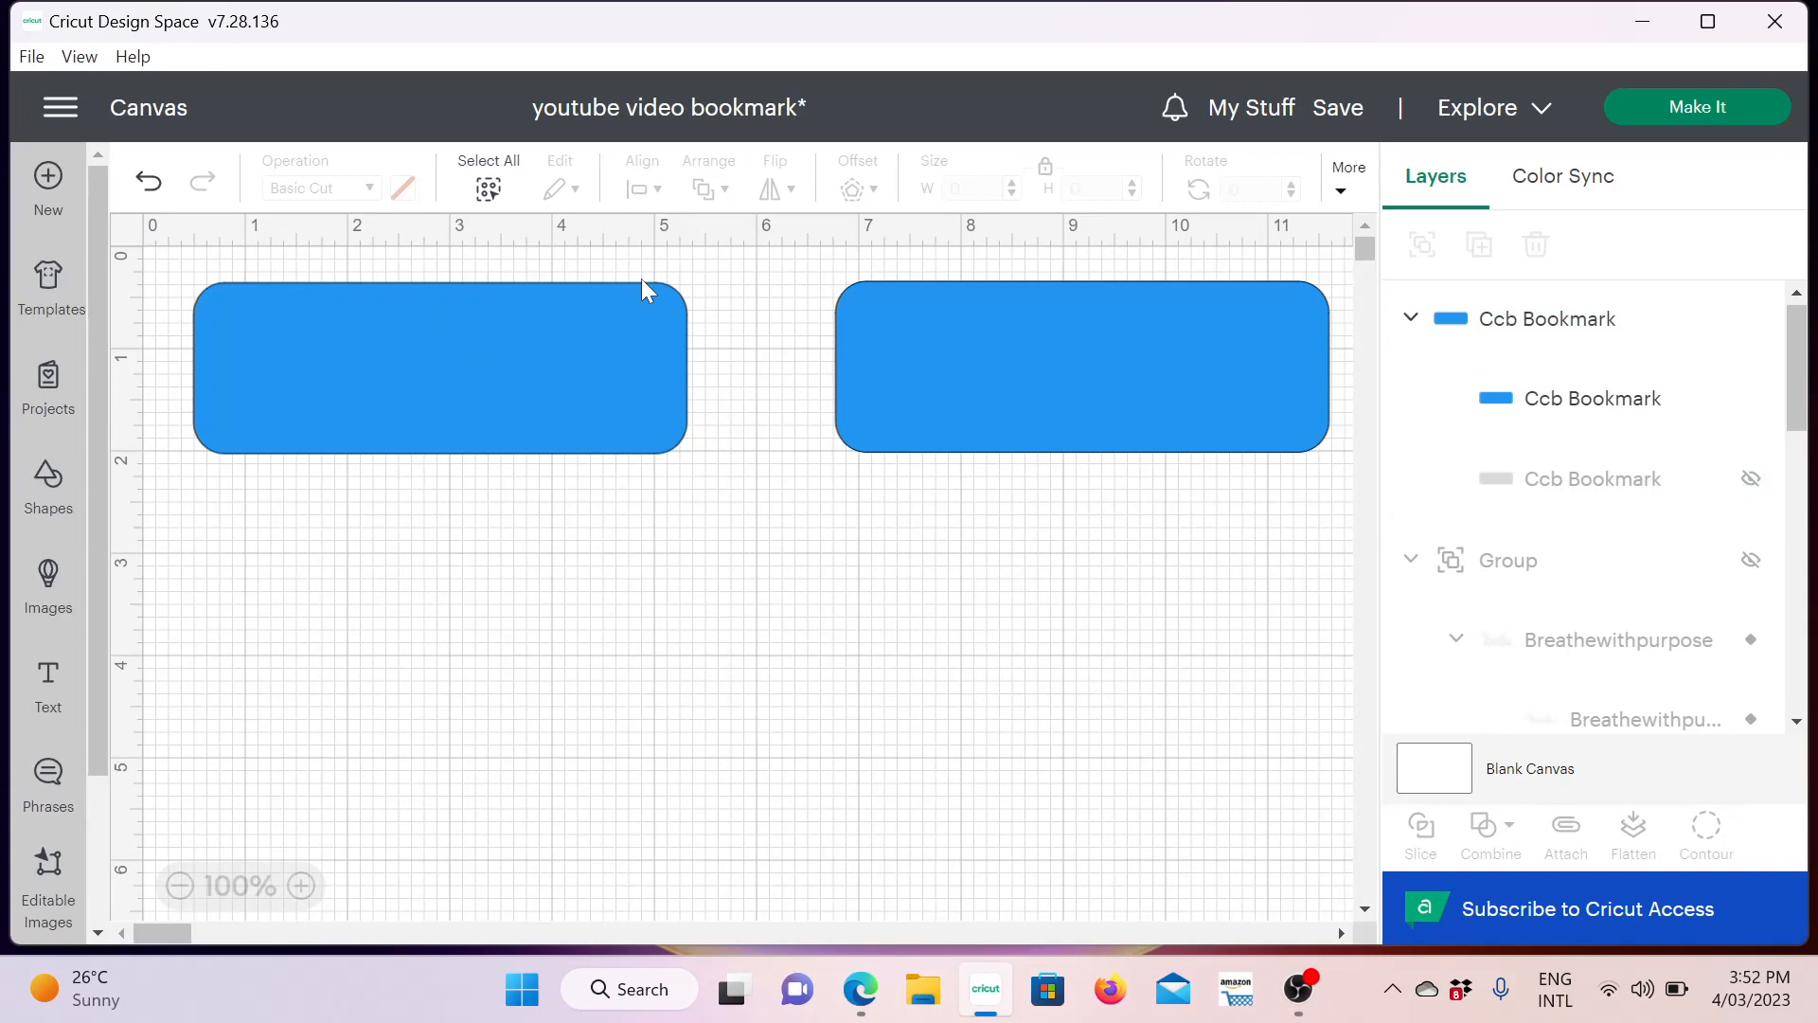
pyautogui.click(1353, 115)
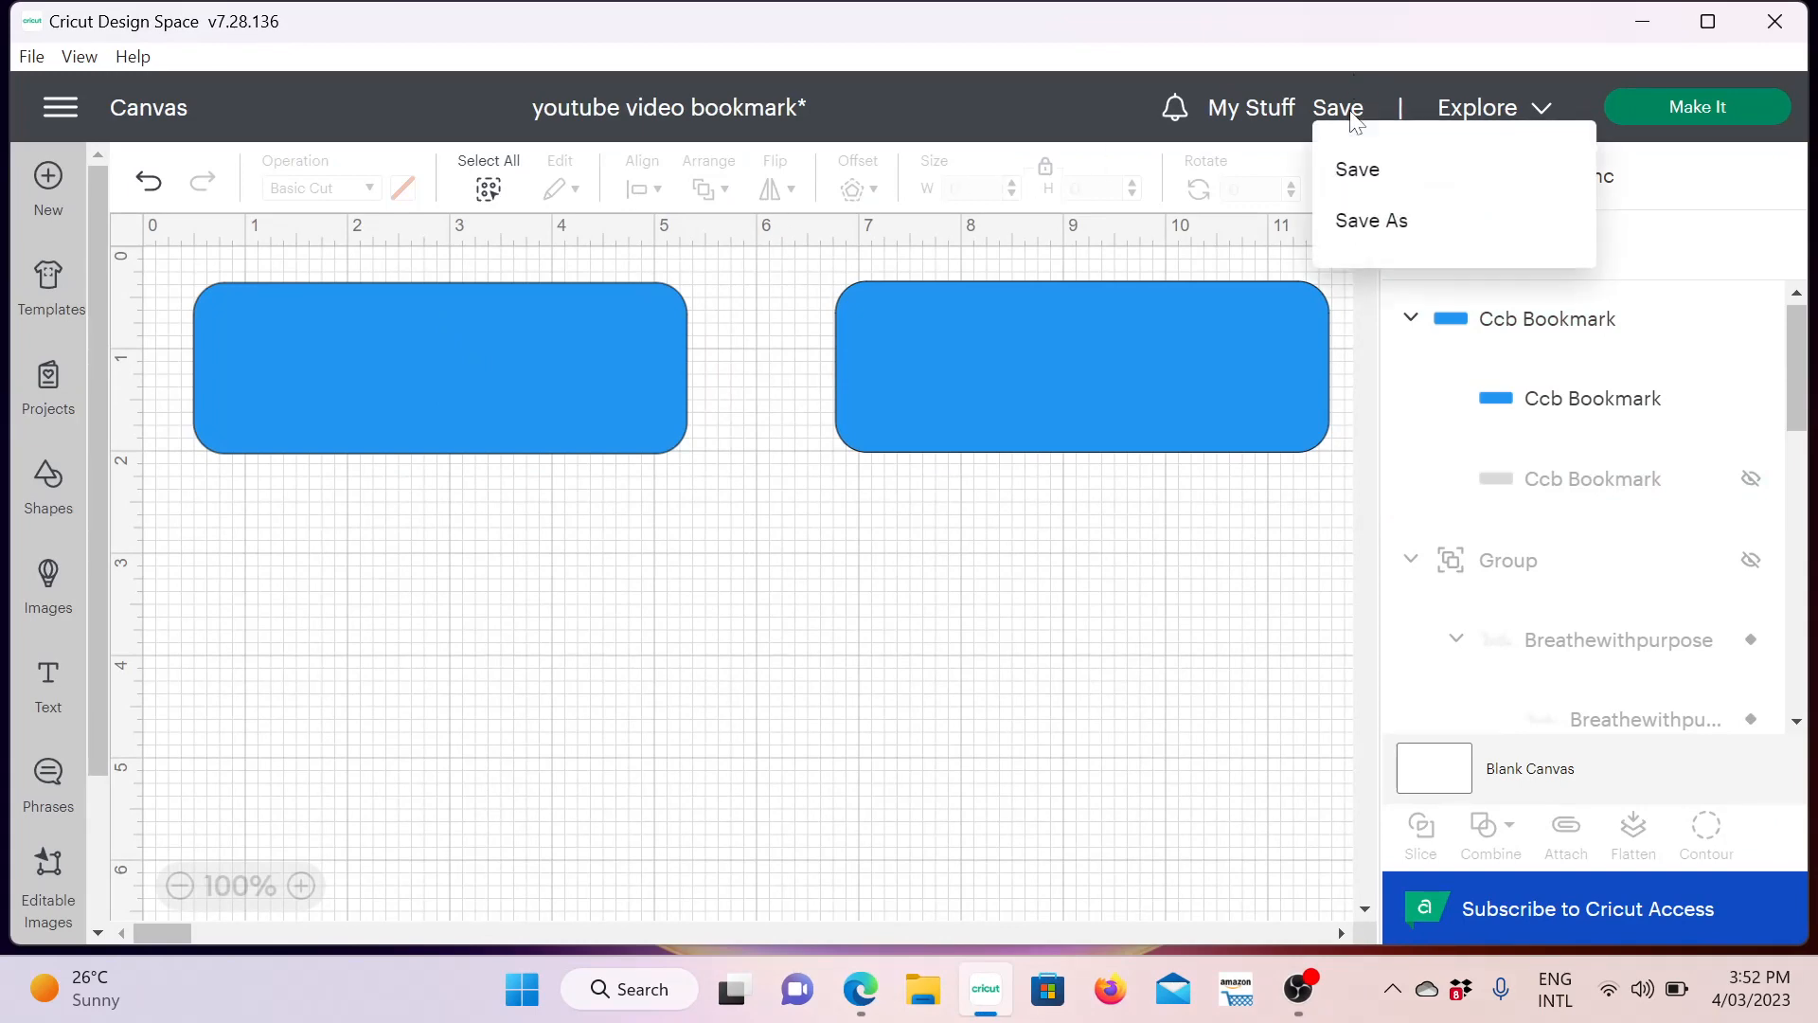
pyautogui.click(1357, 178)
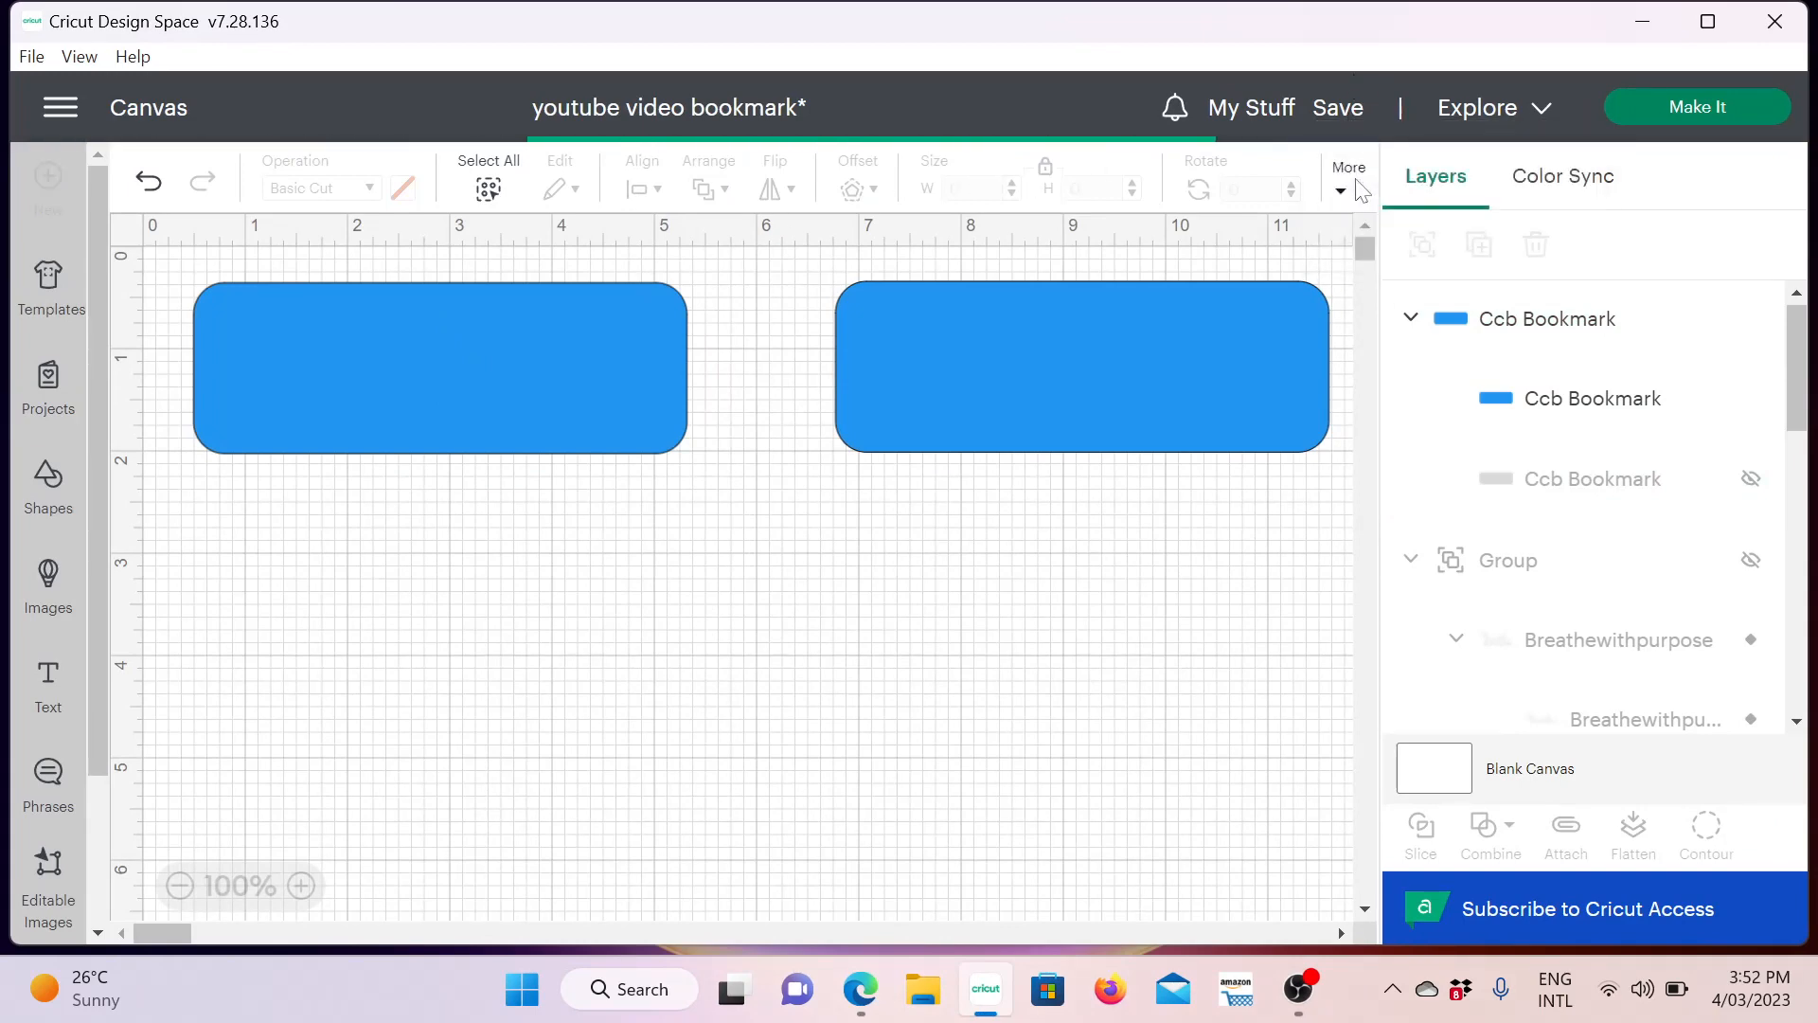
pyautogui.click(1799, 32)
pyautogui.click(907, 456)
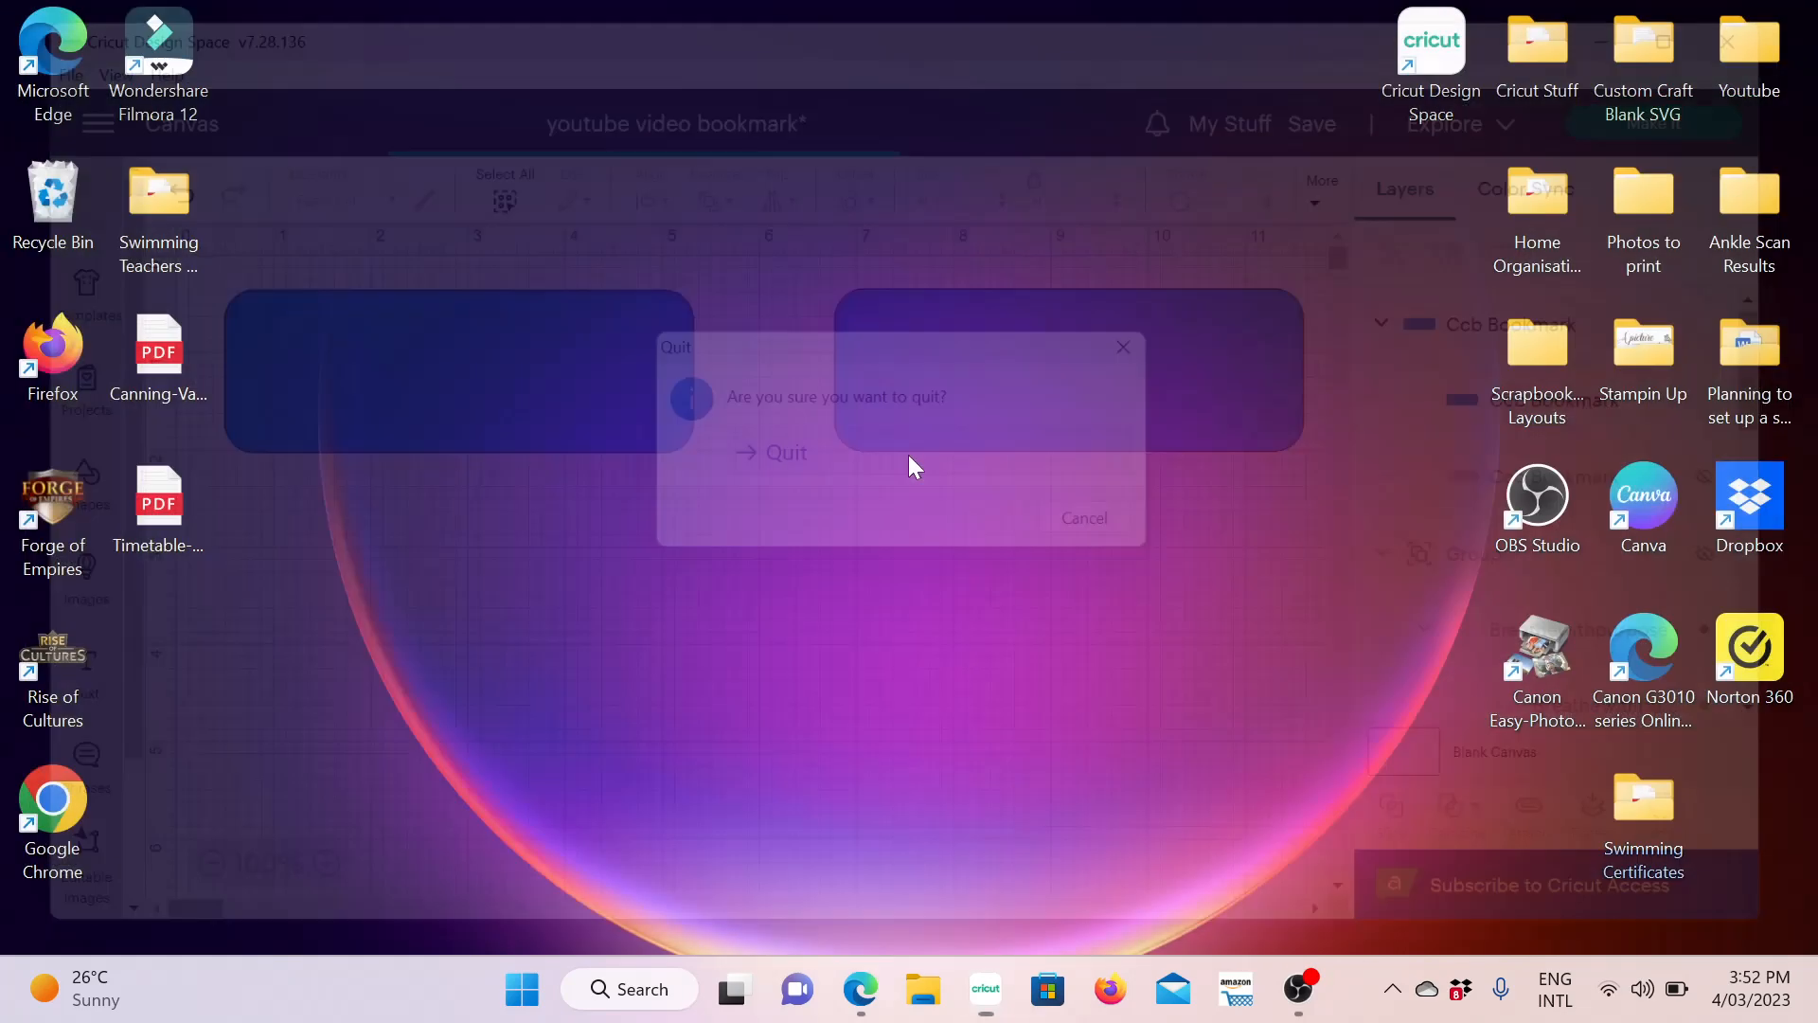
# Reopen Cricut Design Space, dismiss the maintenance notice, and open the saved youtube video bookmark project for customizing
pyautogui.click(981, 988)
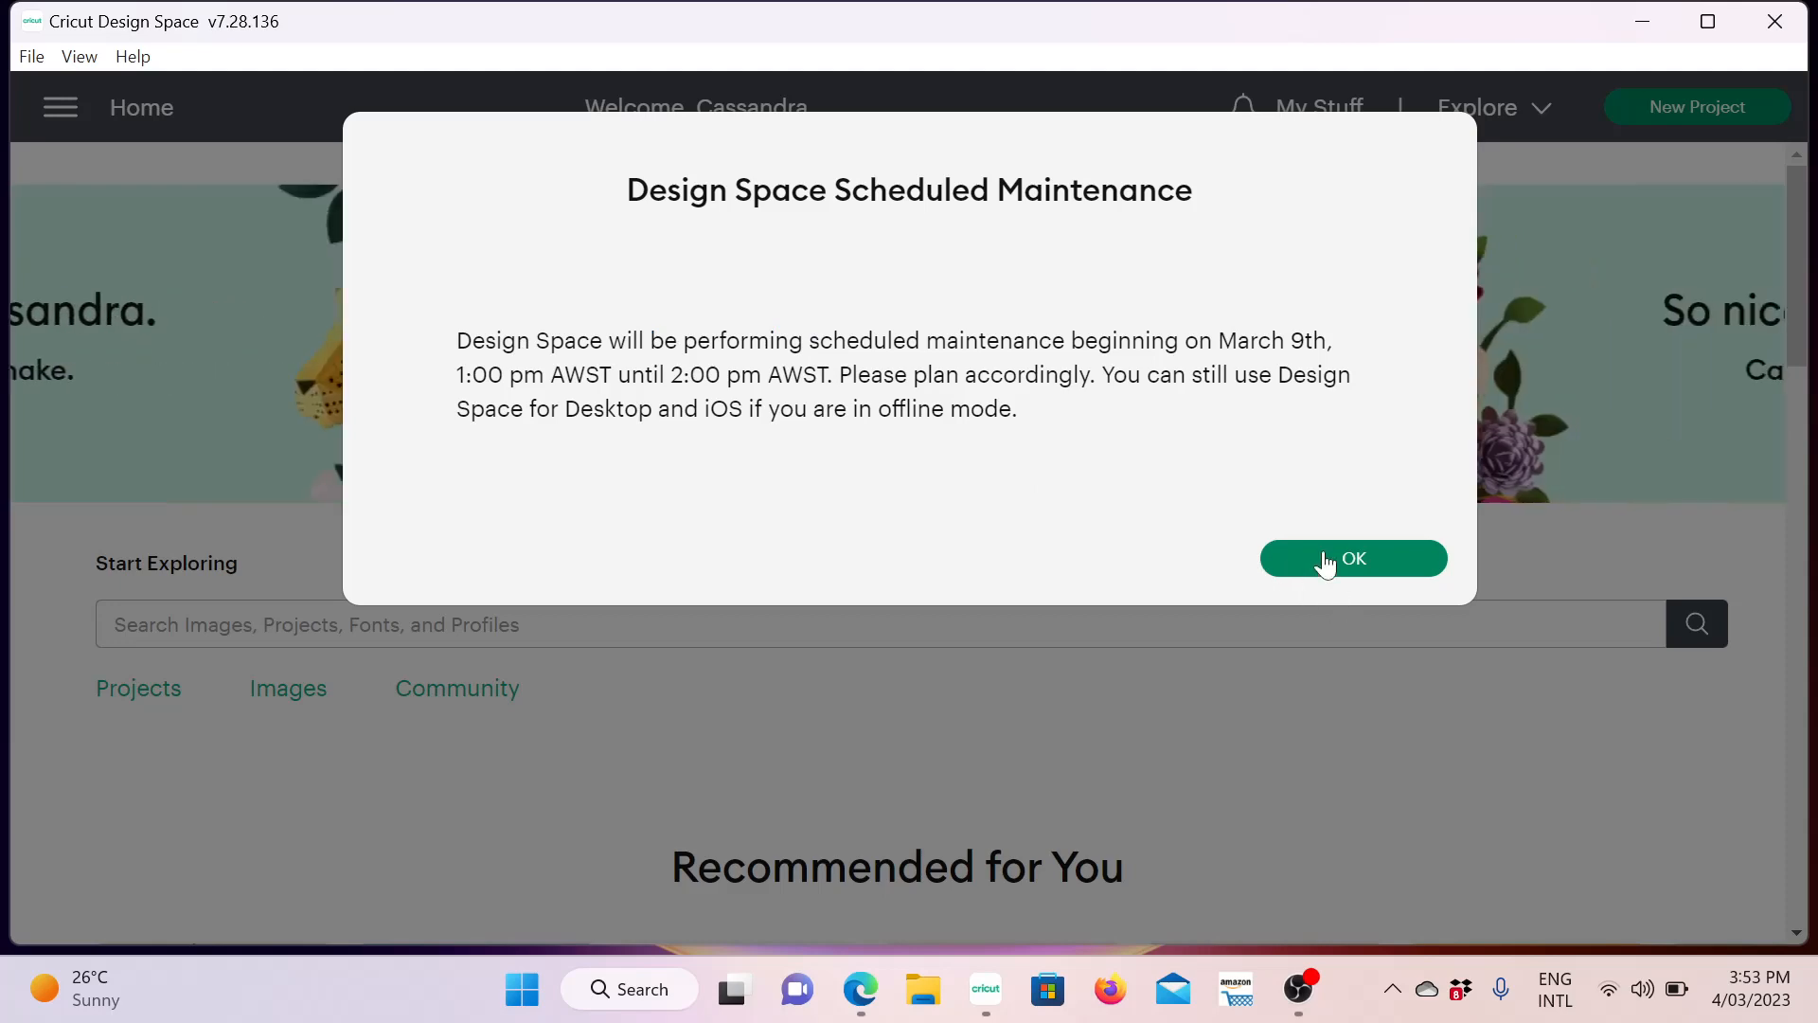
pyautogui.click(1323, 563)
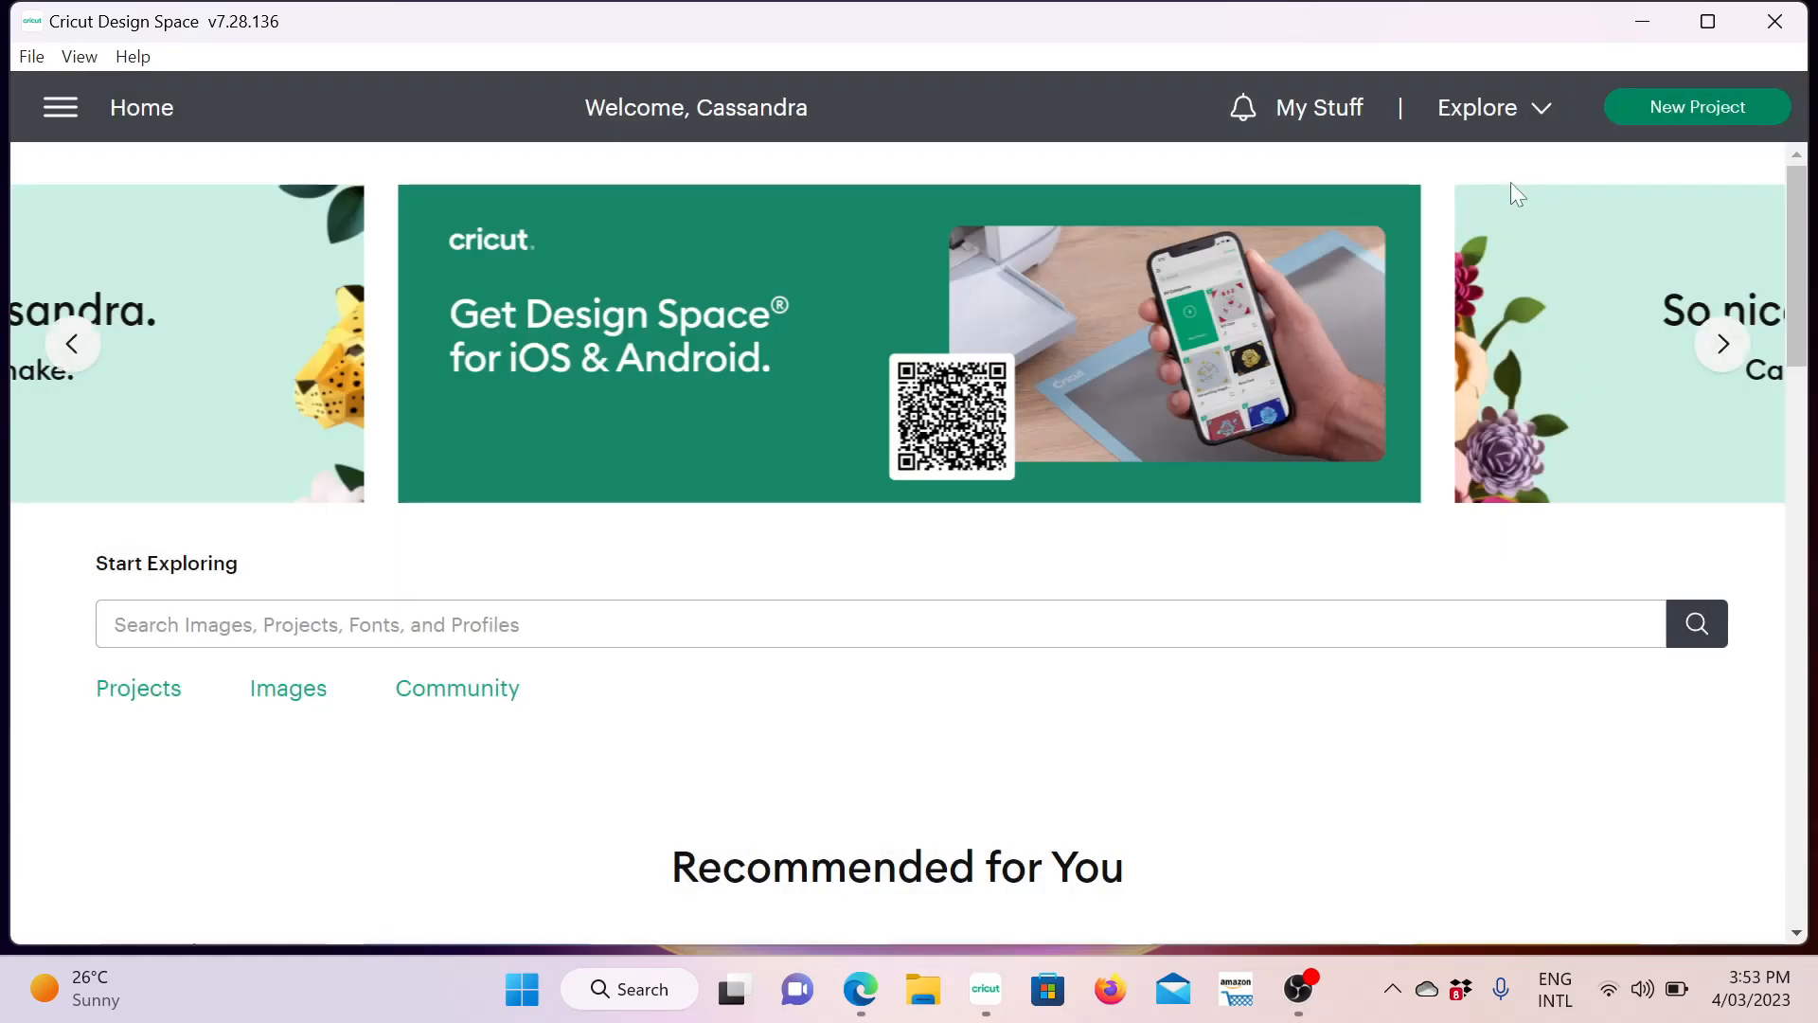
pyautogui.click(1294, 126)
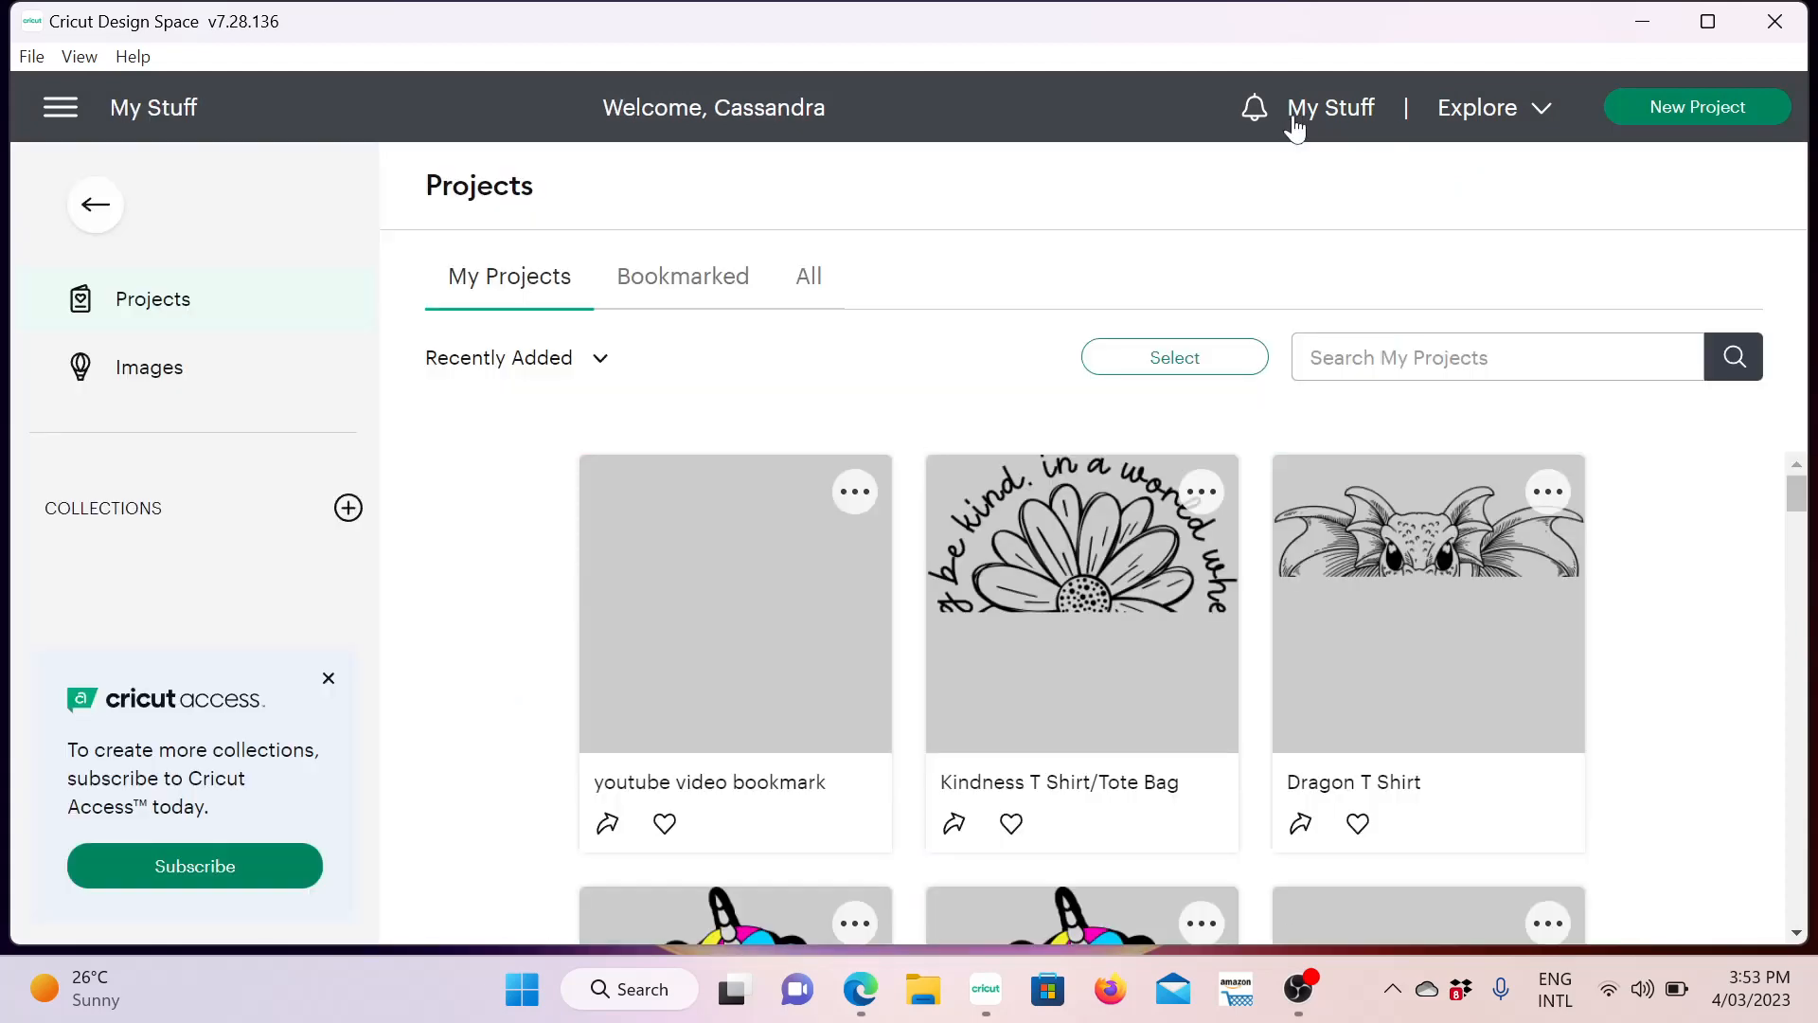
pyautogui.click(686, 704)
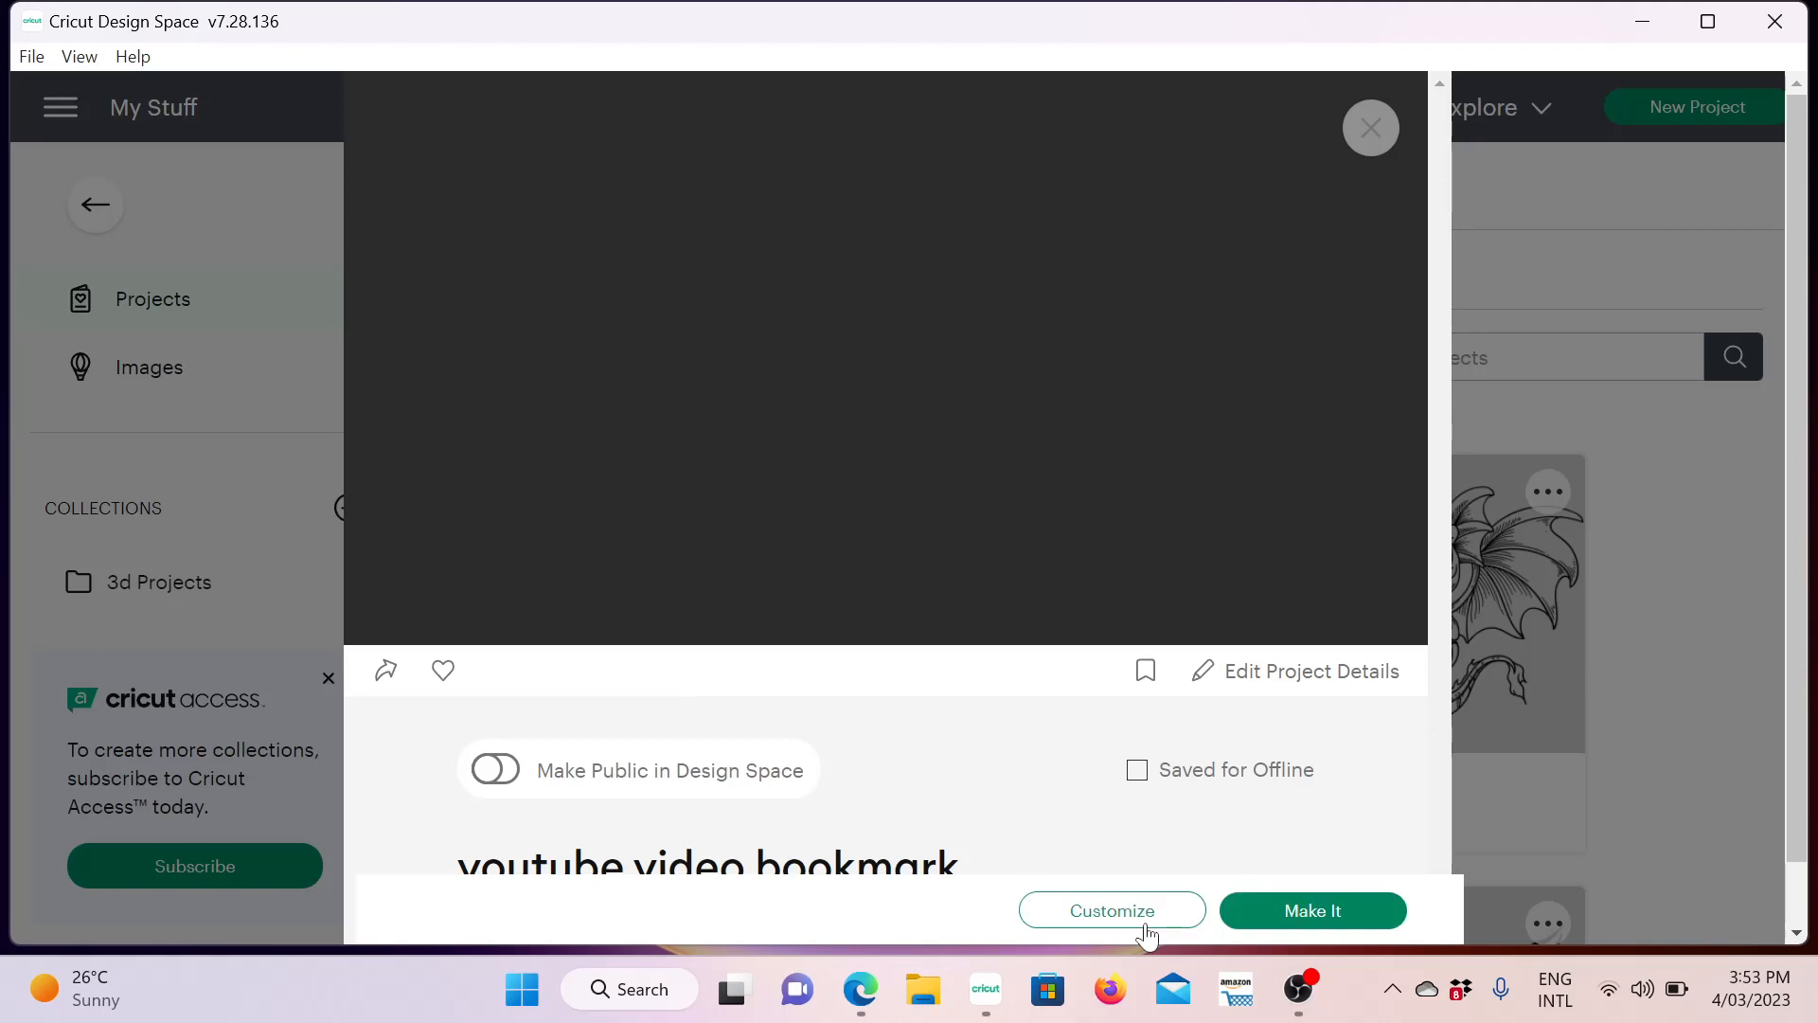
pyautogui.click(1145, 922)
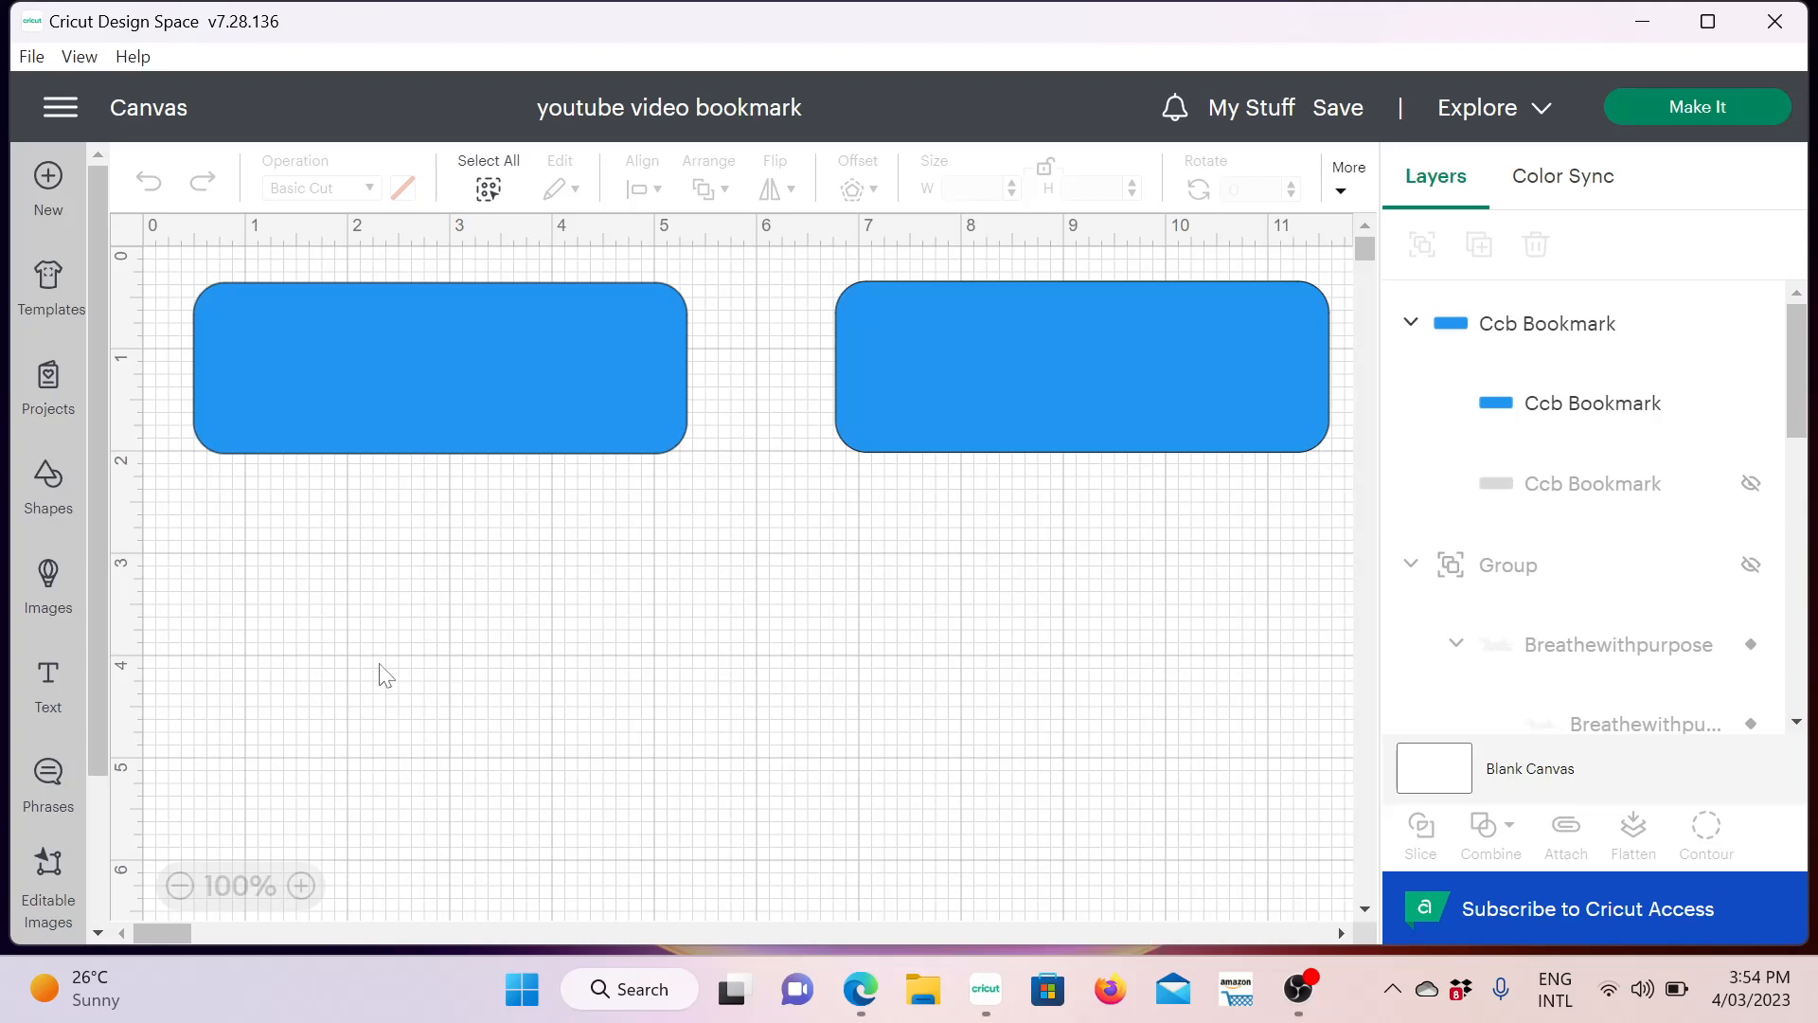
# Unhide the second layer of the first Ccb Bookmark, move the bookmark to a clear canvas area and recolor that layer red
pyautogui.click(1752, 483)
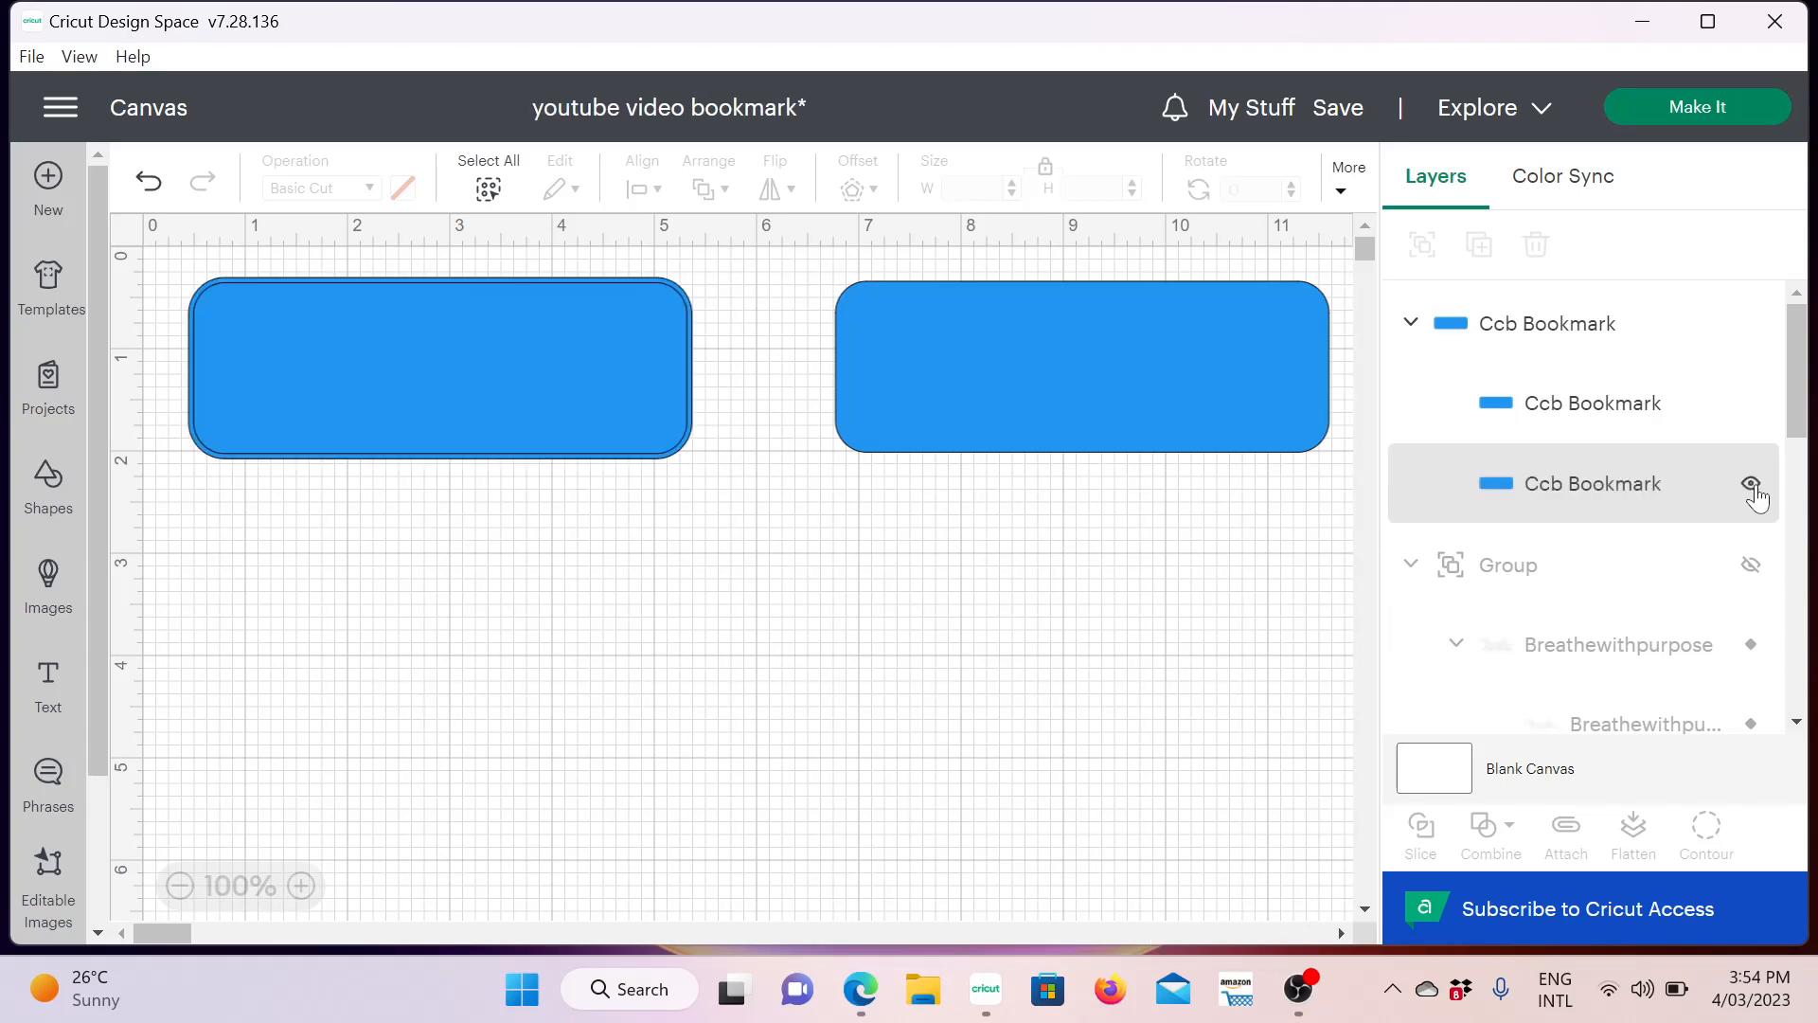
pyautogui.moveTo(398, 389); pyautogui.dragTo(520, 670)
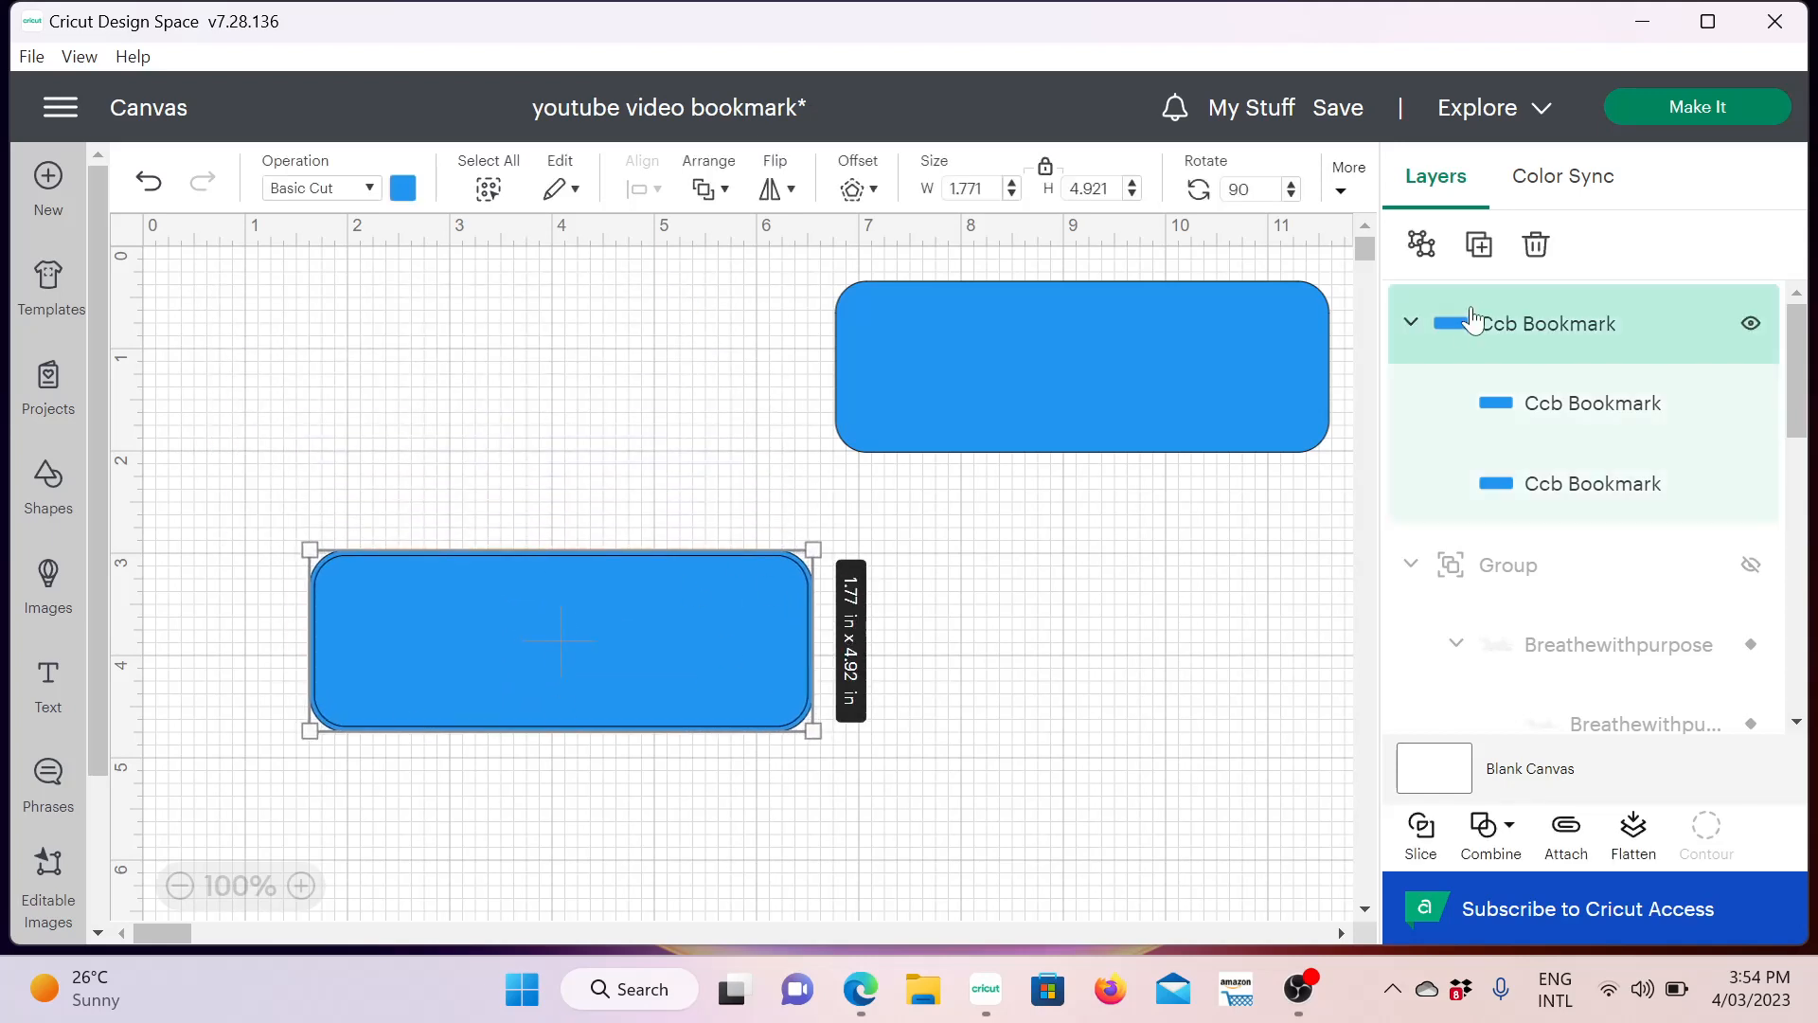
pyautogui.click(1556, 490)
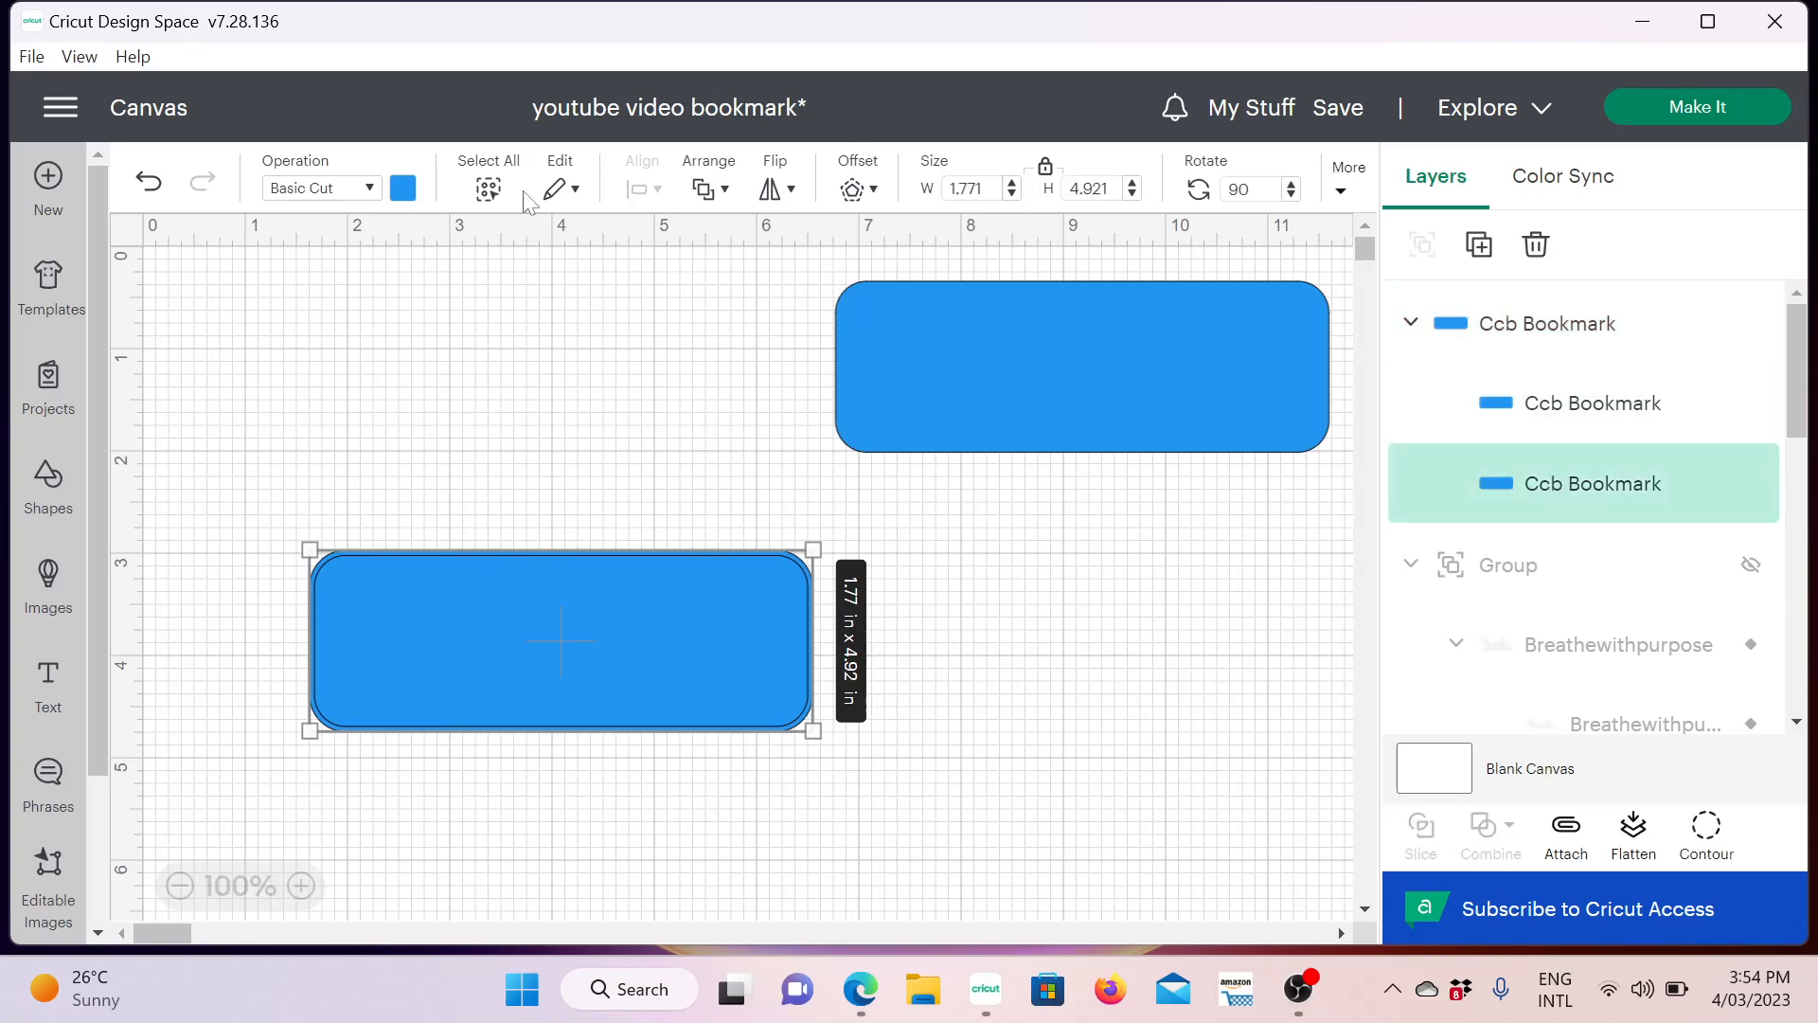
pyautogui.click(404, 188)
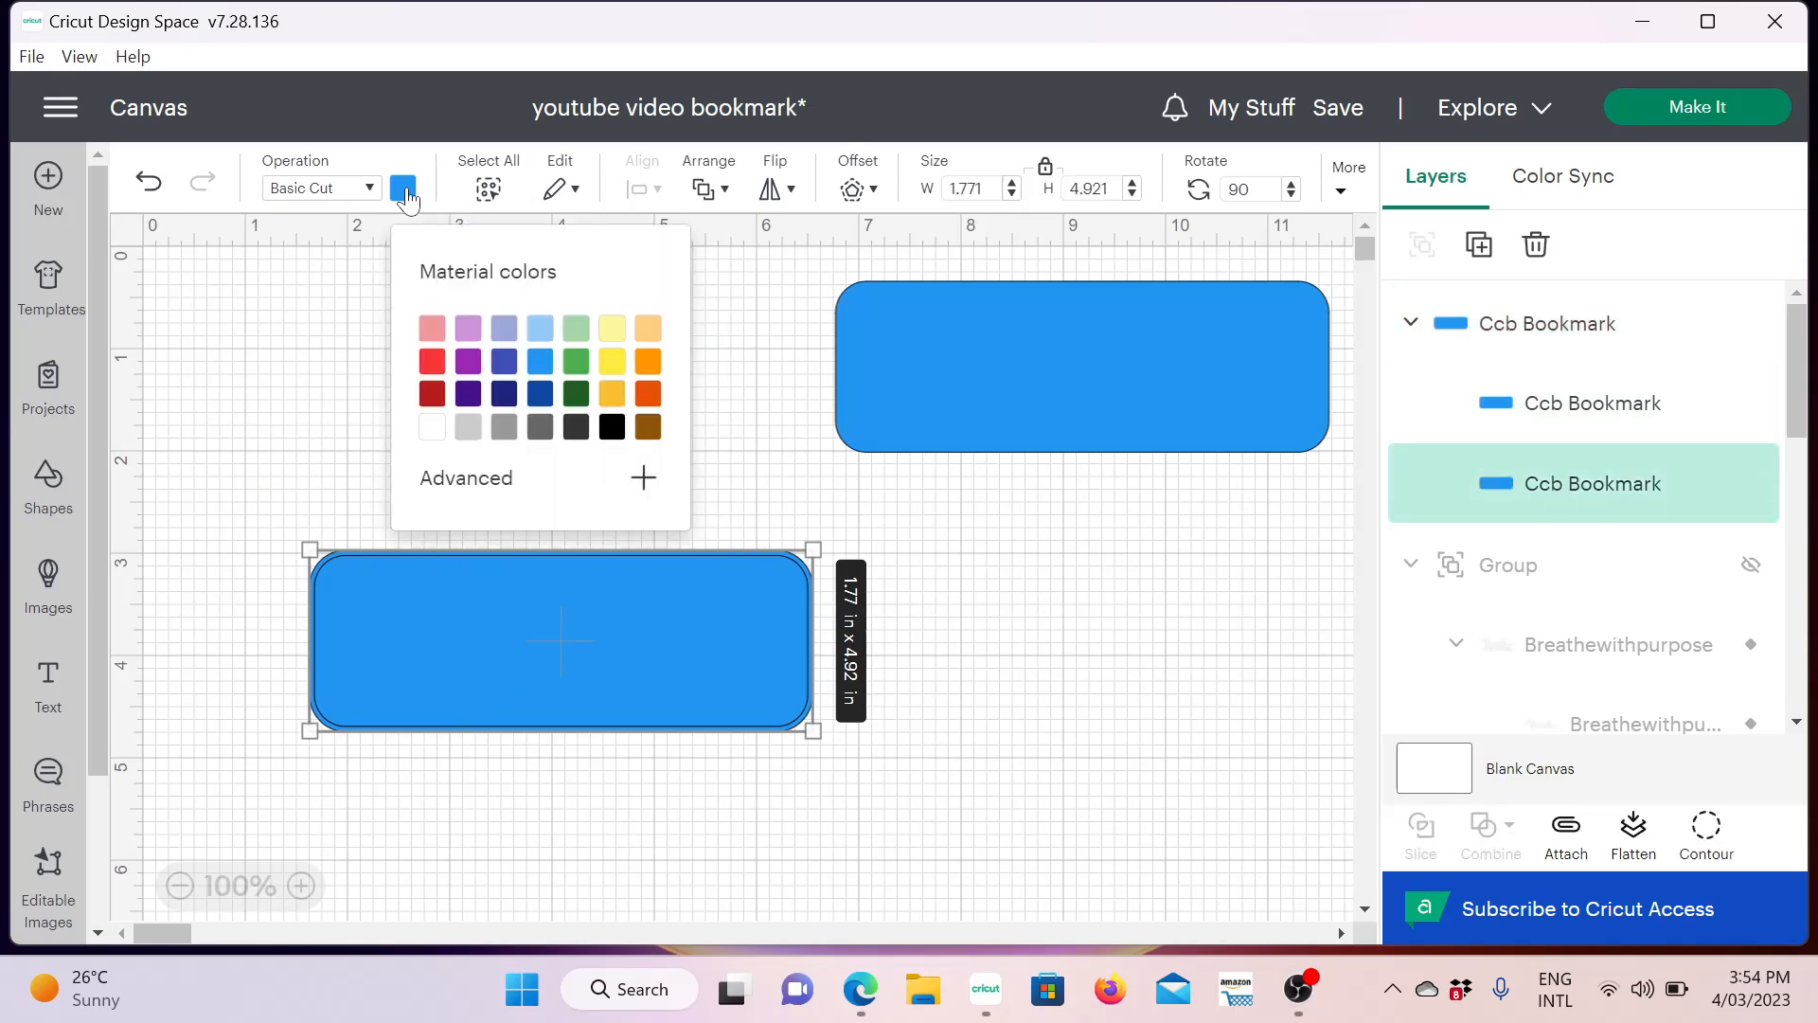
pyautogui.click(432, 360)
pyautogui.click(782, 784)
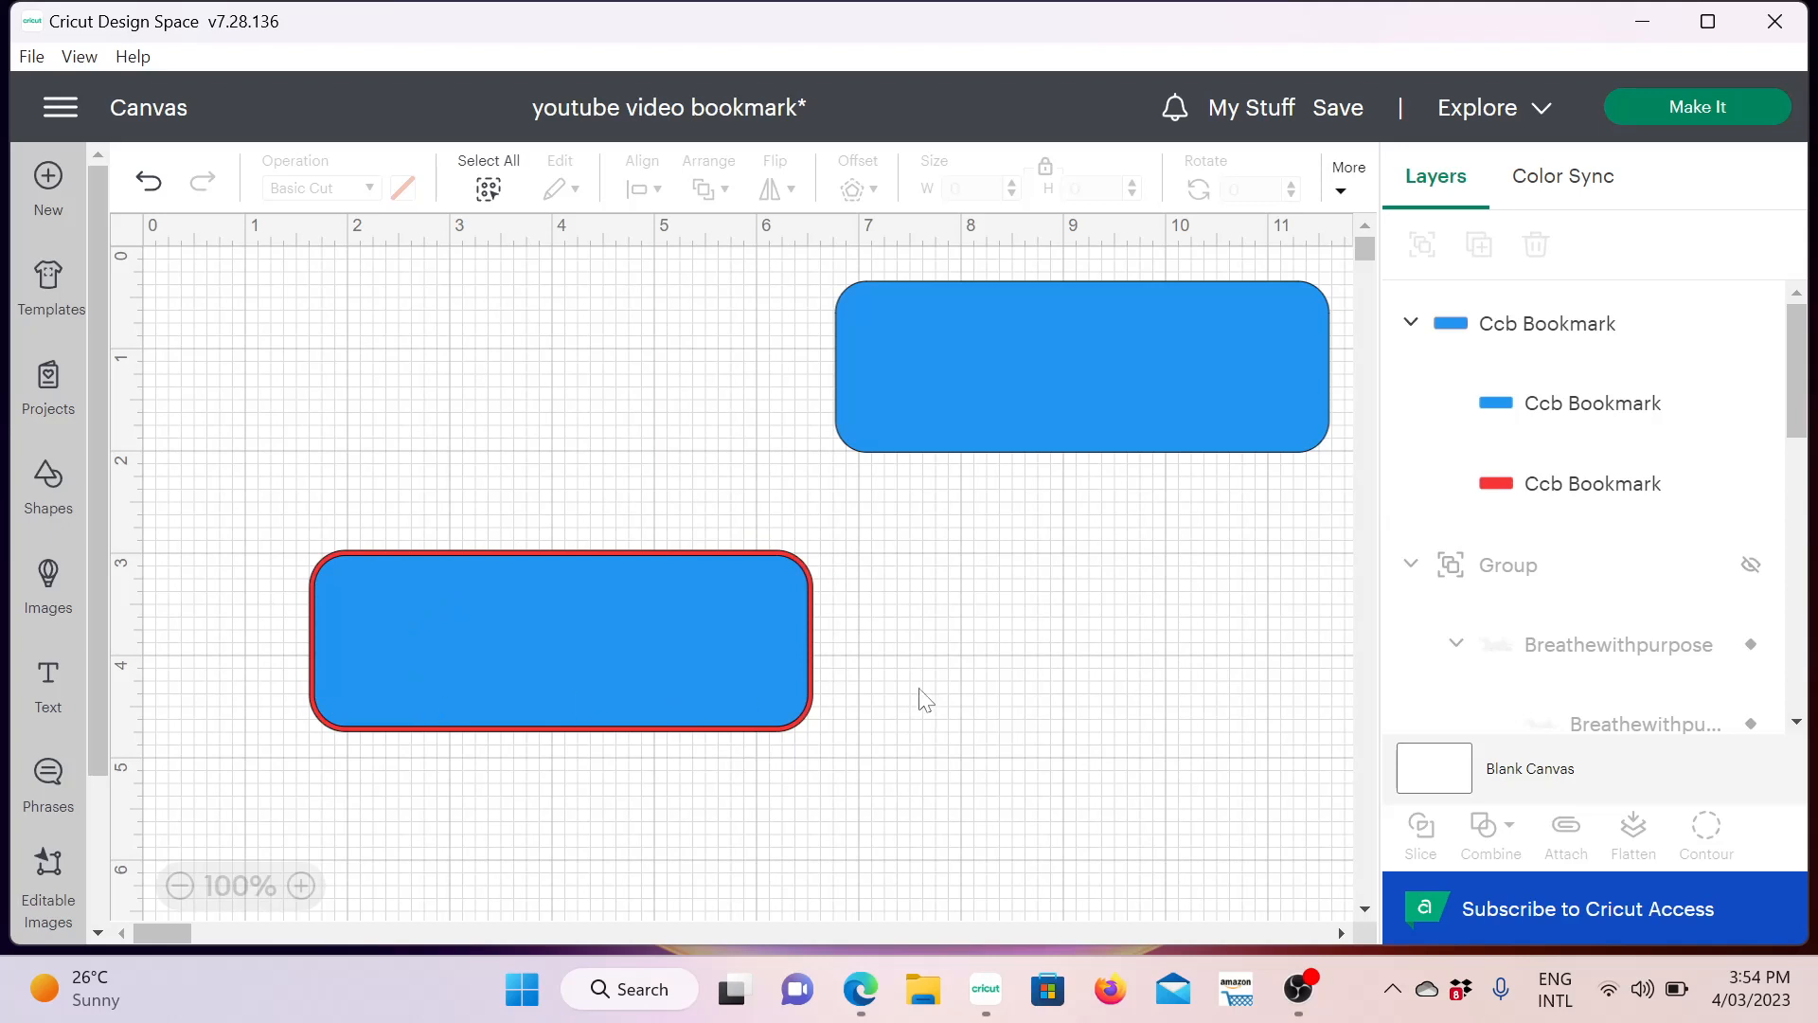
# Hide the red Ccb Bookmark layer and move the bookmark back beside the other one near the canvas's upper edge
pyautogui.click(1751, 485)
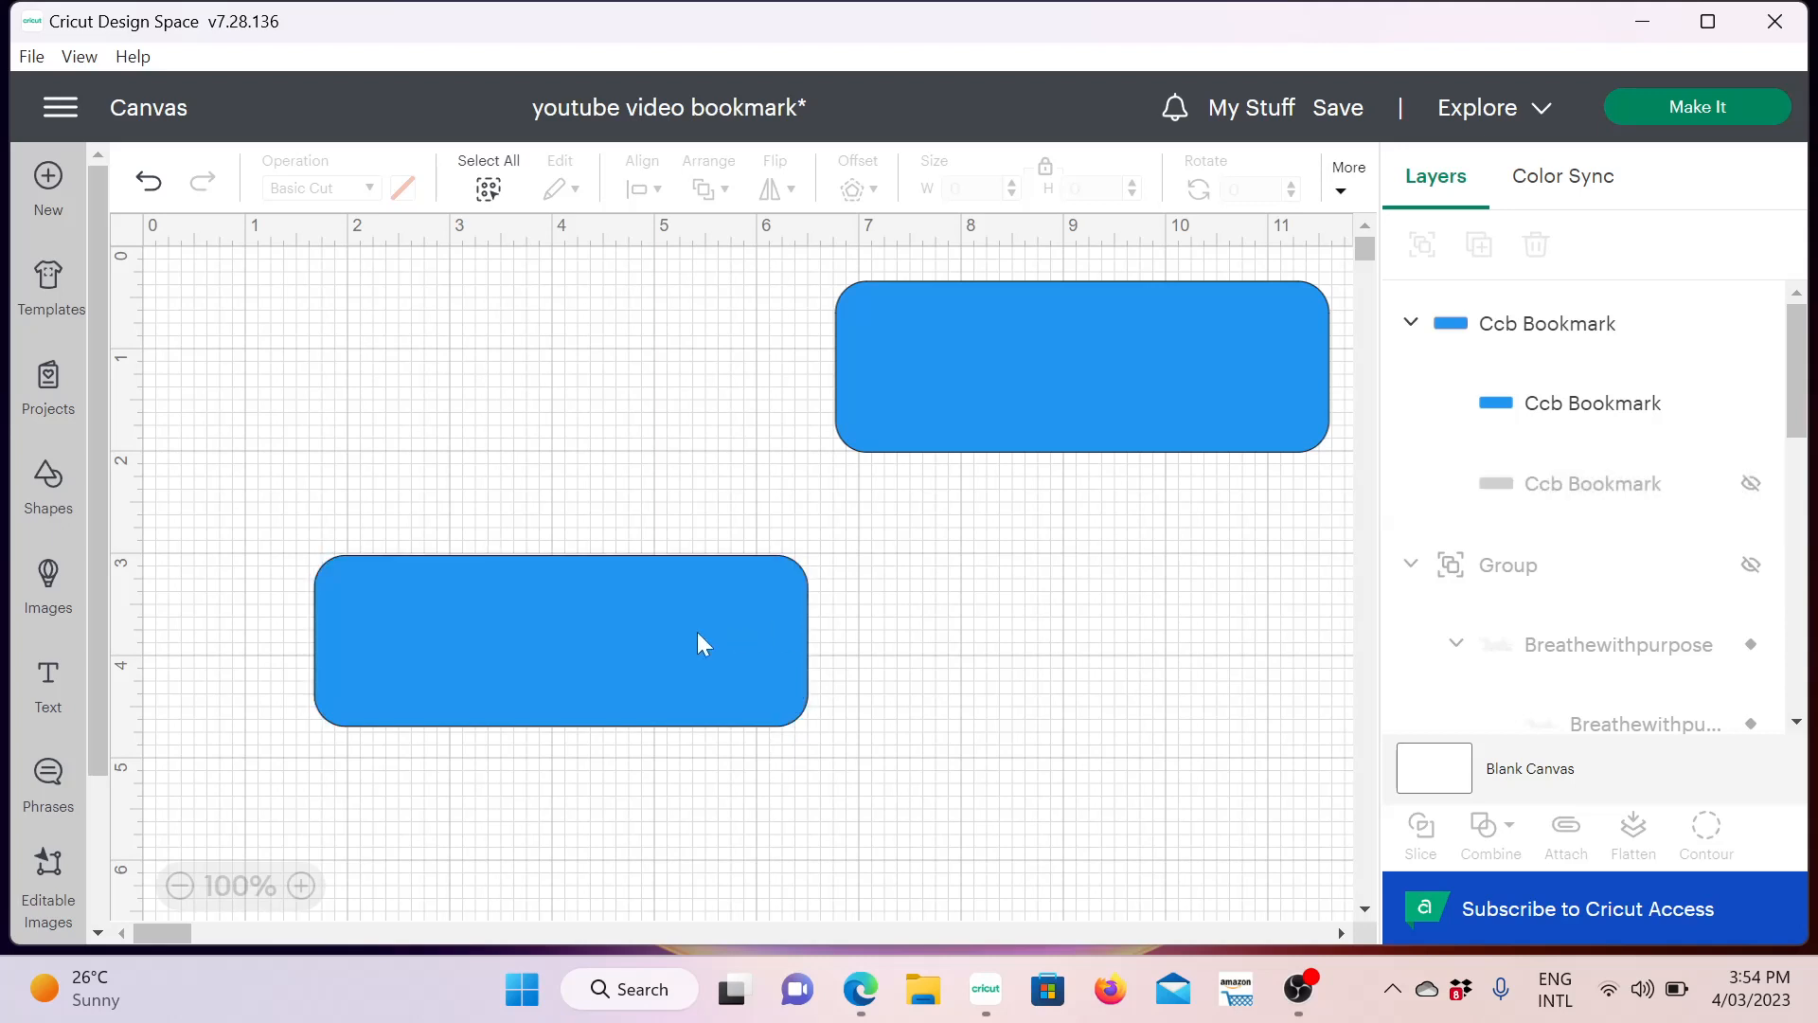
pyautogui.moveTo(639, 662); pyautogui.dragTo(533, 388)
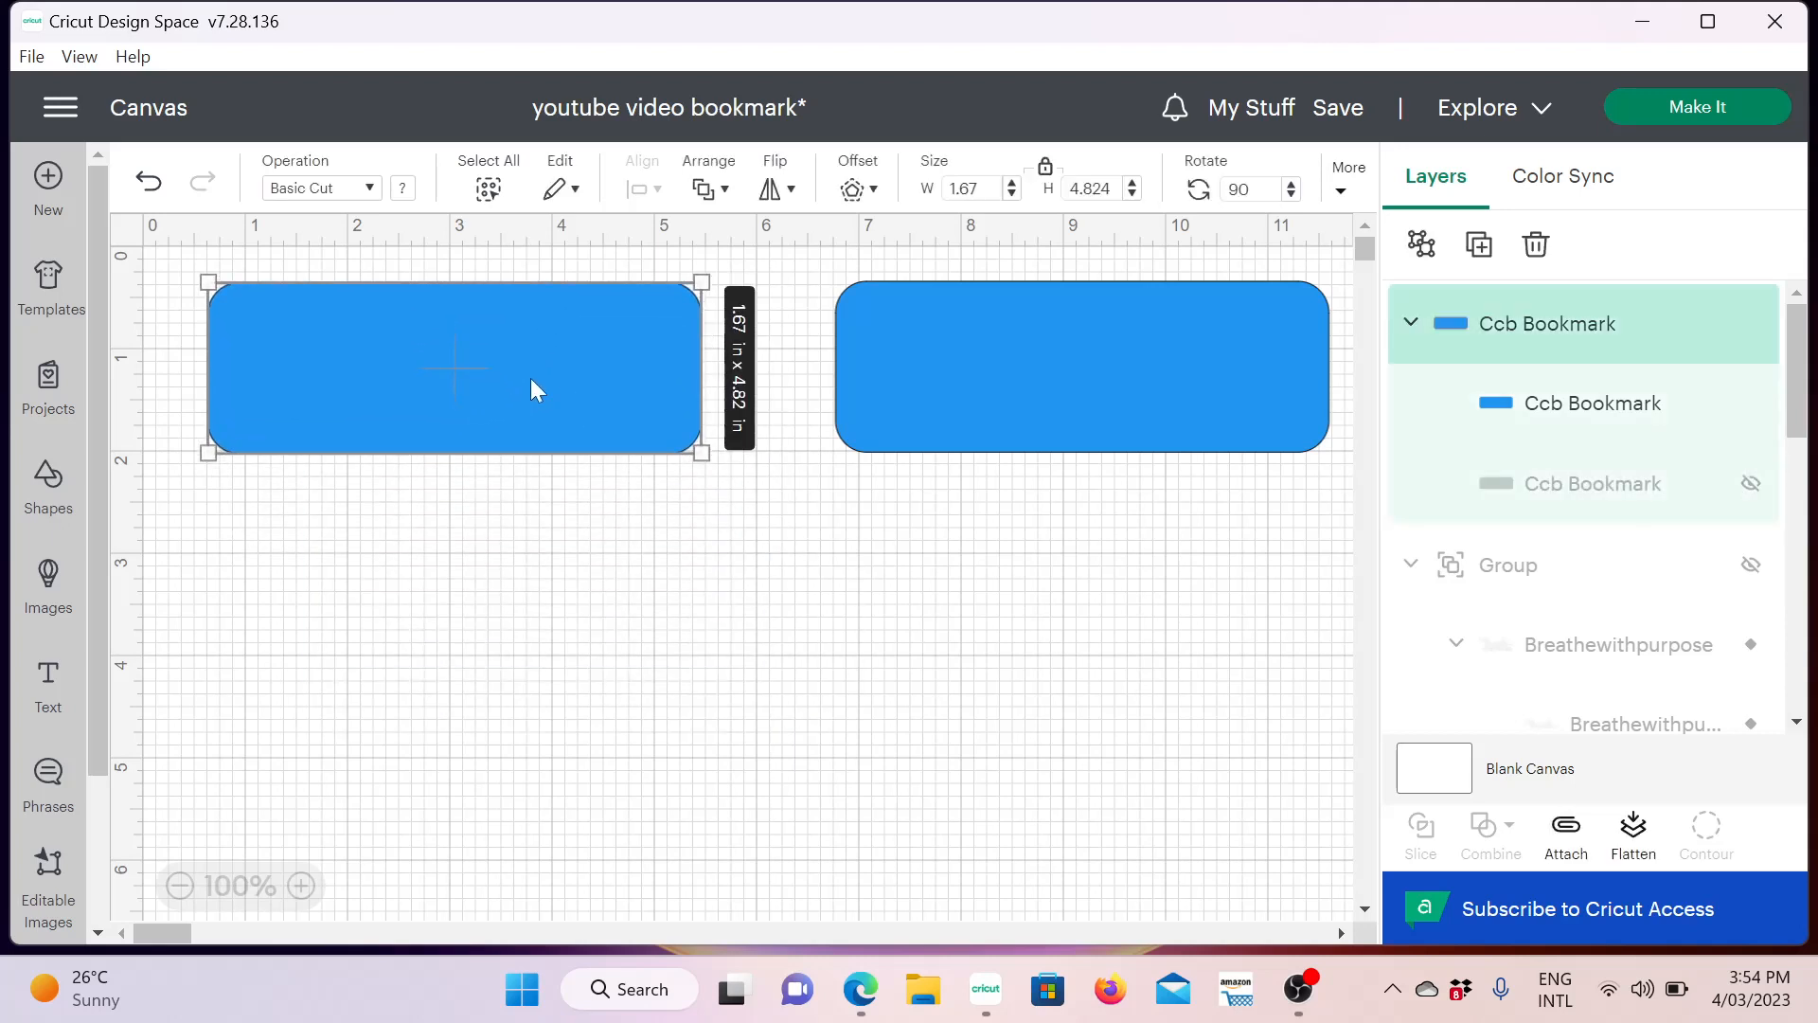
# Add a text object reading "Dream" to the canvas
pyautogui.click(48, 694)
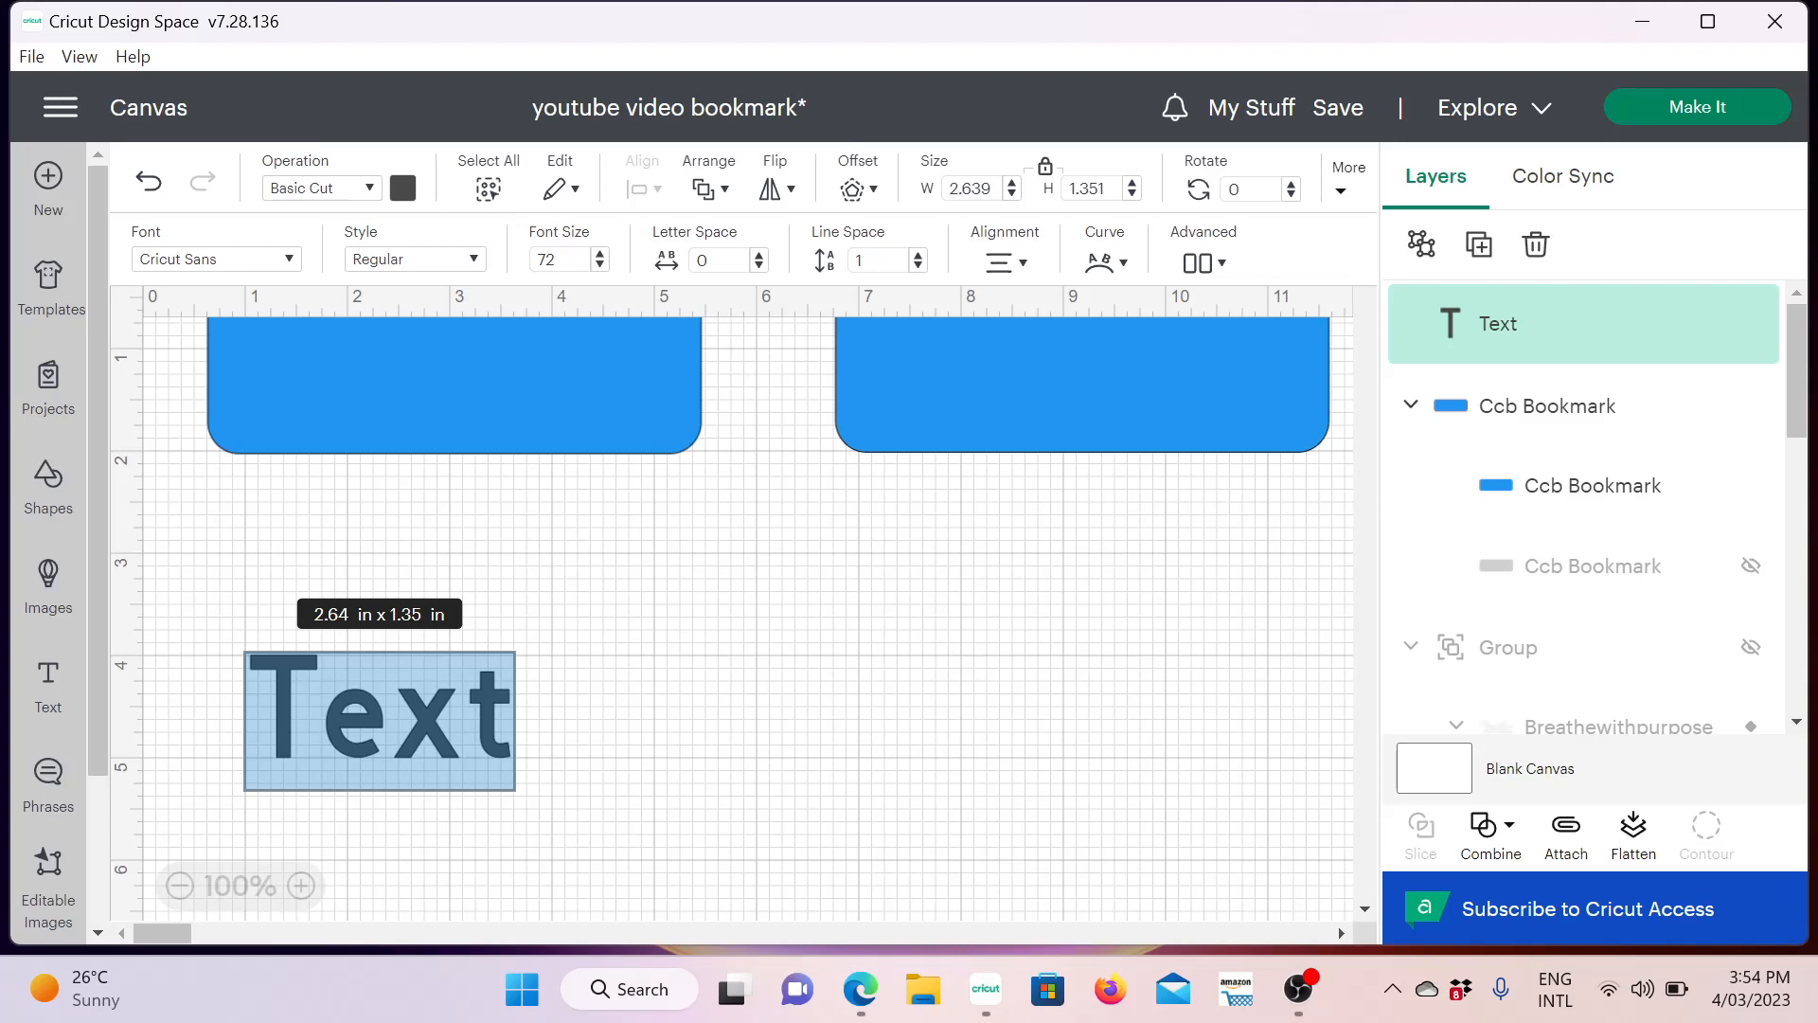
pyautogui.press('BackSpace')
pyautogui.write('Dre')
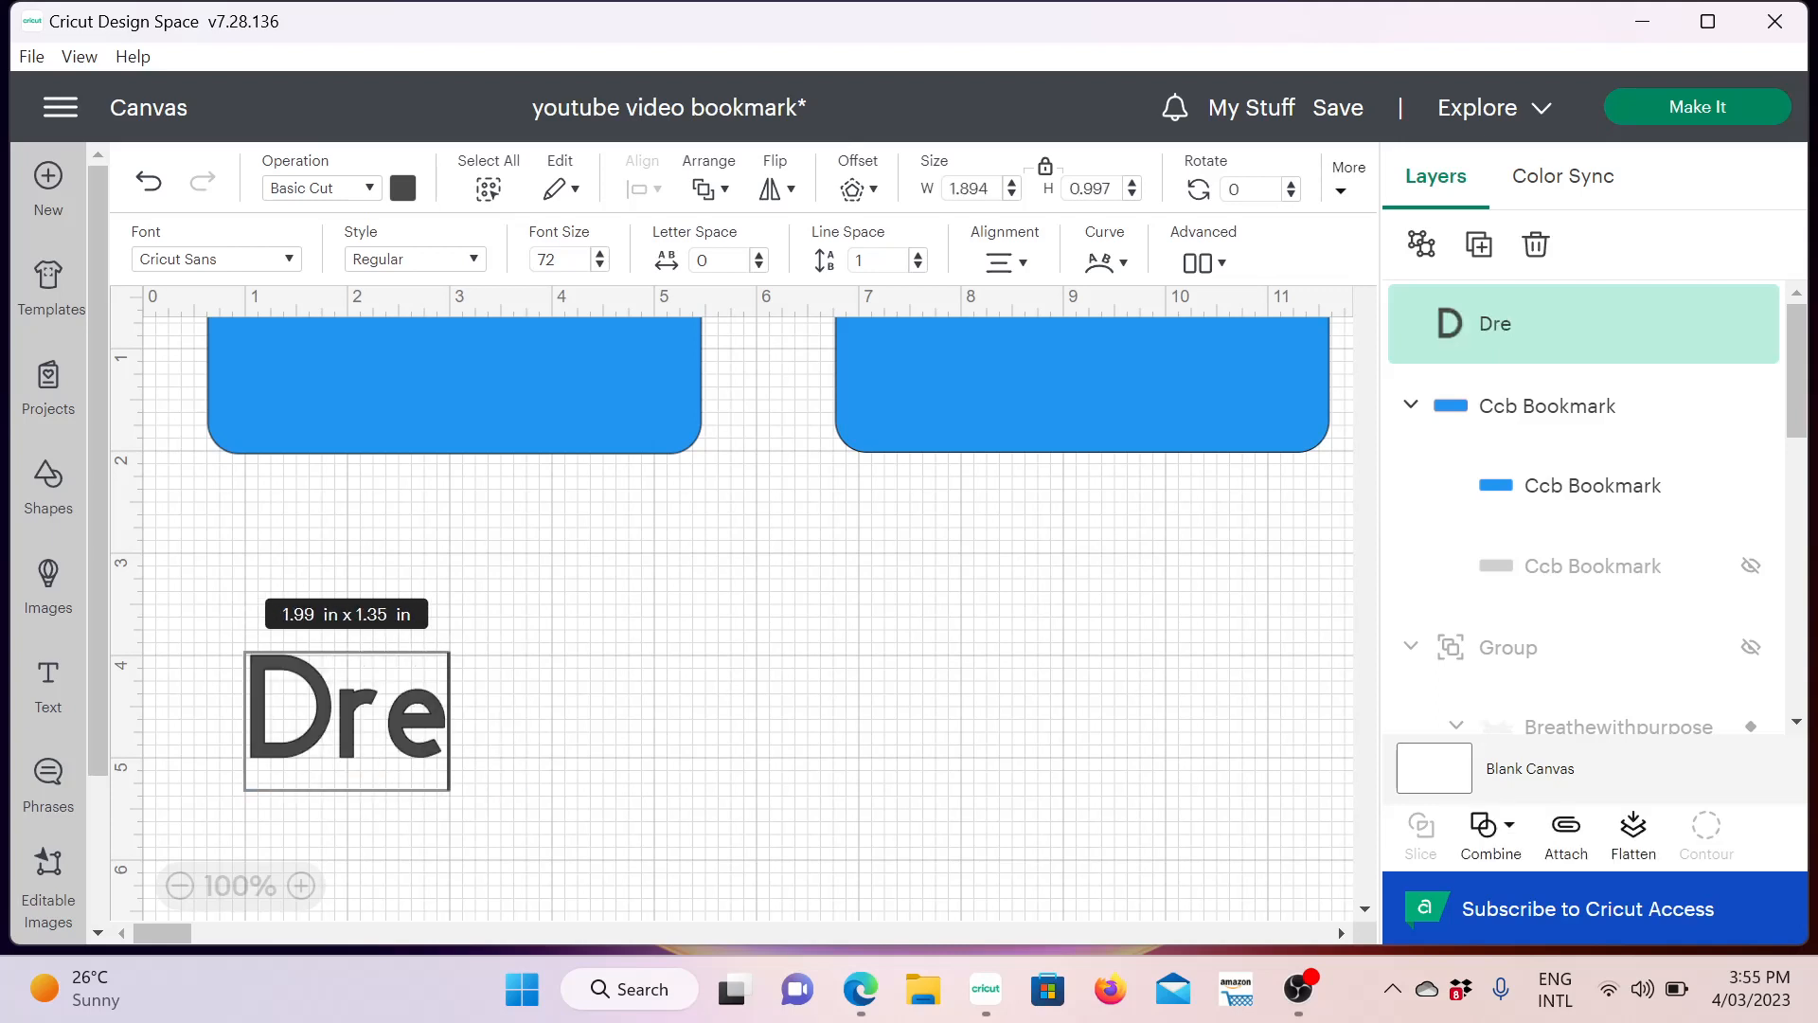
pyautogui.write('am')
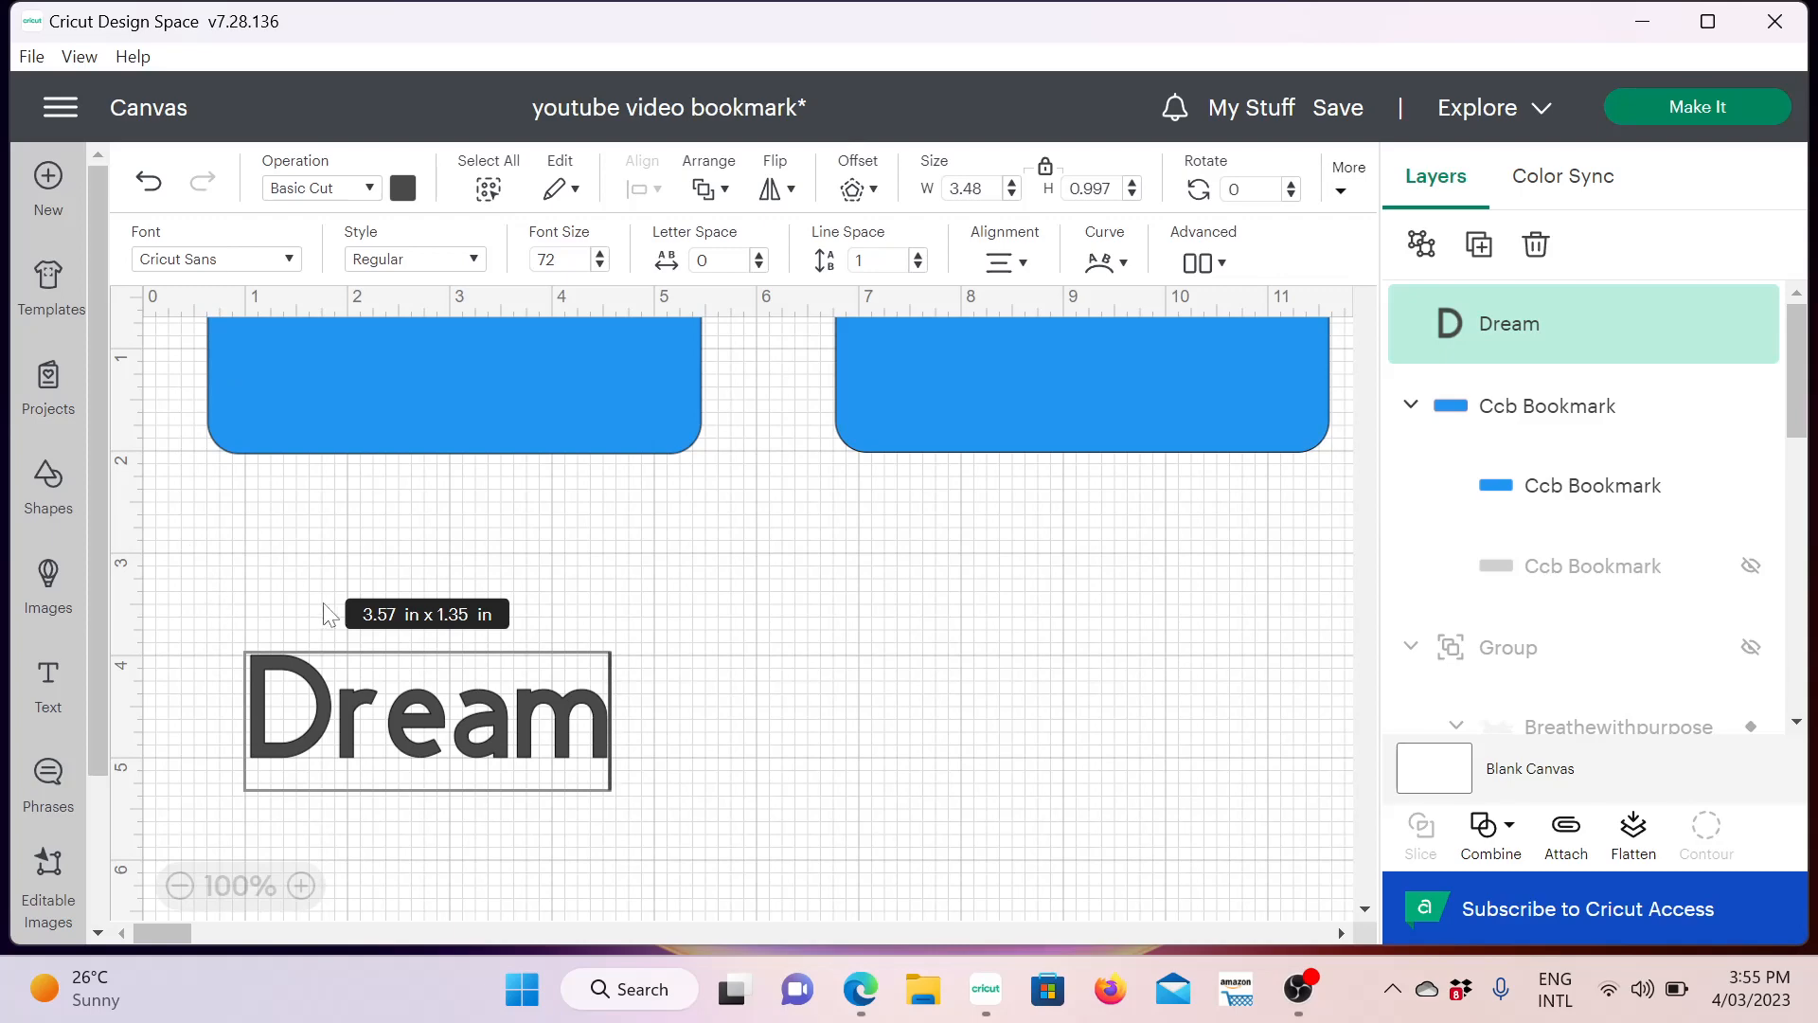
# Change the Dream text to the Sweety Strawberry system font and enlarge its text box to about 2.71 x 2.14 in
pyautogui.moveTo(246, 720); pyautogui.dragTo(610, 719)
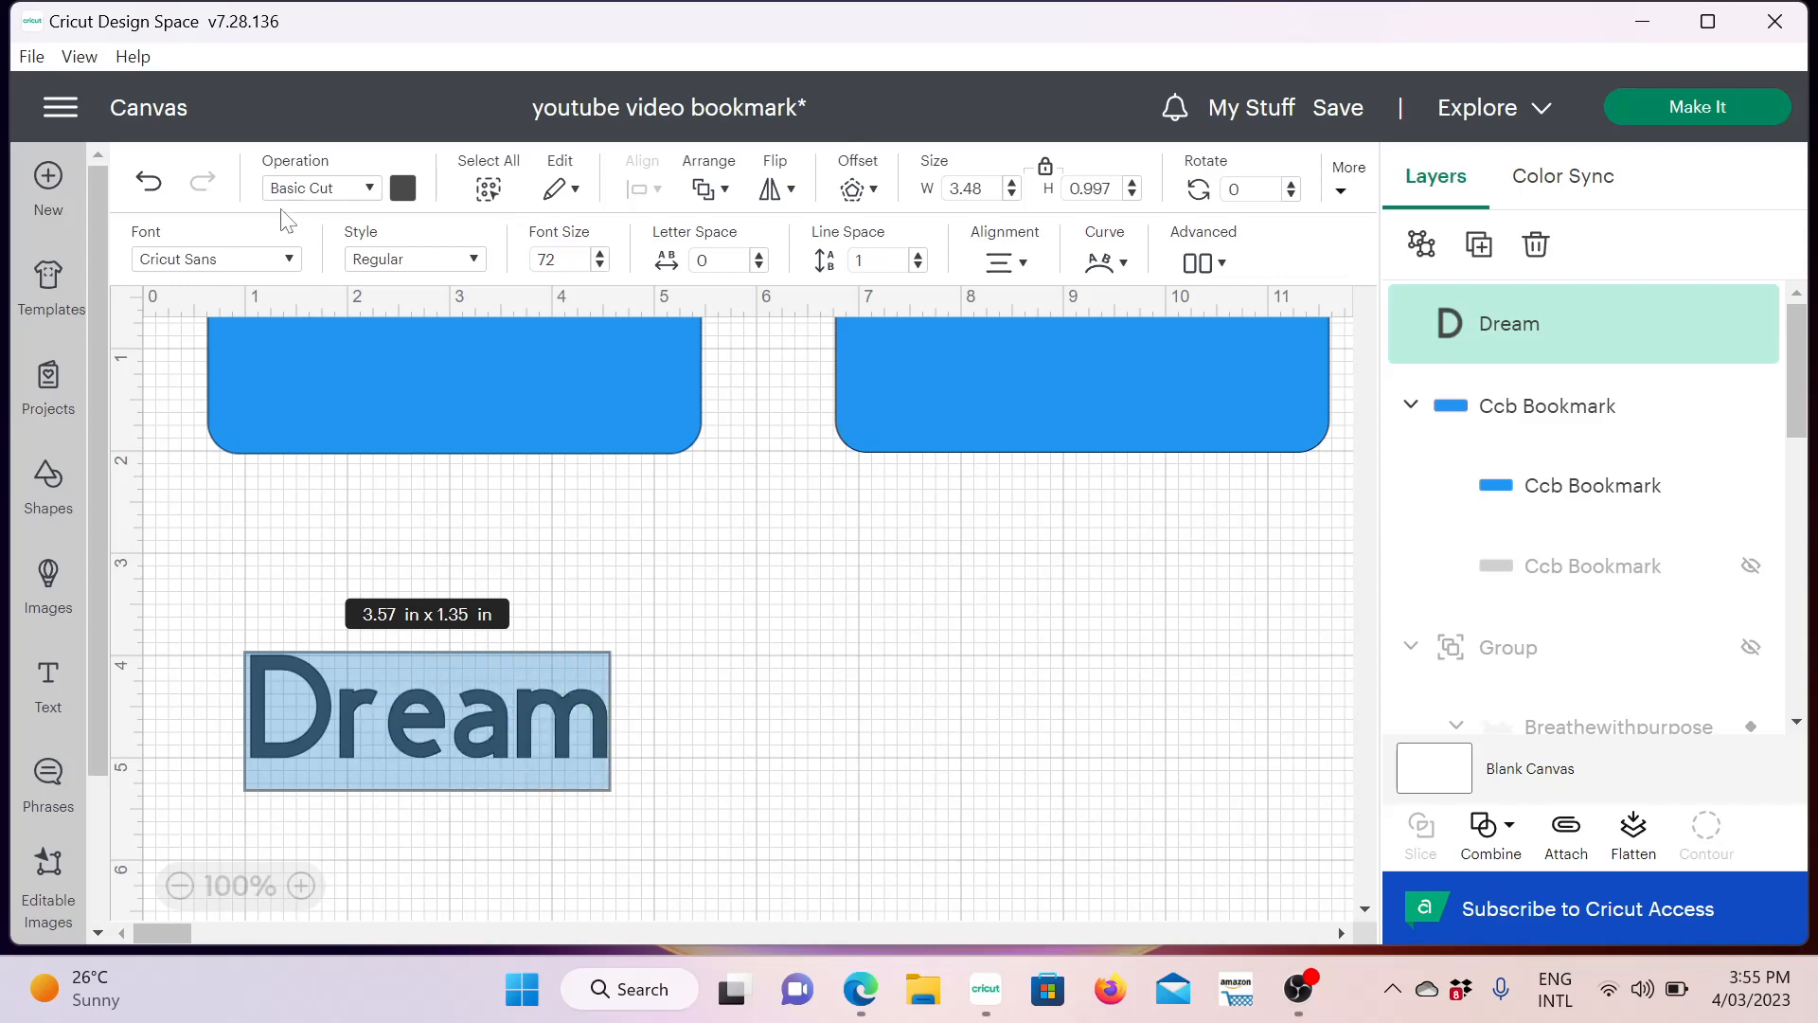
pyautogui.click(286, 258)
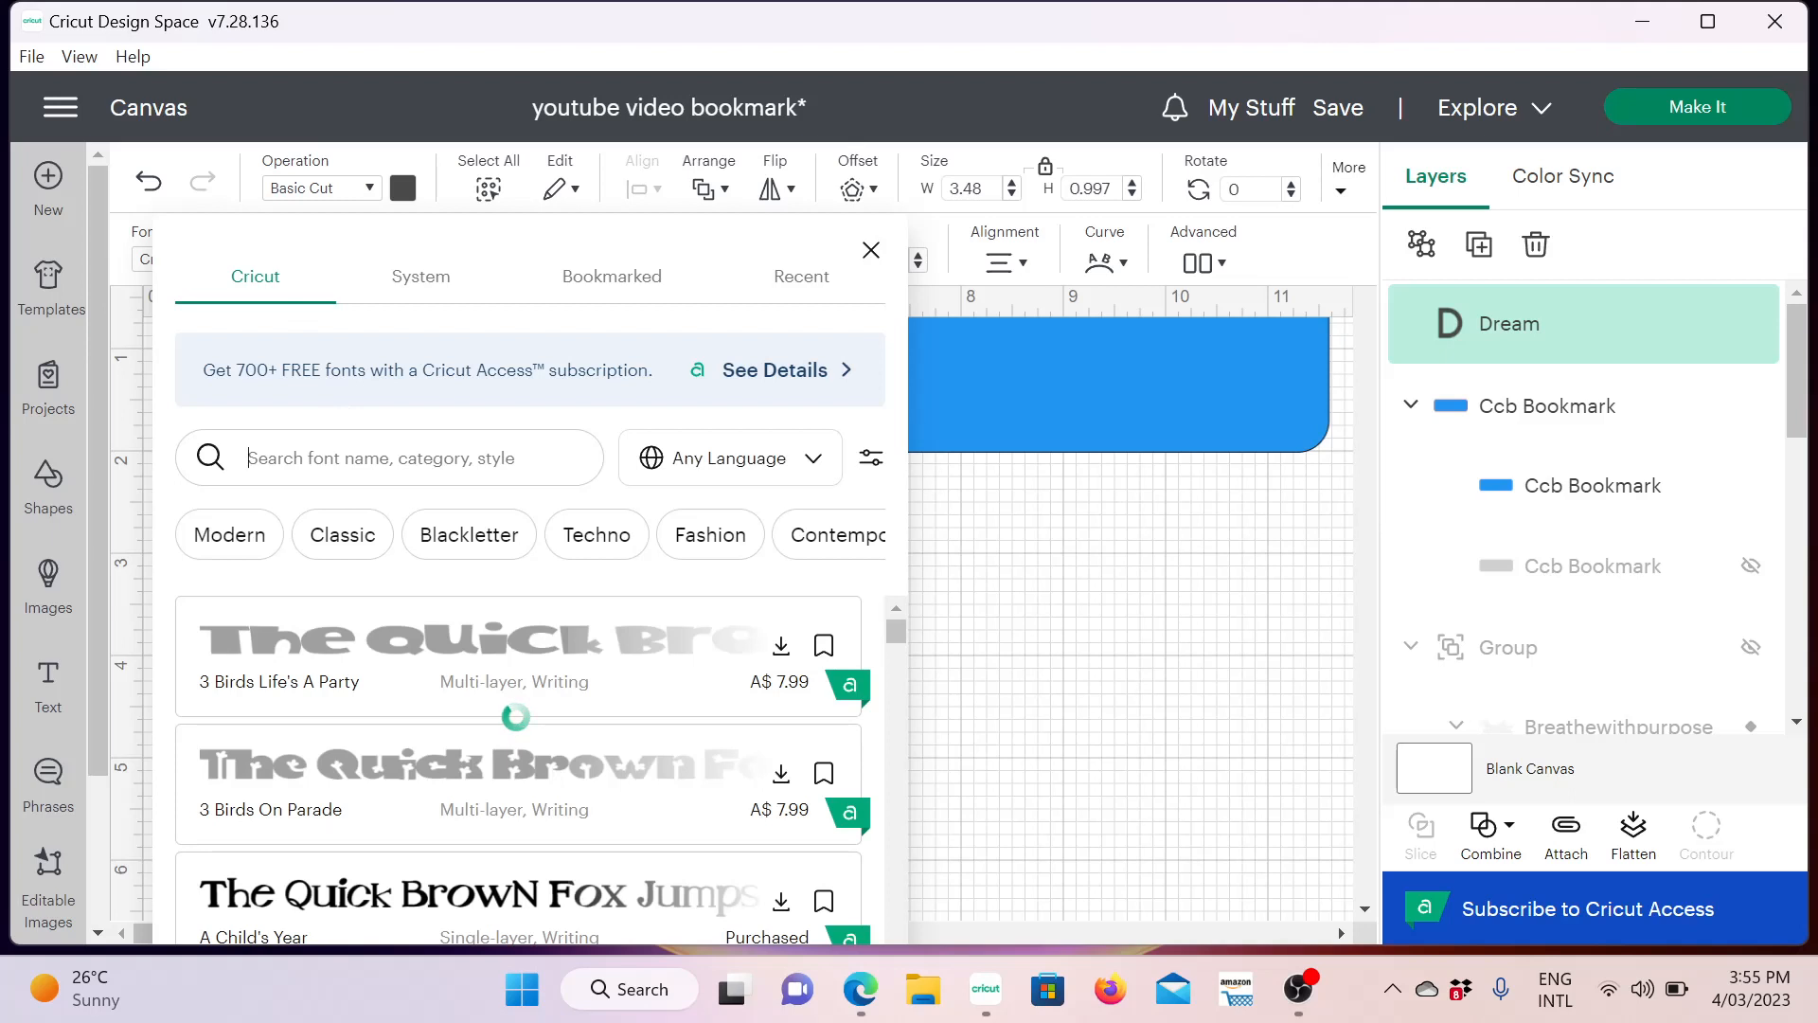
pyautogui.click(418, 302)
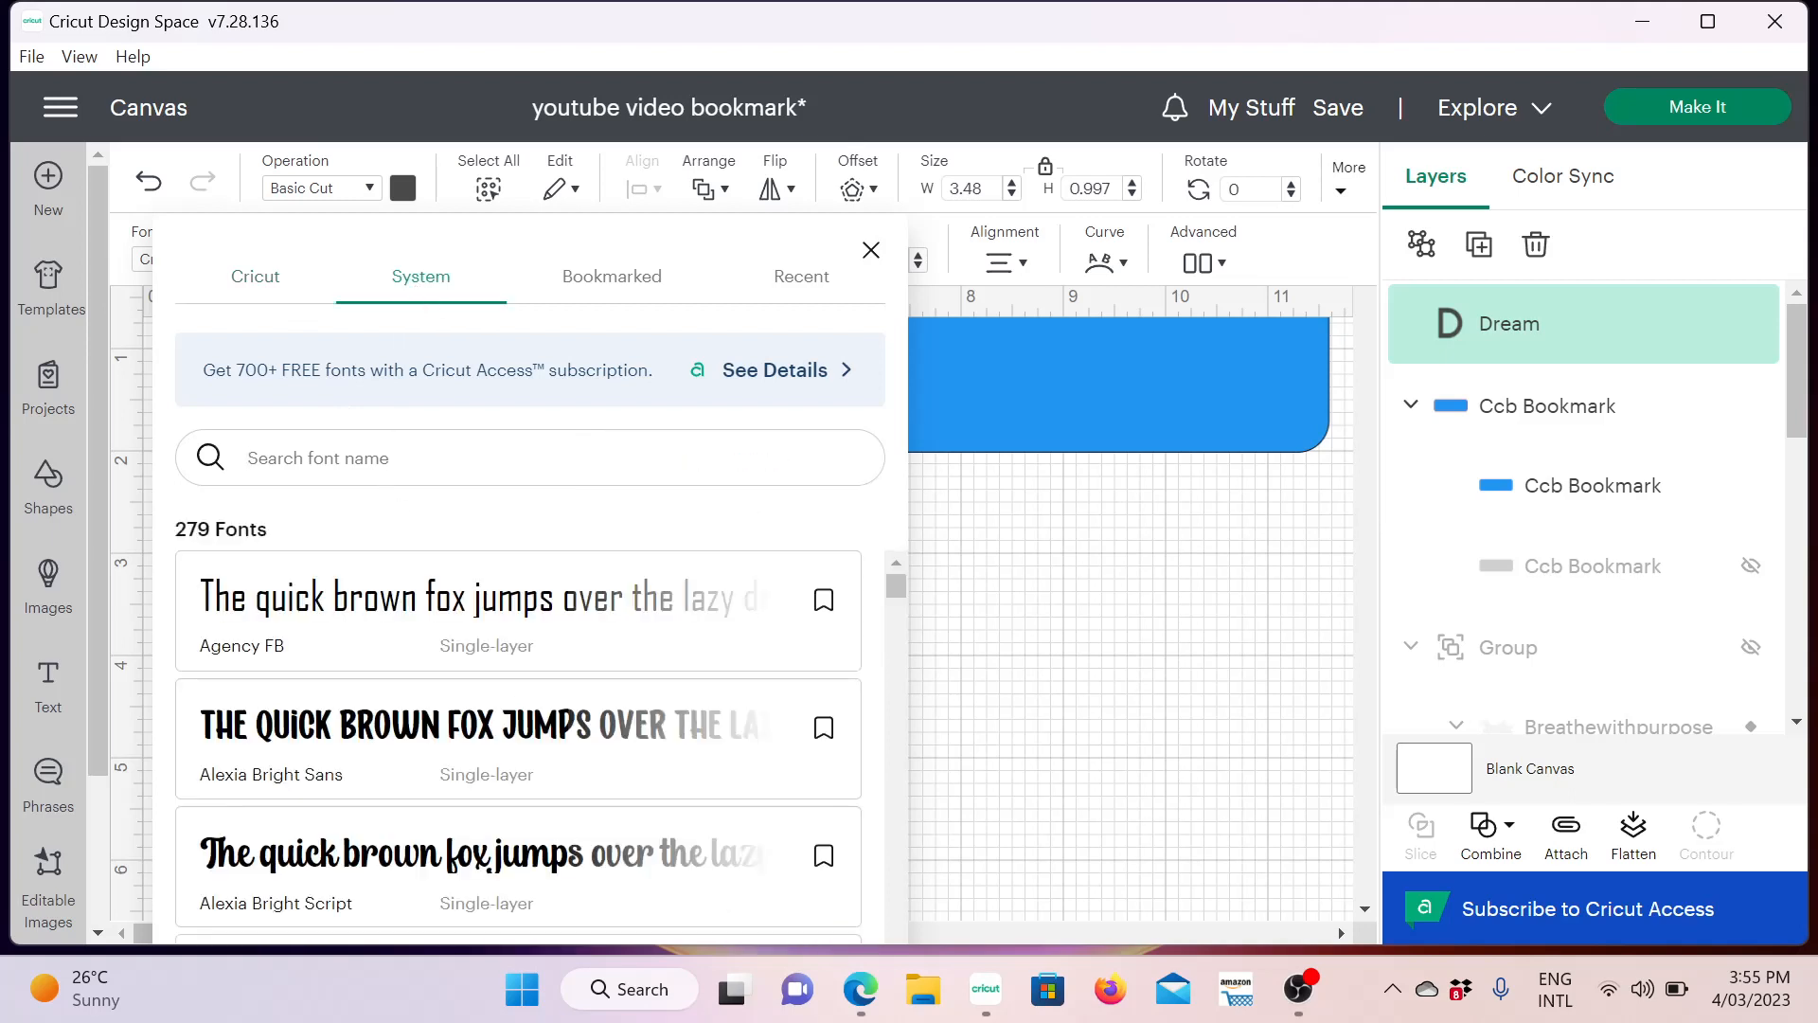
pyautogui.write('str')
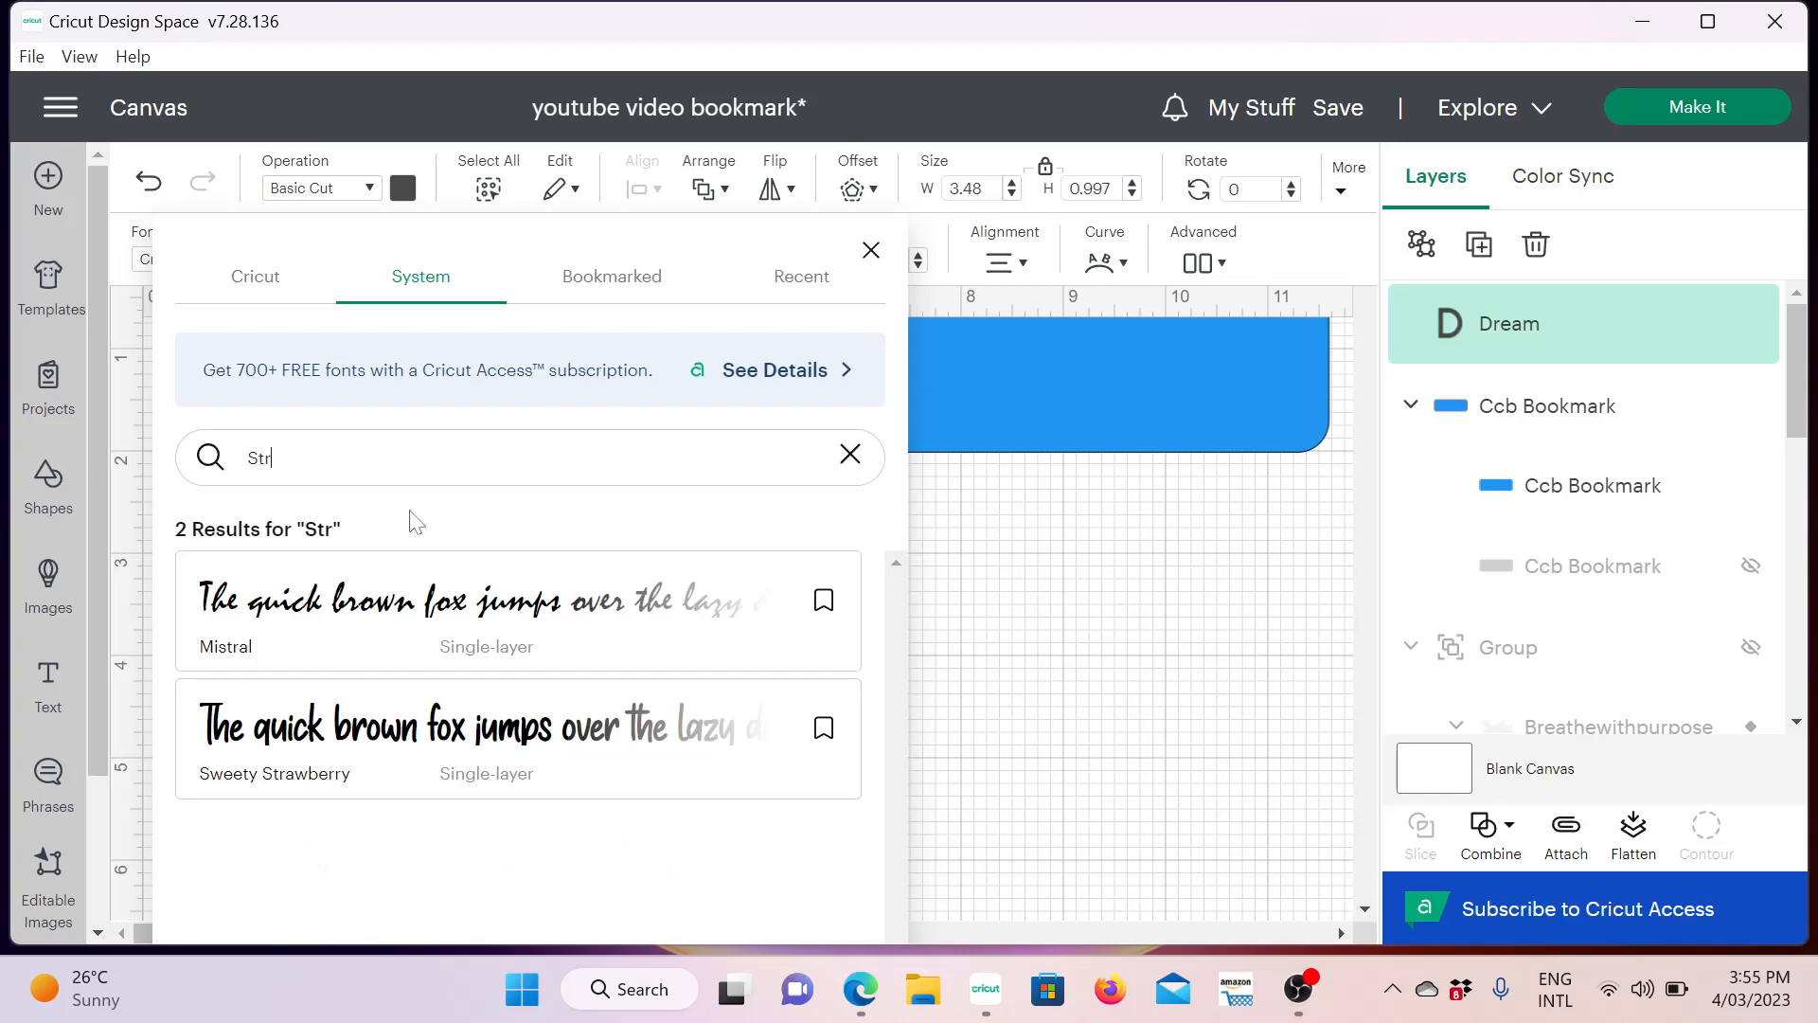
pyautogui.click(296, 745)
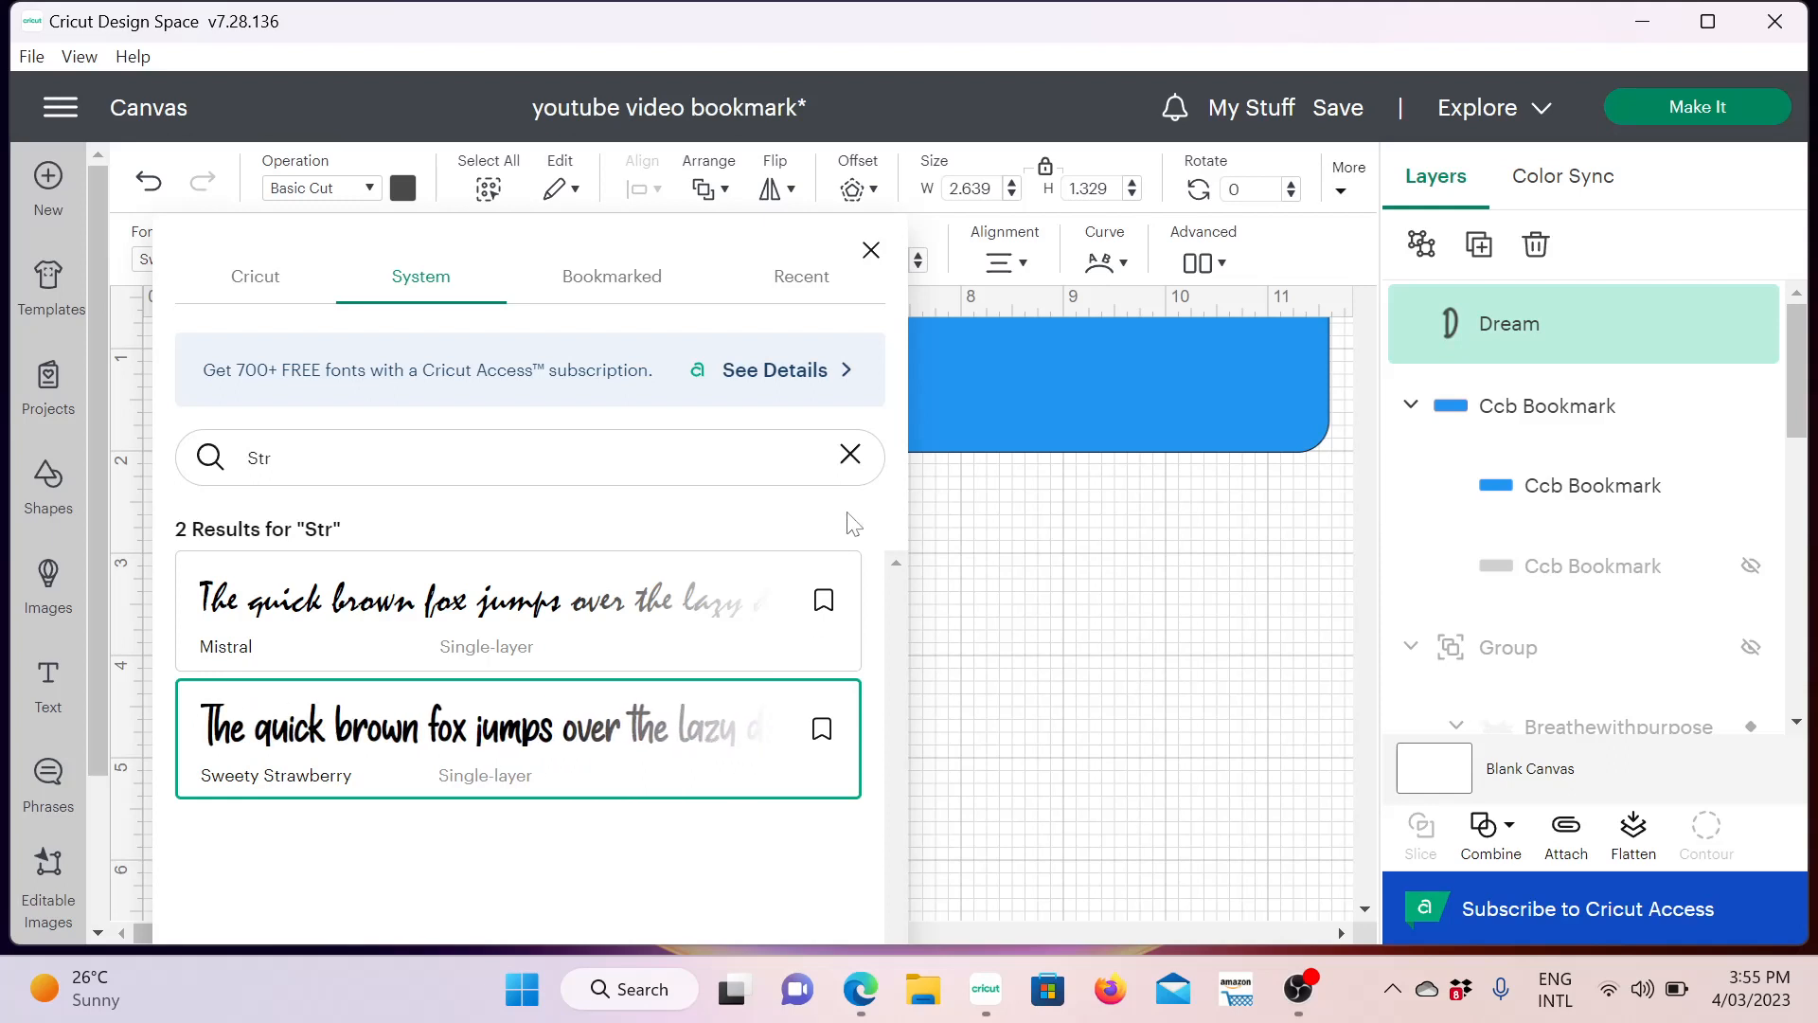
pyautogui.click(871, 251)
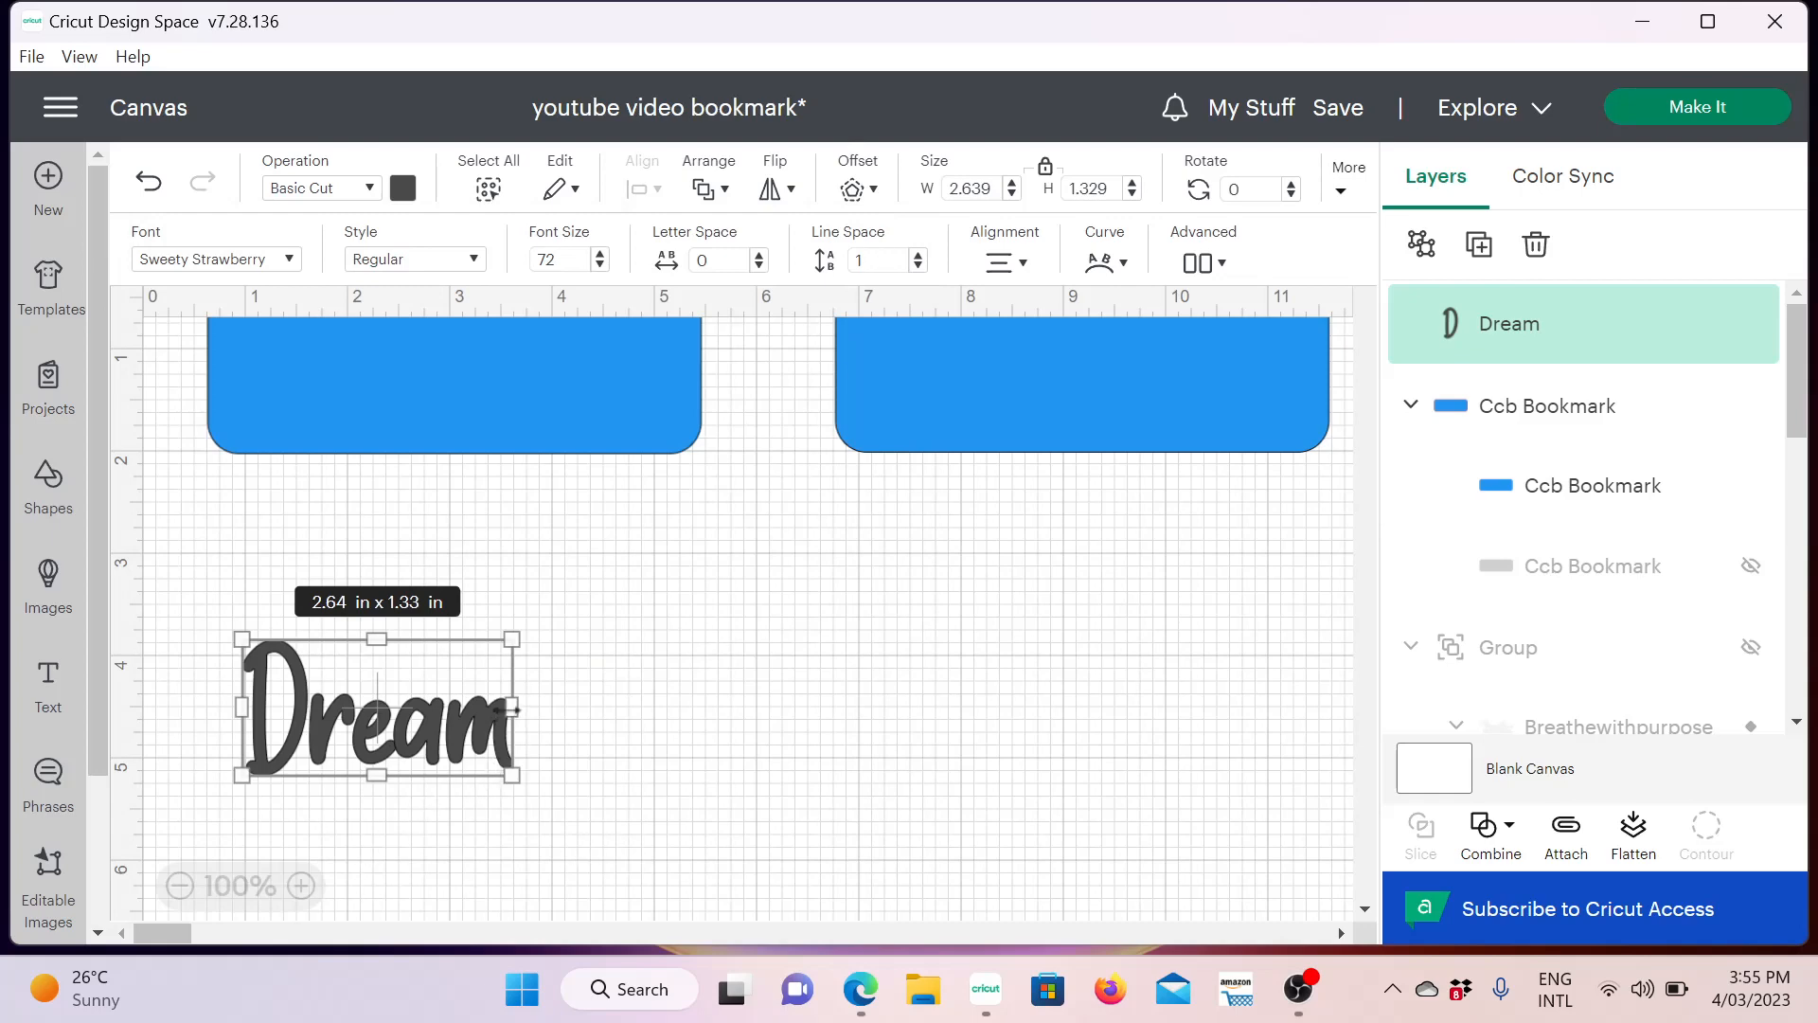
pyautogui.moveTo(512, 708); pyautogui.dragTo(520, 709)
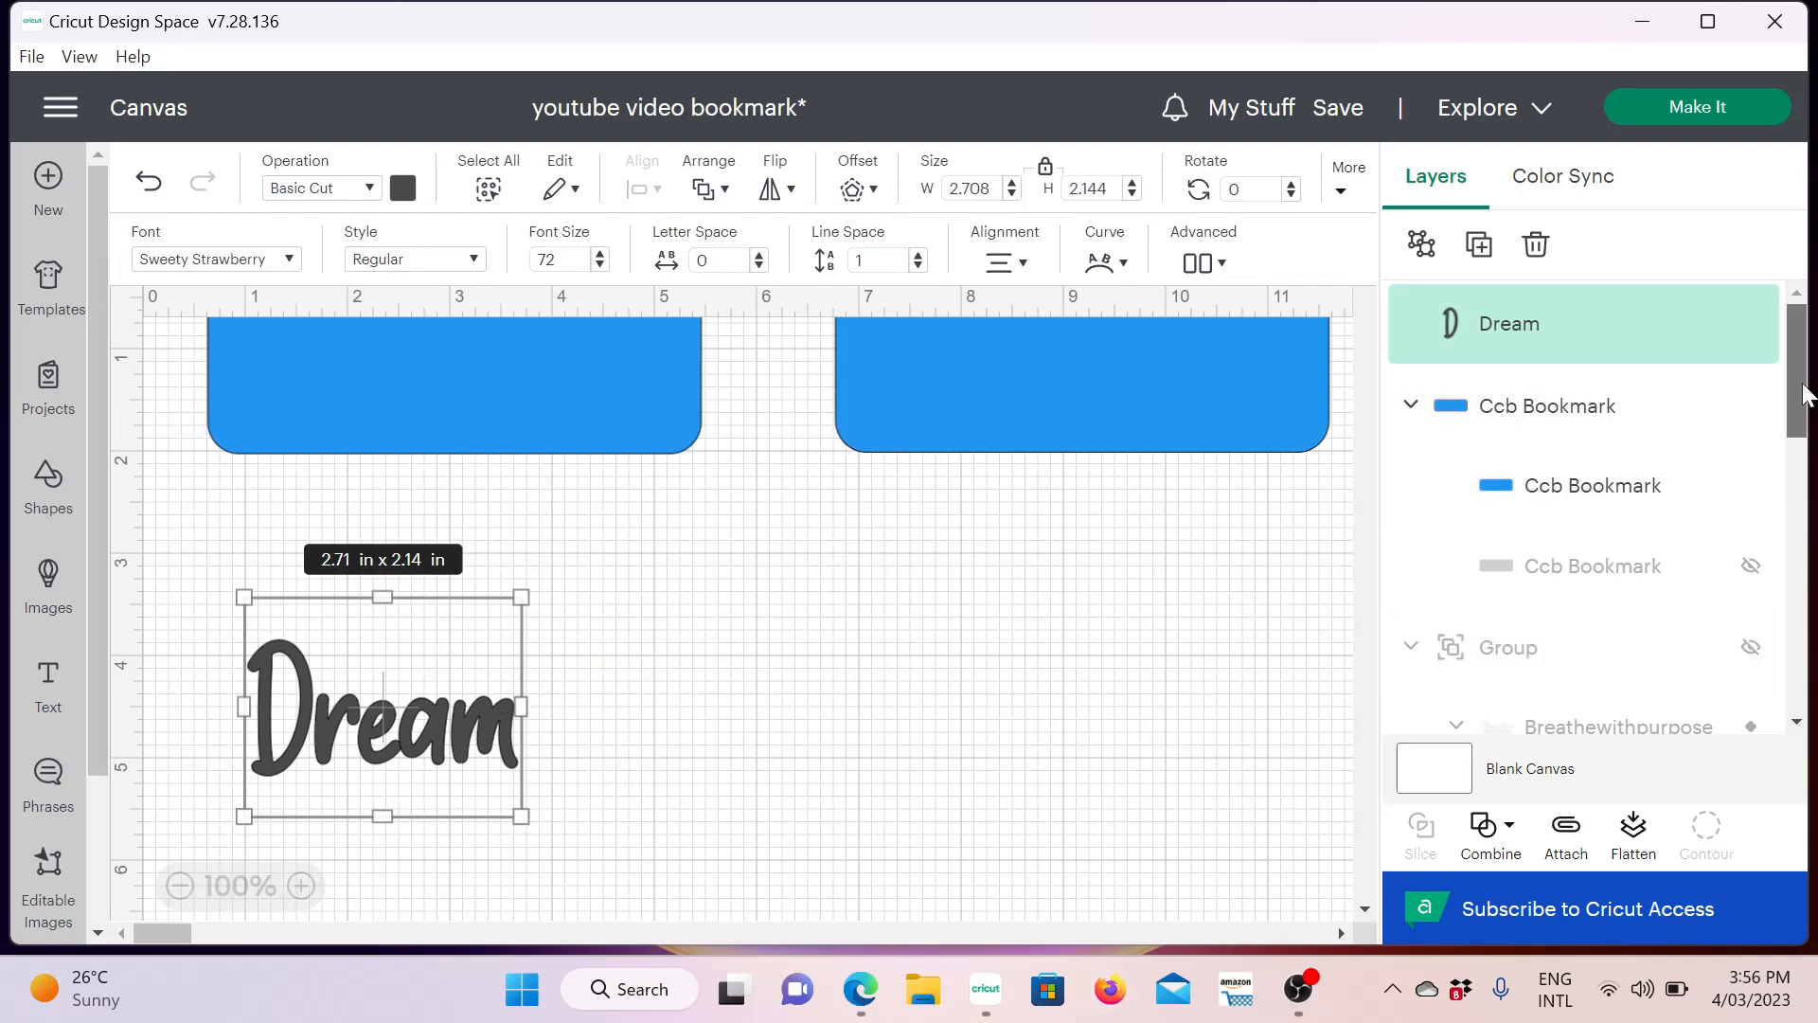
# Move the first bookmark down beside the Dream text and place the text on top of the bookmark
pyautogui.moveTo(591, 405); pyautogui.dragTo(970, 771)
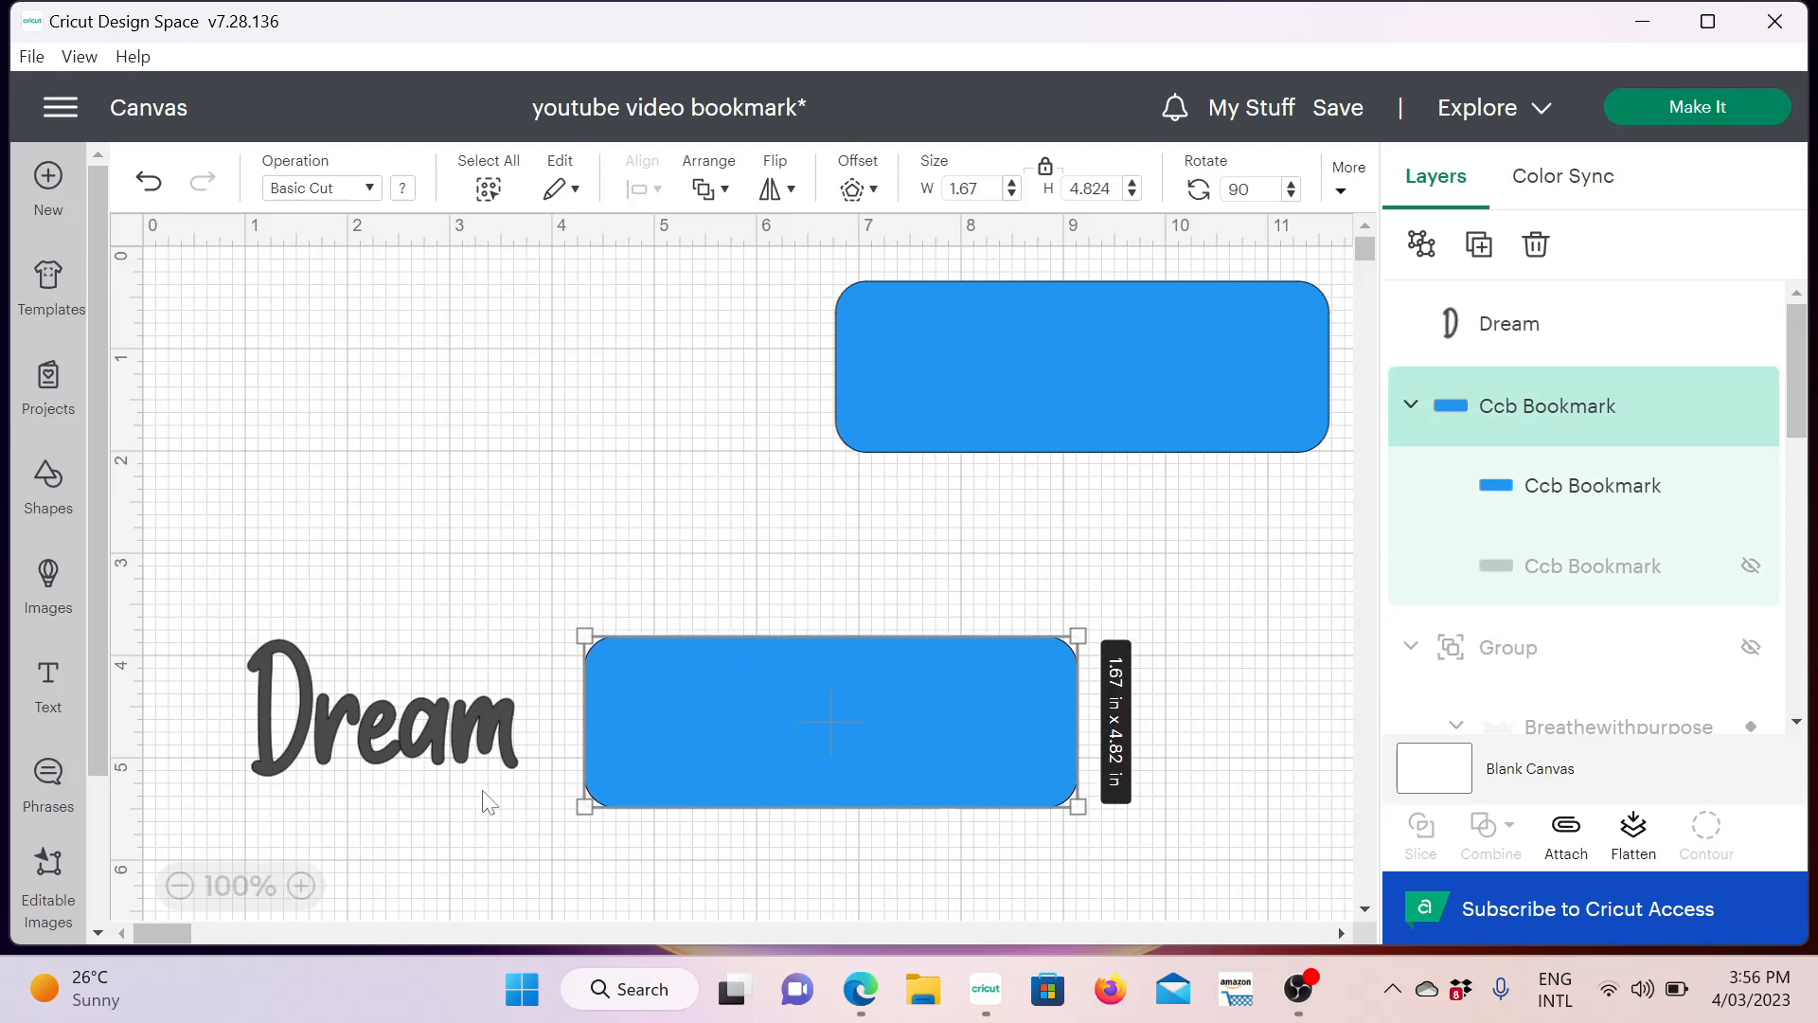
pyautogui.click(399, 750)
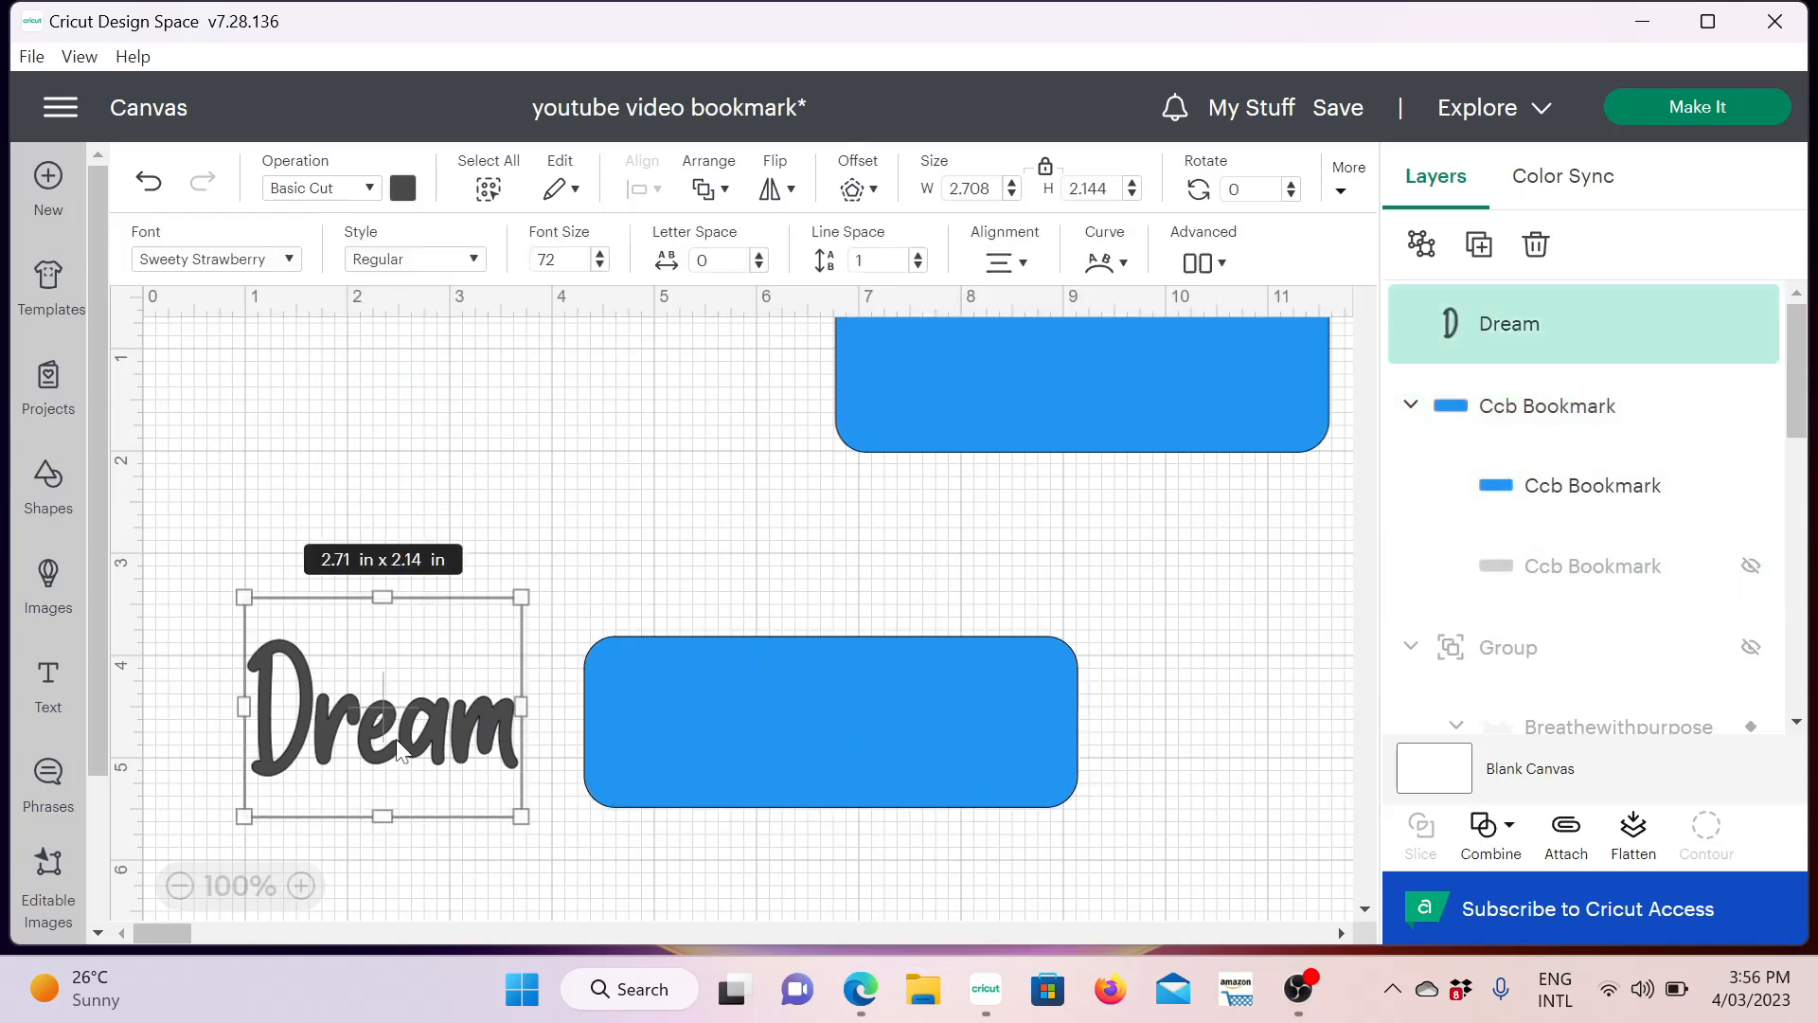
pyautogui.moveTo(400, 751); pyautogui.dragTo(767, 750)
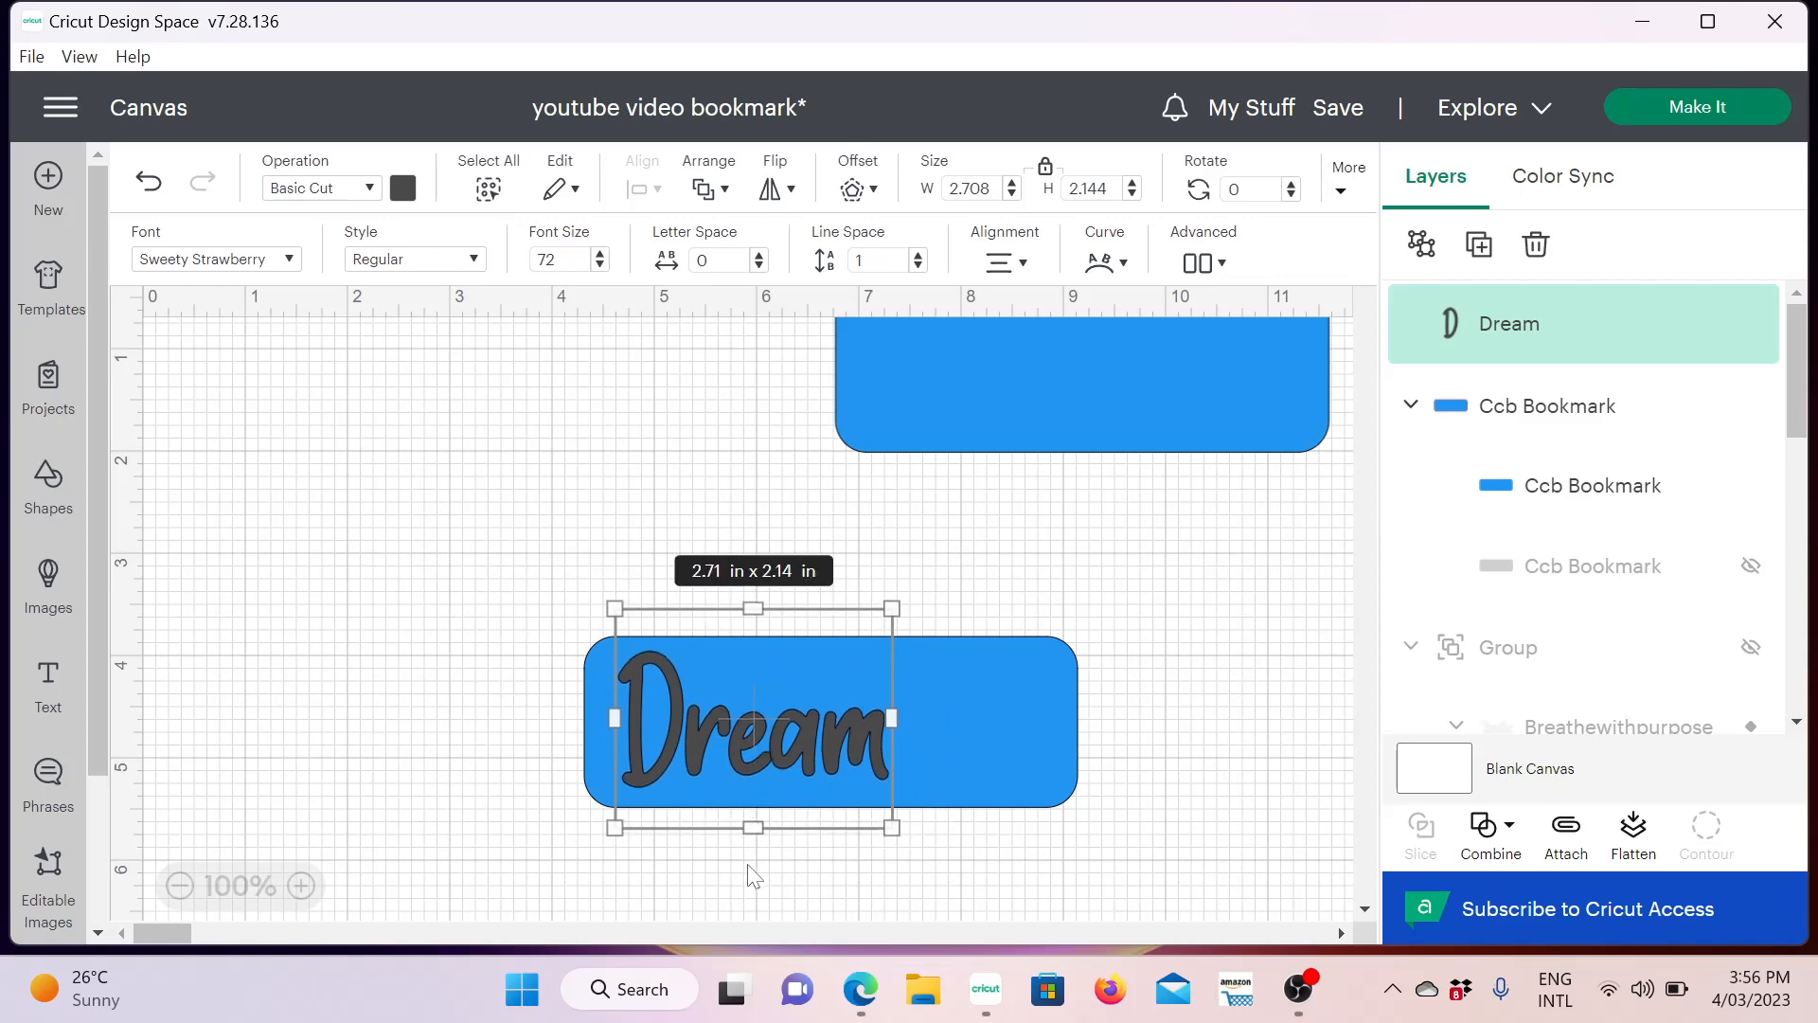
# Recolor the Dream text white and deselect it
pyautogui.click(403, 188)
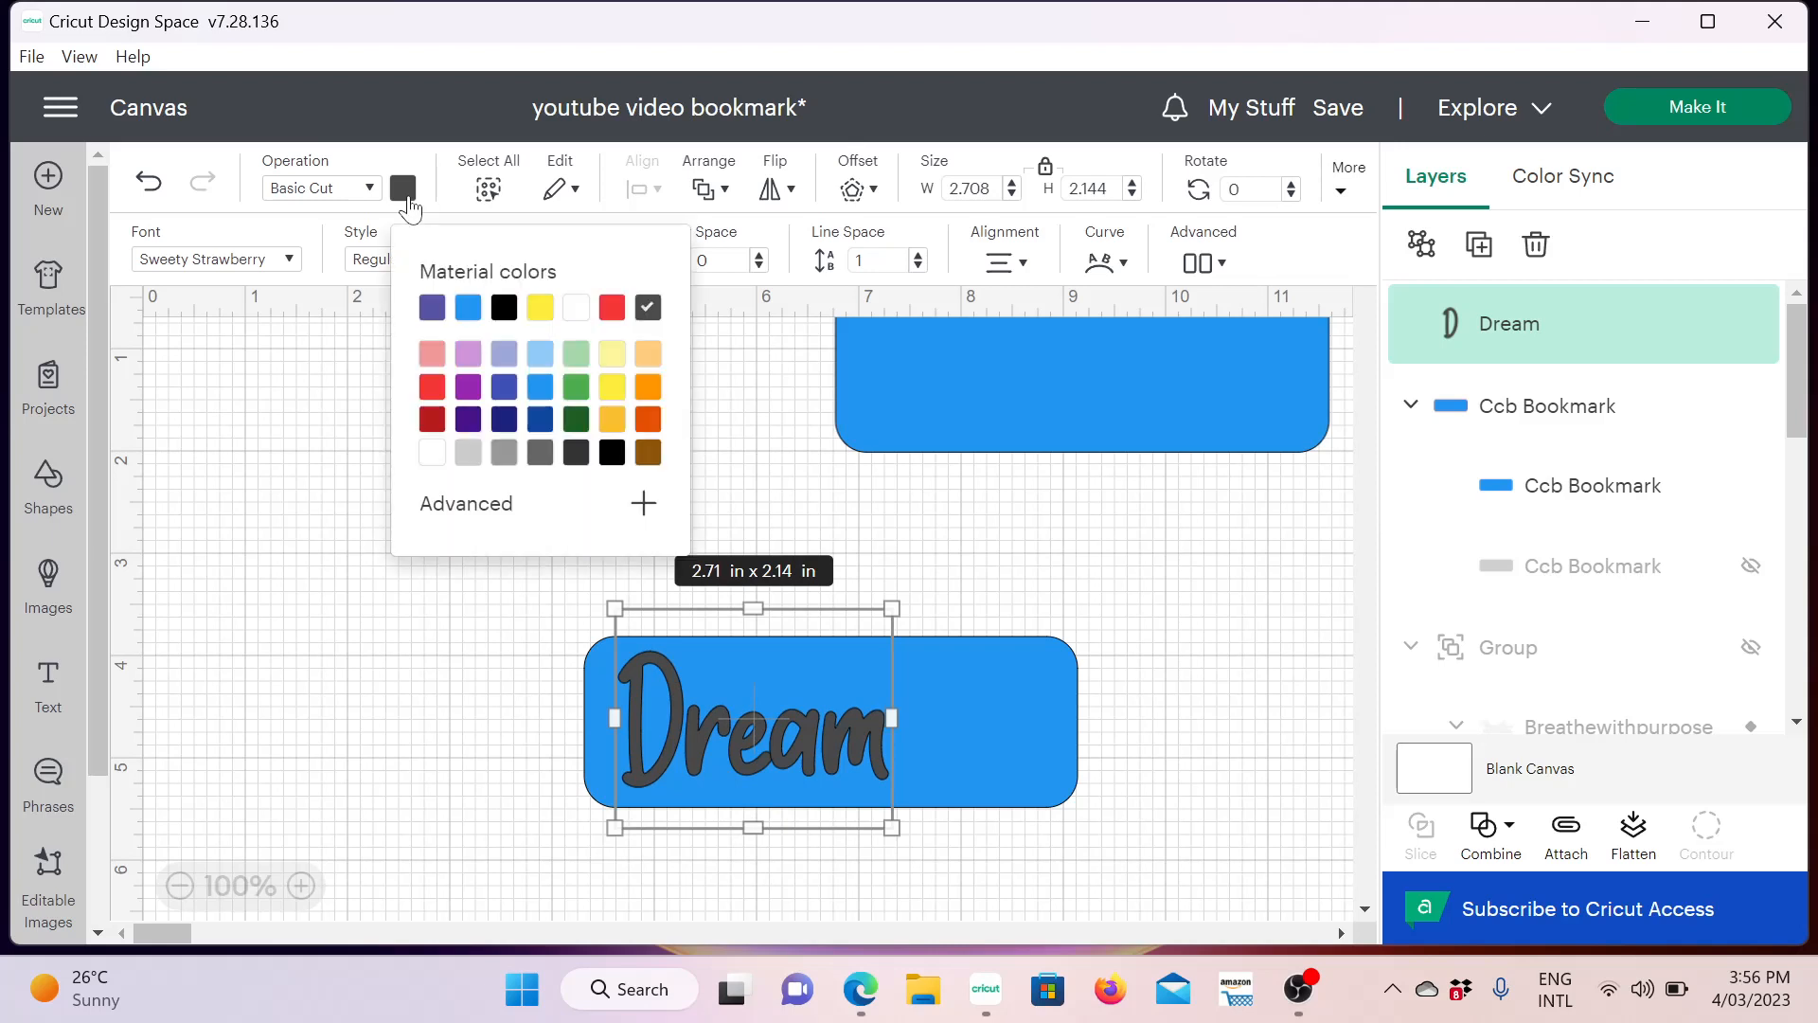
pyautogui.click(574, 309)
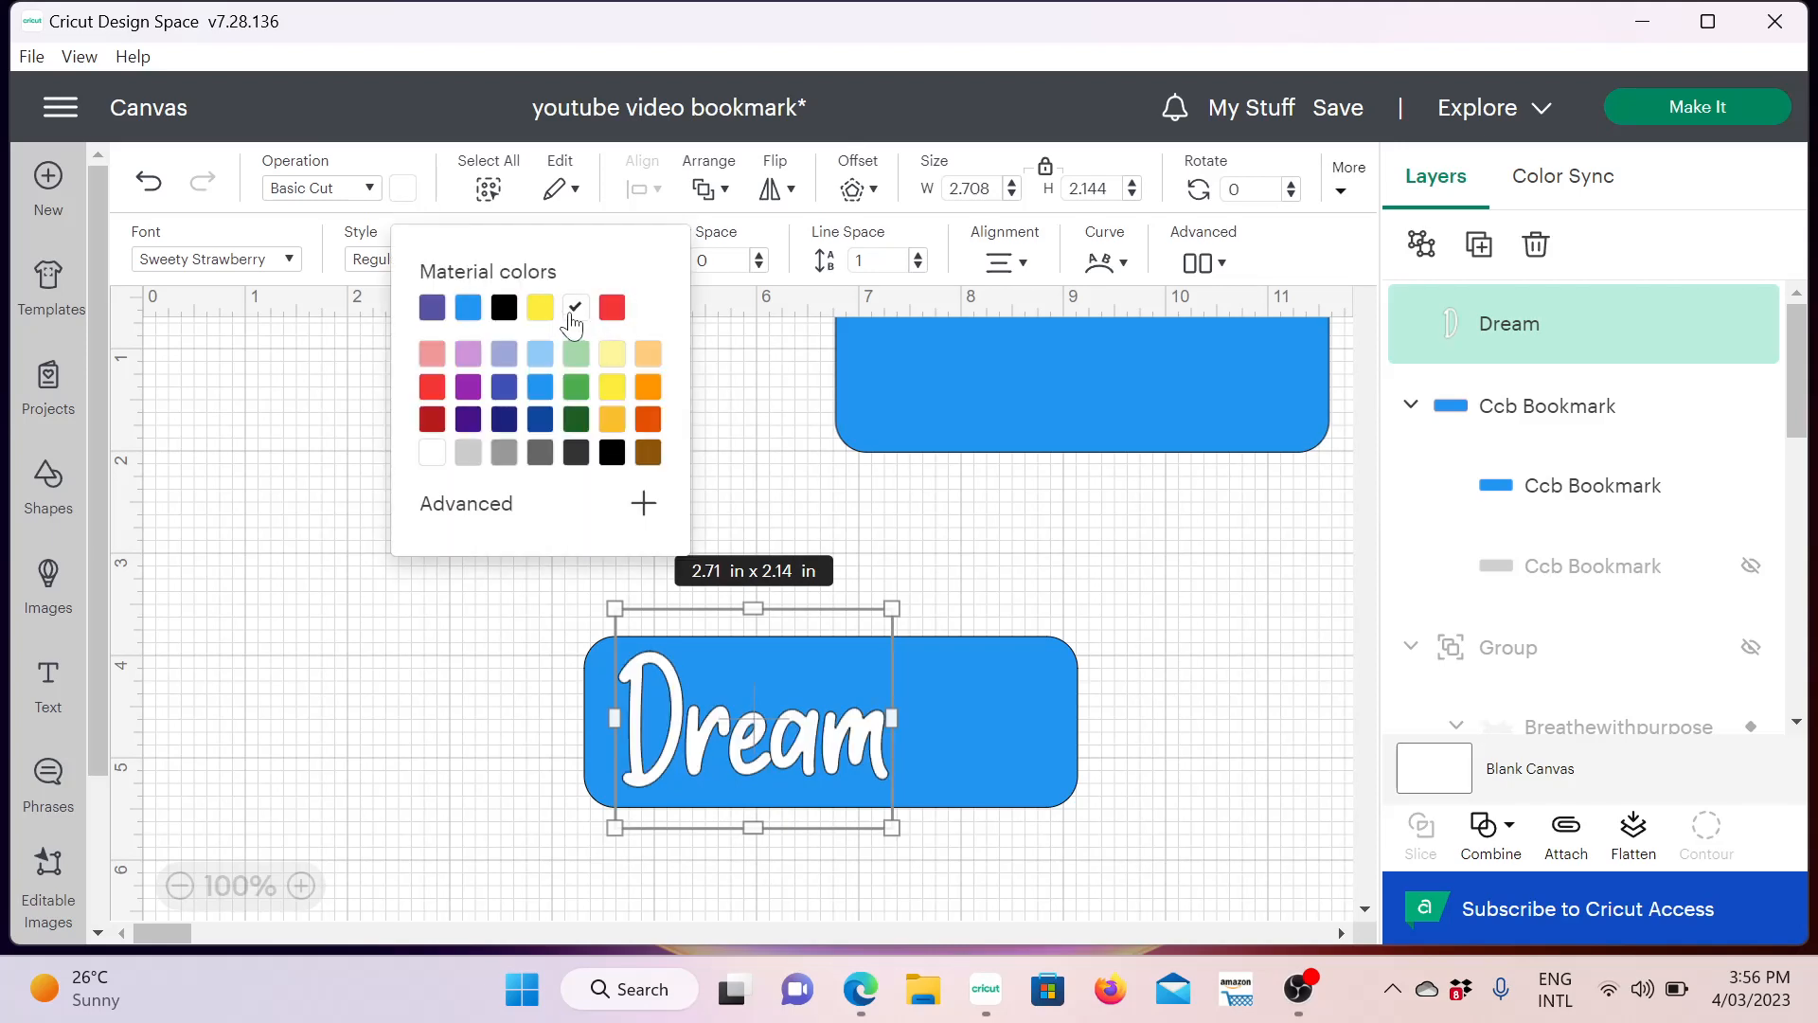
pyautogui.click(1119, 735)
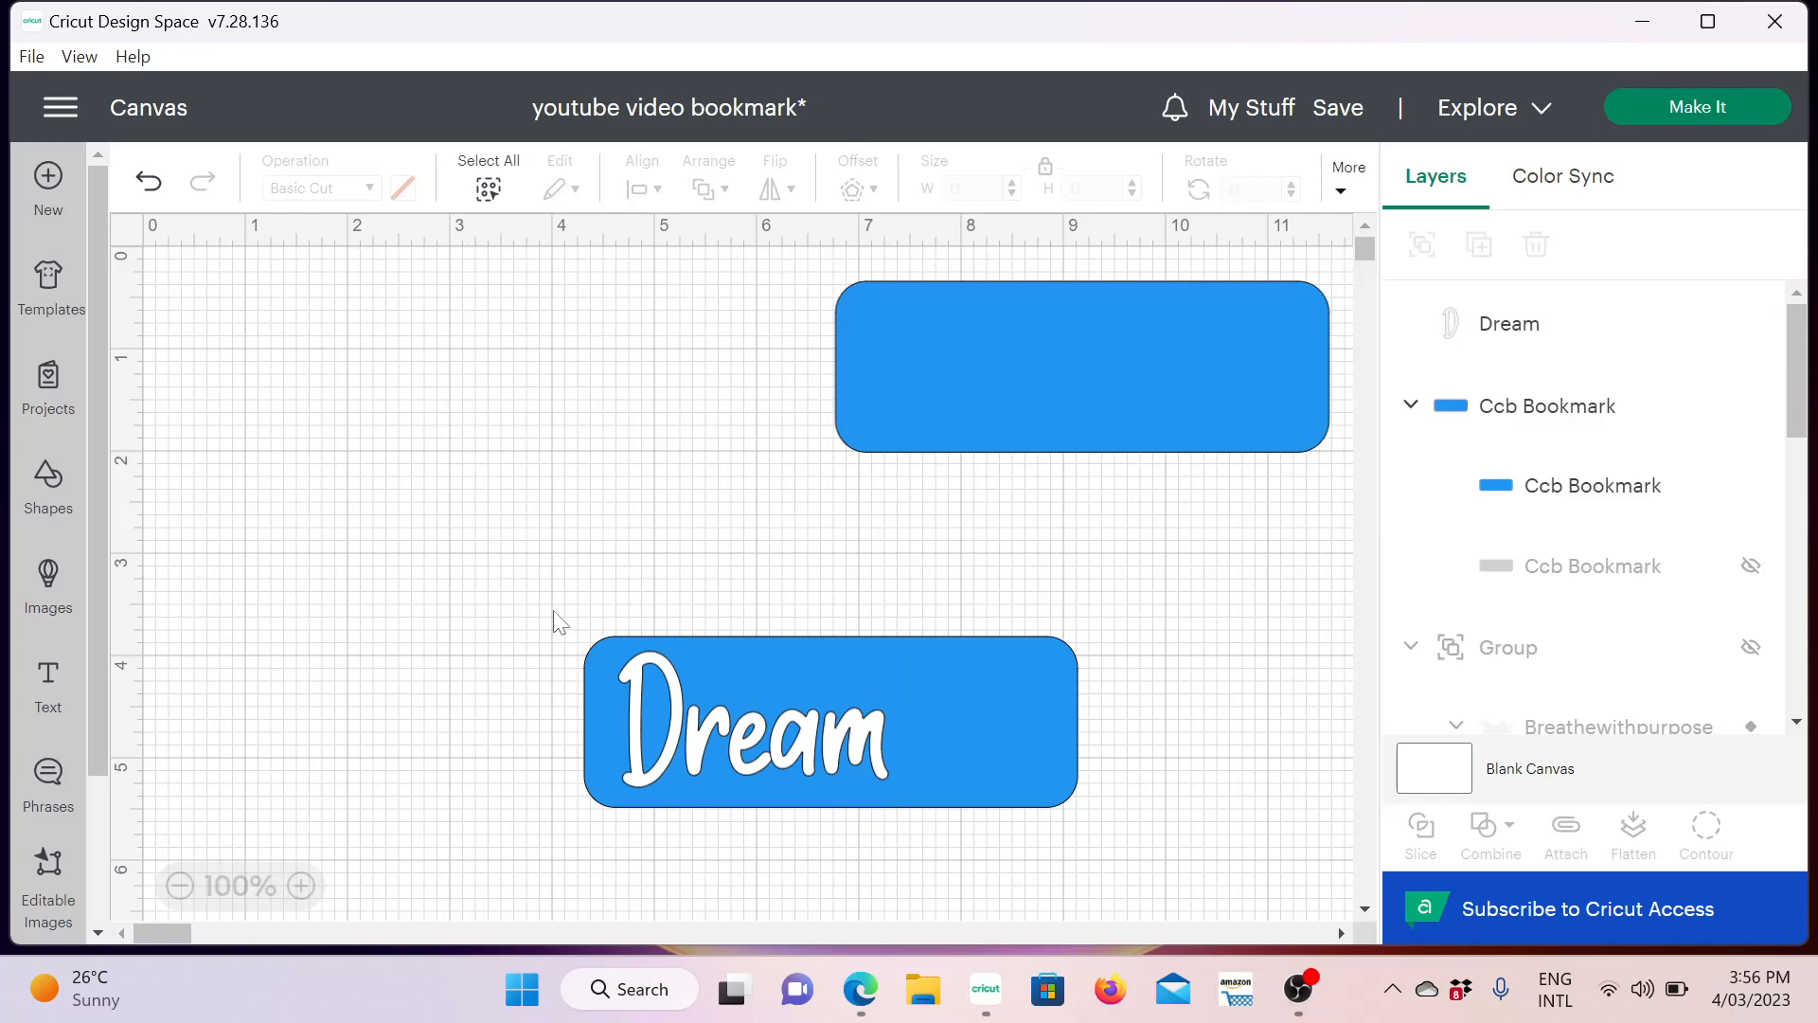
# Select the Dream text together with its bookmark and center them horizontally
pyautogui.moveTo(553, 610); pyautogui.dragTo(1141, 834)
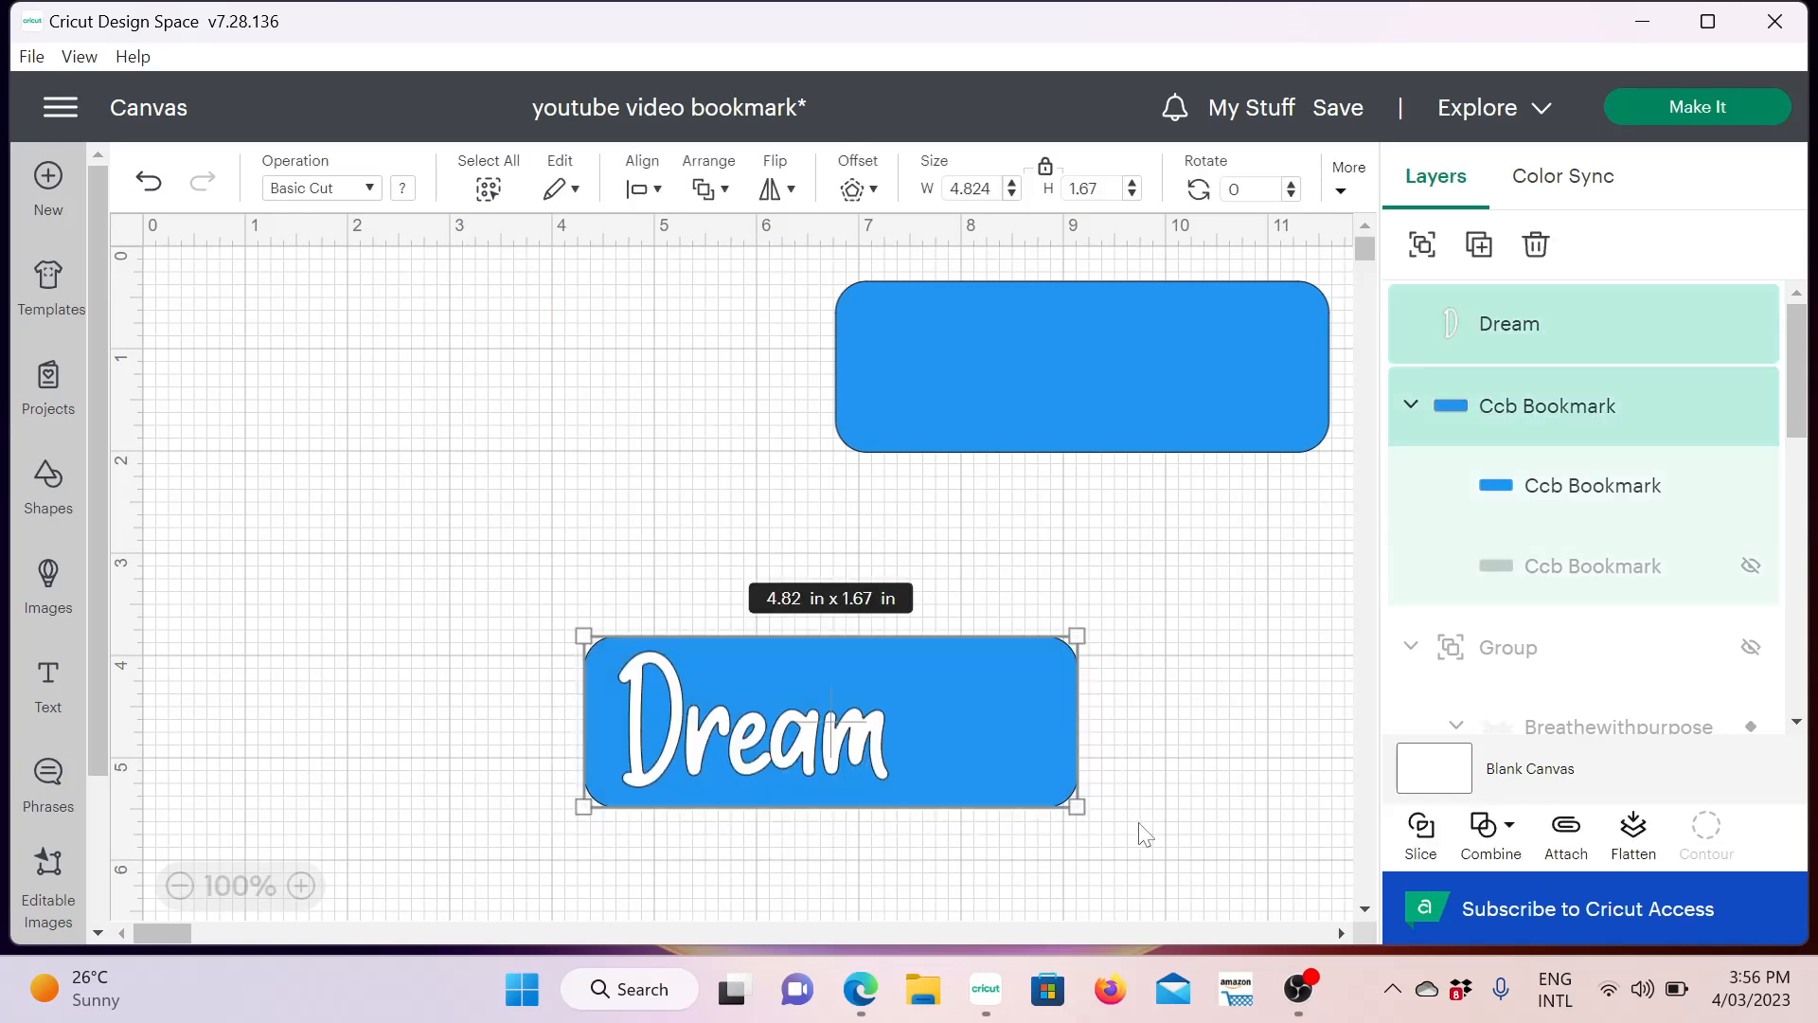
pyautogui.click(640, 190)
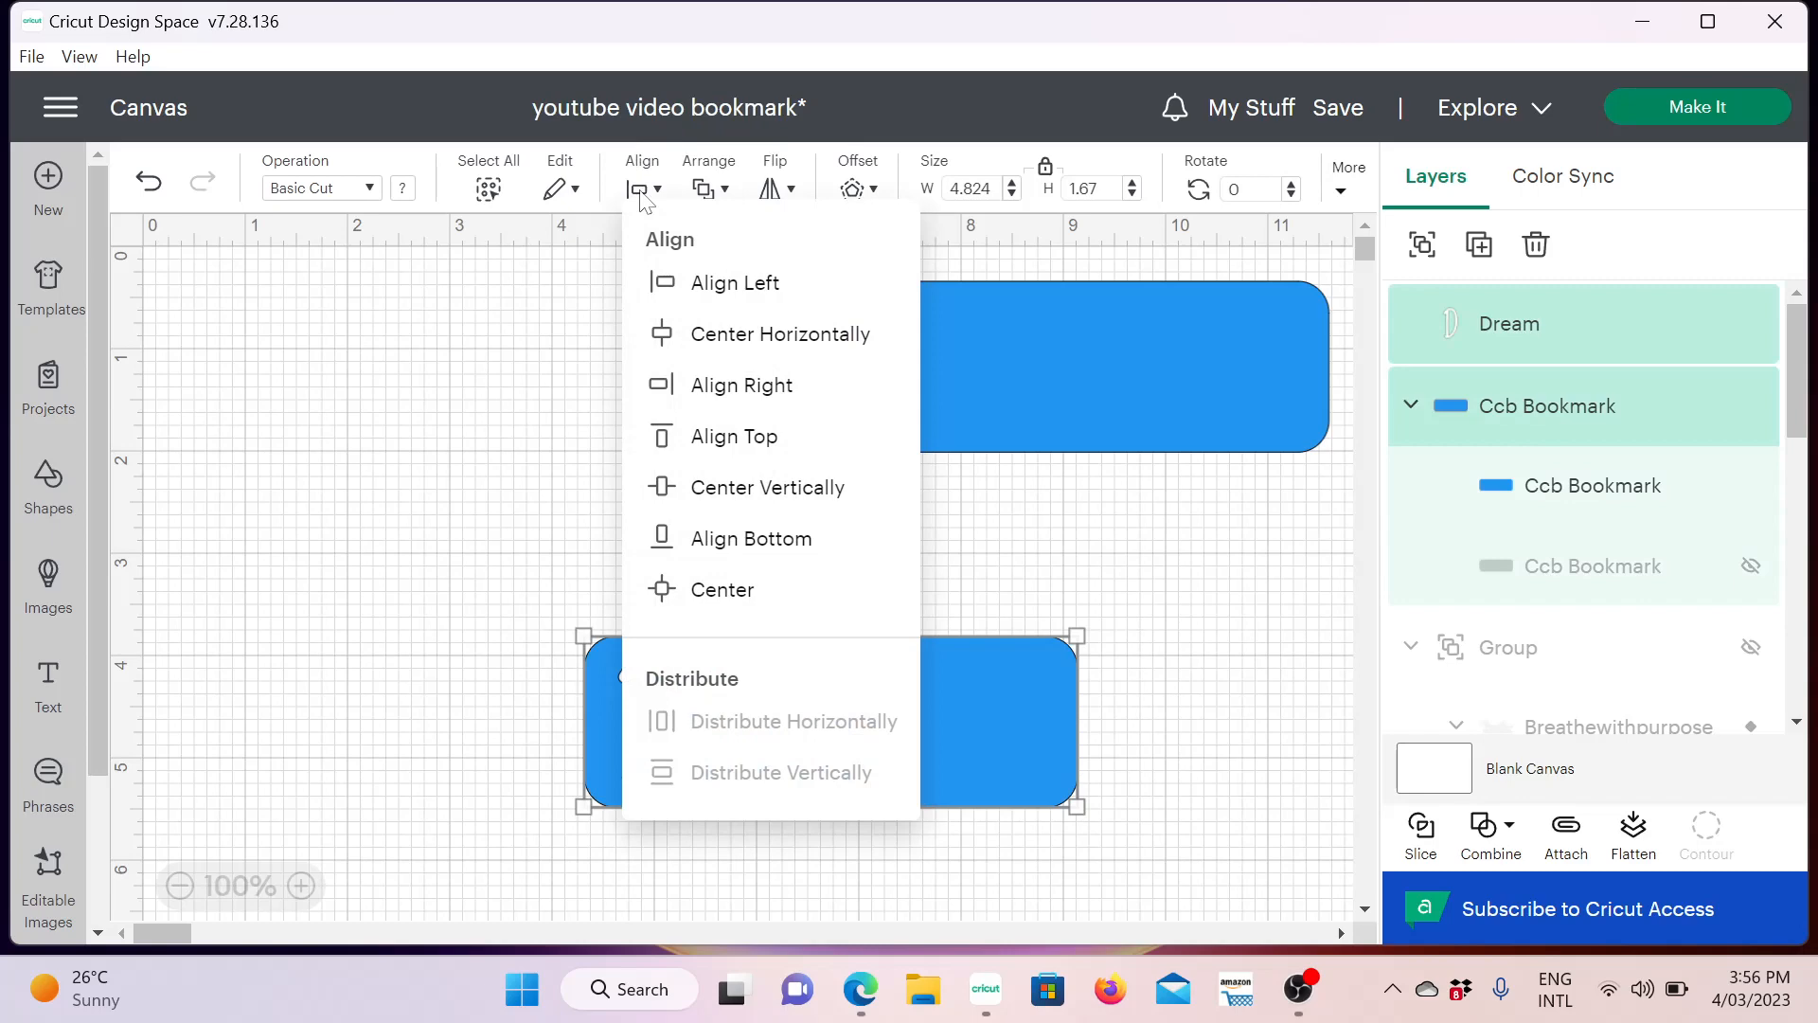
pyautogui.click(733, 345)
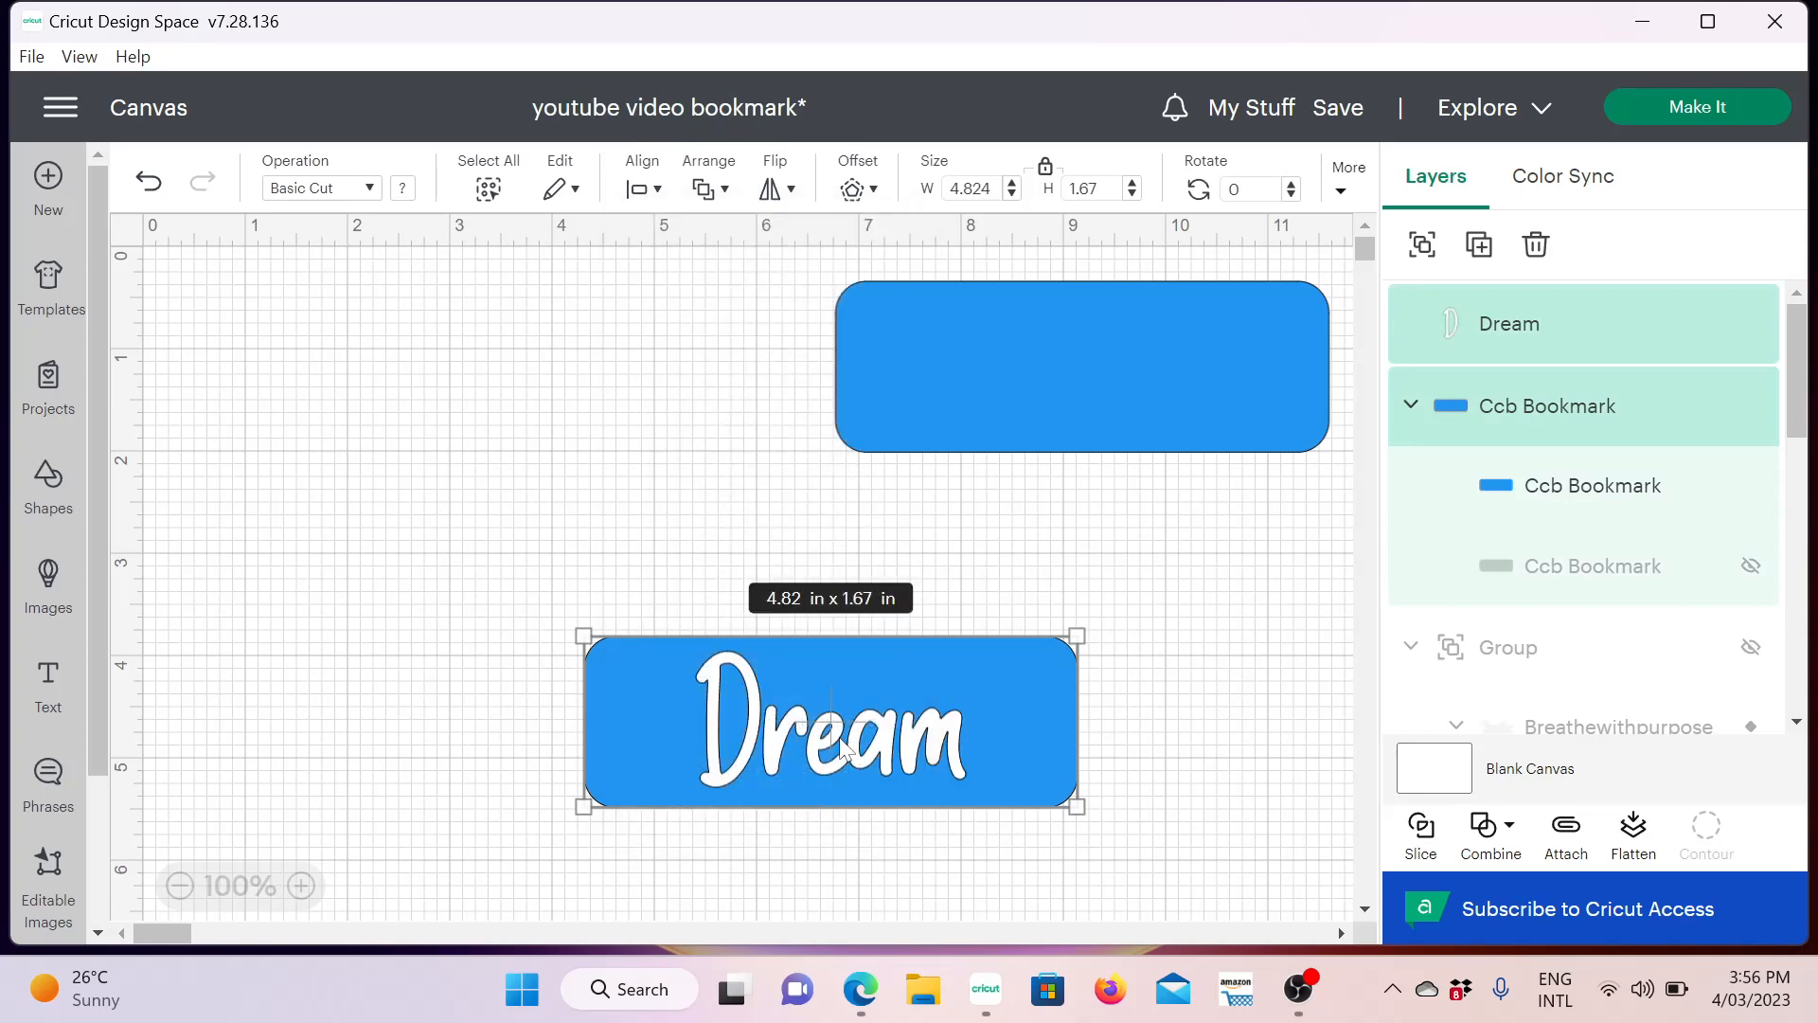
# Insert the free solid Star shape and shrink it to about 1.14 x 1.08 in
pyautogui.click(950, 879)
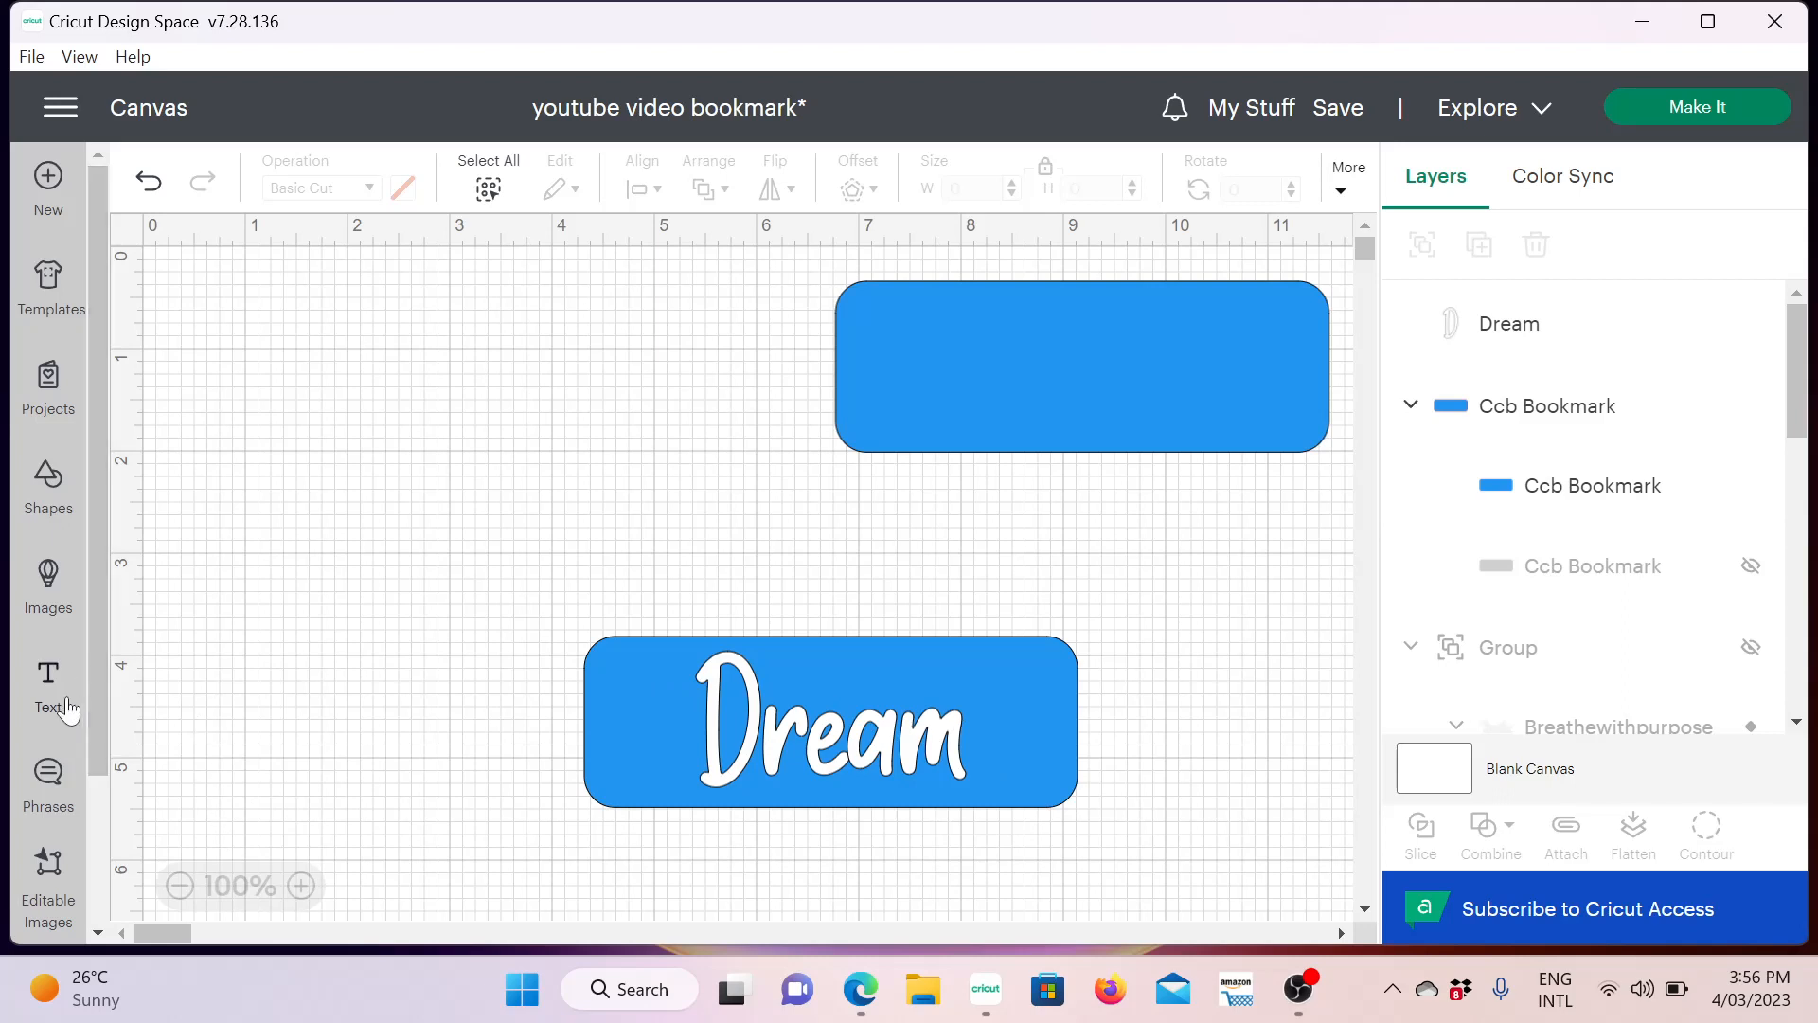
pyautogui.moveTo(91, 703)
pyautogui.mouseDown()
pyautogui.moveTo(94, 800)
pyautogui.moveTo(89, 669)
pyautogui.mouseUp()
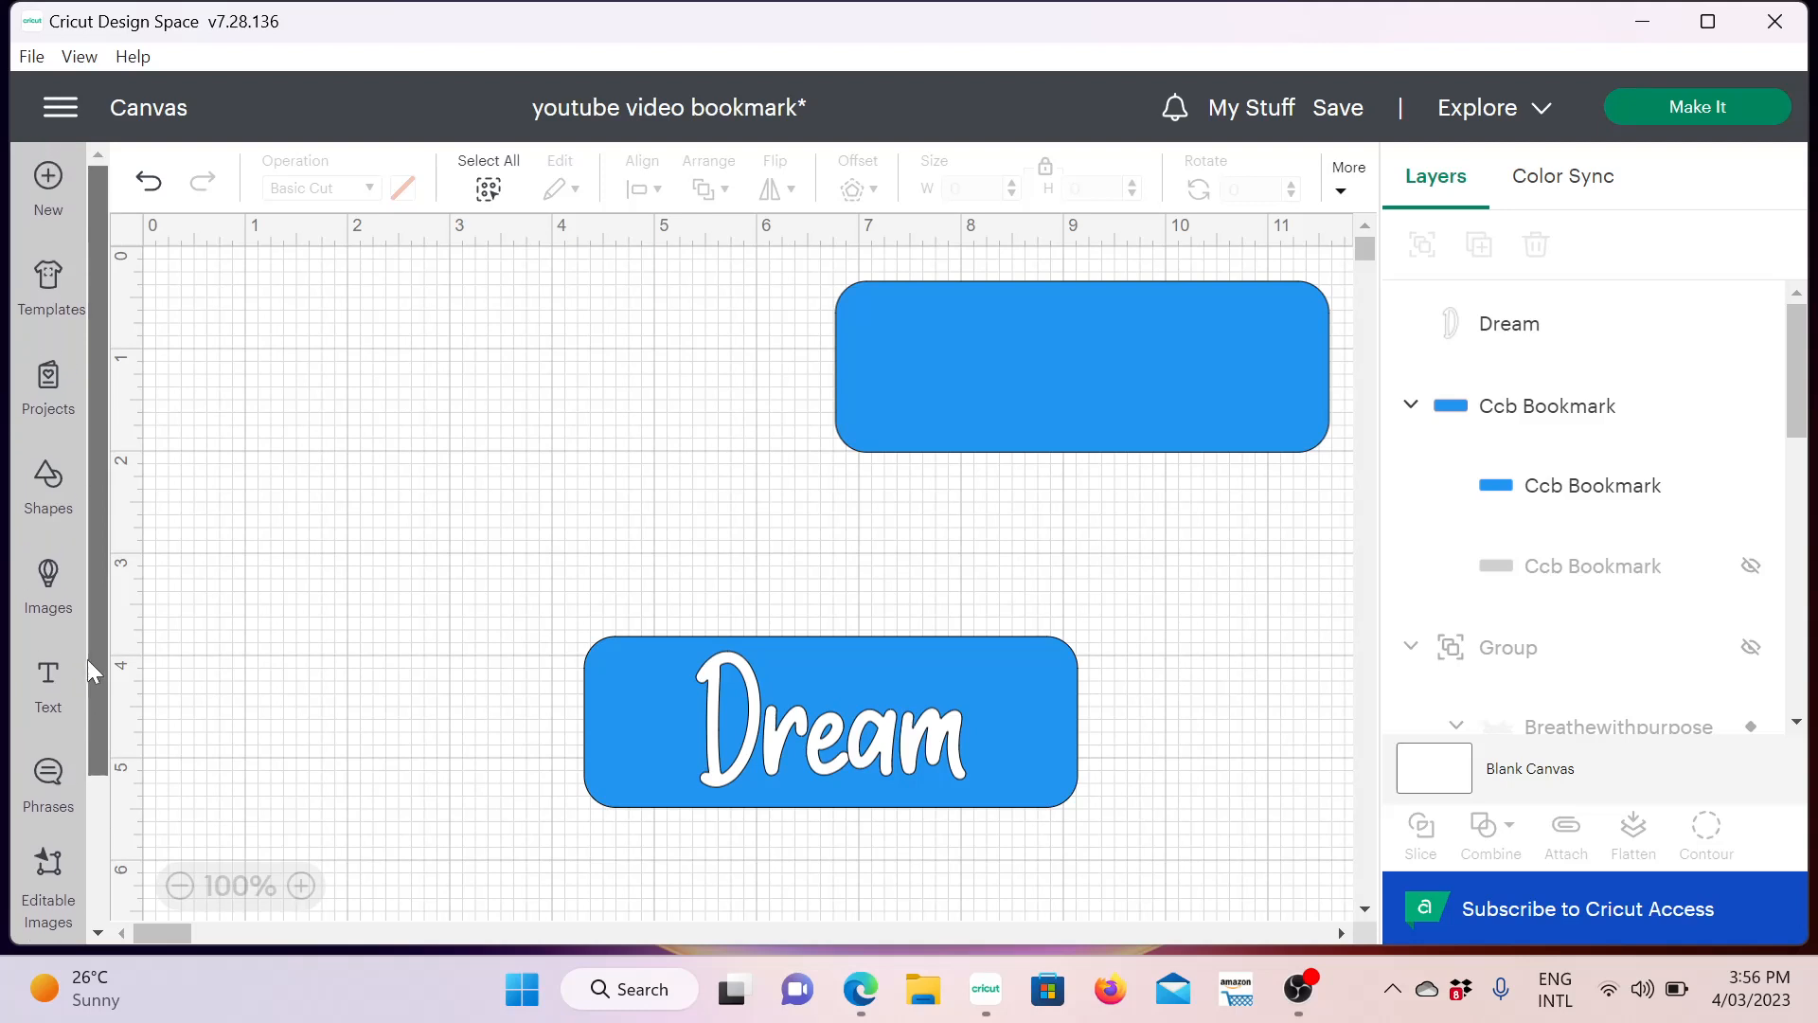
pyautogui.click(42, 489)
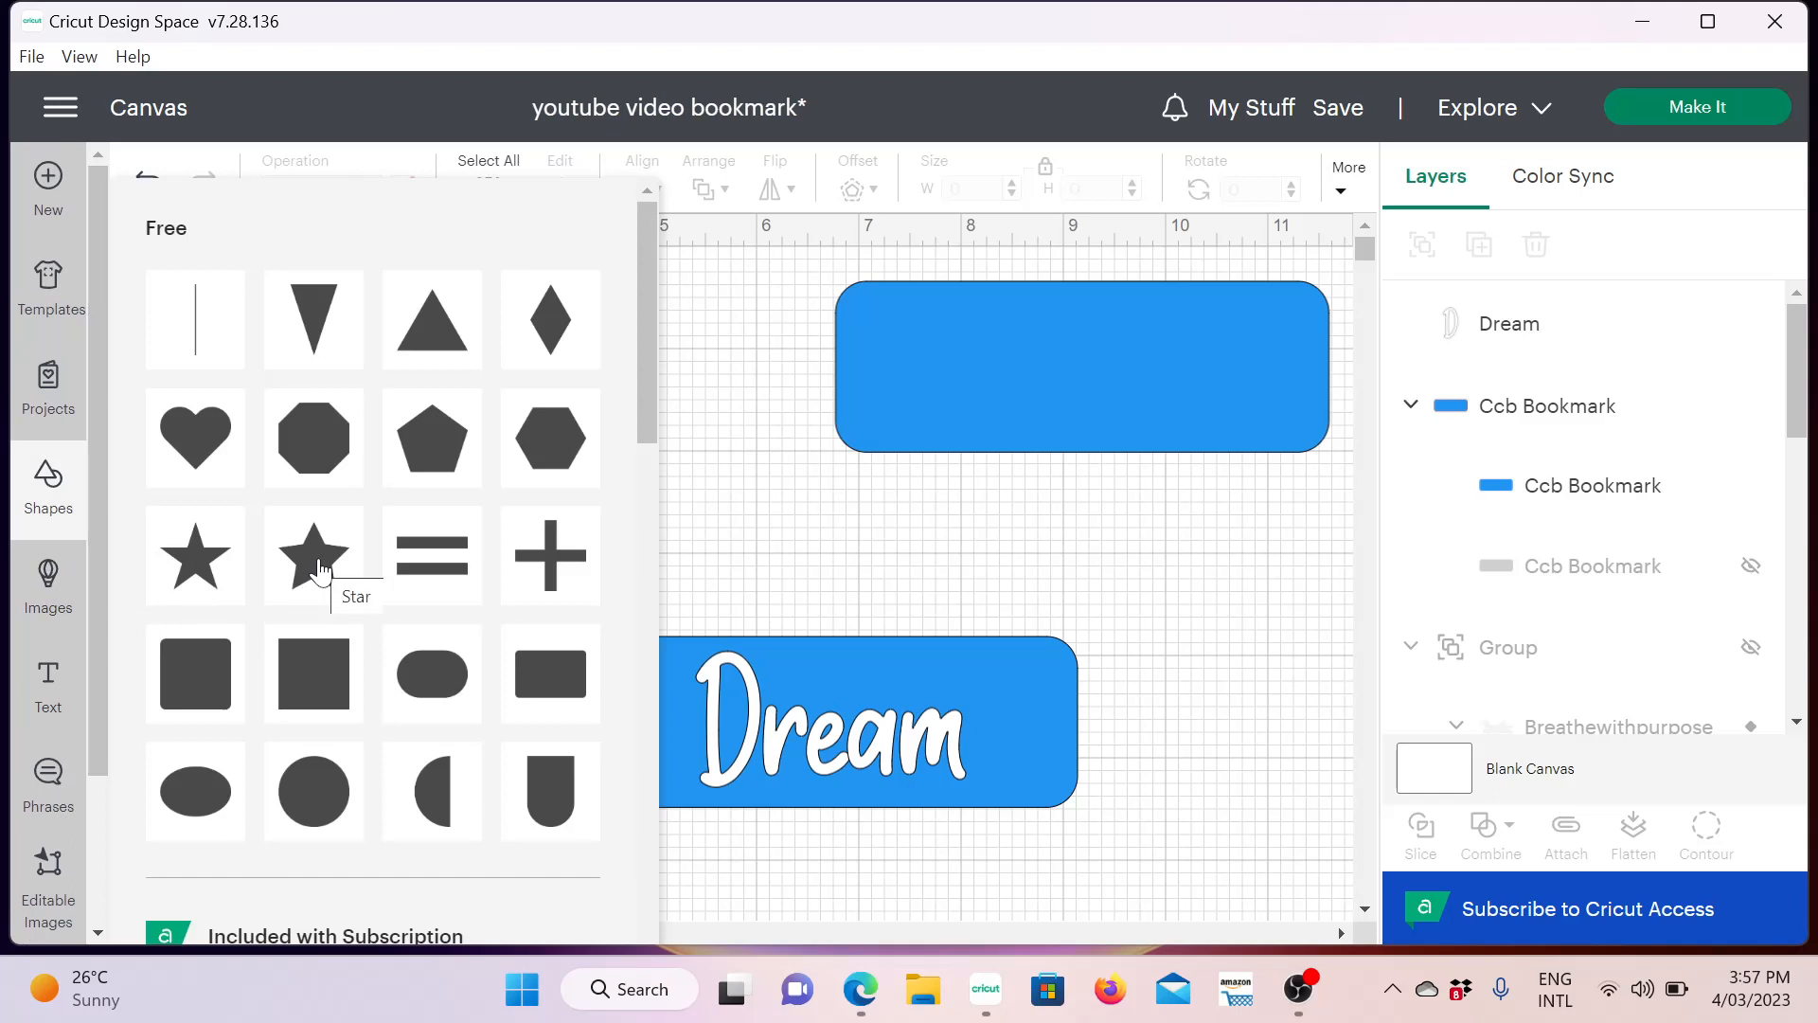
pyautogui.click(319, 568)
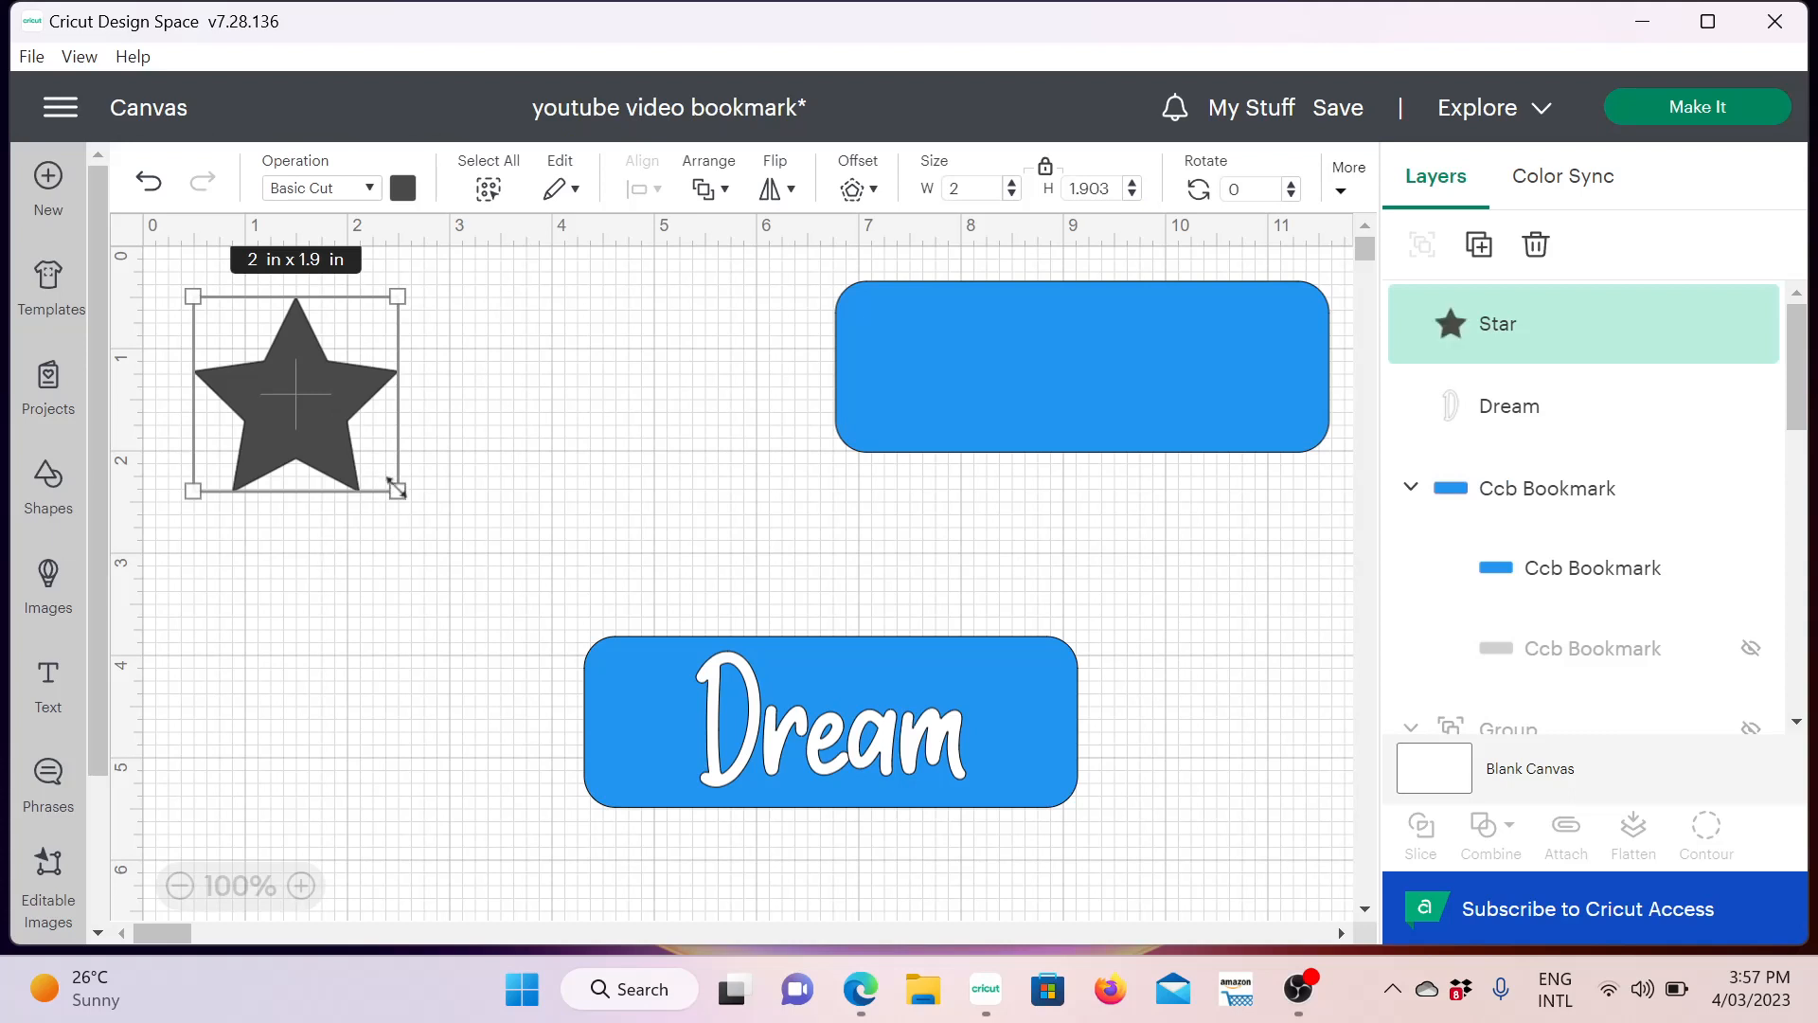
pyautogui.moveTo(396, 490); pyautogui.dragTo(310, 408)
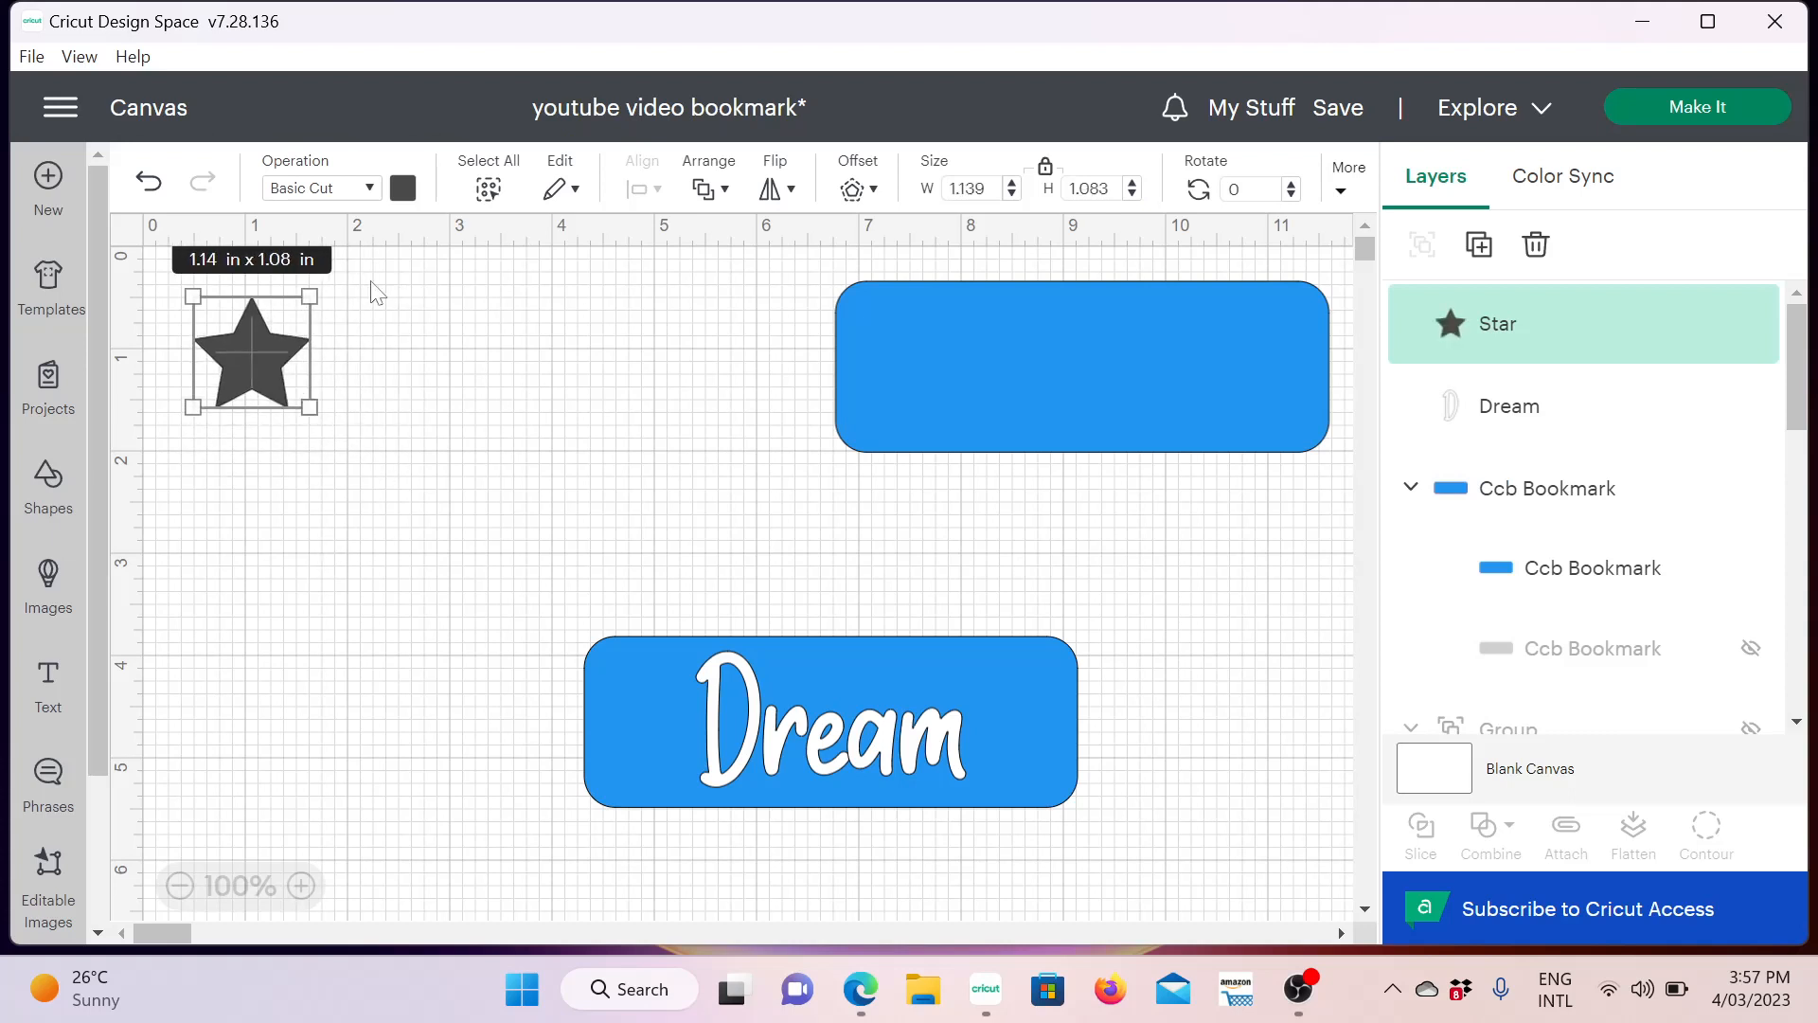
# Recolor the star white and place it on the bookmark just after the Dream text, sized about 0.9 x 0.86 in
pyautogui.click(403, 188)
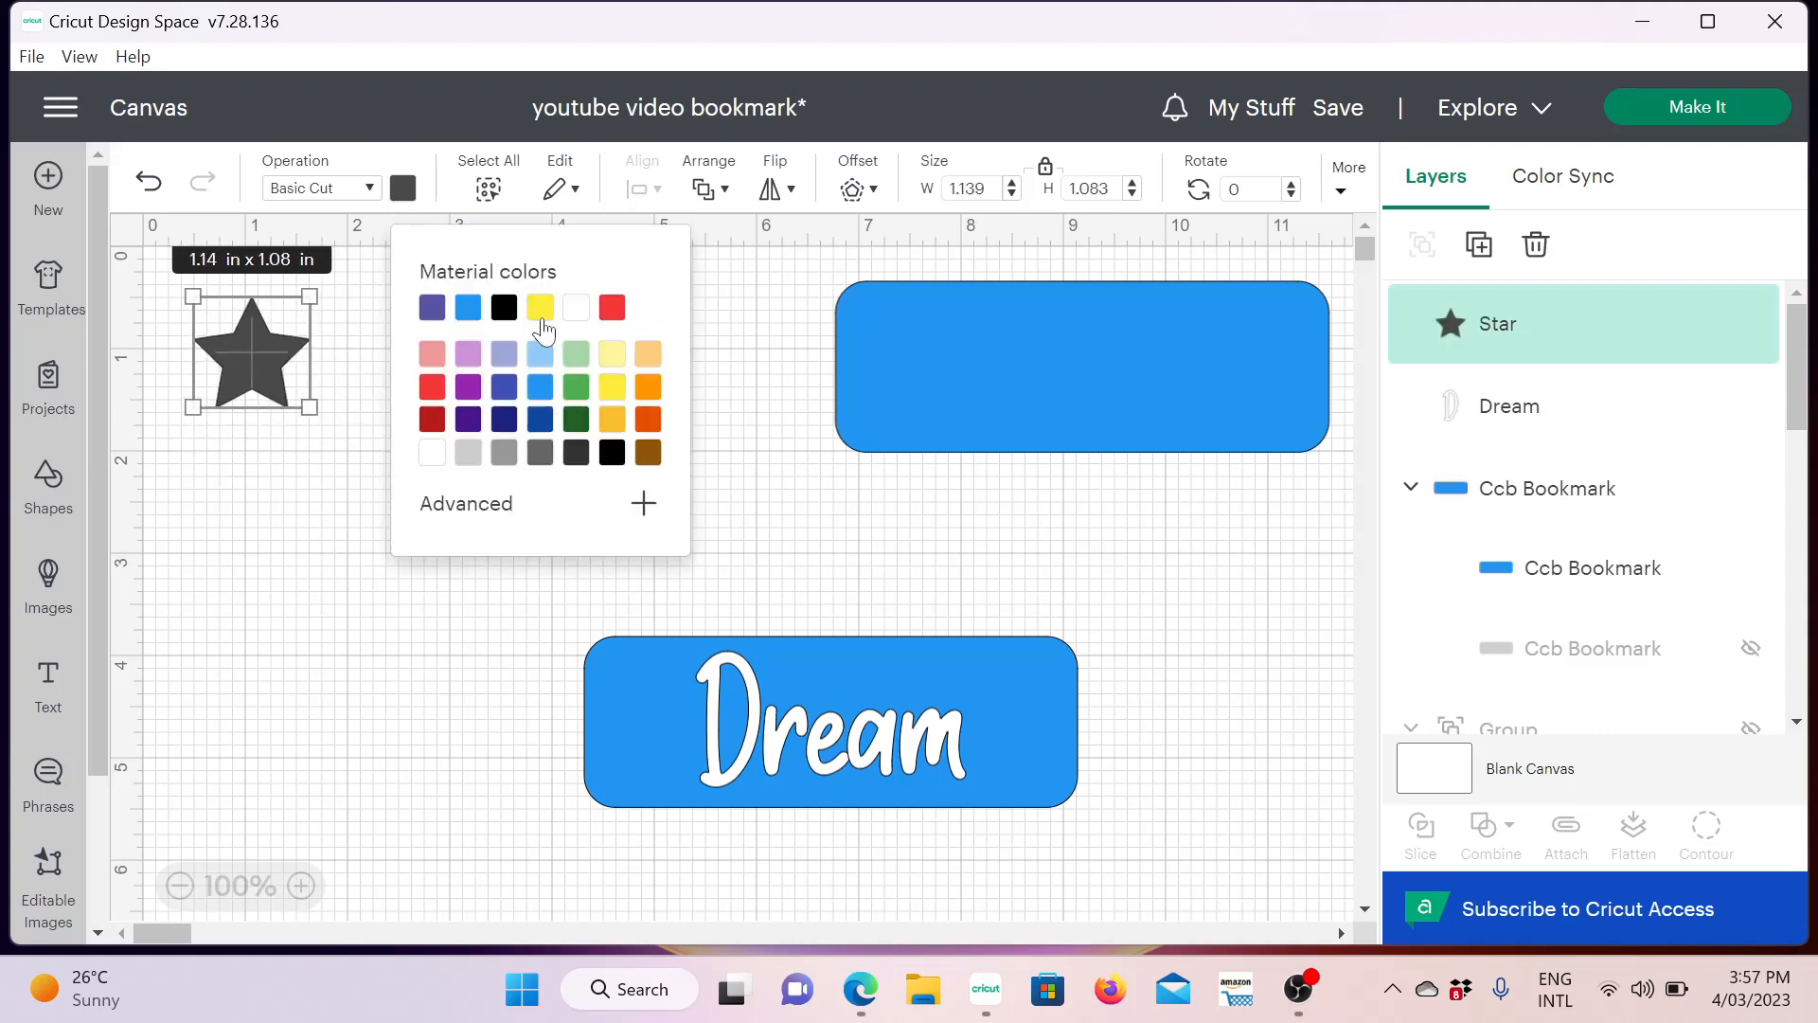
pyautogui.click(580, 311)
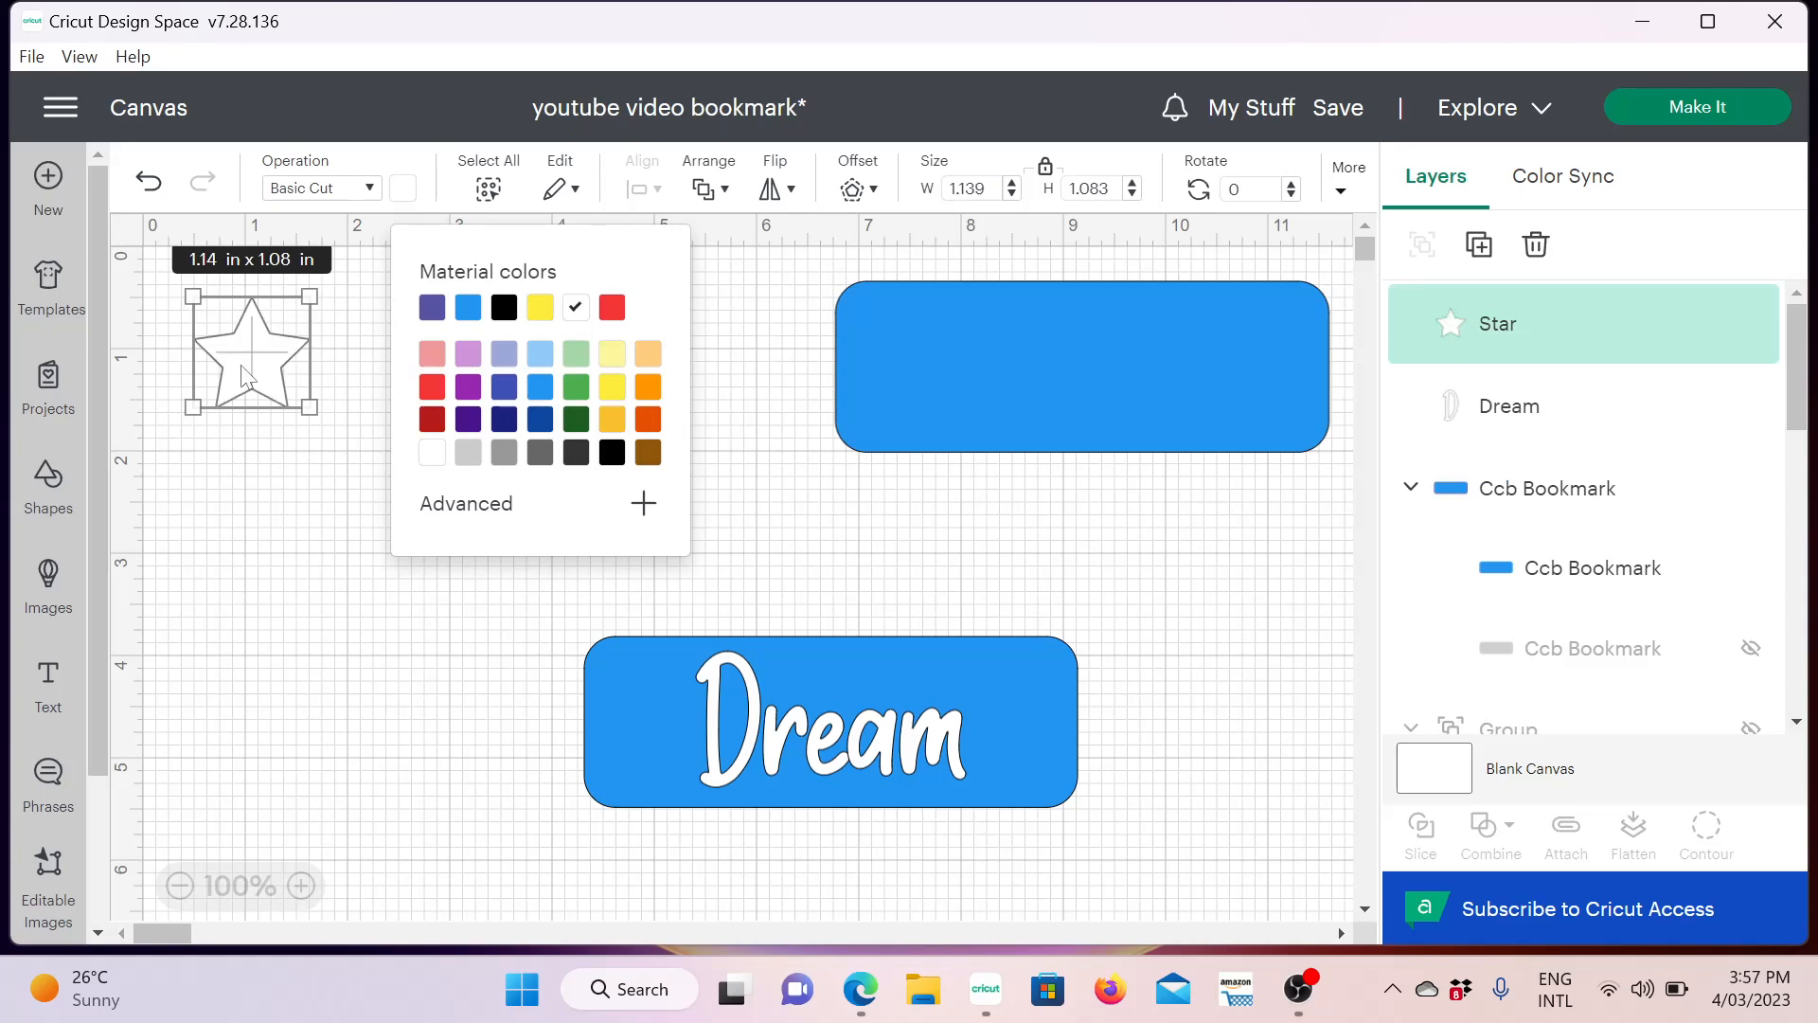
pyautogui.moveTo(244, 369); pyautogui.dragTo(1030, 702)
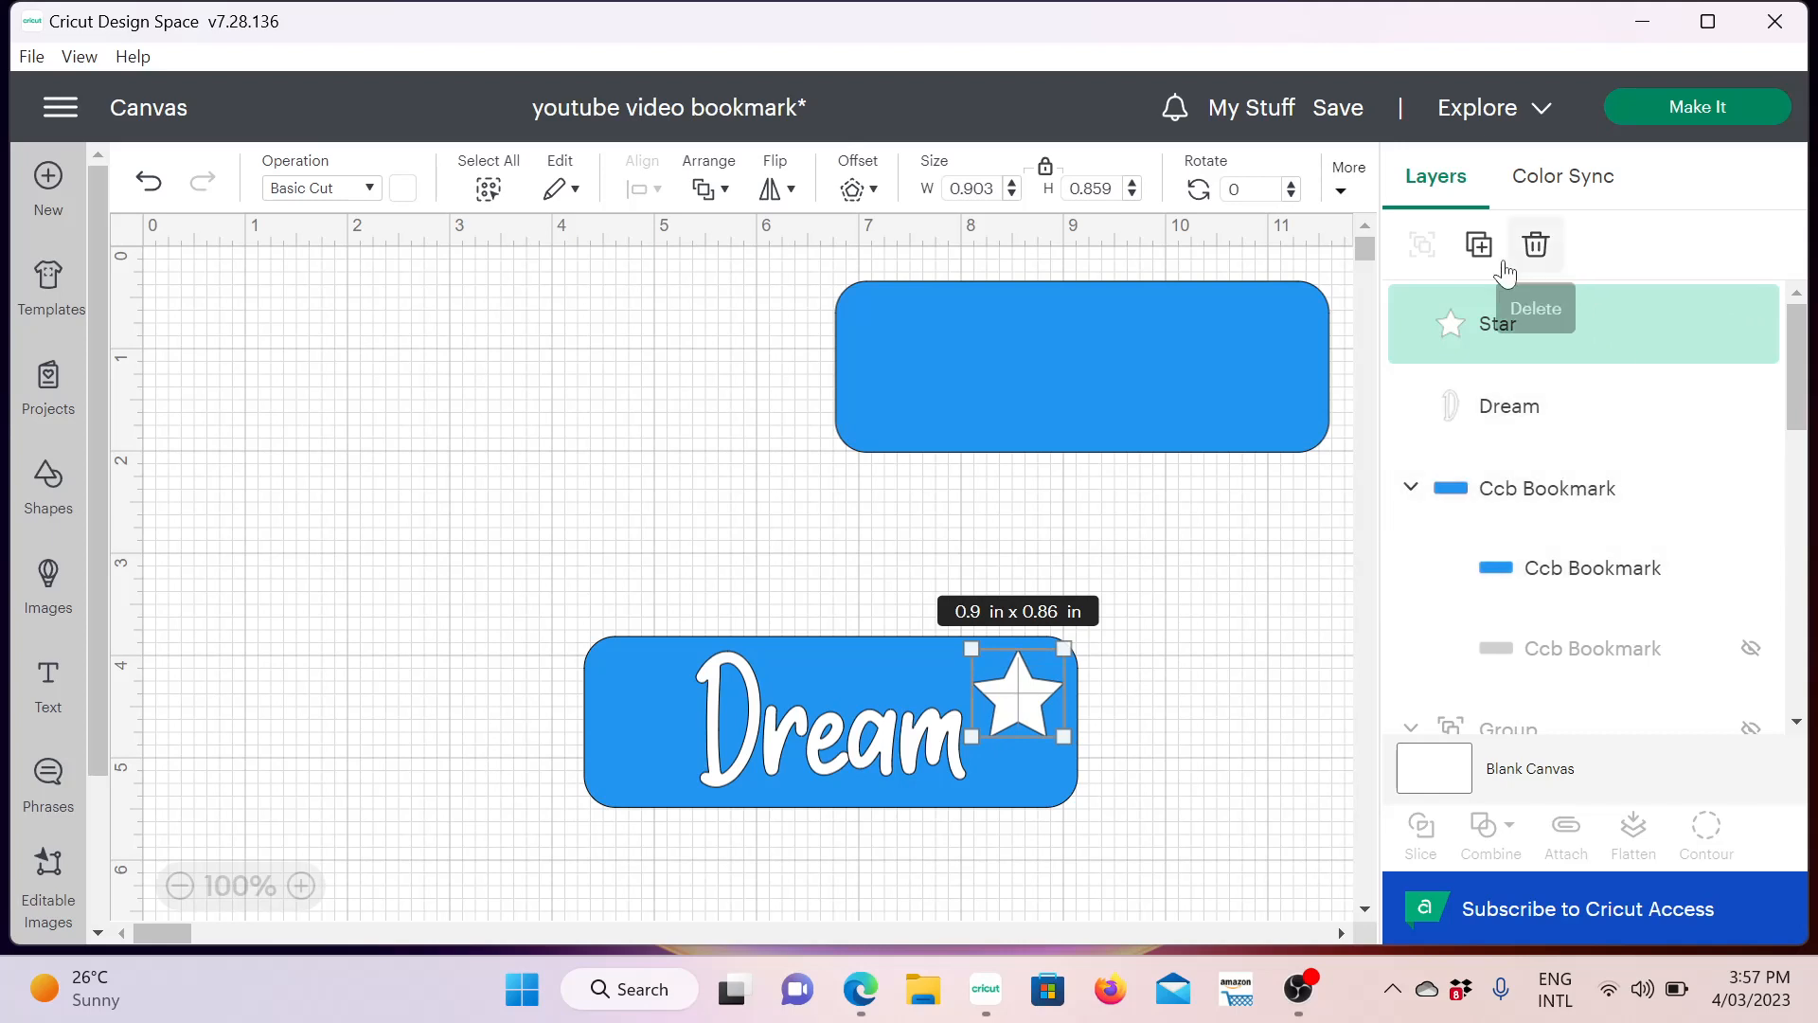
# Duplicate the white star, place the copy slightly lower on the bookmark before the Dream text, and deselect it
pyautogui.click(1479, 245)
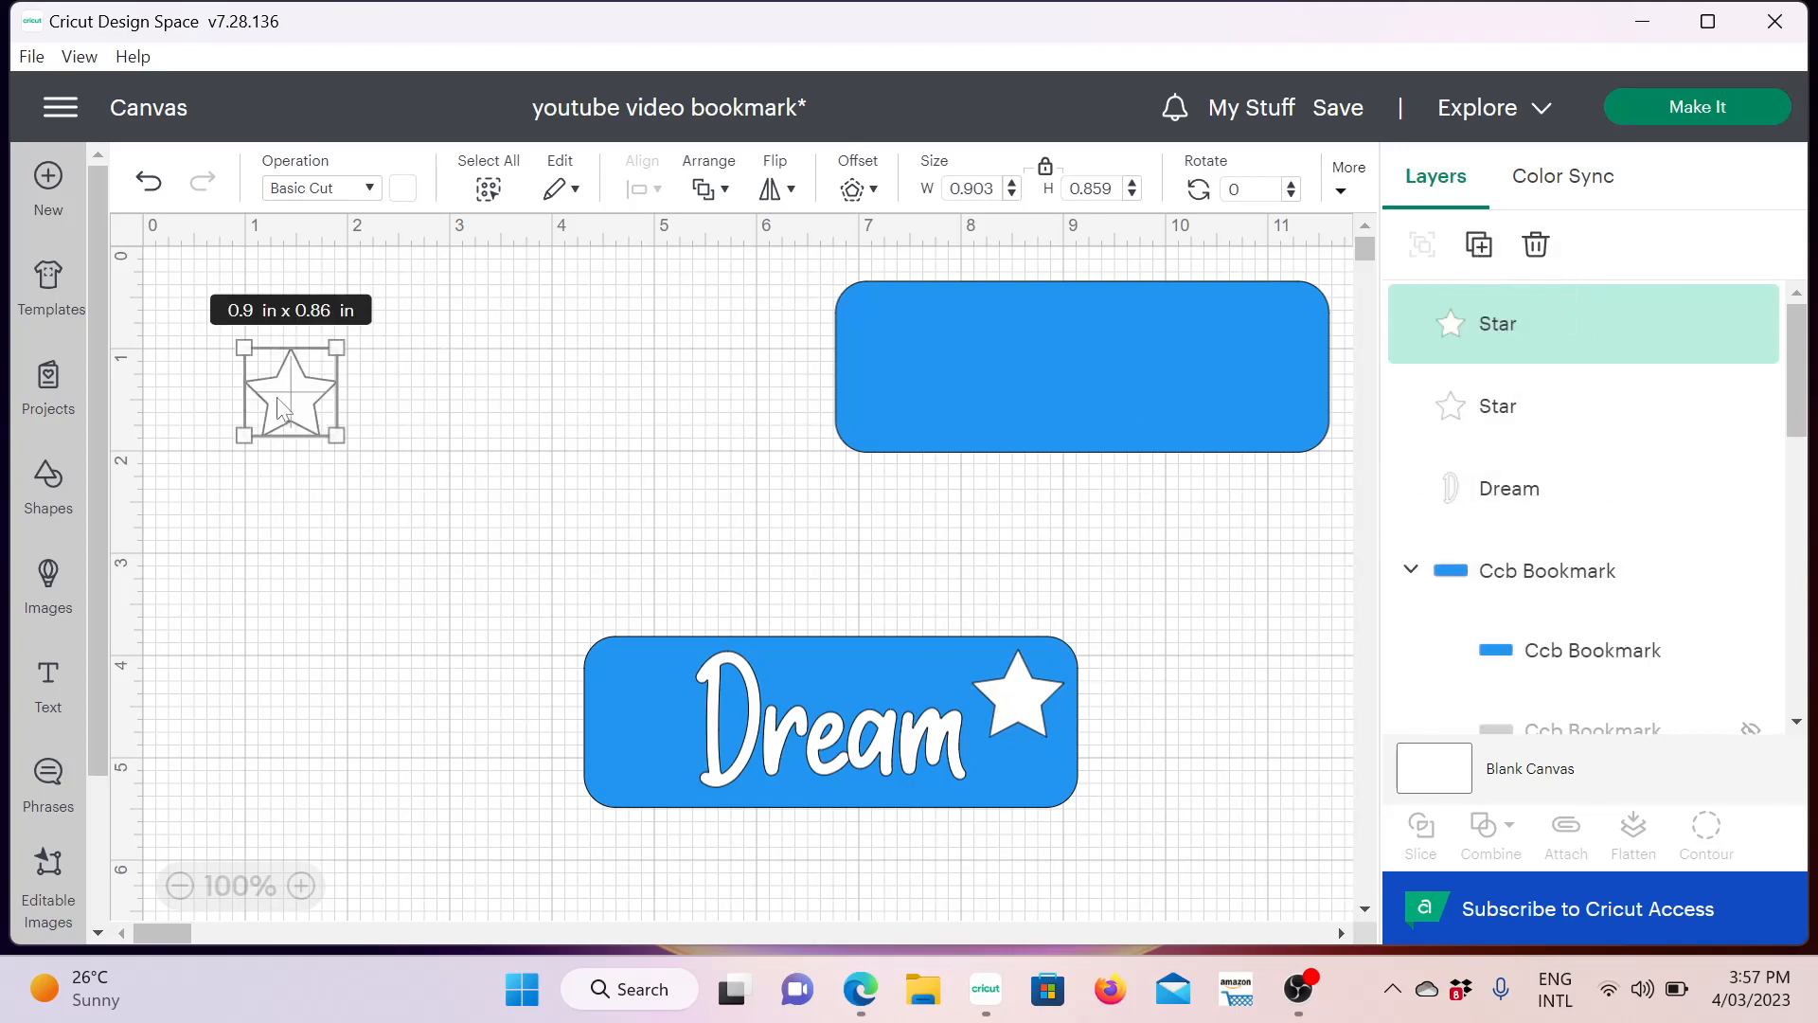
pyautogui.moveTo(280, 407); pyautogui.dragTo(630, 763)
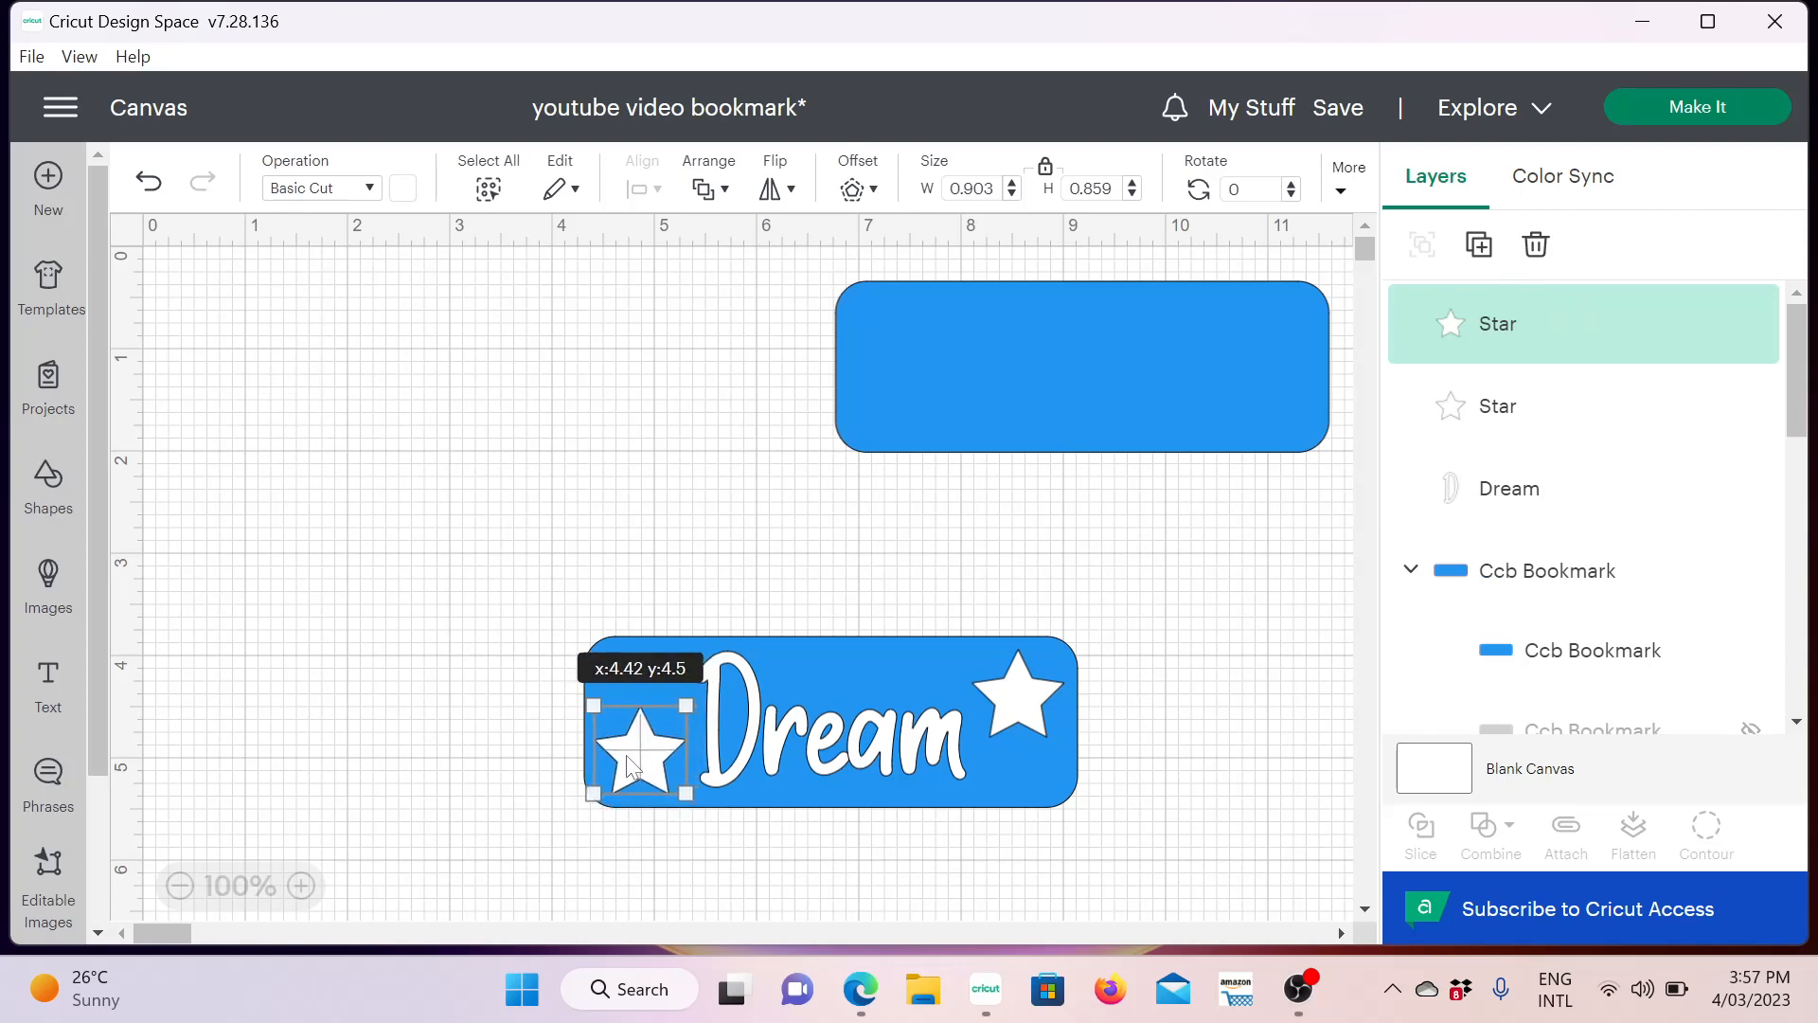
pyautogui.moveTo(628, 757)
pyautogui.mouseDown()
pyautogui.moveTo(632, 730)
pyautogui.moveTo(633, 744)
pyautogui.mouseUp()
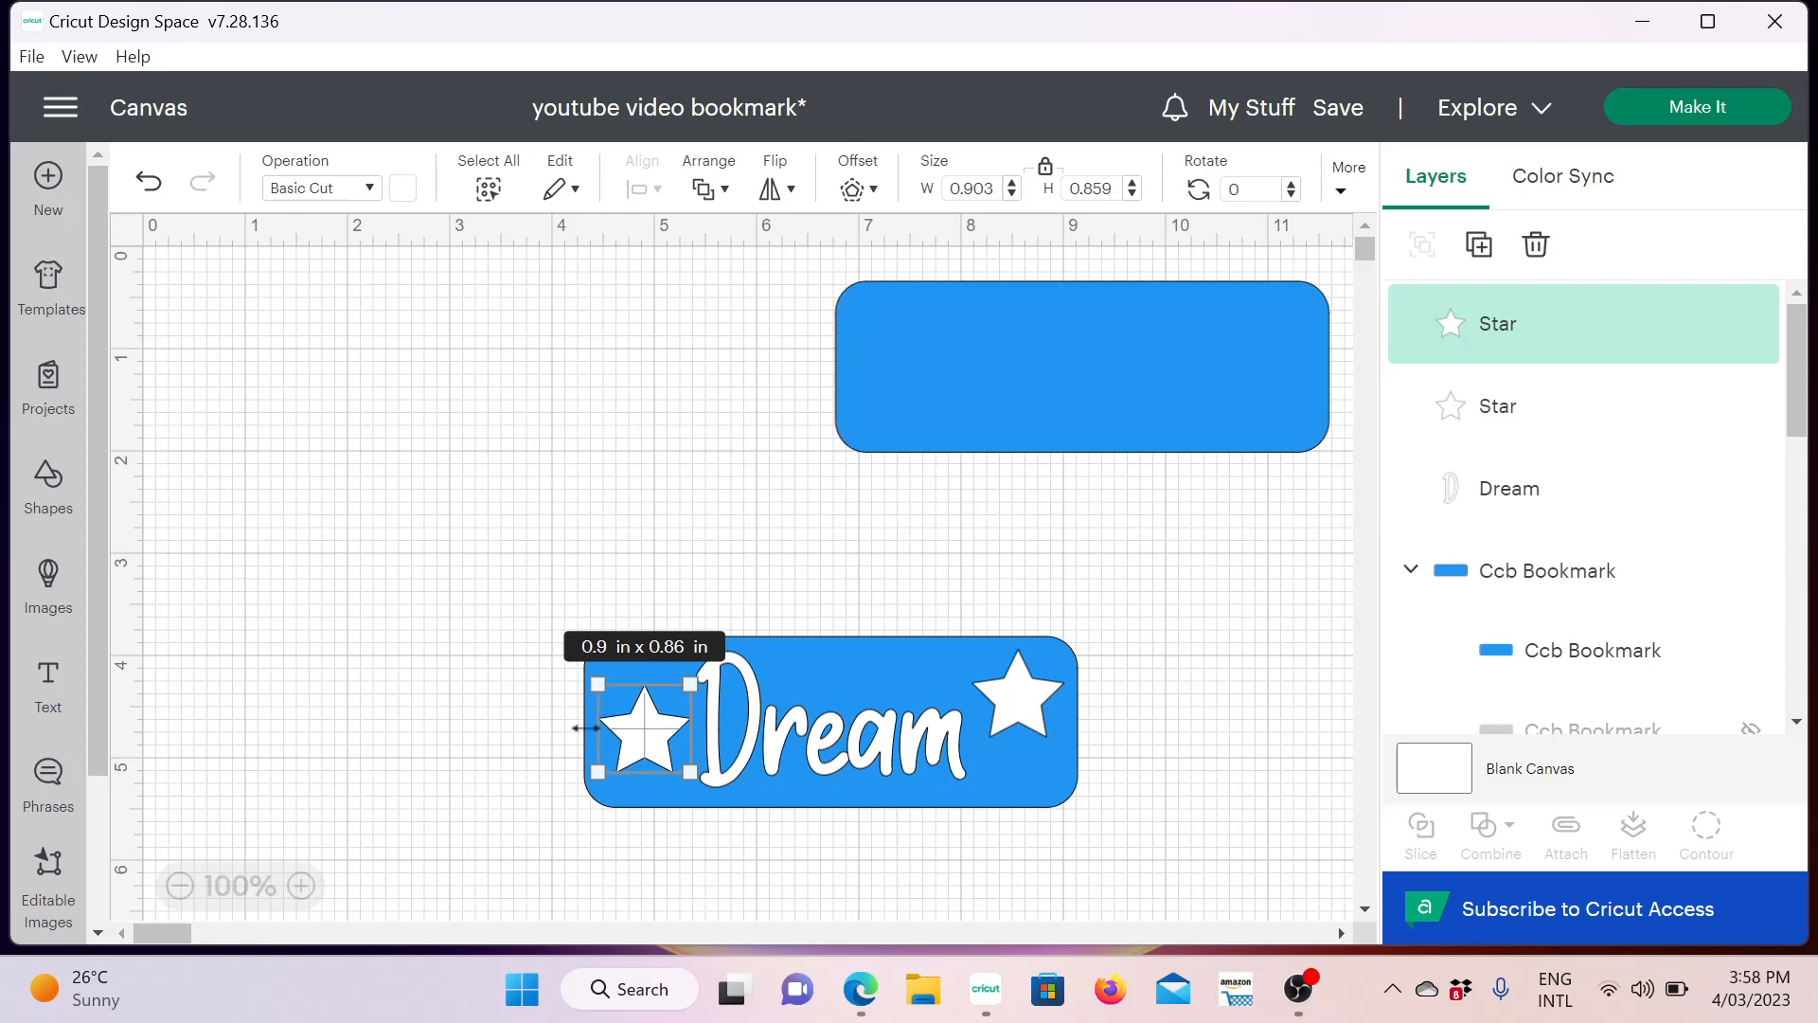
pyautogui.click(651, 739)
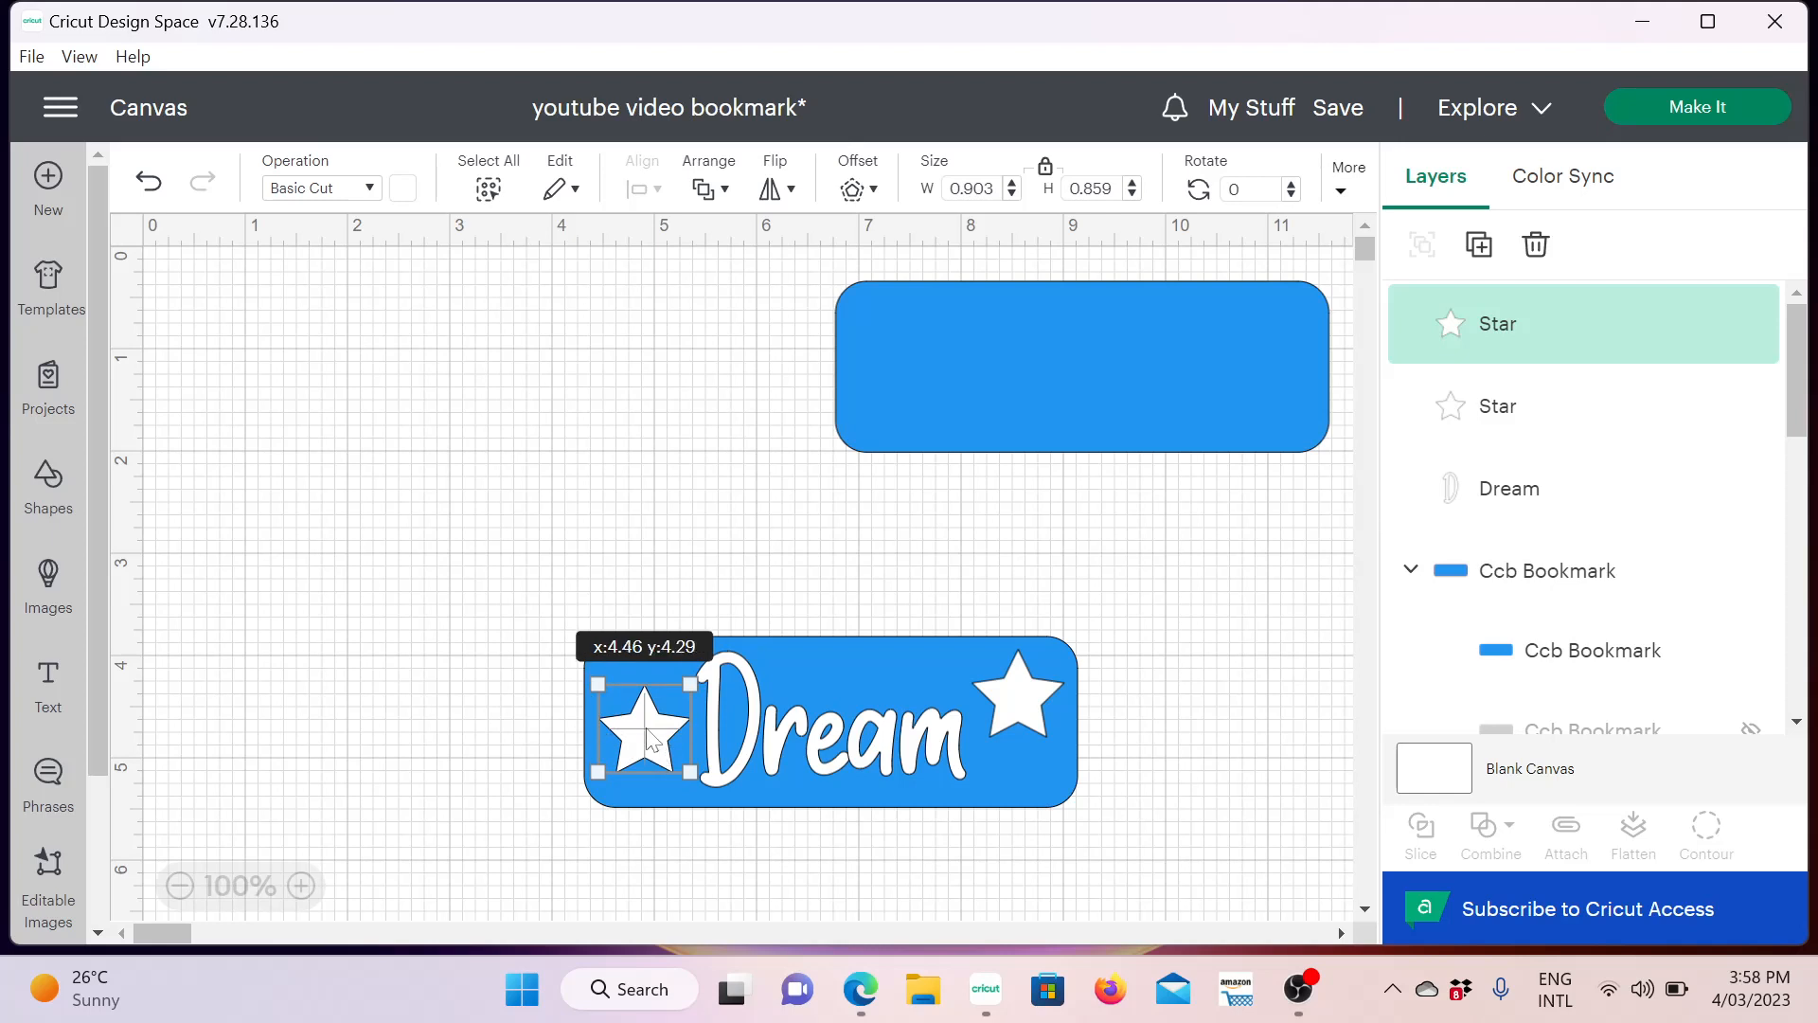
pyautogui.moveTo(647, 732); pyautogui.dragTo(647, 746)
pyautogui.moveTo(647, 758); pyautogui.dragTo(649, 758)
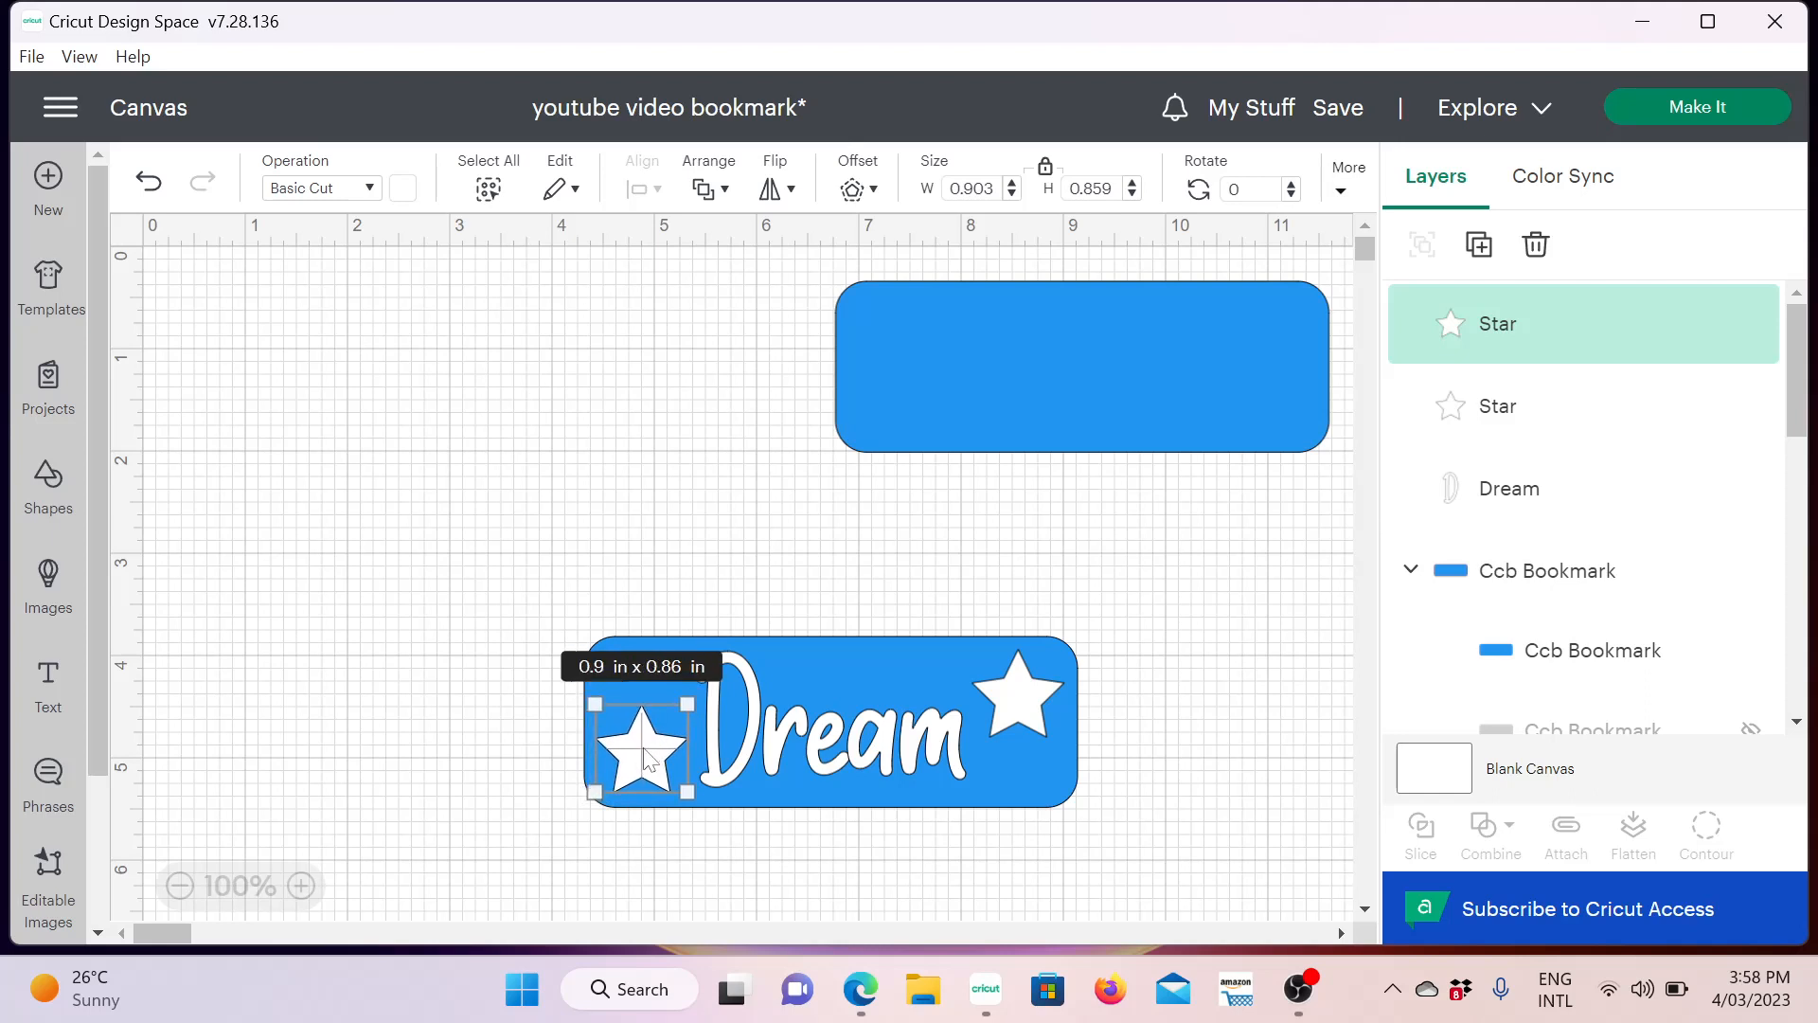
pyautogui.click(454, 533)
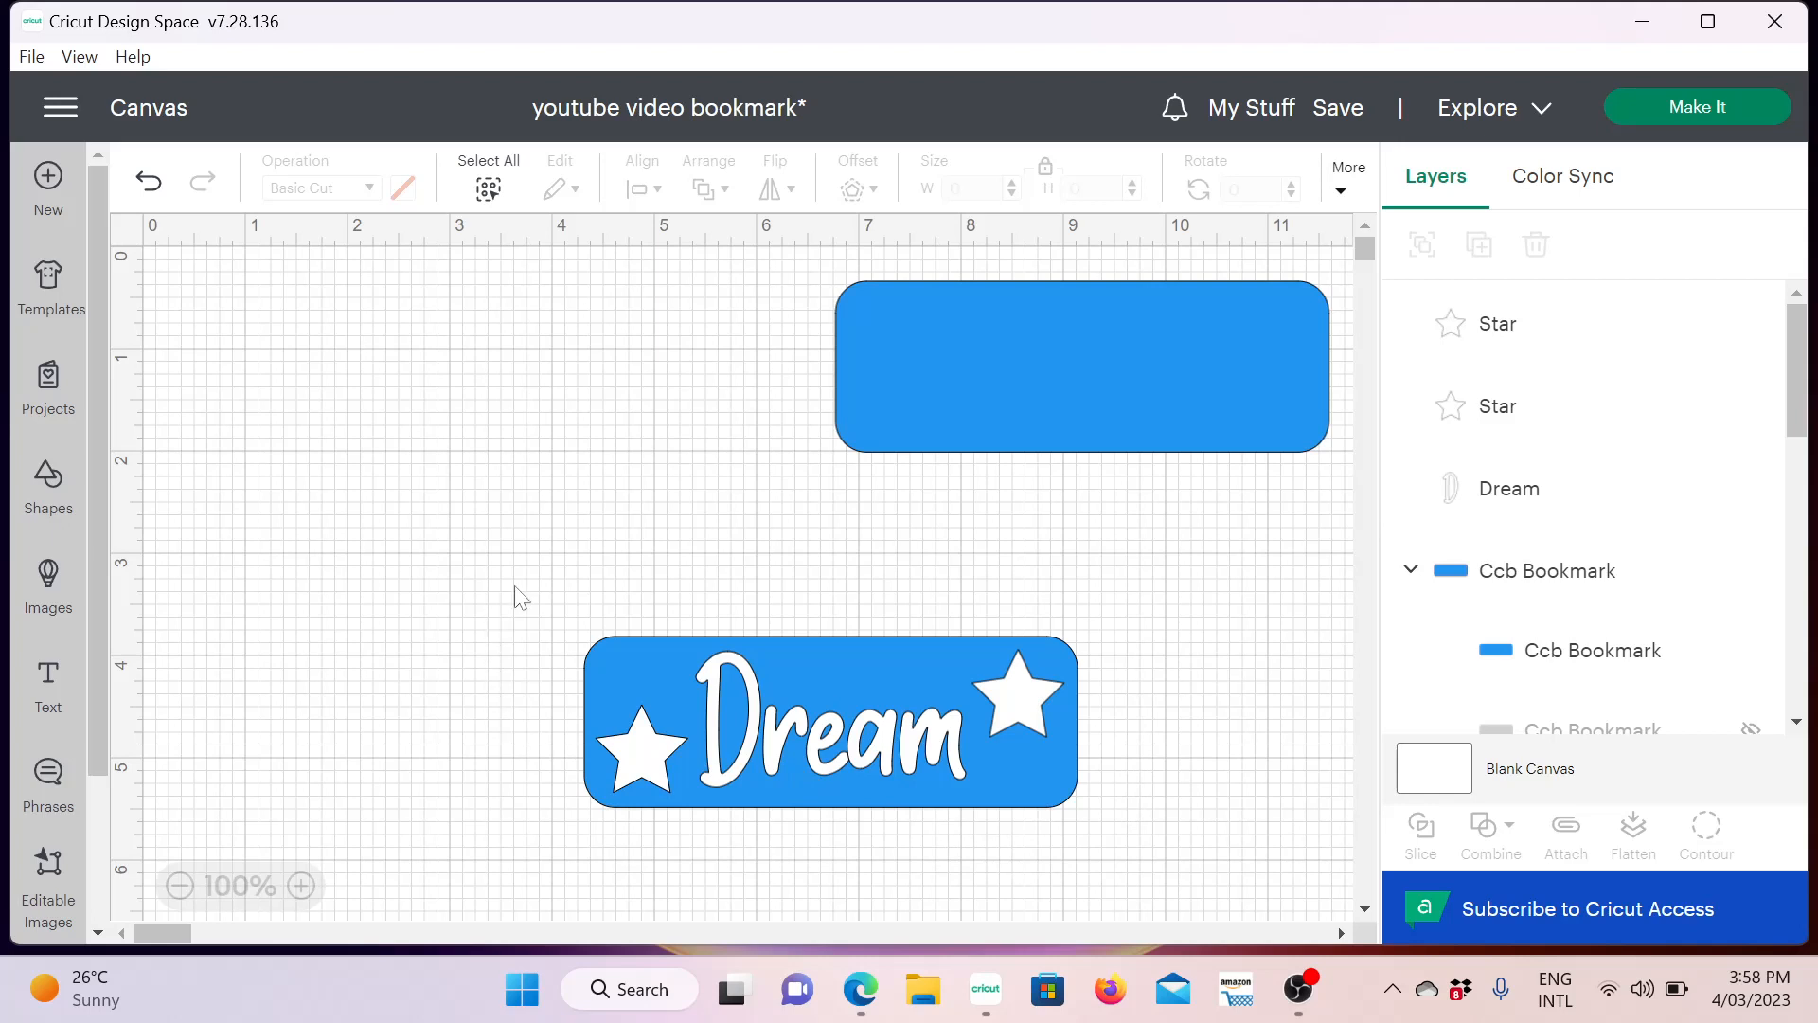
# Try attaching both stars, the Dream text and the bookmark together, and undo the attachment
pyautogui.moveTo(515, 586); pyautogui.dragTo(1203, 876)
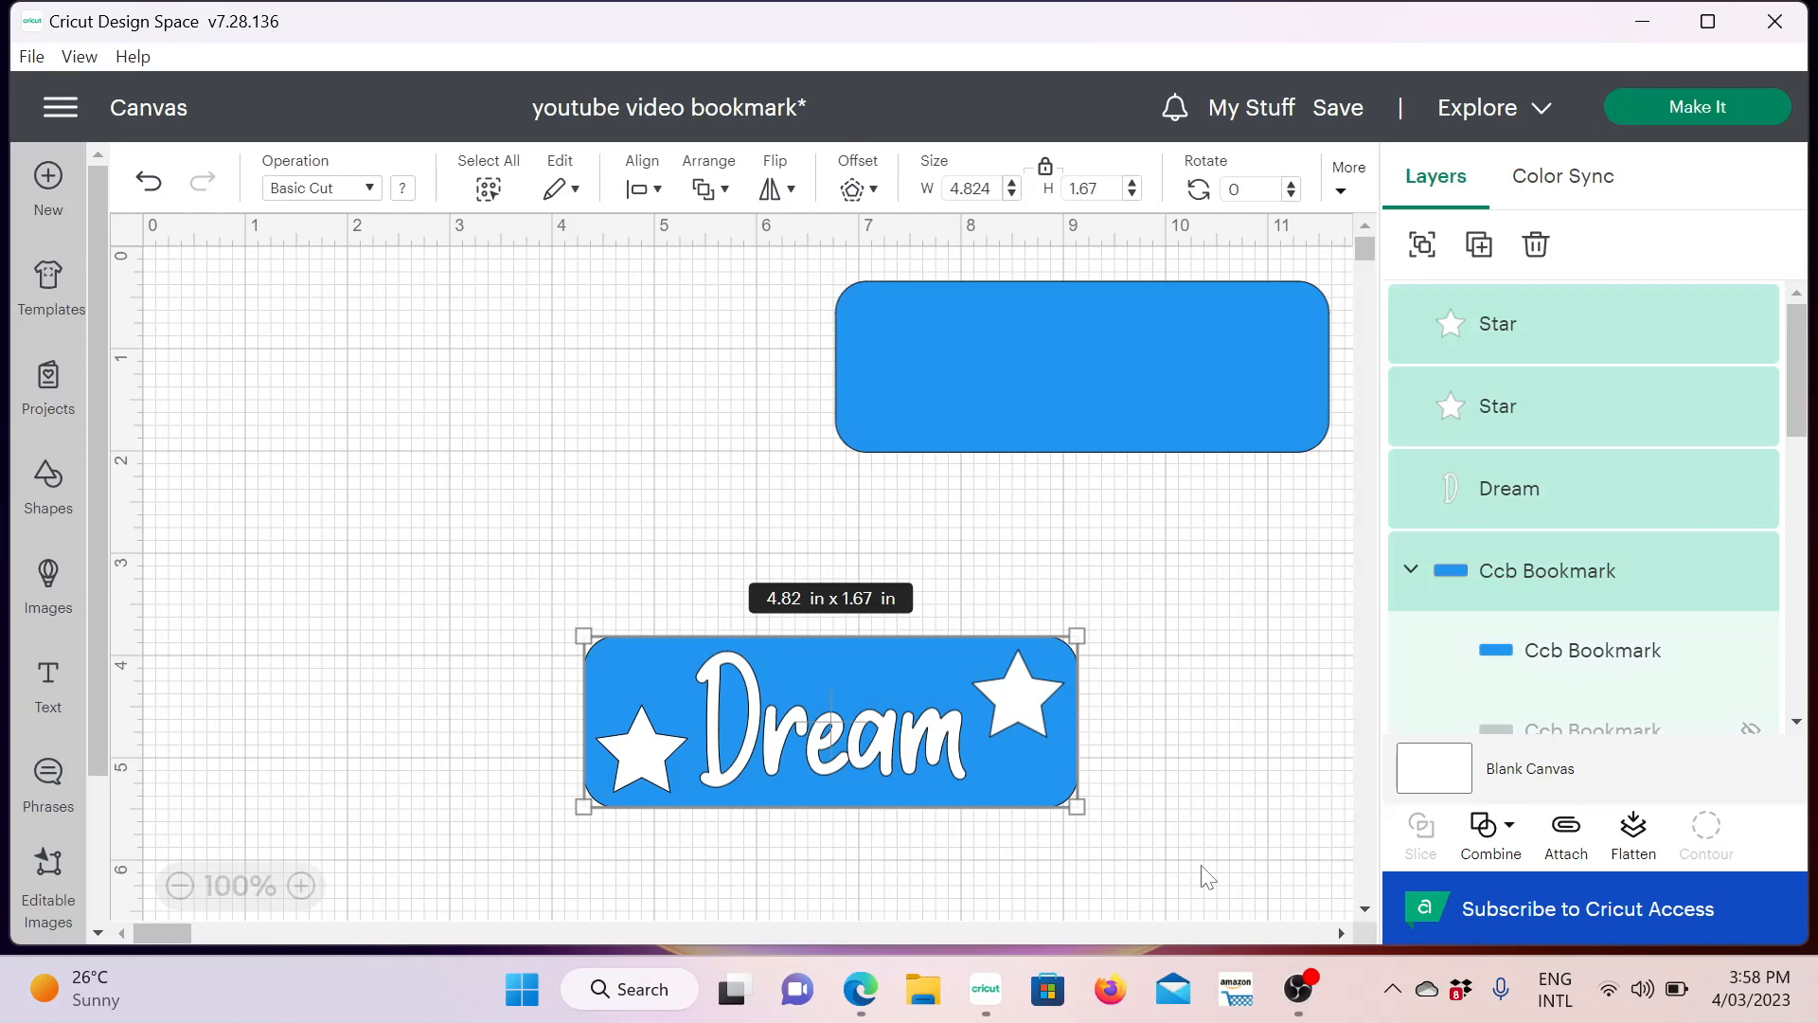
pyautogui.click(1567, 855)
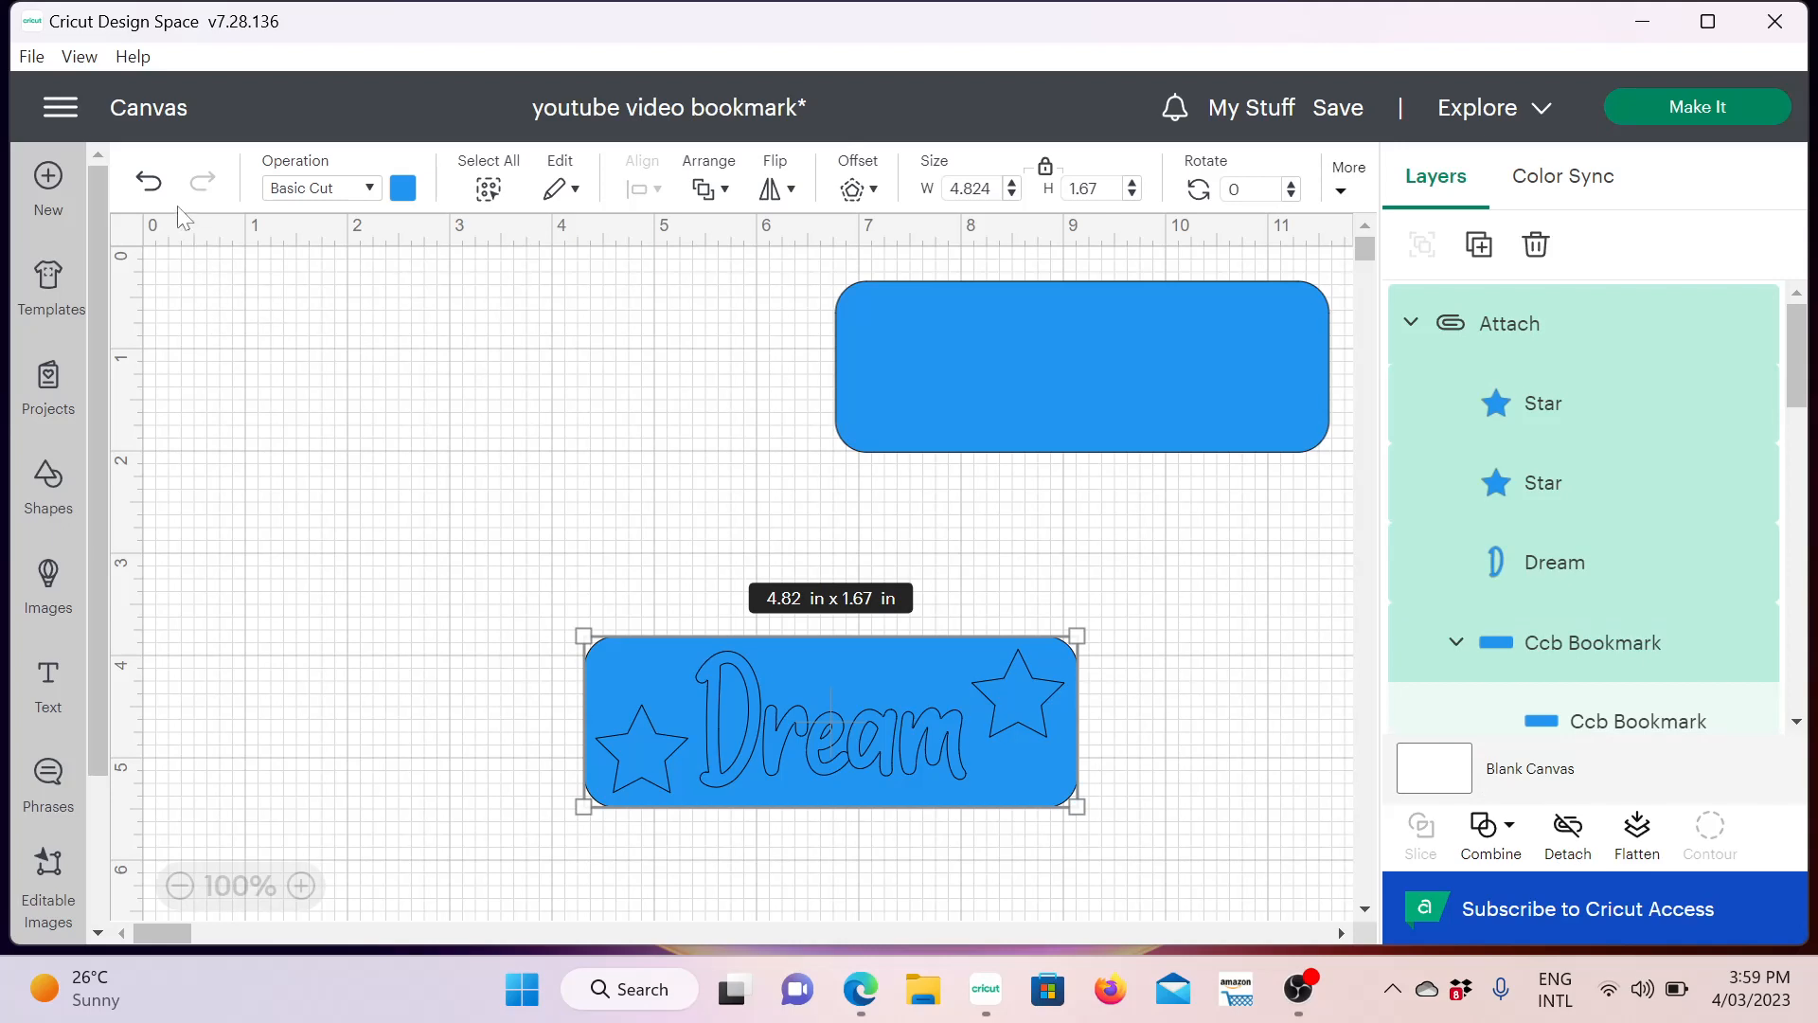
pyautogui.click(149, 185)
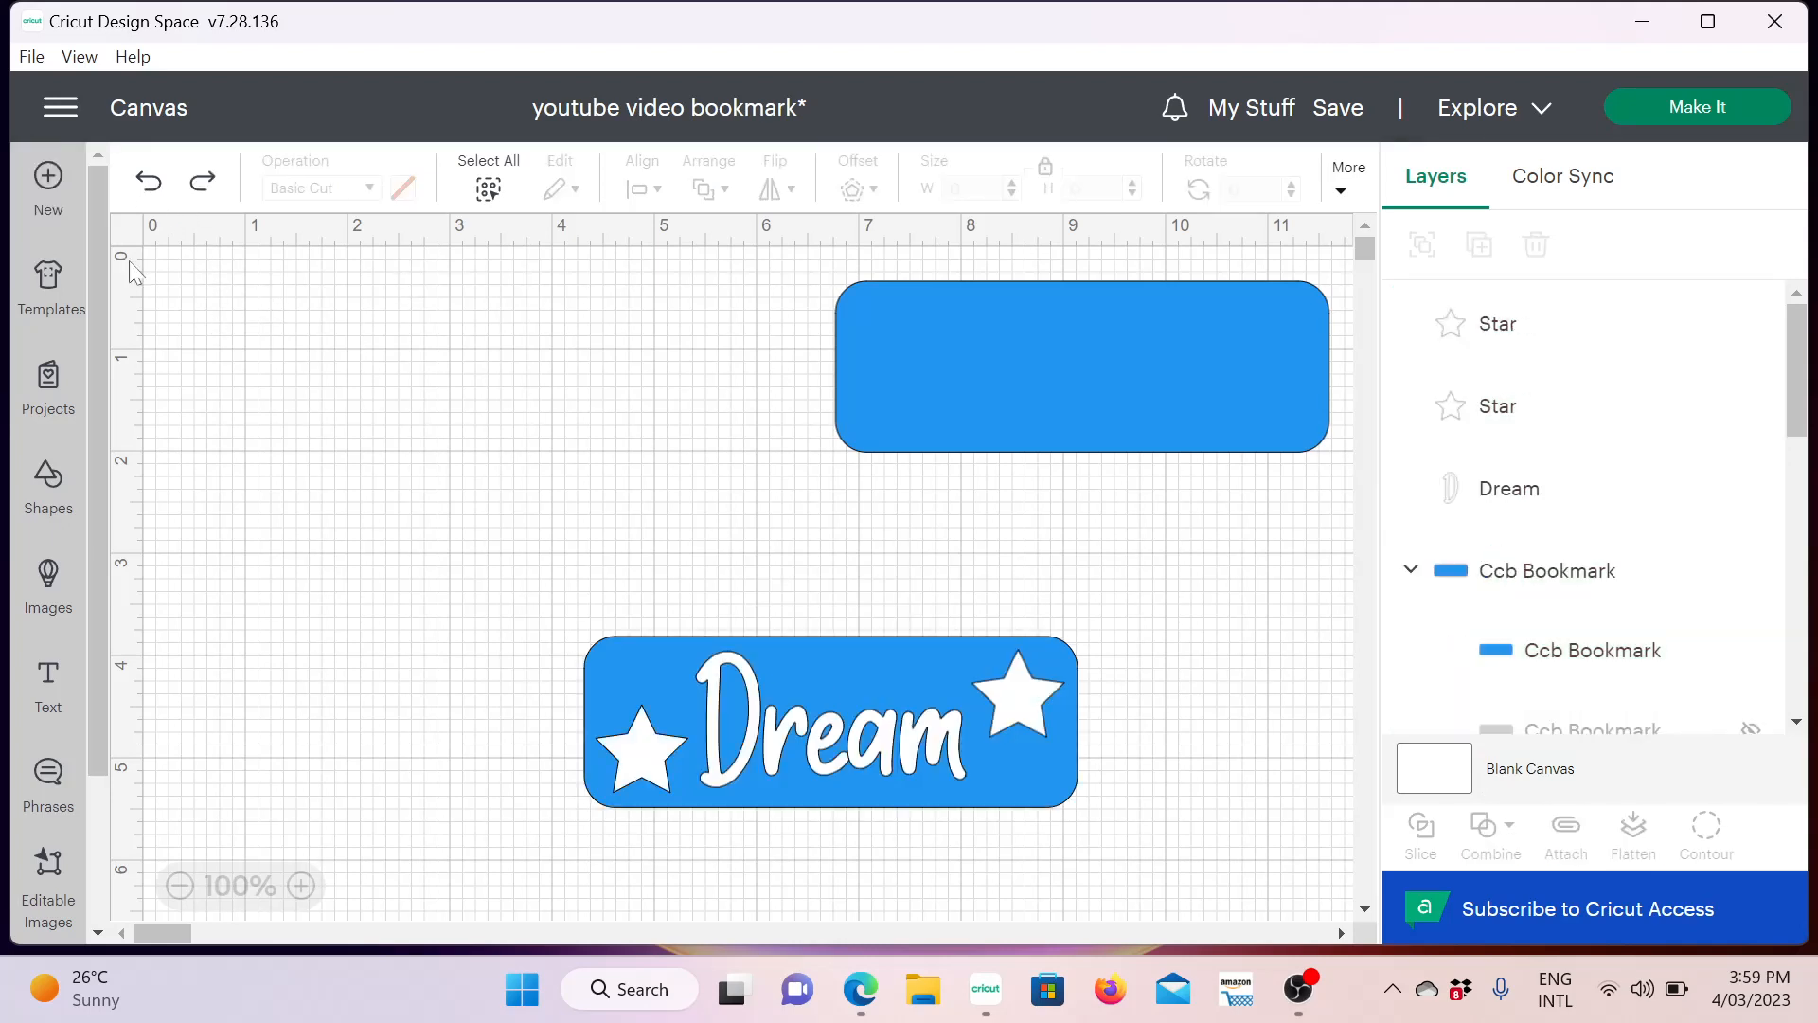
# Group both stars, the Dream text and the bookmark, try attaching the group, and undo only the attachment
pyautogui.moveTo(512, 607); pyautogui.dragTo(1155, 857)
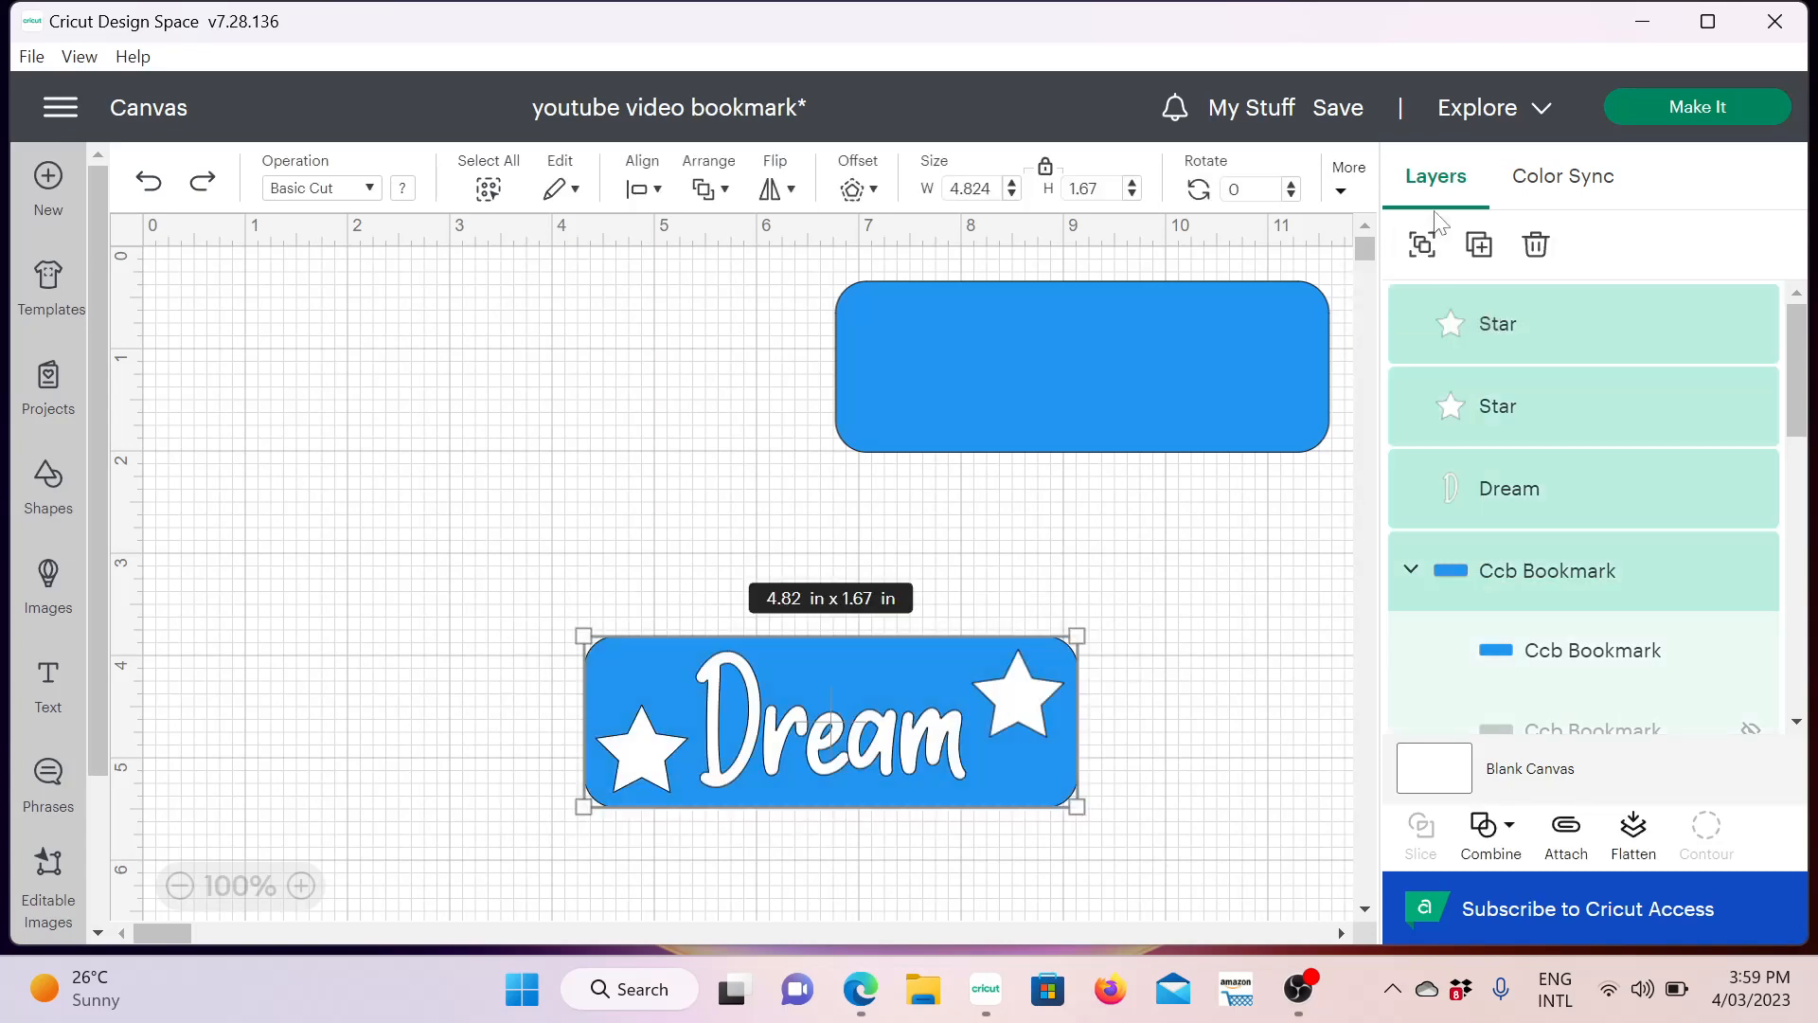
pyautogui.click(1423, 248)
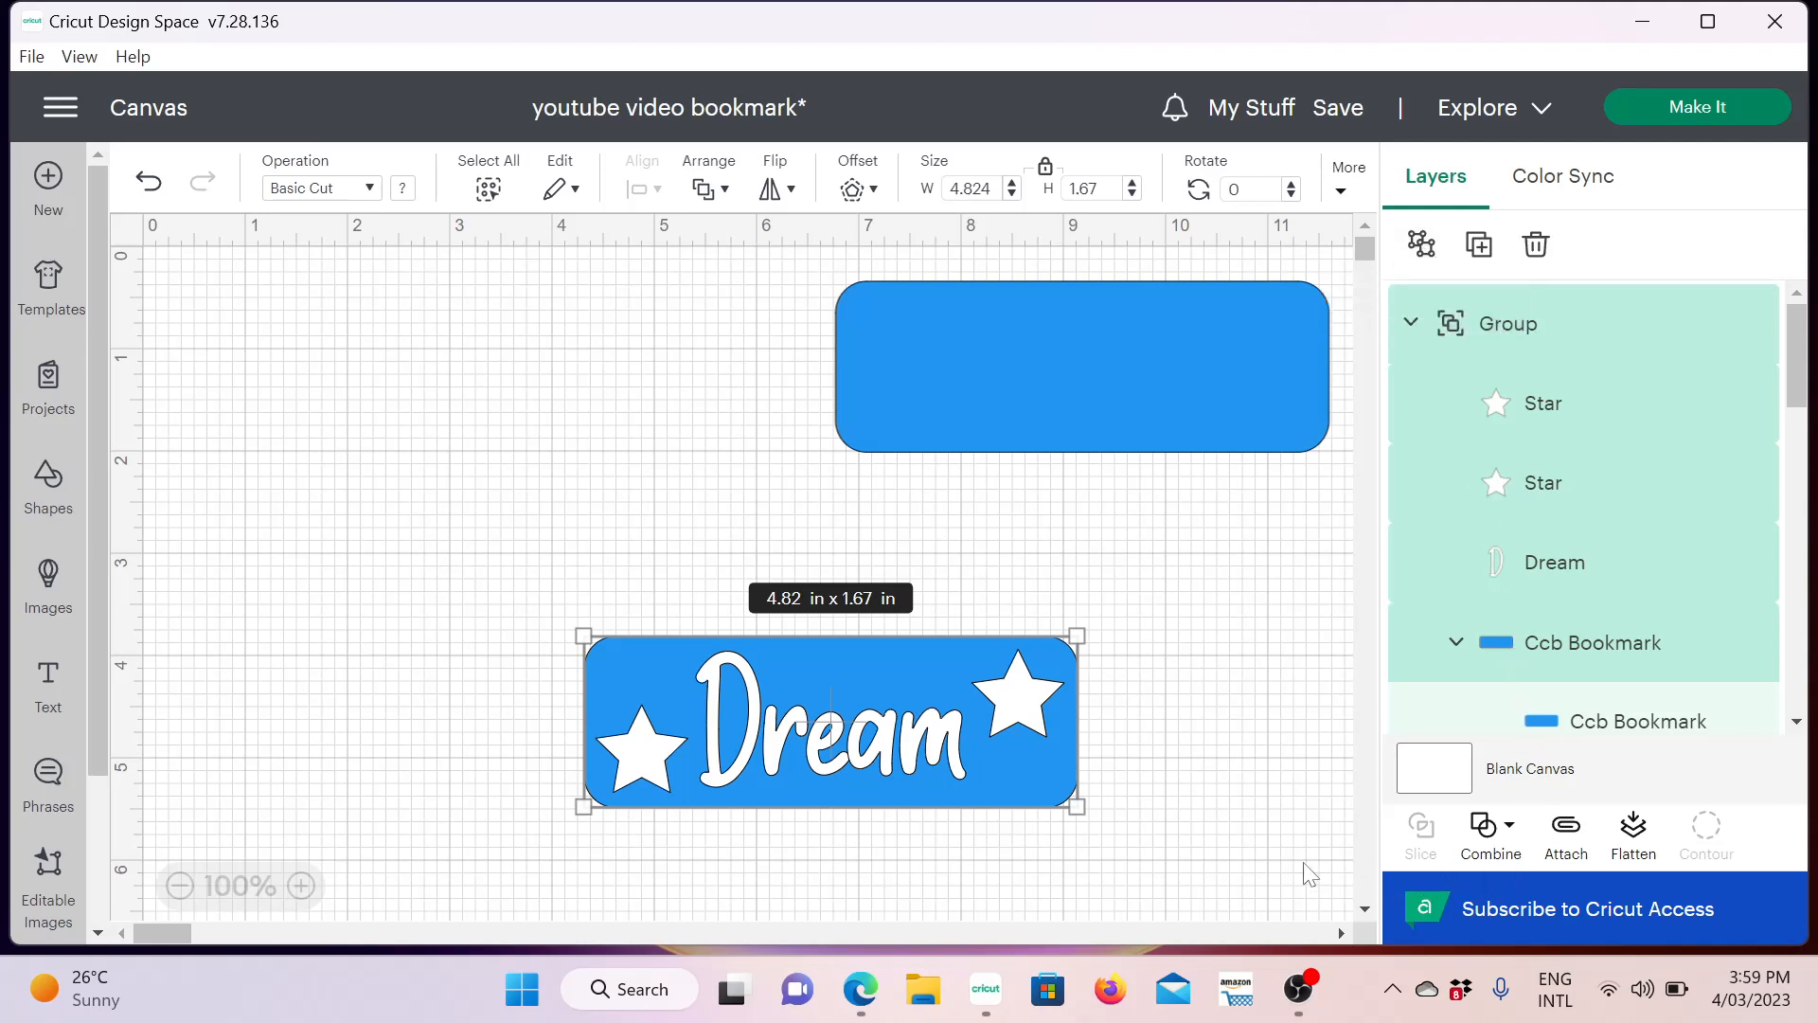
pyautogui.click(1574, 850)
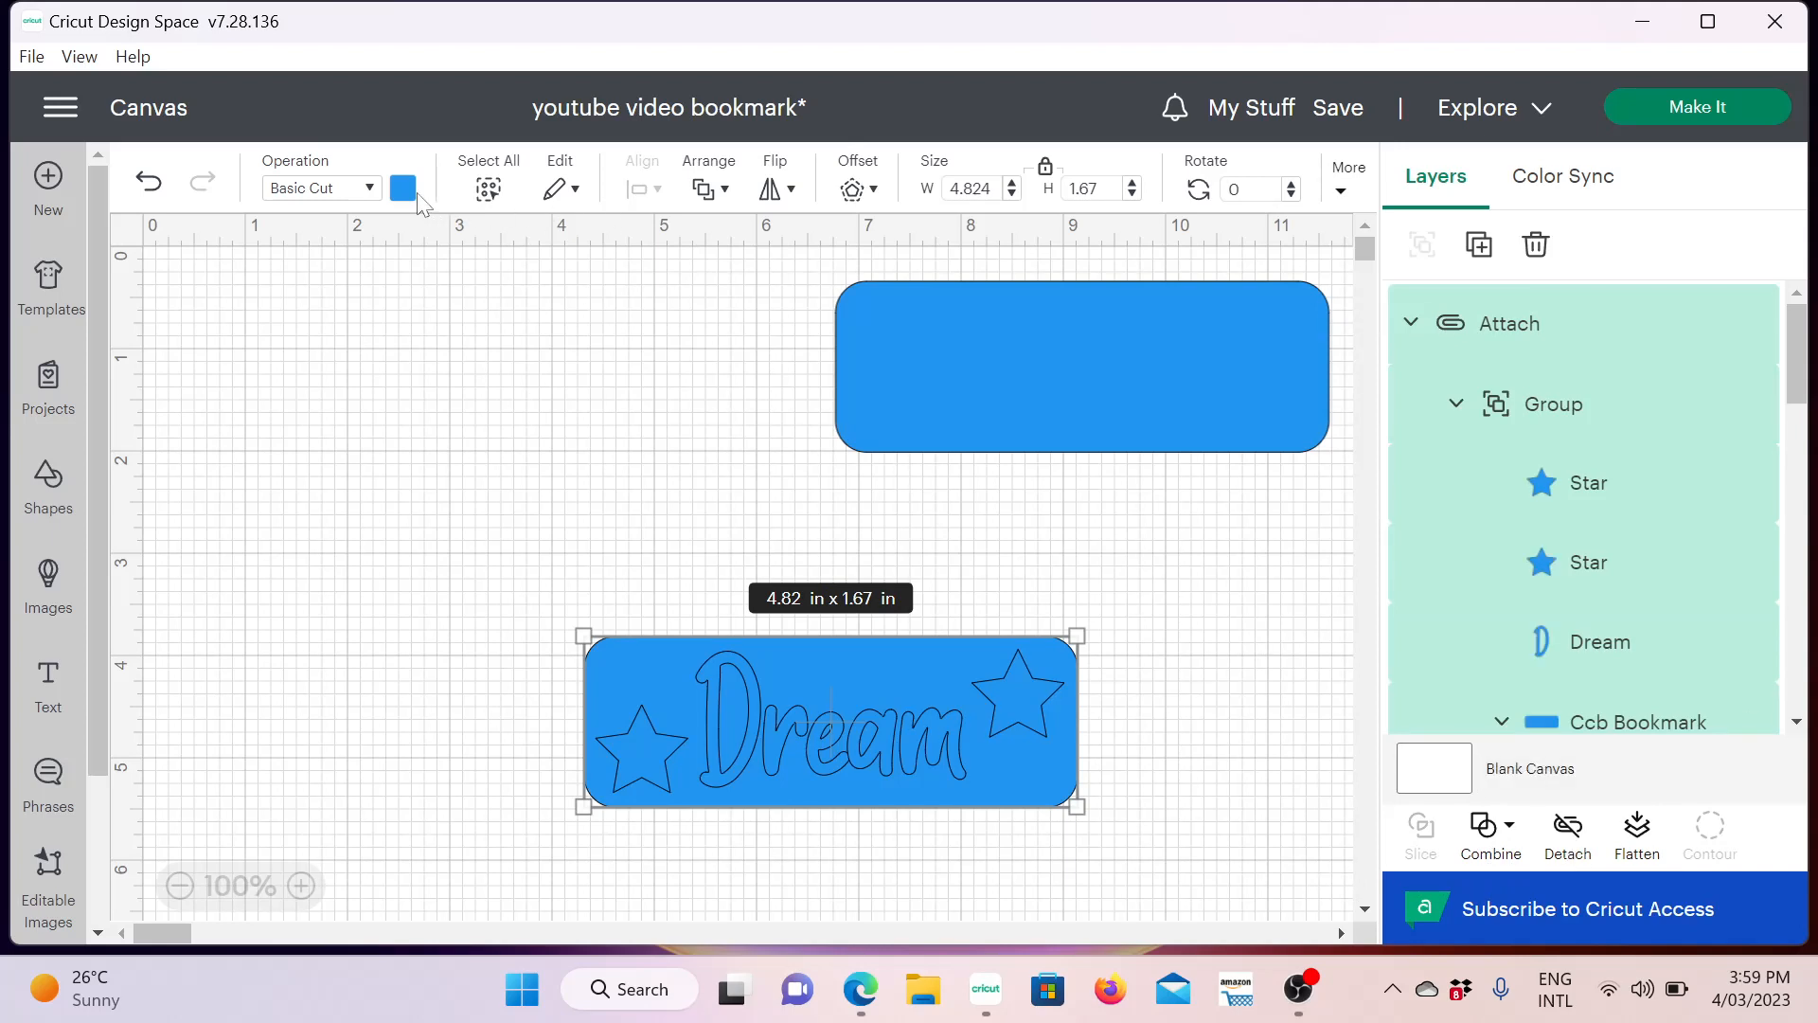
pyautogui.click(149, 186)
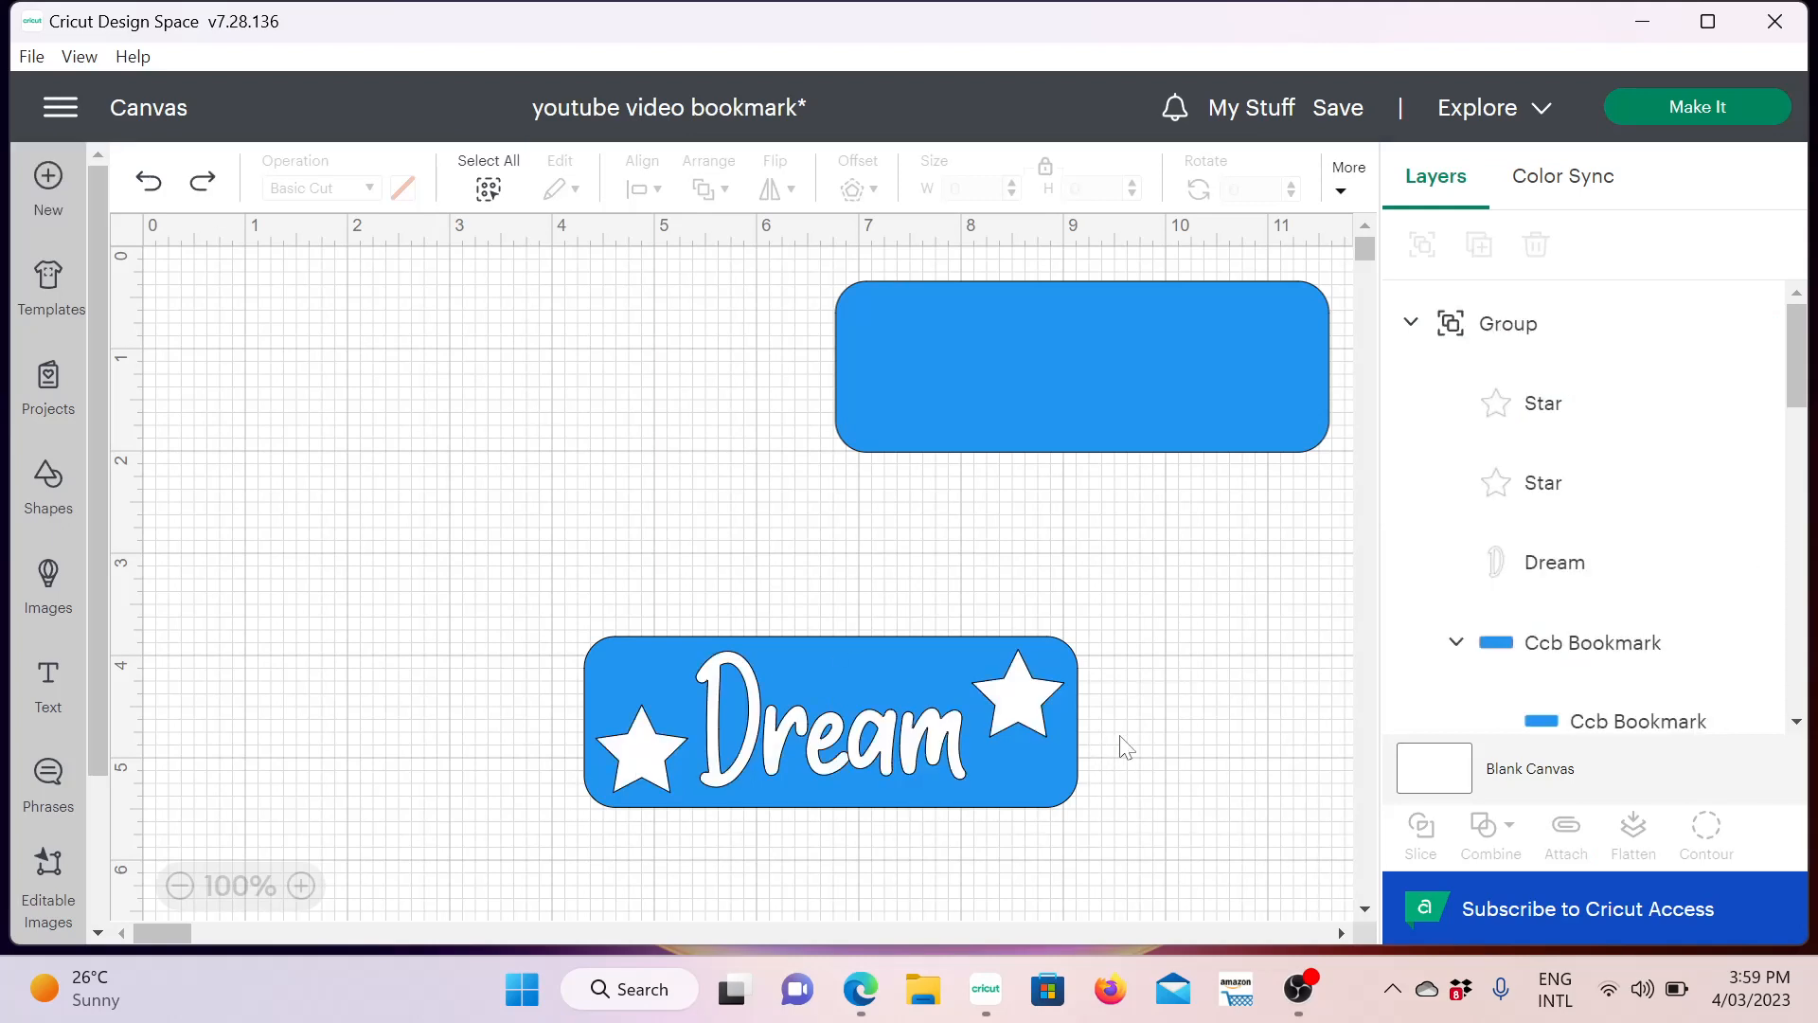
# Duplicate the grouped Dream bookmark
pyautogui.moveTo(527, 604); pyautogui.dragTo(1083, 895)
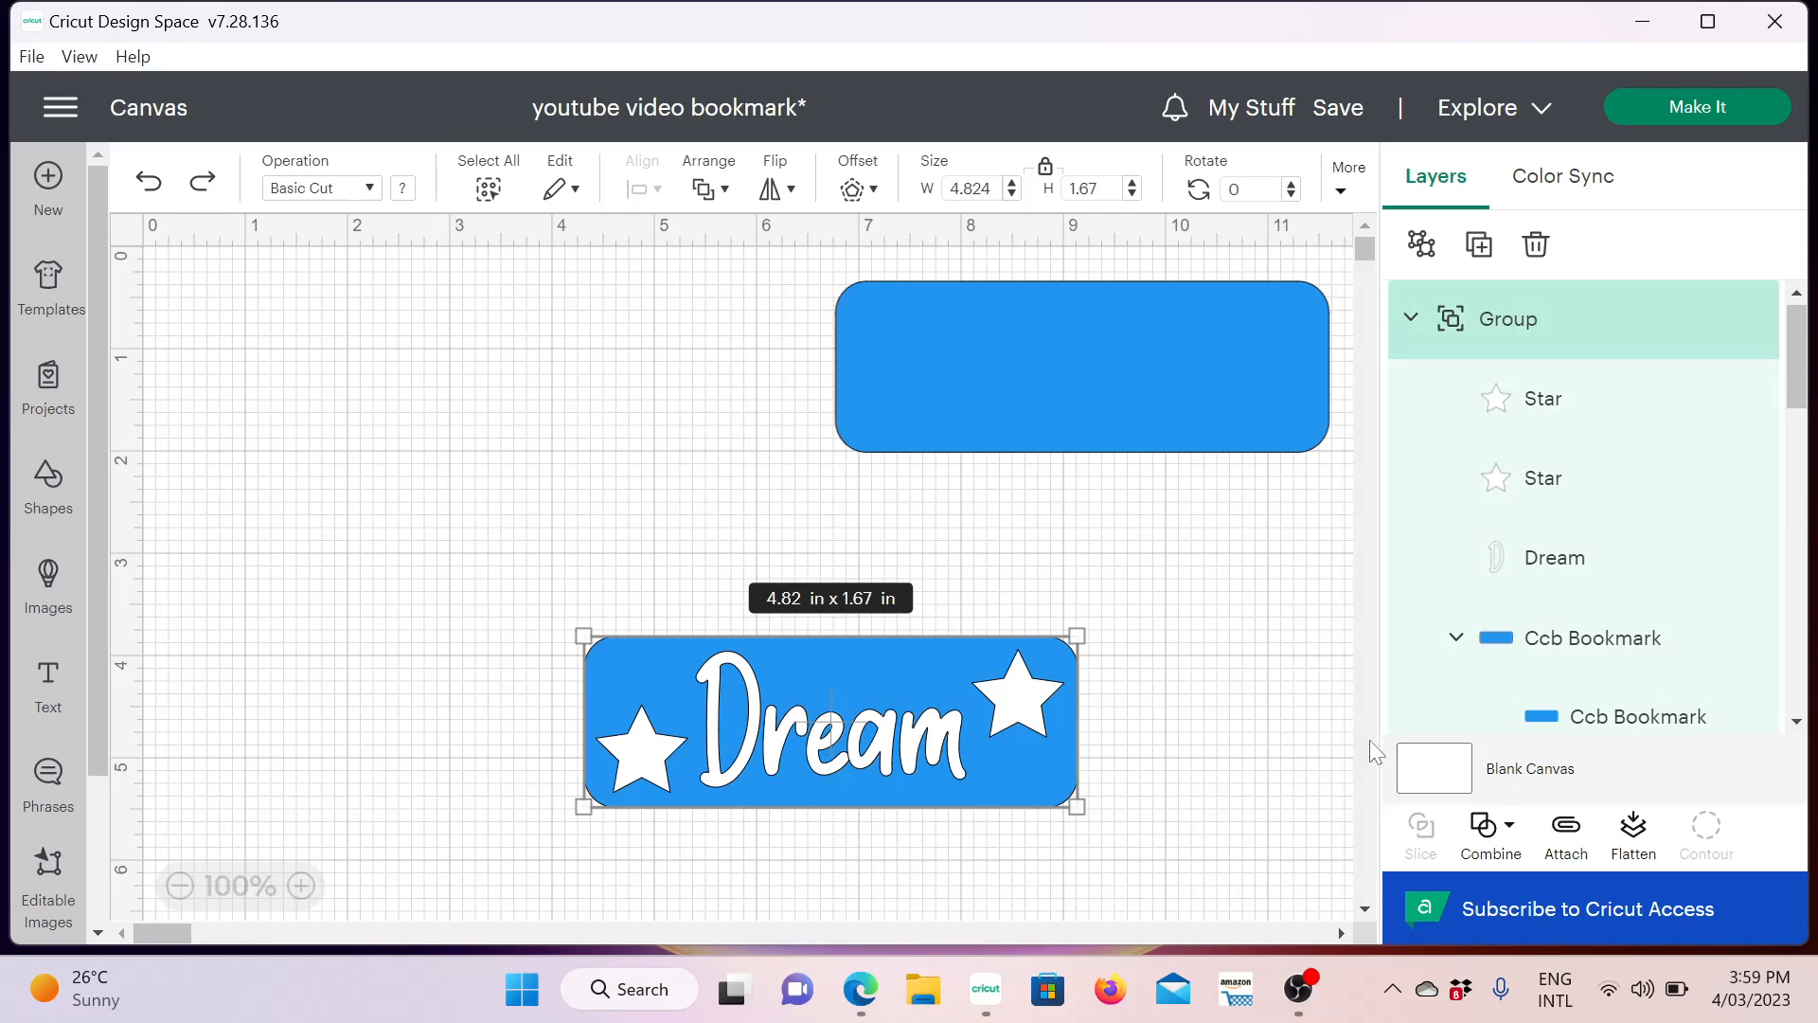
pyautogui.click(1496, 831)
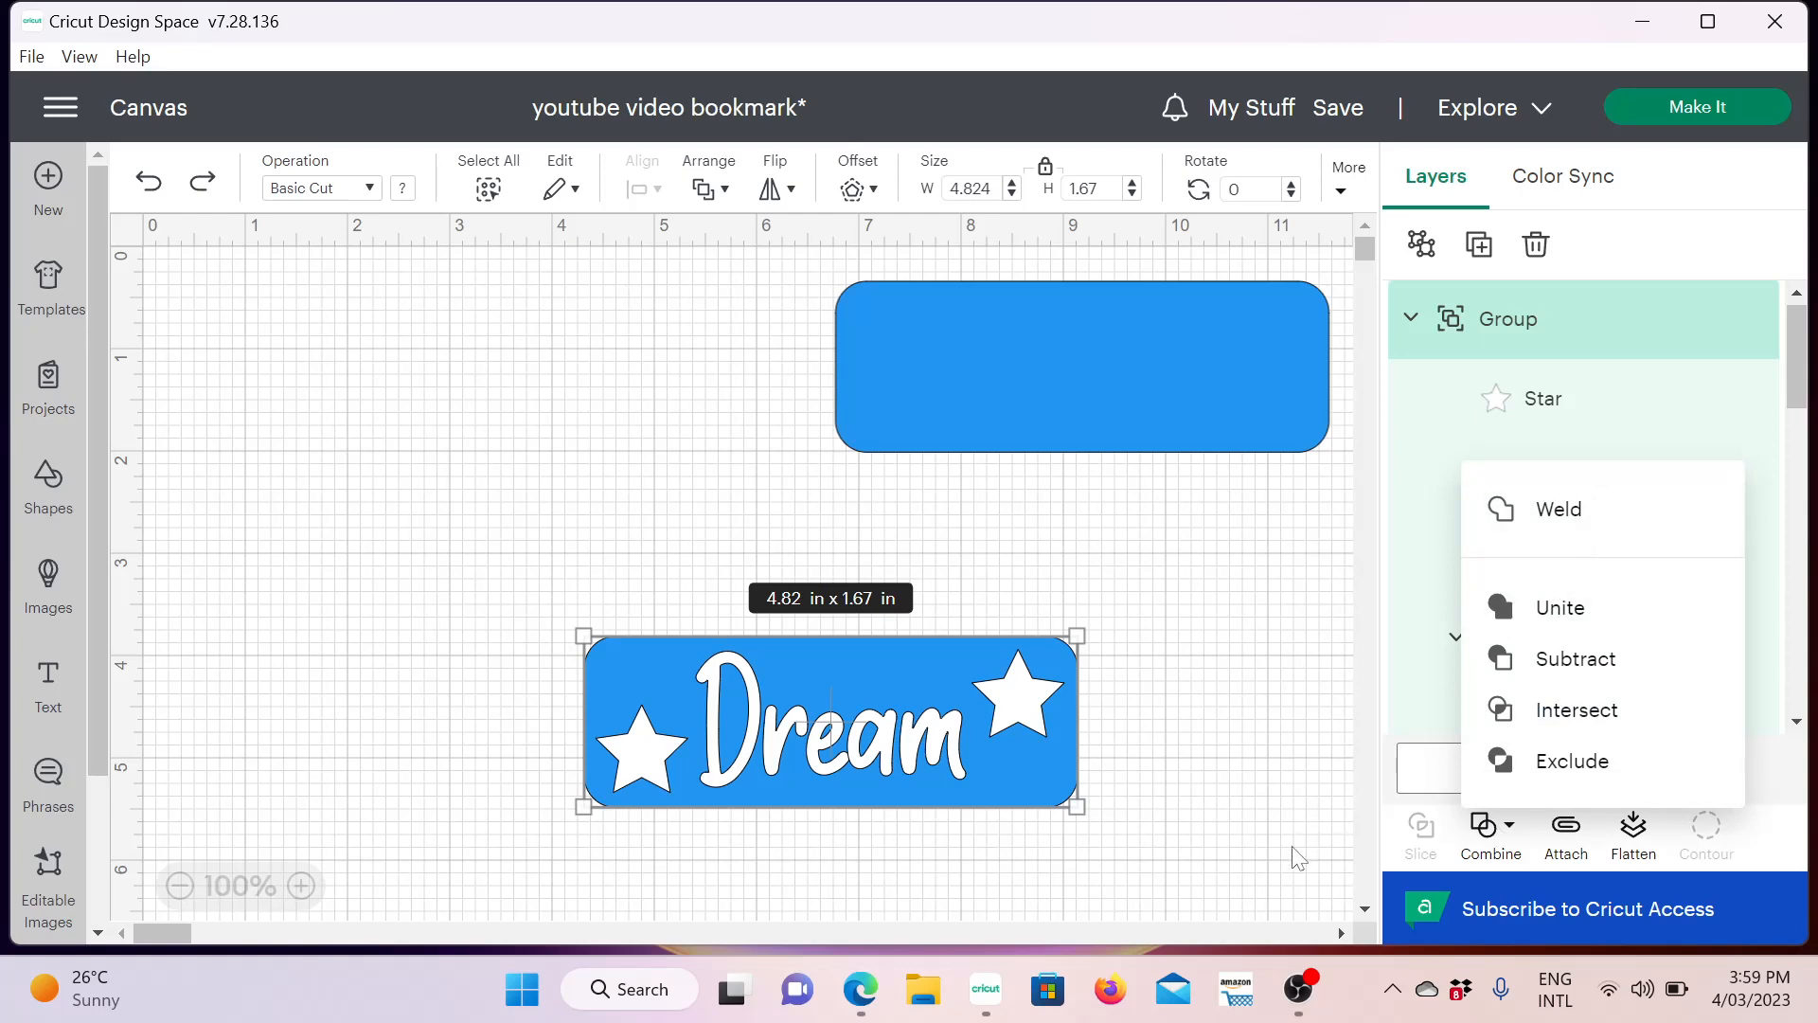
pyautogui.click(1480, 245)
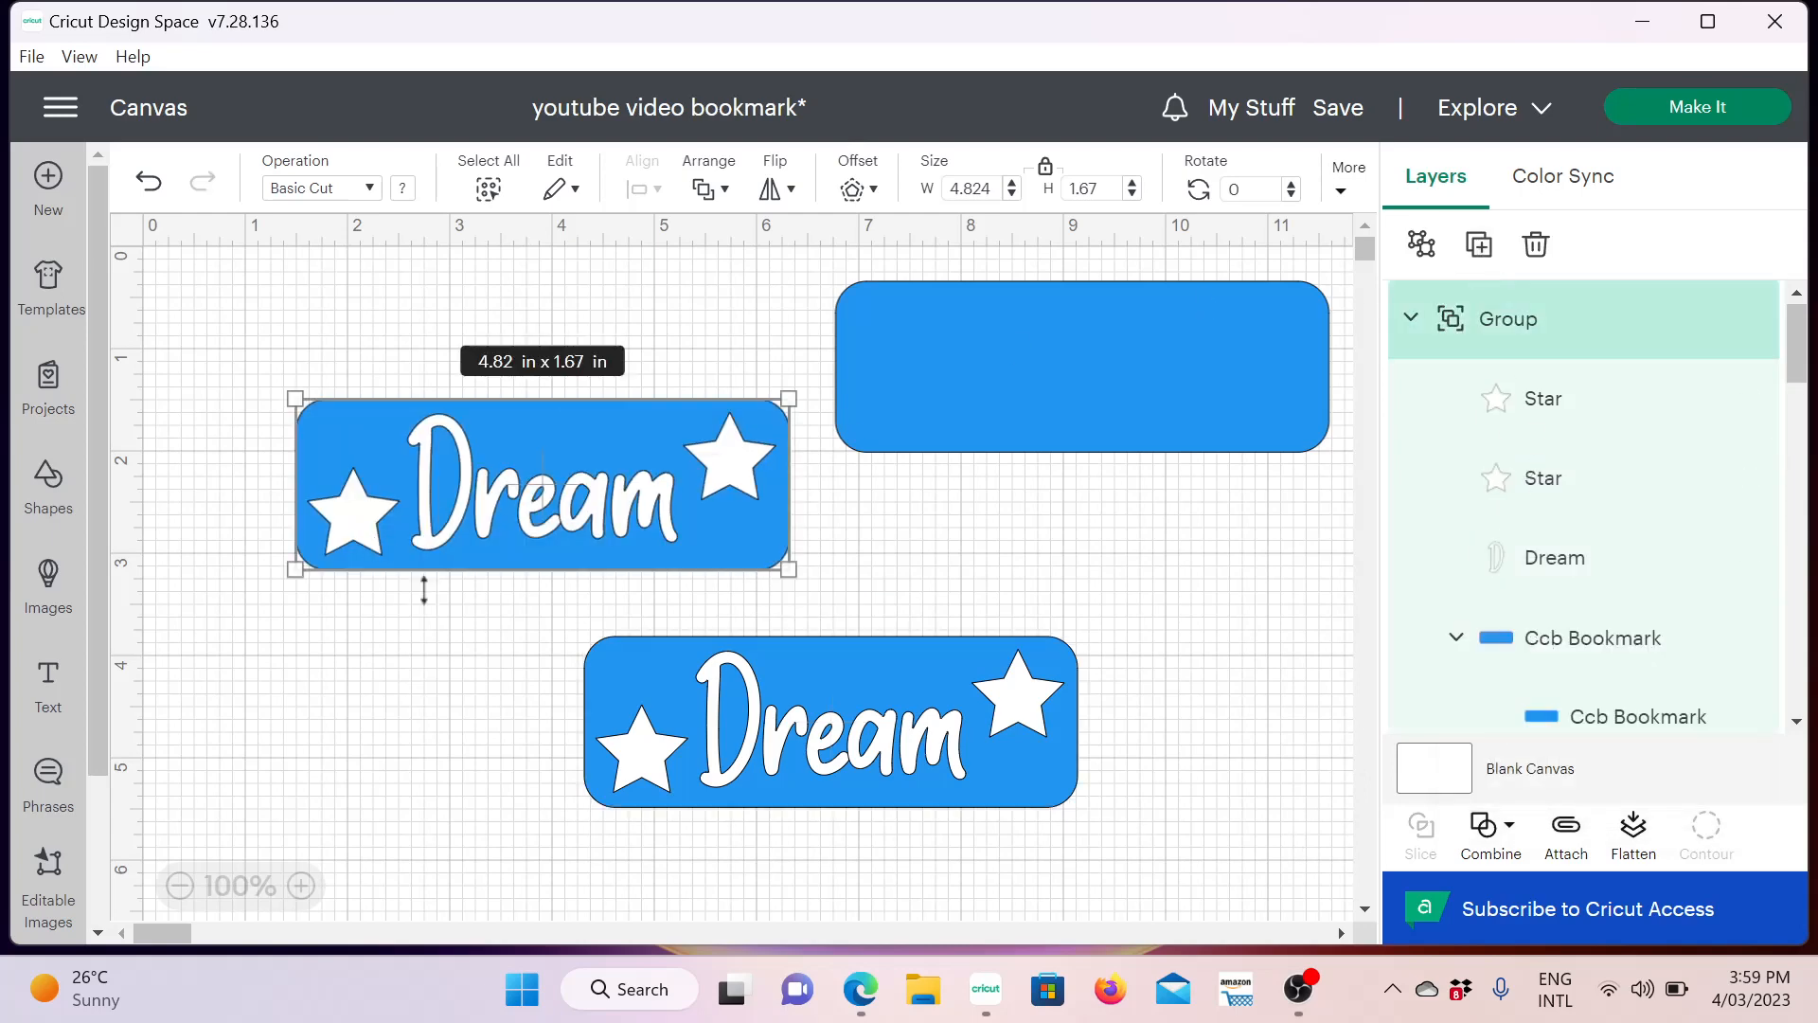
# Try welding the original grouped Dream bookmark into one shape, and undo the weld
pyautogui.click(475, 635)
pyautogui.moveTo(538, 632); pyautogui.dragTo(1120, 865)
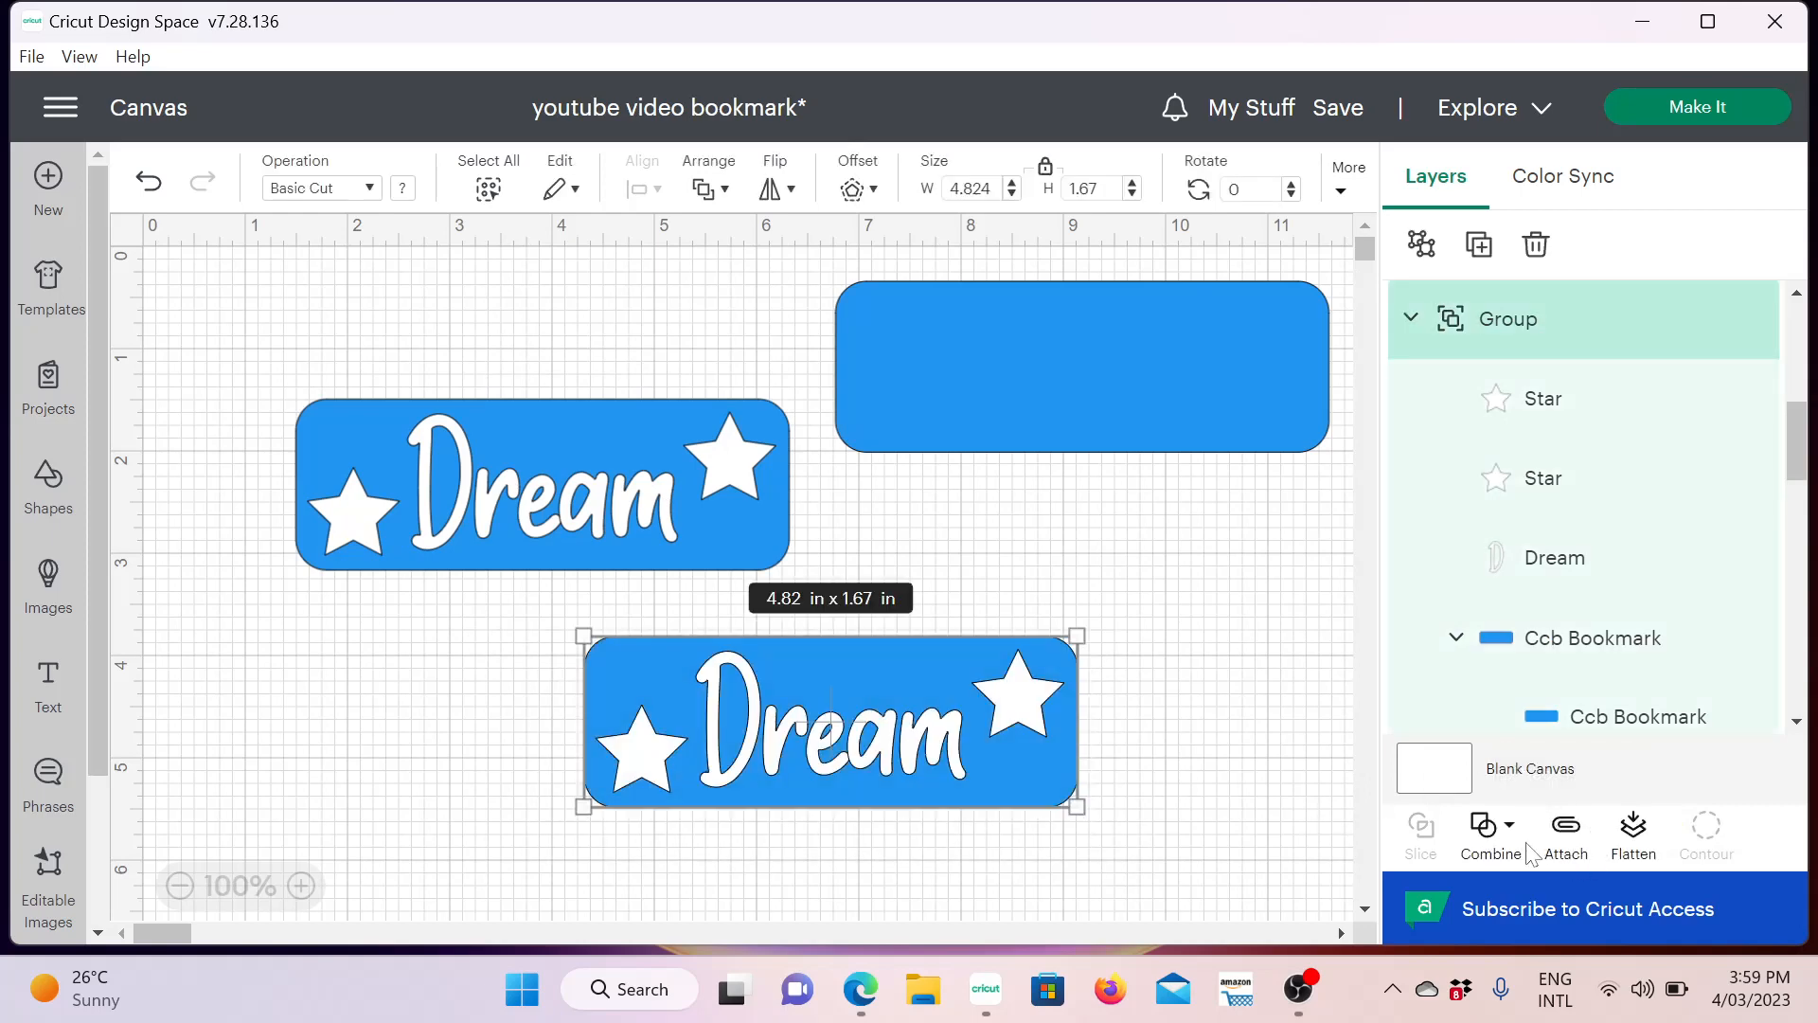
pyautogui.click(1489, 829)
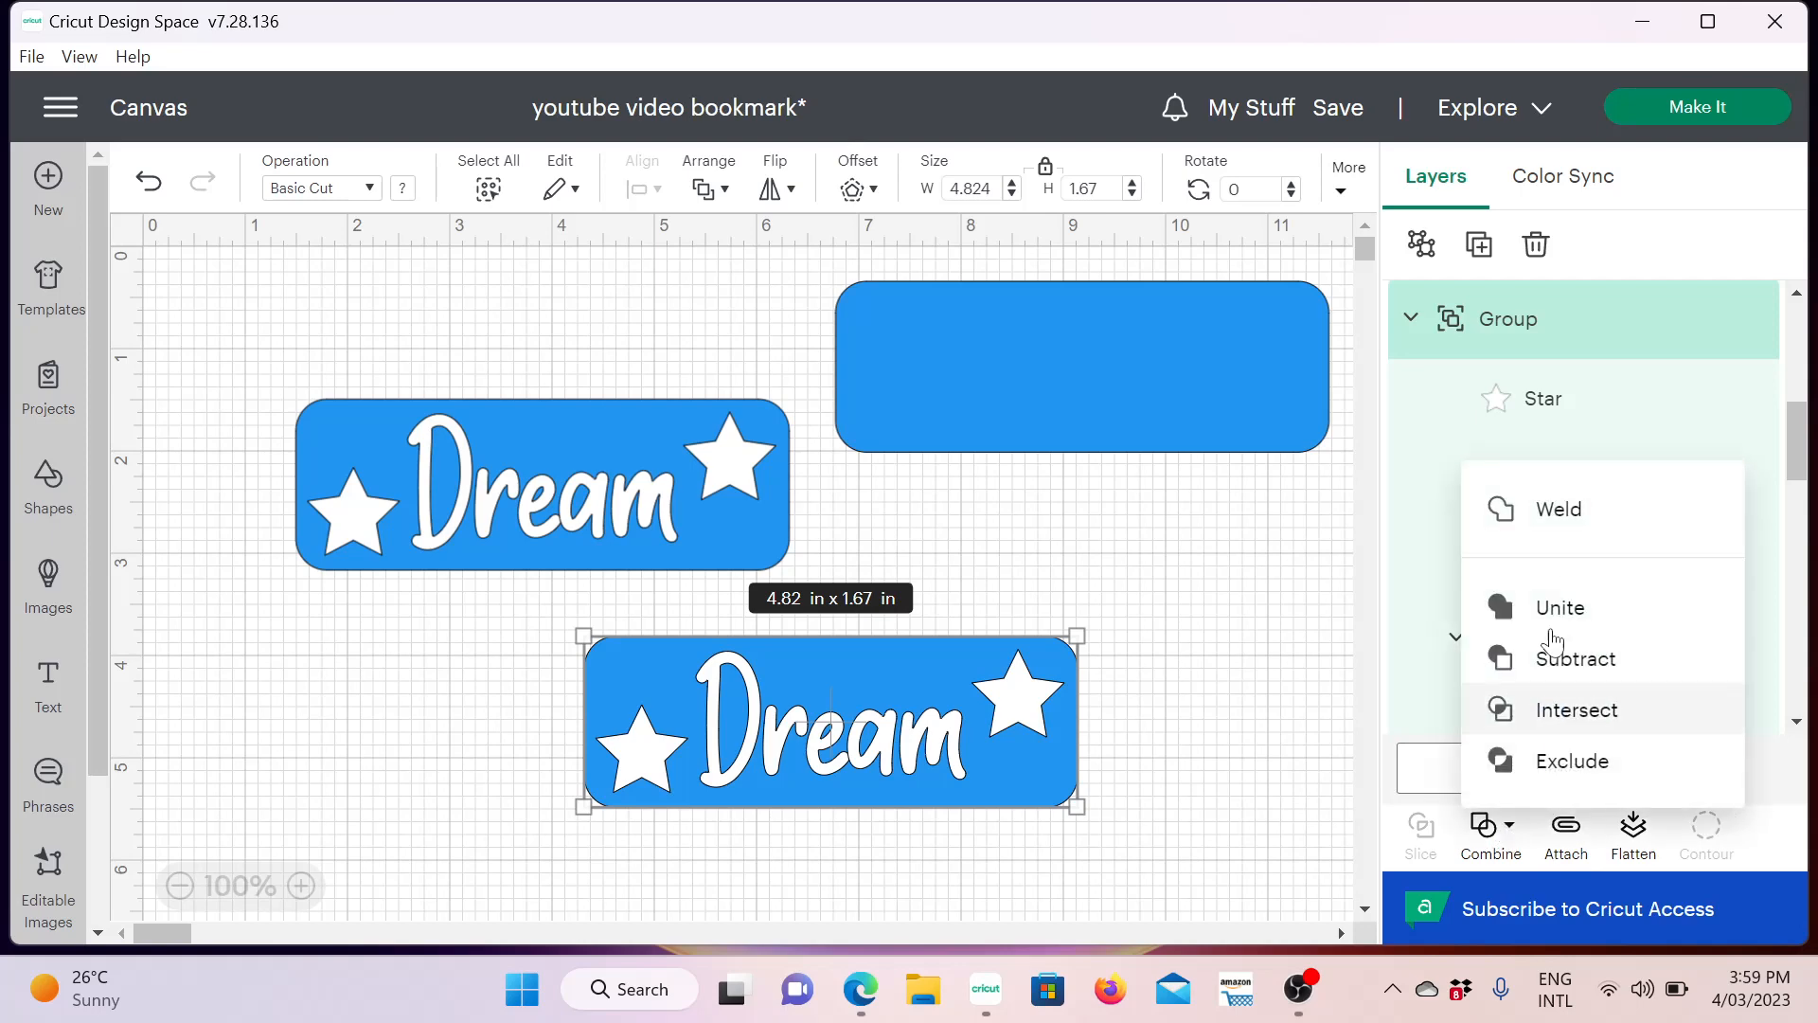
pyautogui.click(1569, 503)
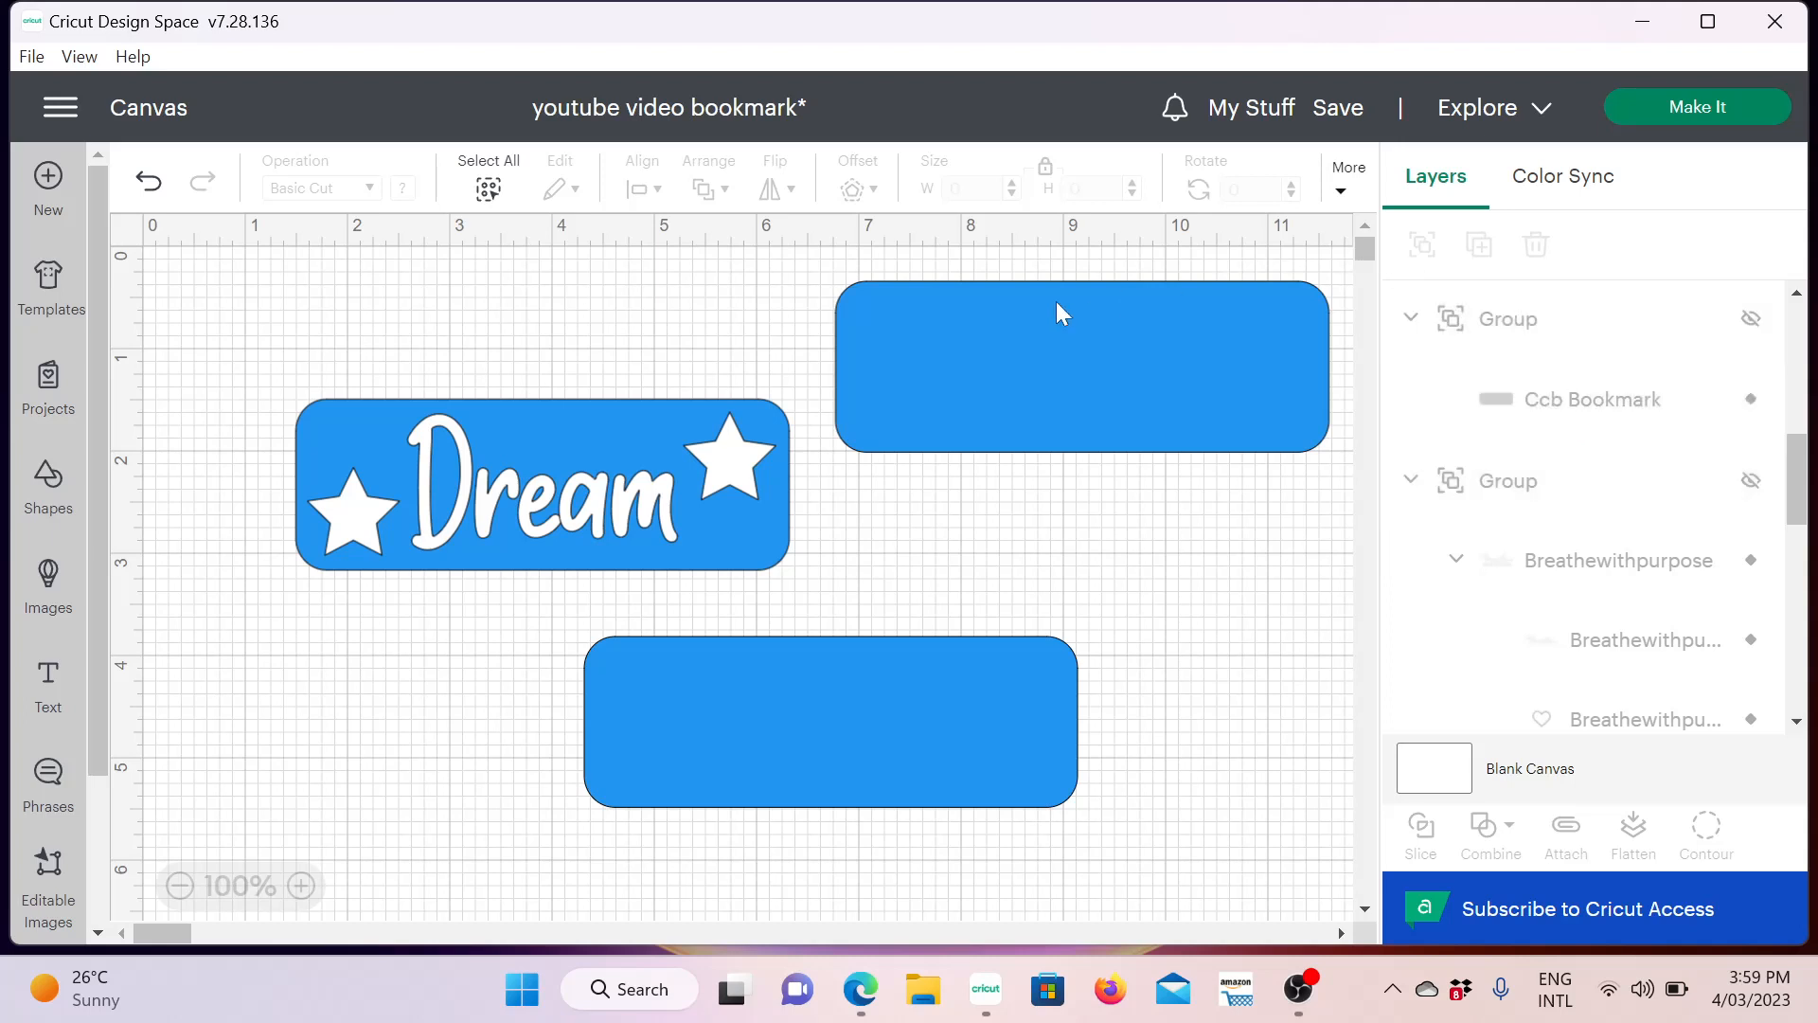
pyautogui.click(148, 185)
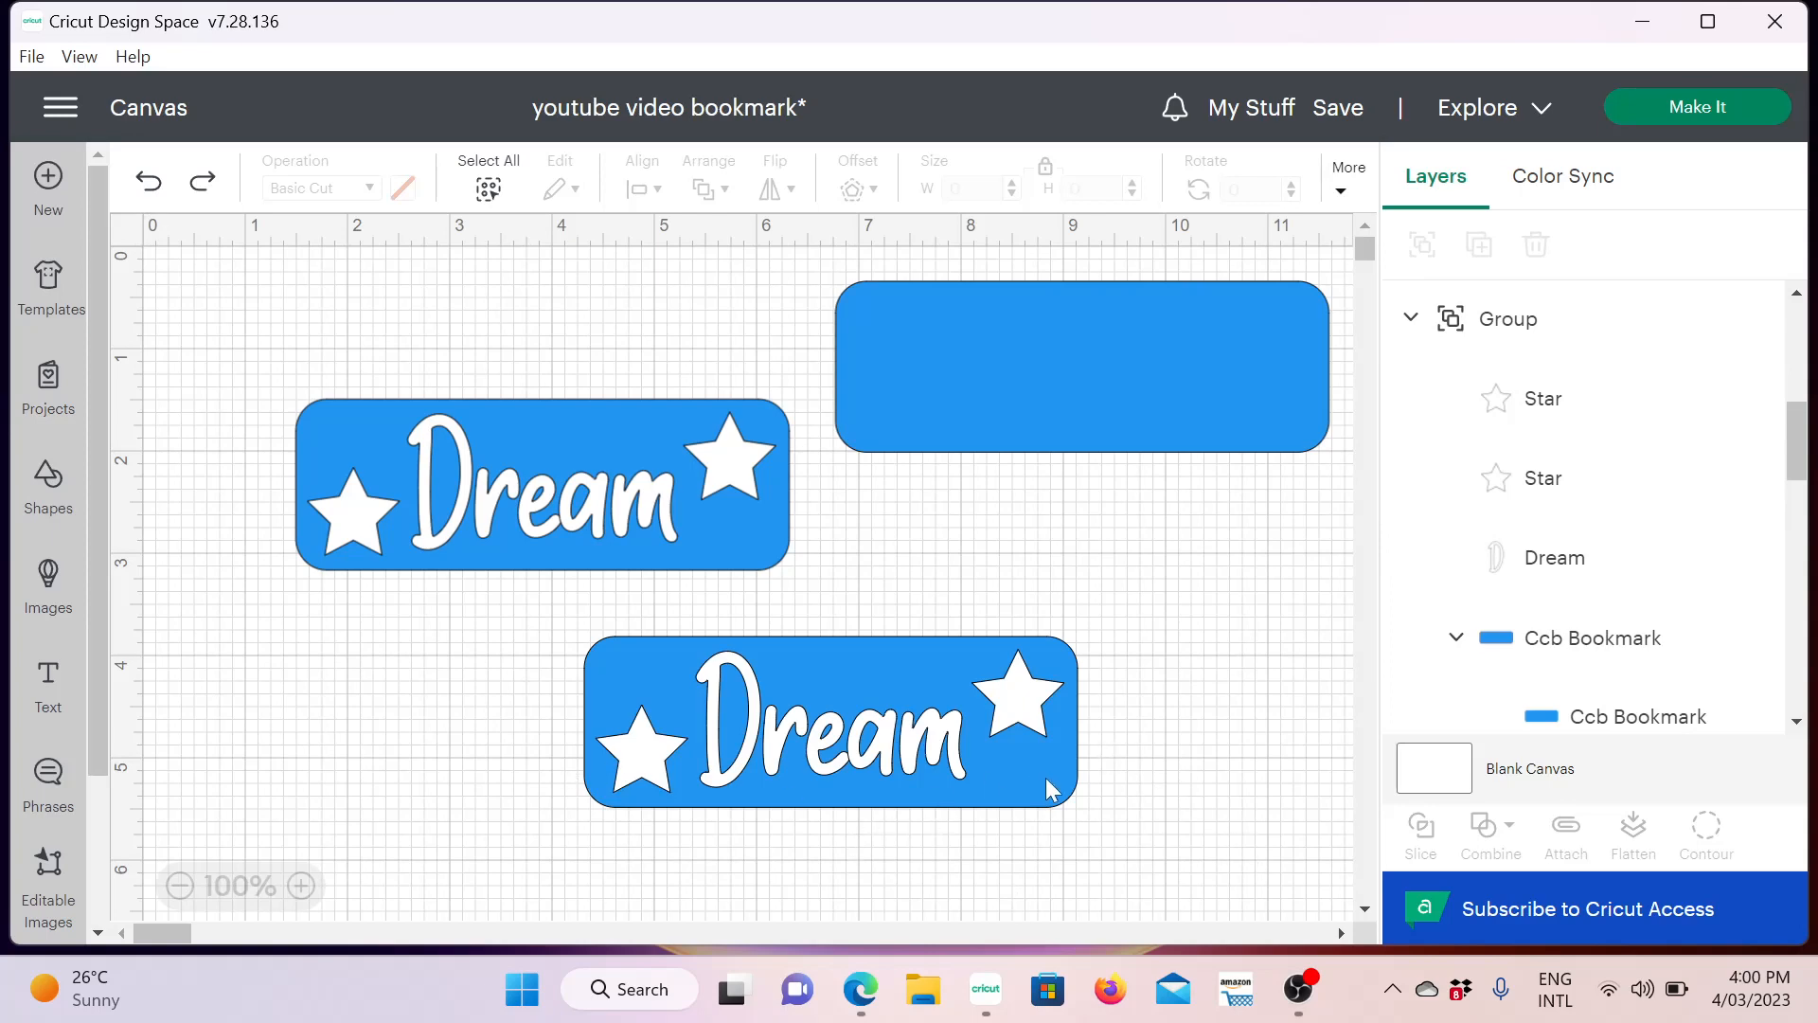
# Ungroup the lower Dream bookmark and move its blue base up, away from the text and stars
pyautogui.moveTo(1045, 776); pyautogui.dragTo(1133, 801)
pyautogui.click(1420, 247)
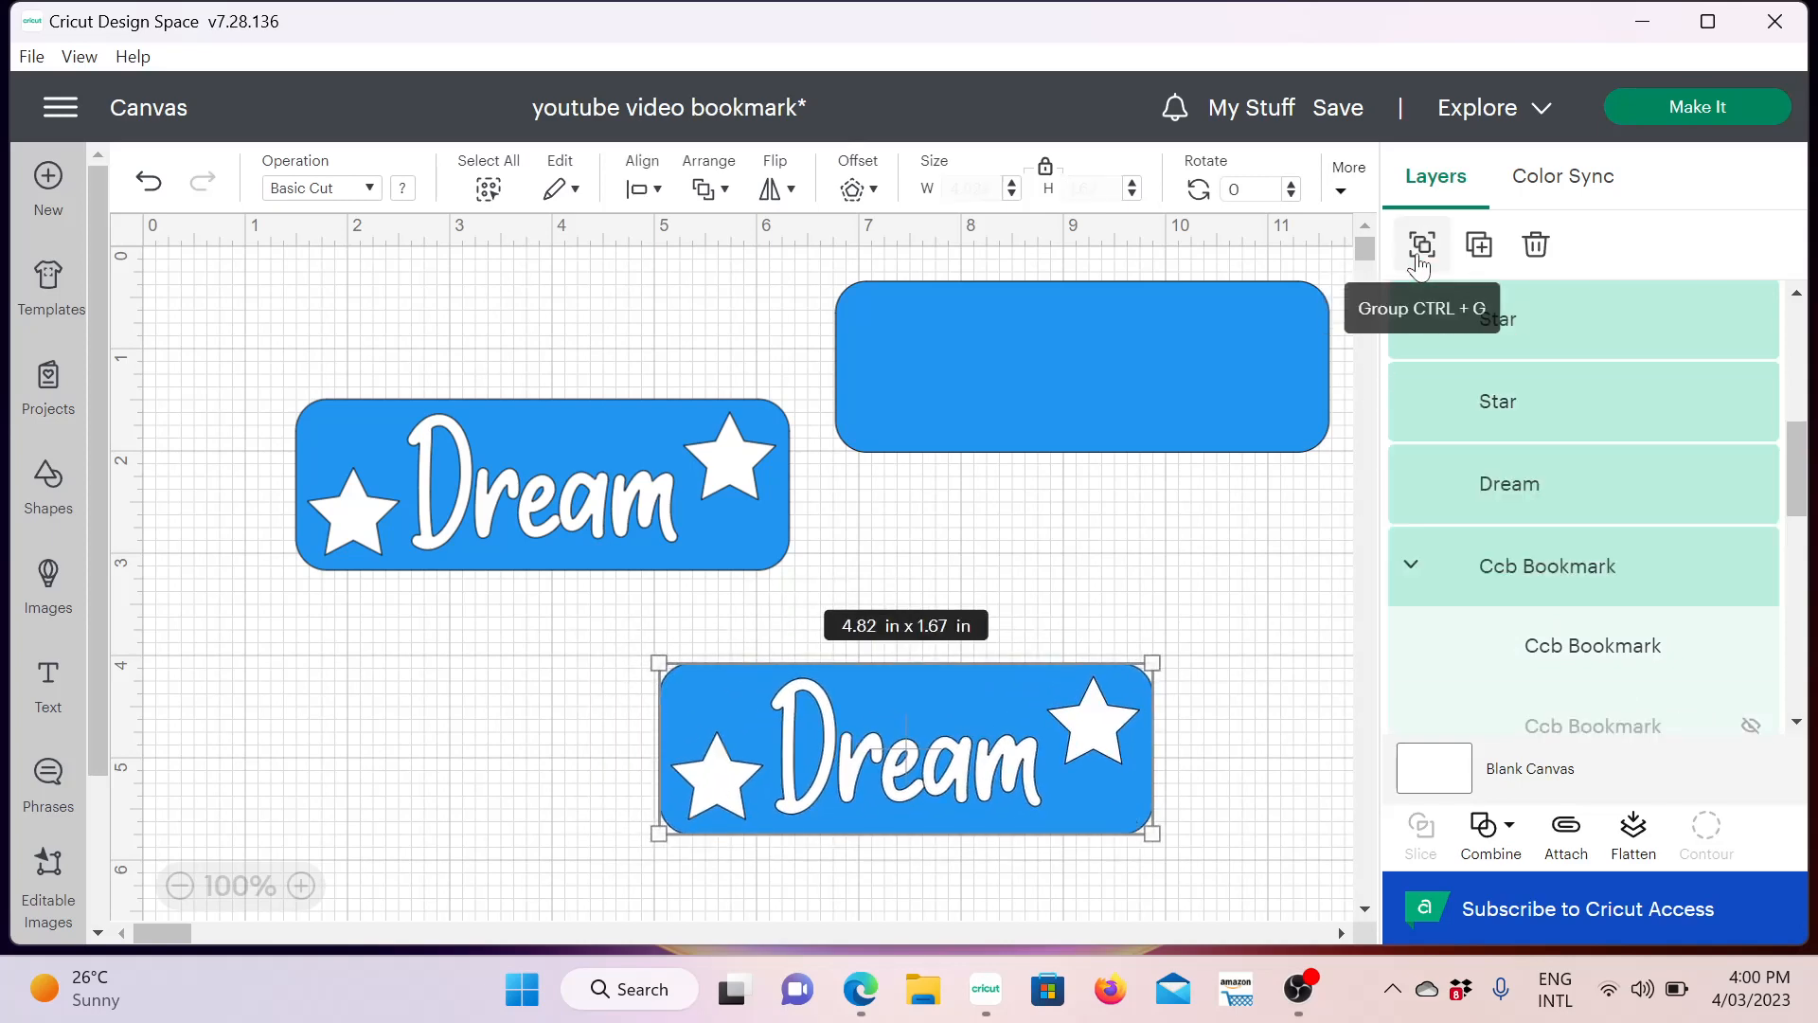
pyautogui.moveTo(1095, 787); pyautogui.dragTo(1151, 460)
pyautogui.click(1253, 674)
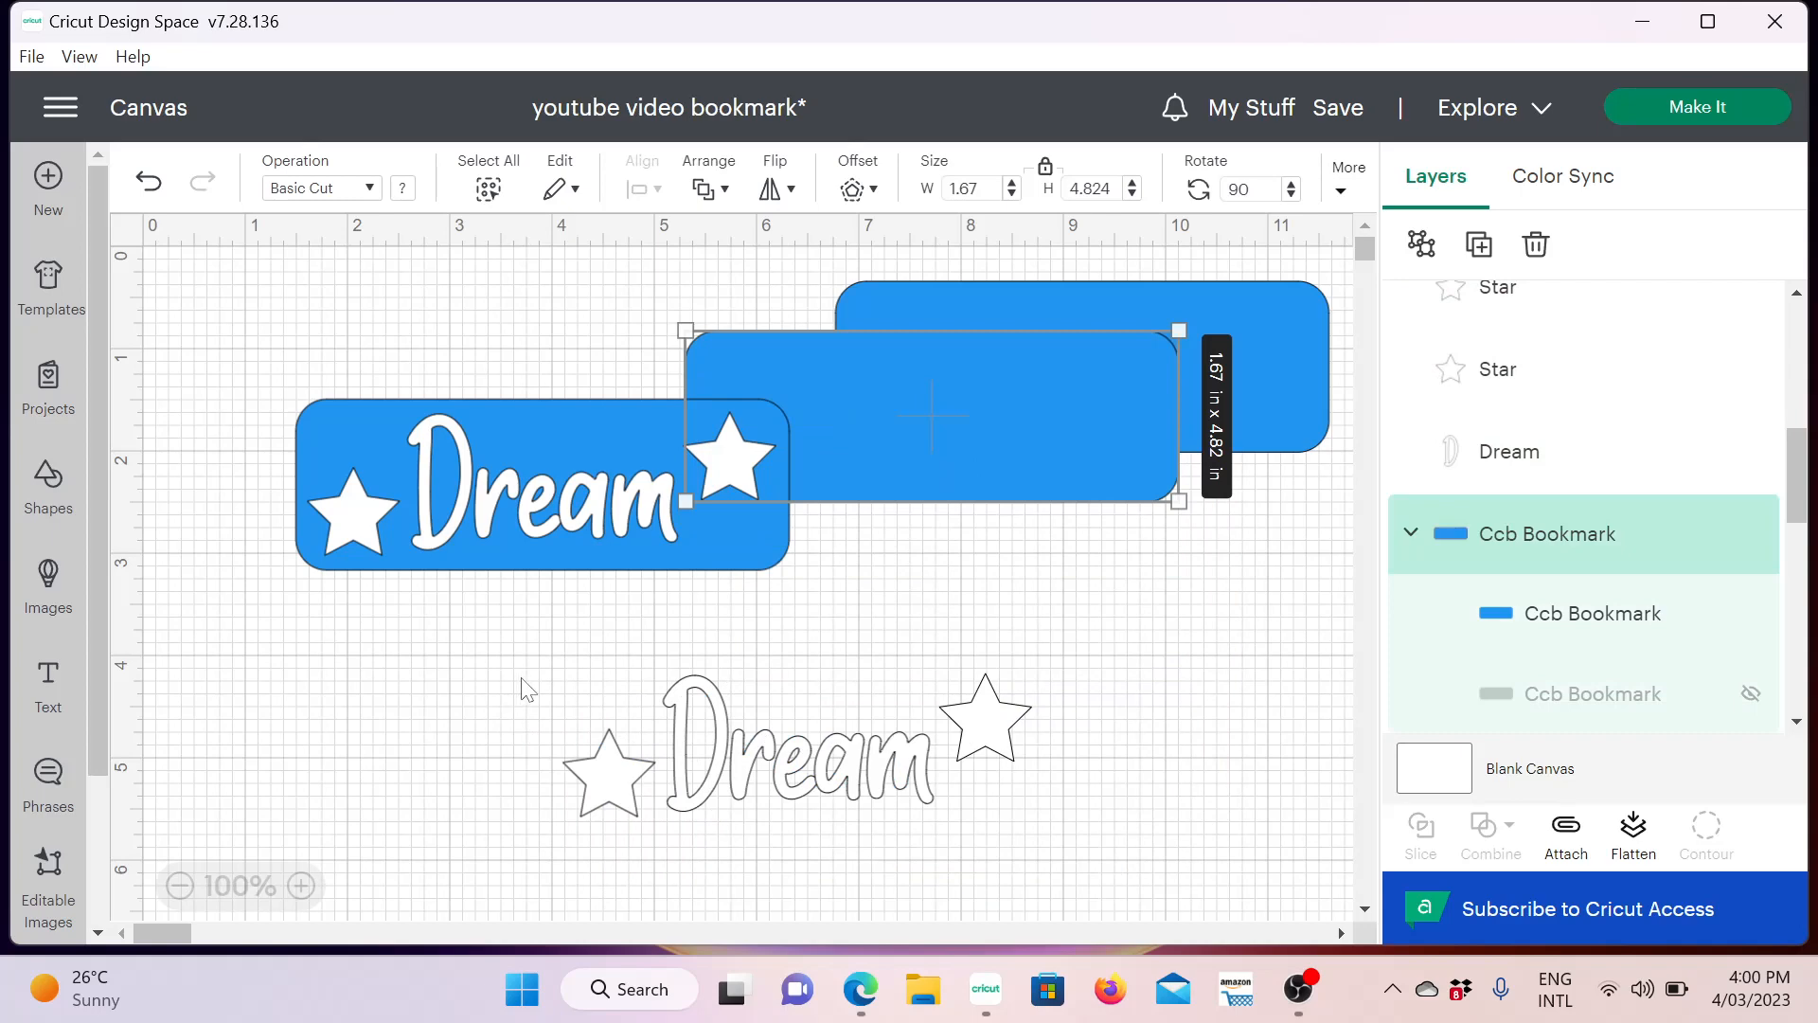
# Attach the two loose stars and the Dream text to each other without the bookmark base
pyautogui.moveTo(520, 678); pyautogui.dragTo(1052, 833)
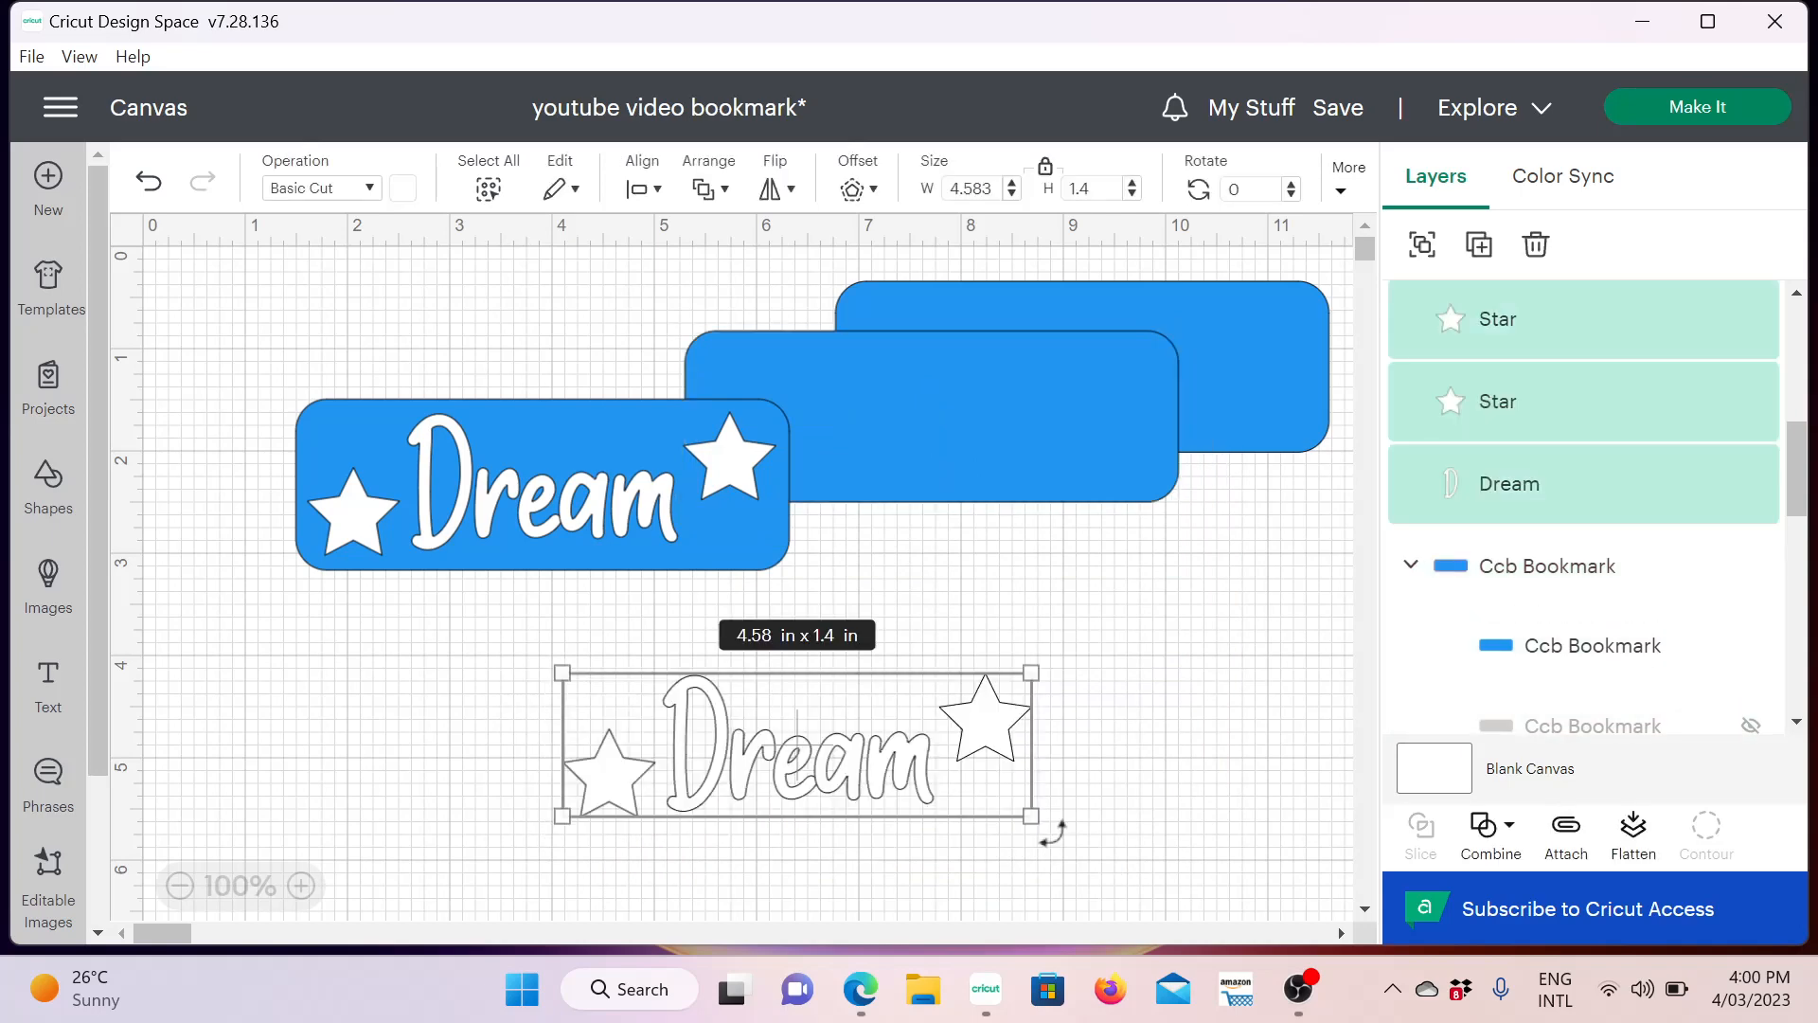
pyautogui.click(1566, 842)
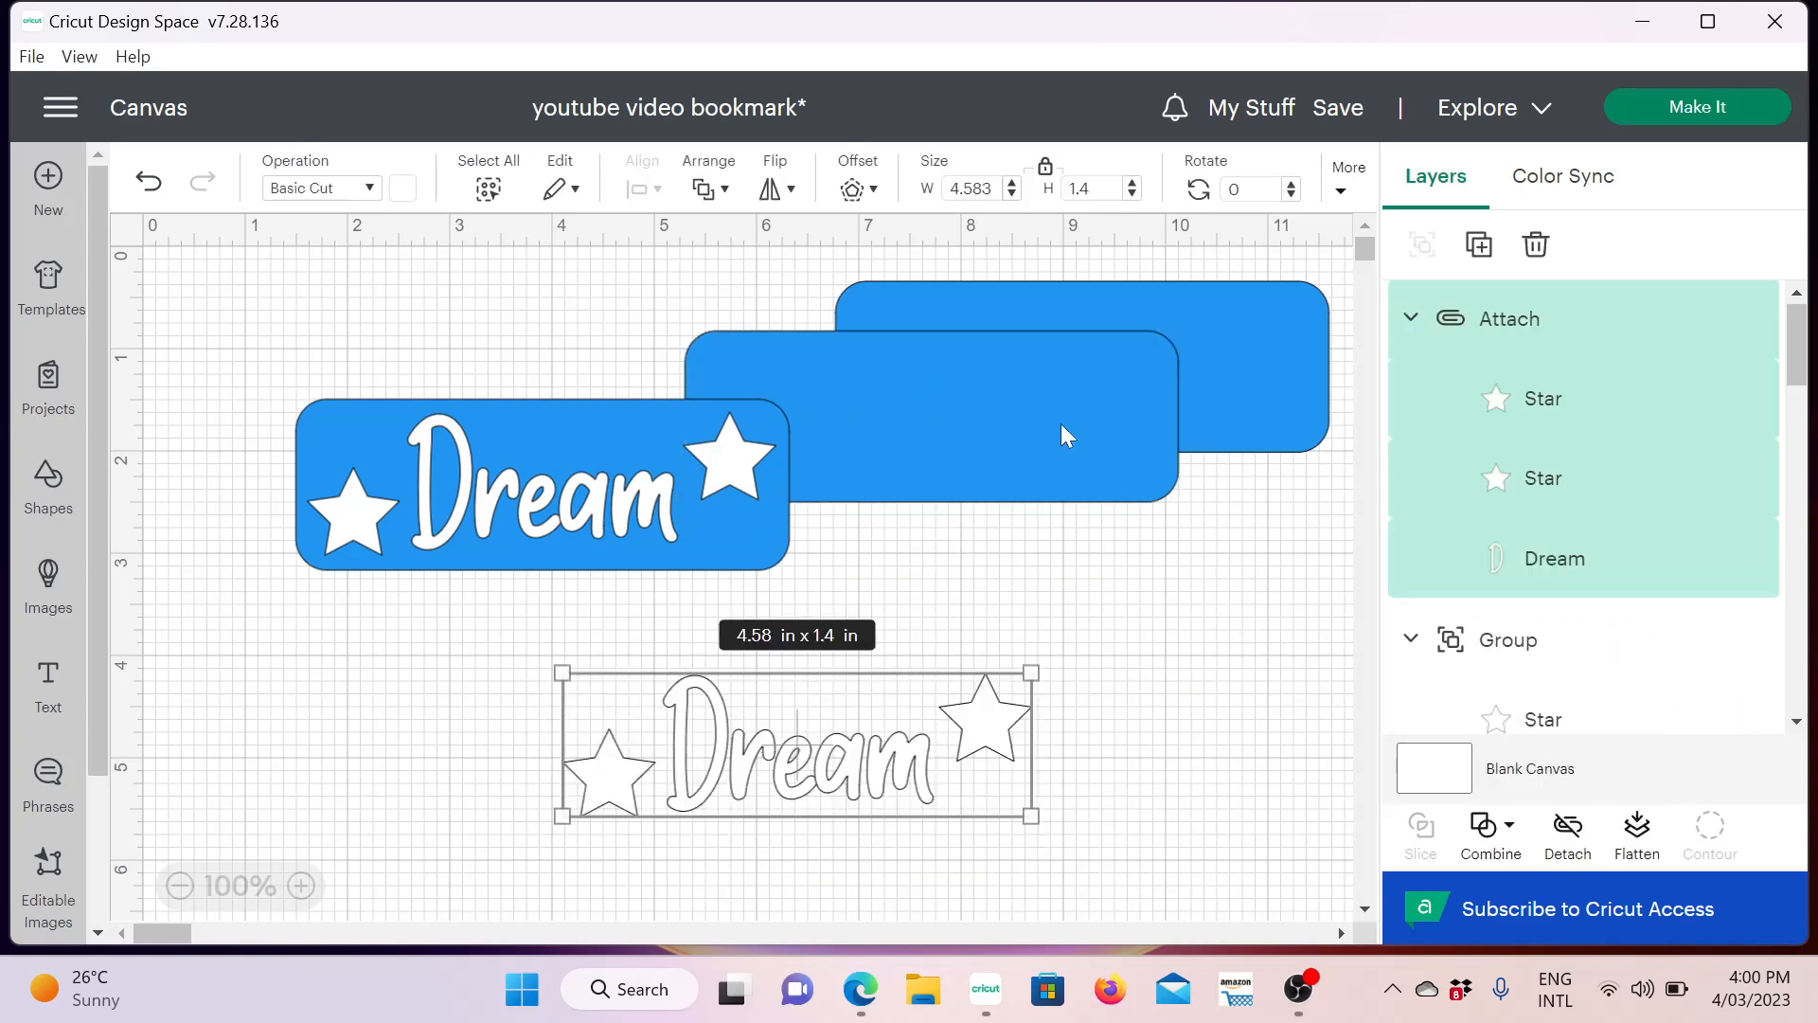
# Move the blue bookmark base back behind the attached Dream text and stars, and select them all together
pyautogui.moveTo(1034, 412); pyautogui.dragTo(901, 744)
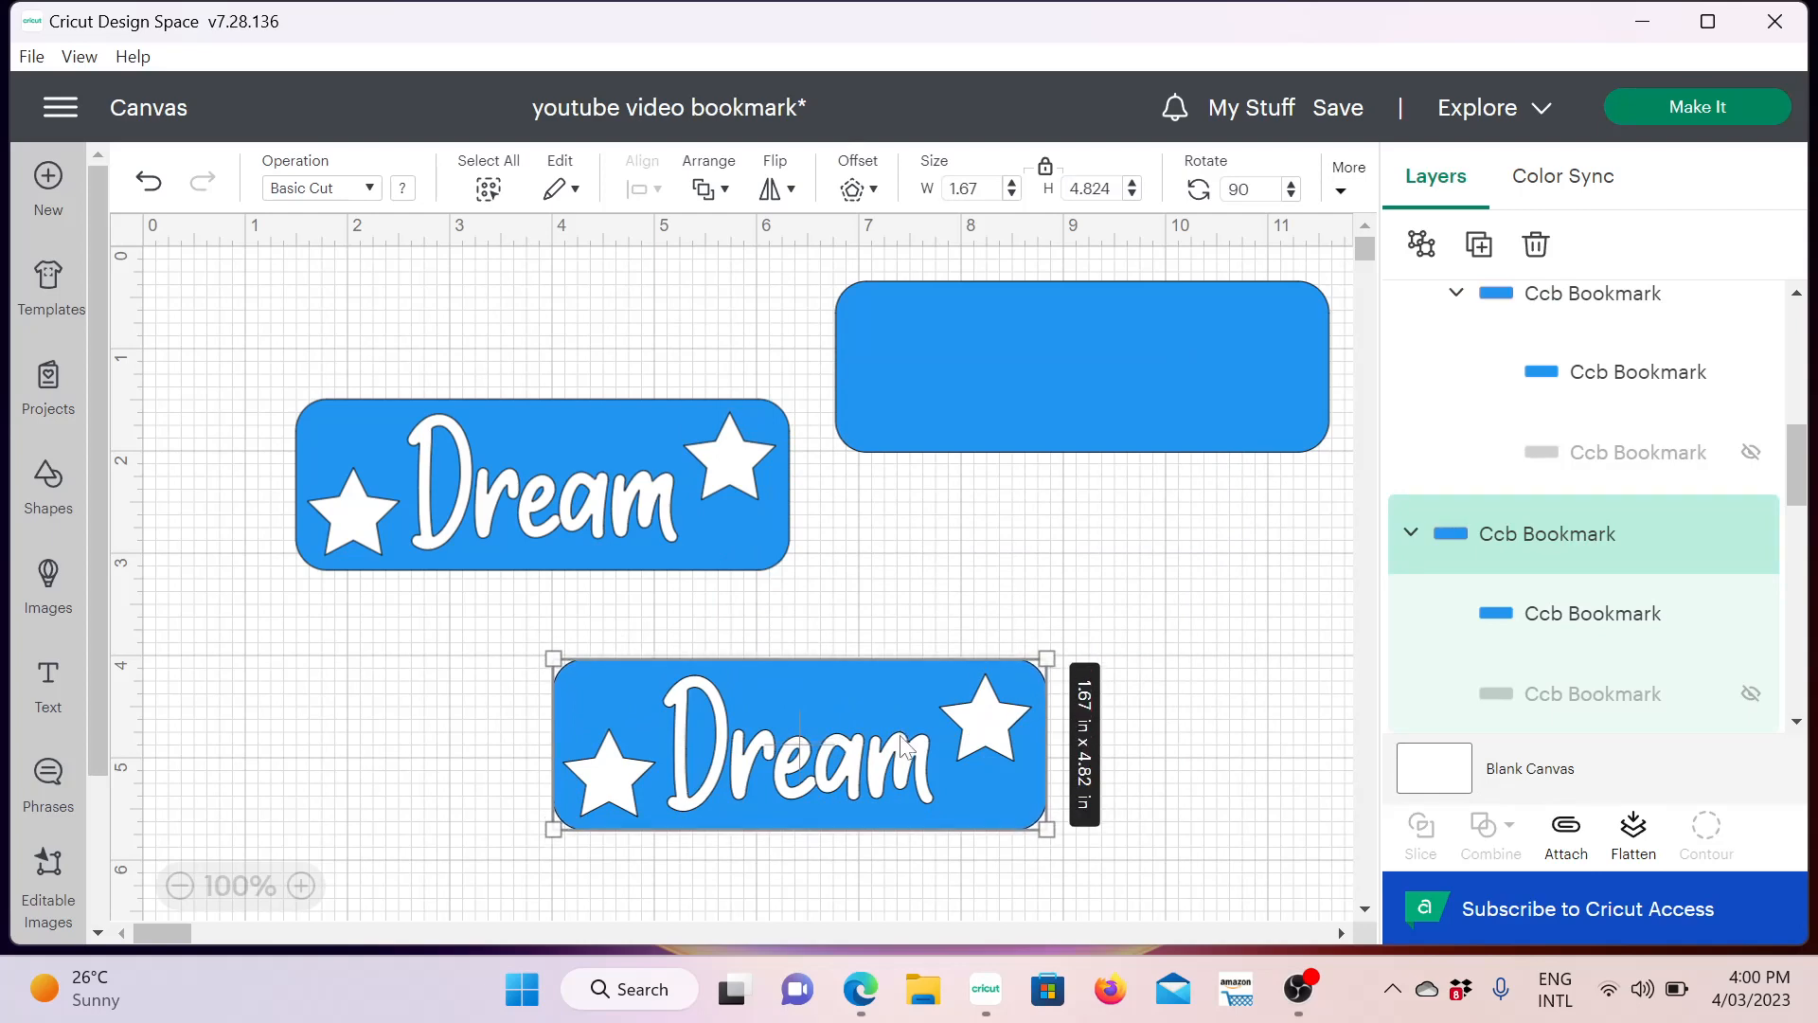
pyautogui.click(466, 734)
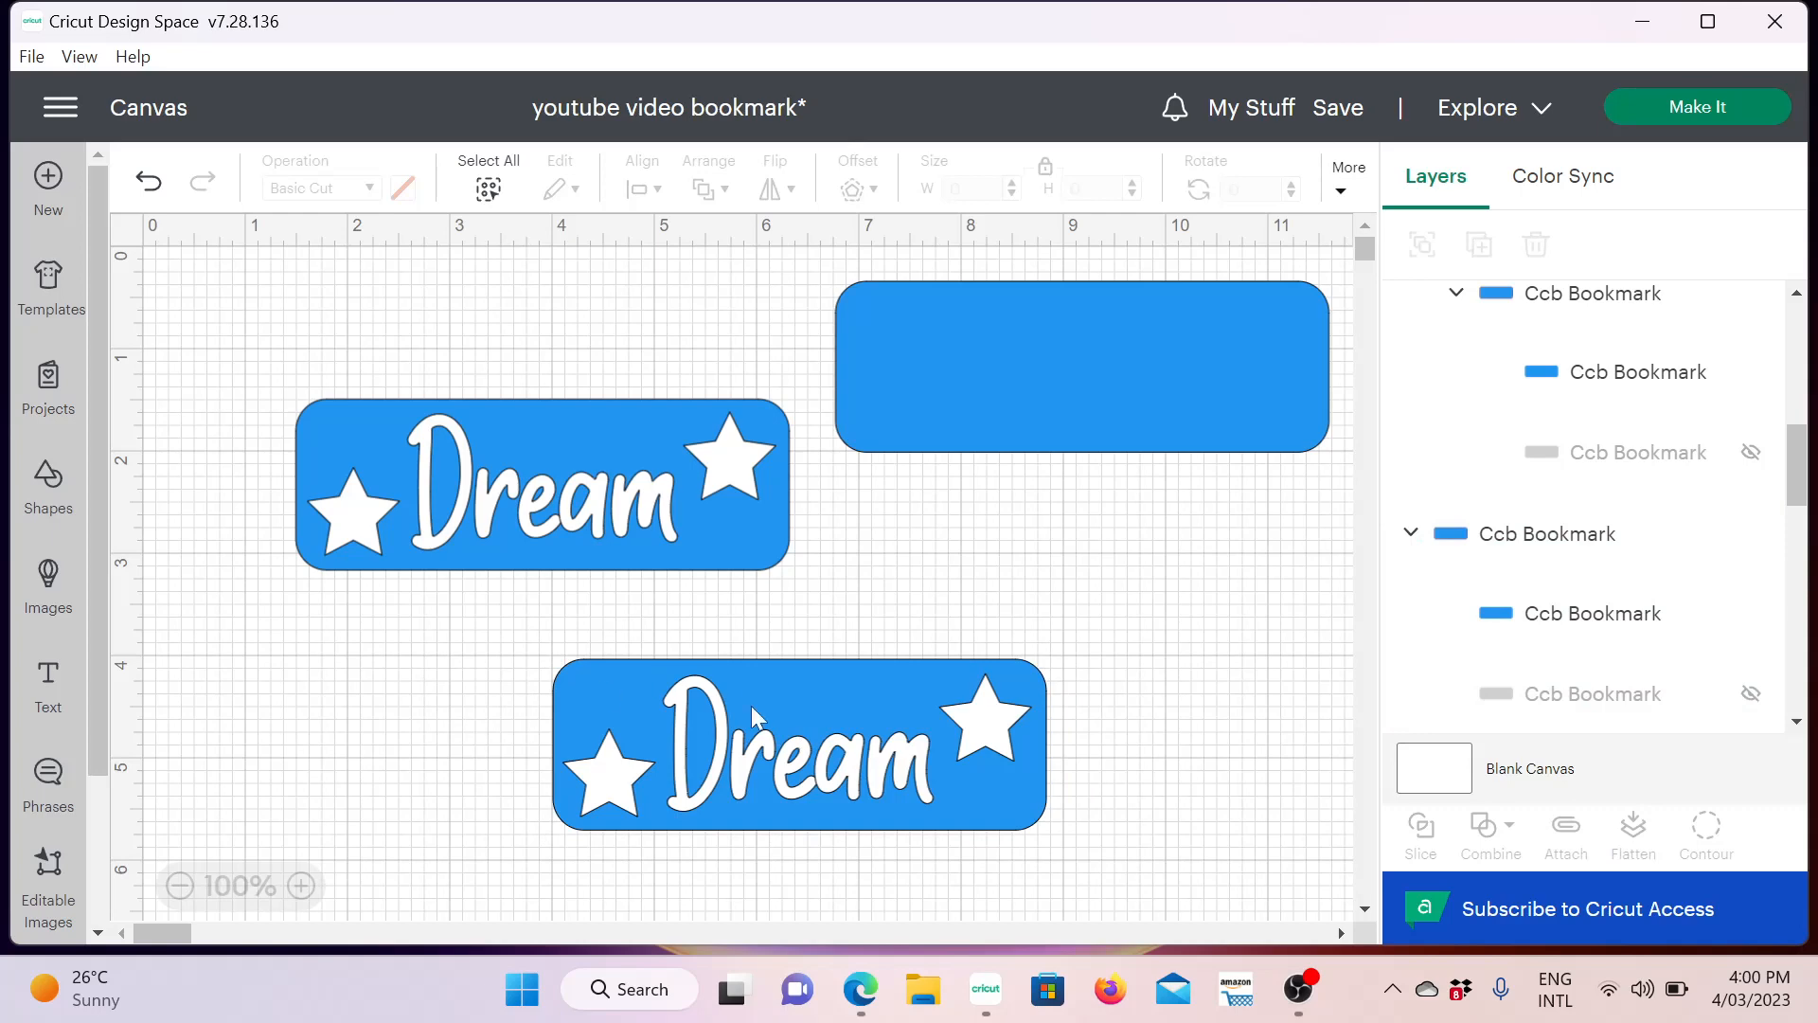
pyautogui.moveTo(502, 672); pyautogui.dragTo(1123, 770)
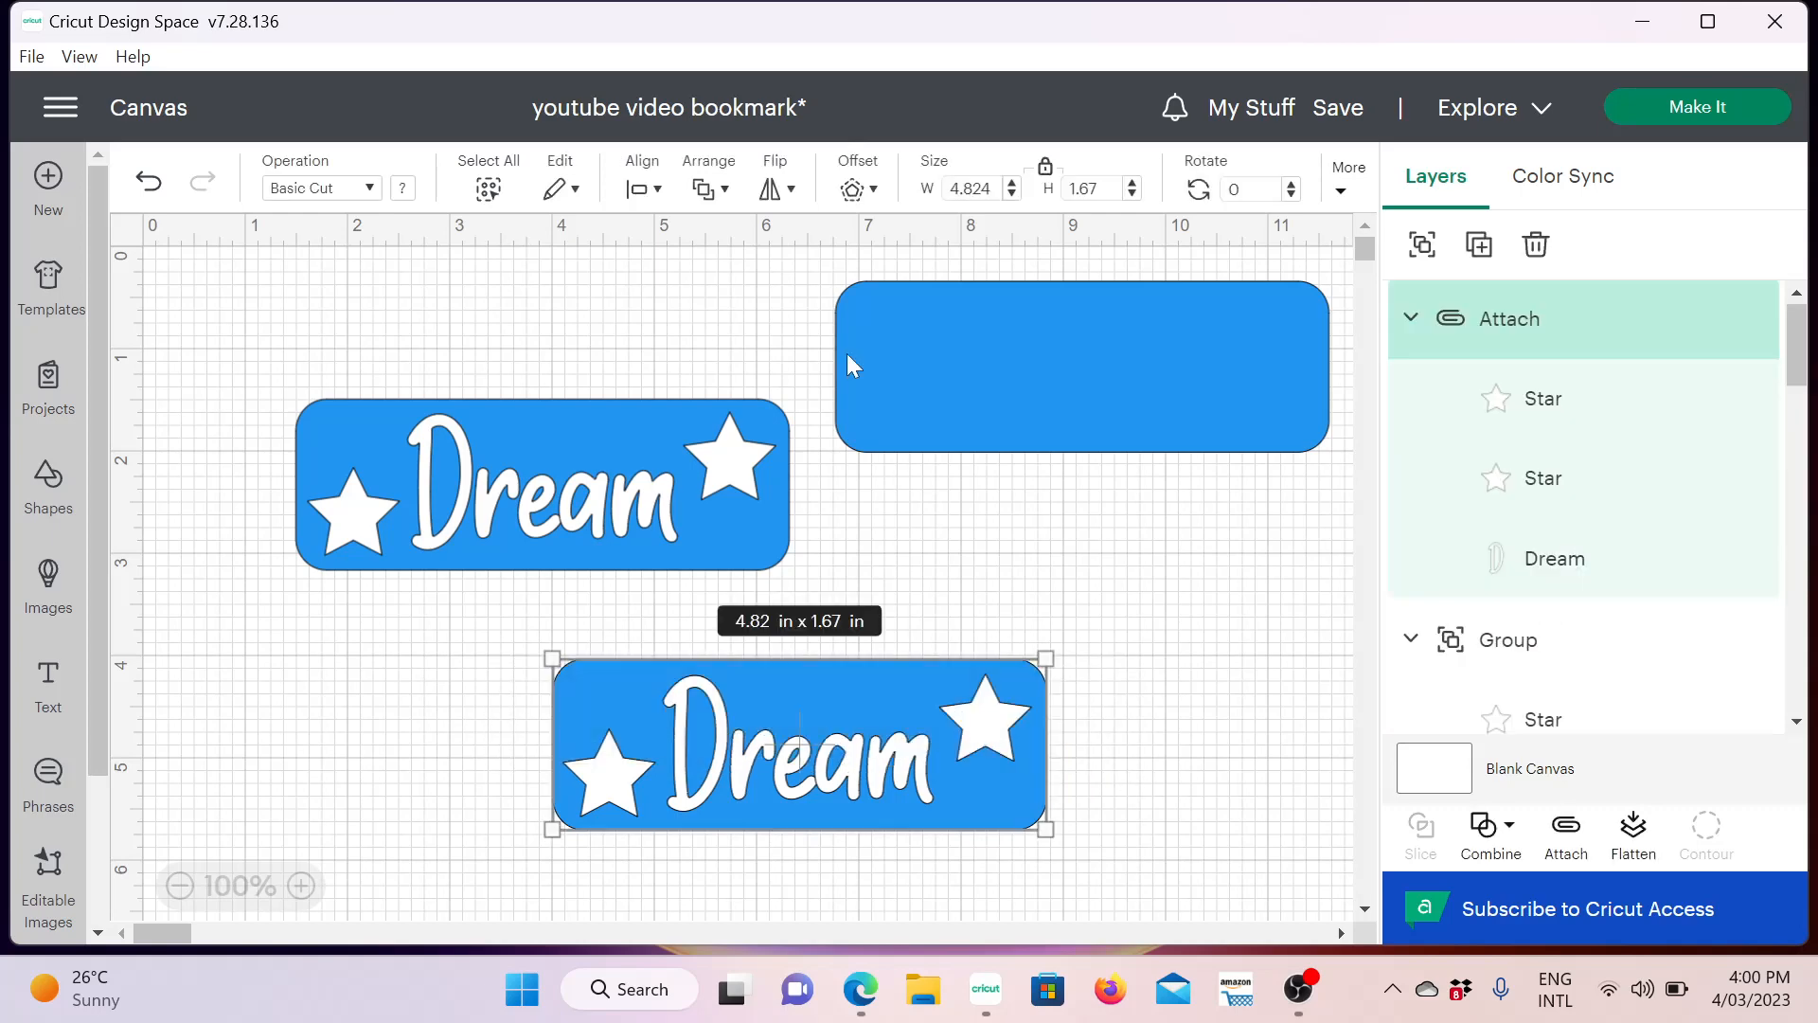
# Group the attached Dream text and stars with their blue base, and move the group to the canvas's upper-left corner
pyautogui.click(705, 189)
pyautogui.click(649, 192)
pyautogui.click(715, 337)
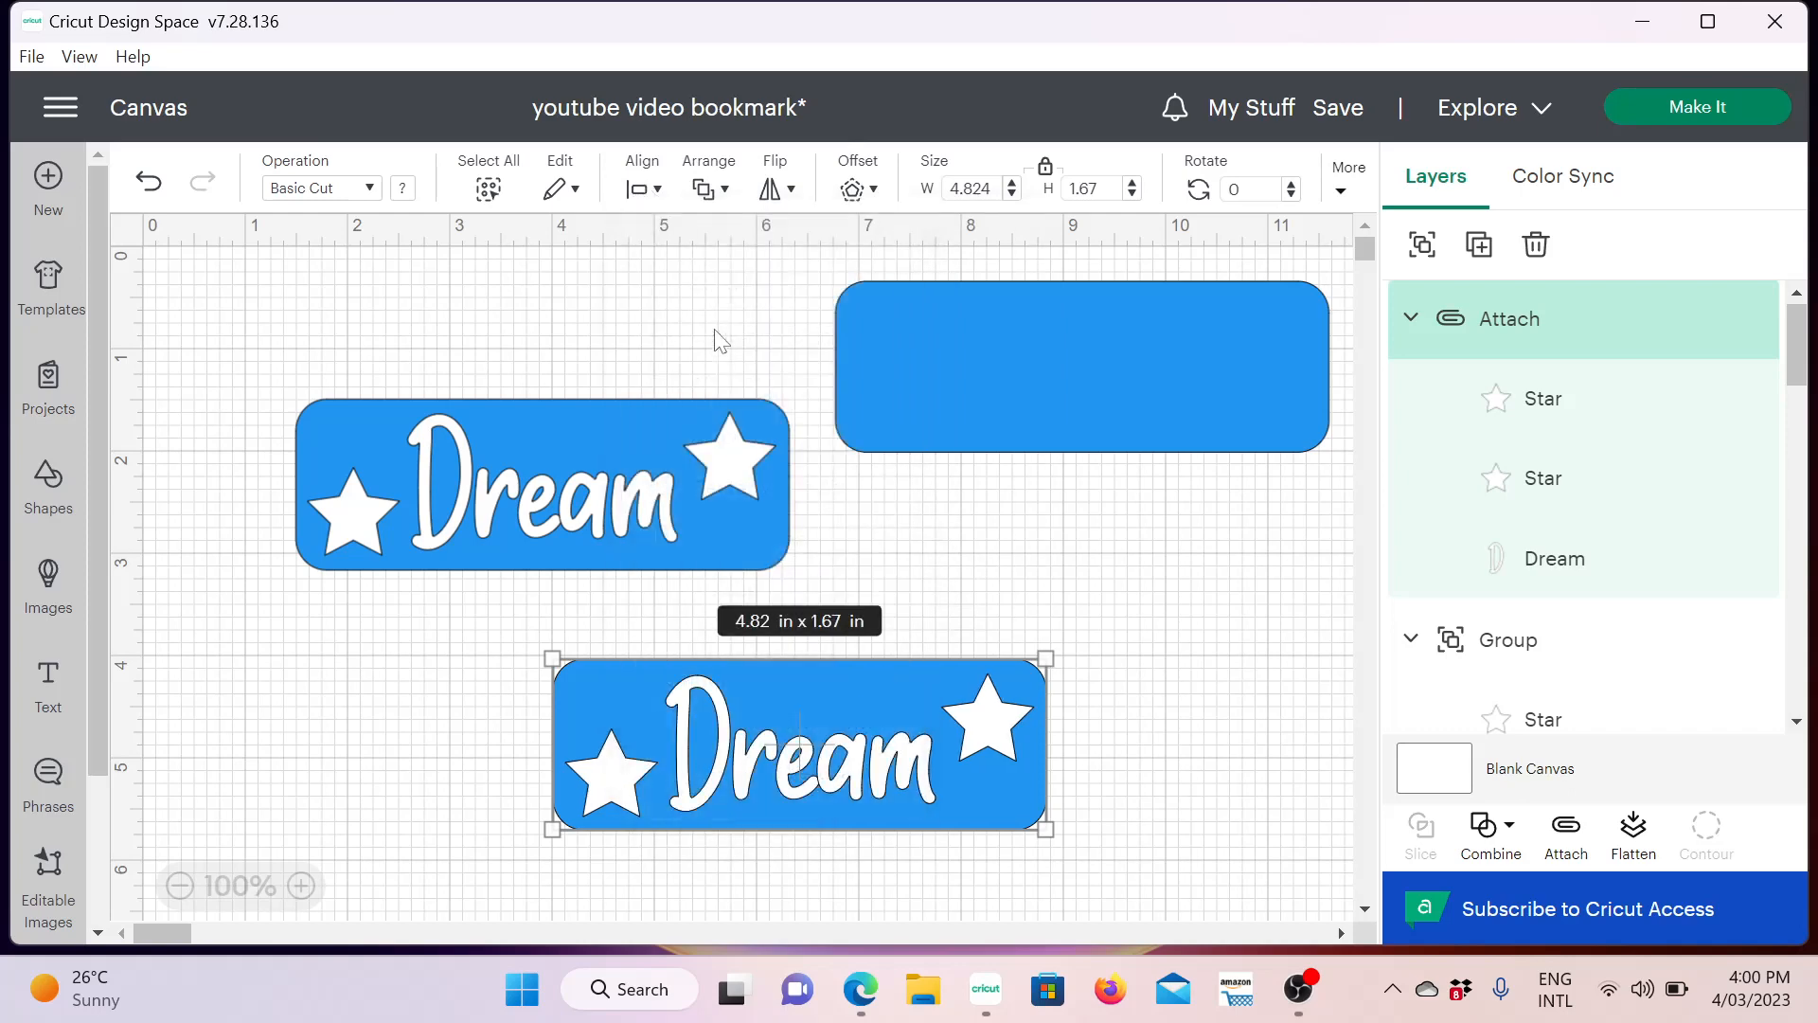
pyautogui.click(414, 759)
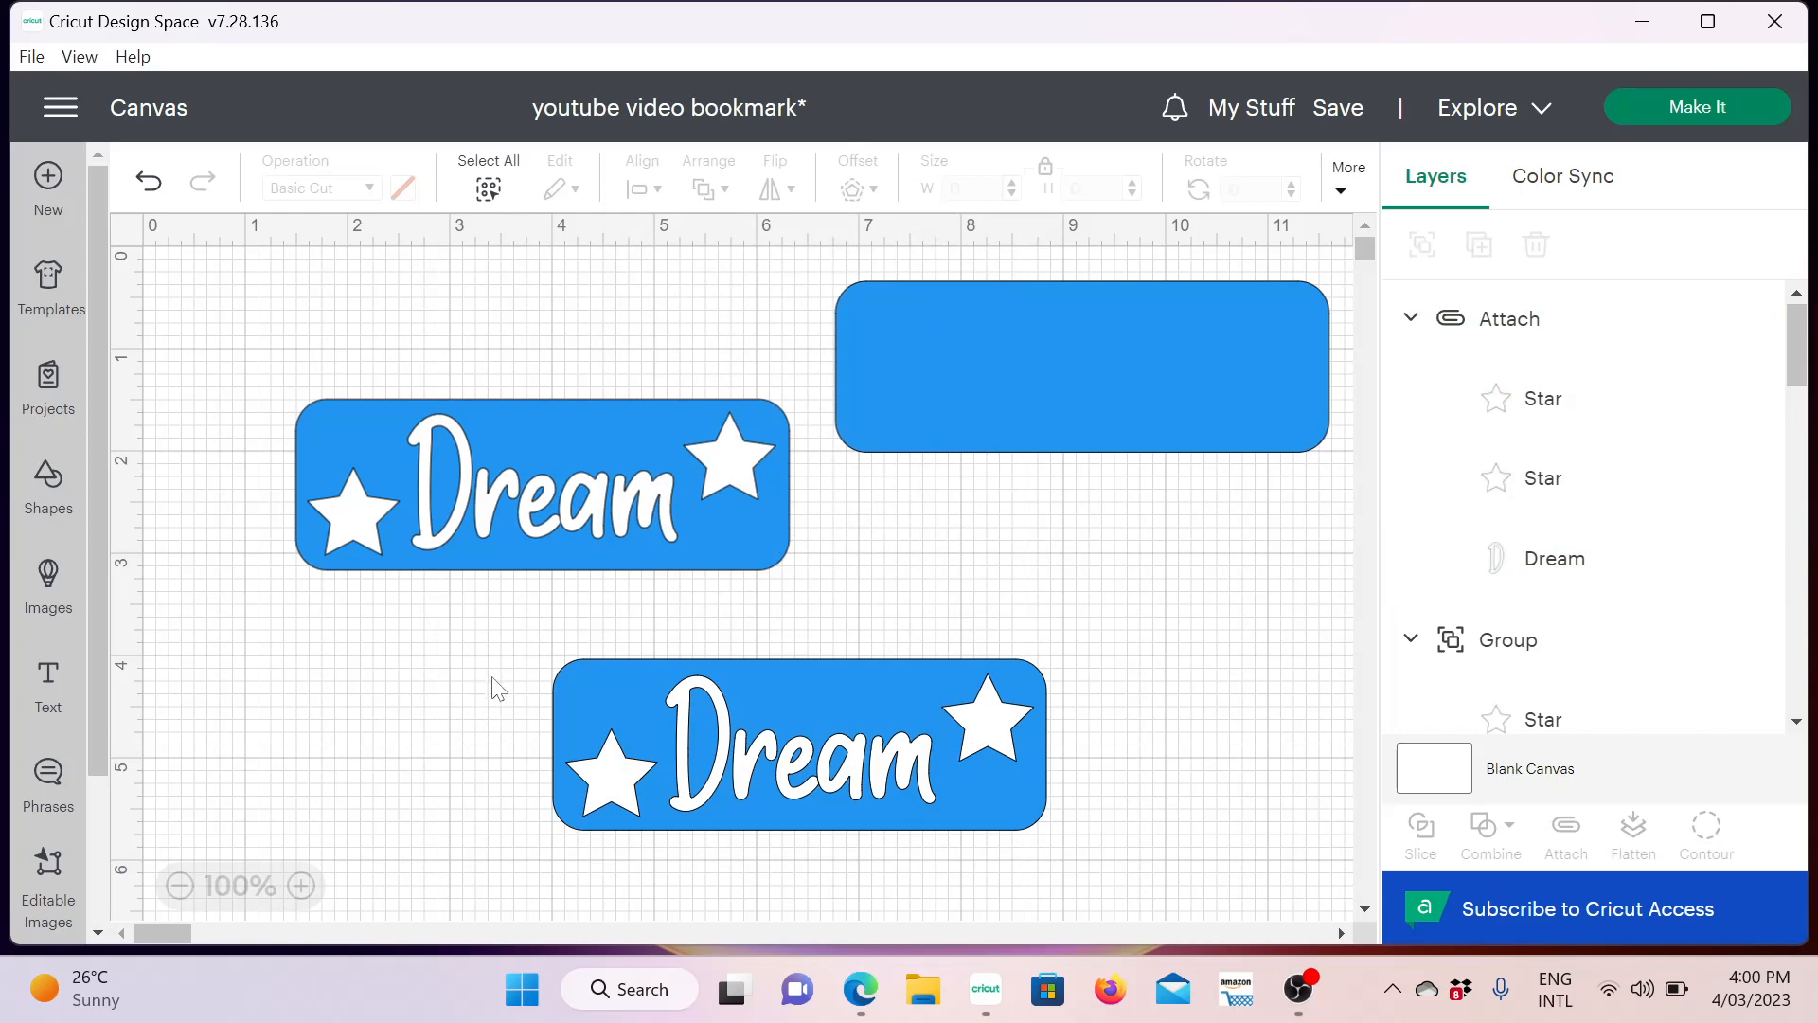
pyautogui.moveTo(494, 686); pyautogui.dragTo(1179, 729)
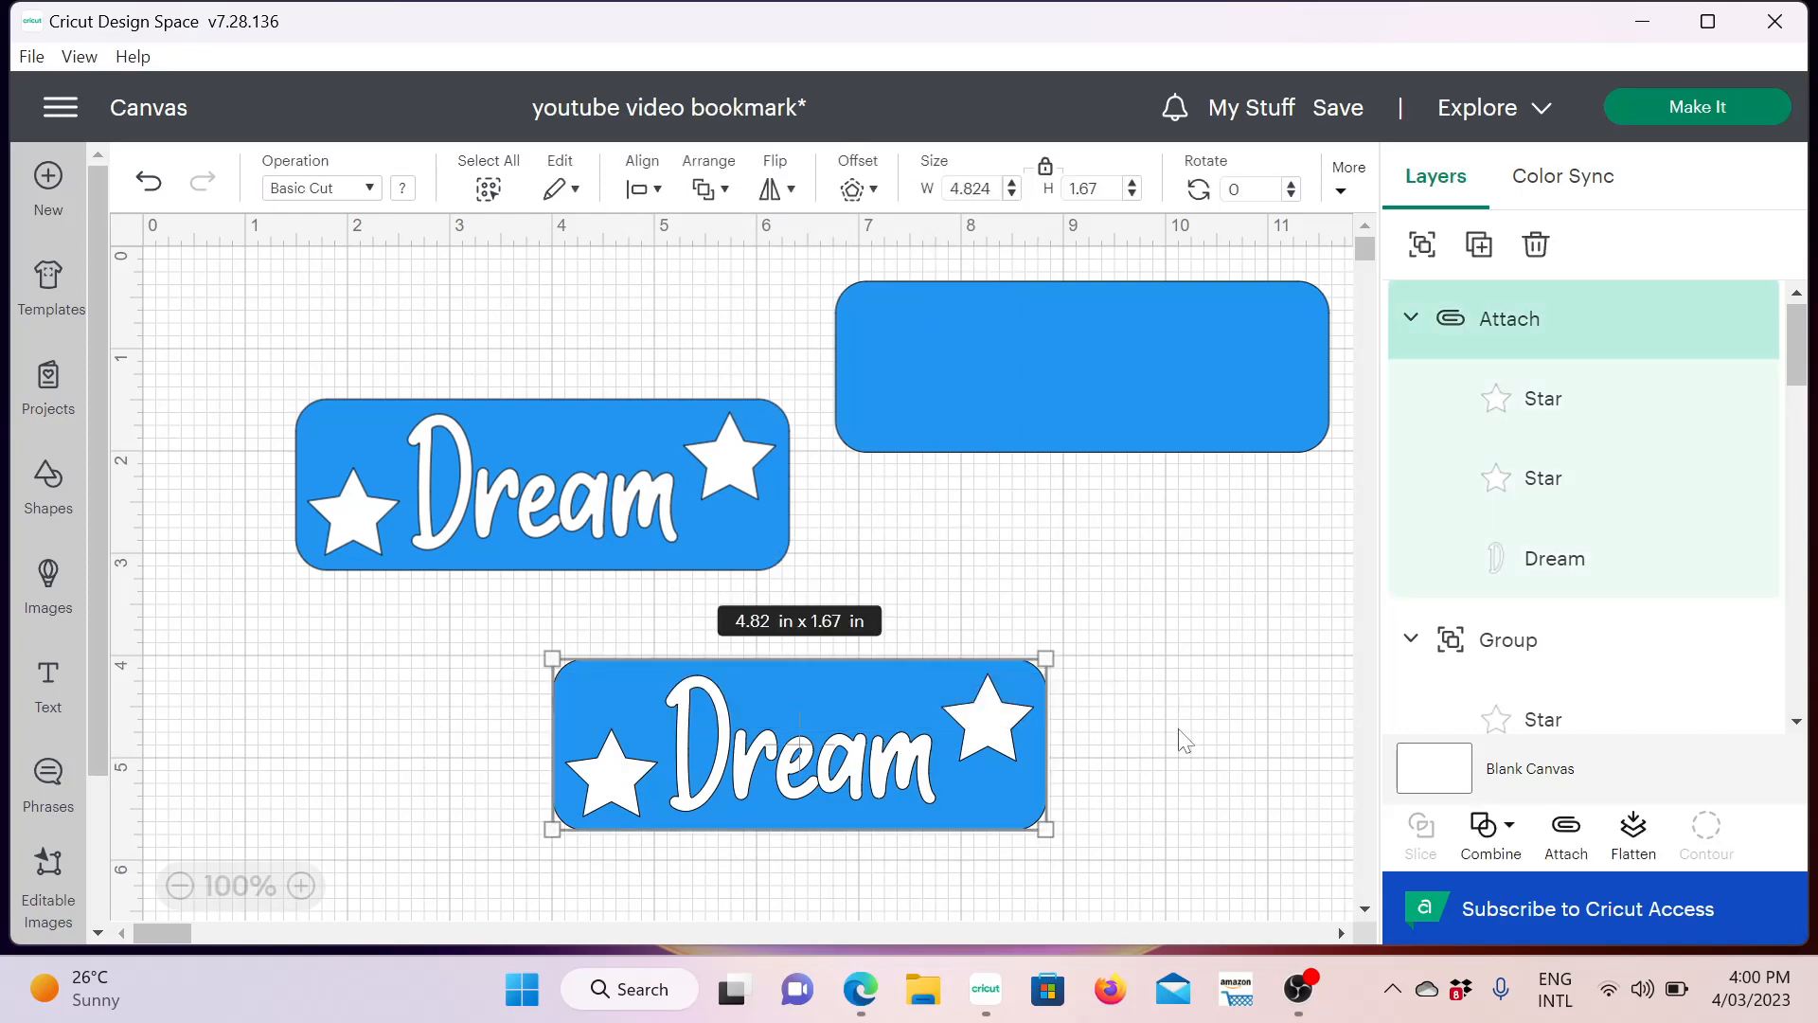
pyautogui.click(1423, 248)
pyautogui.moveTo(706, 680); pyautogui.dragTo(318, 283)
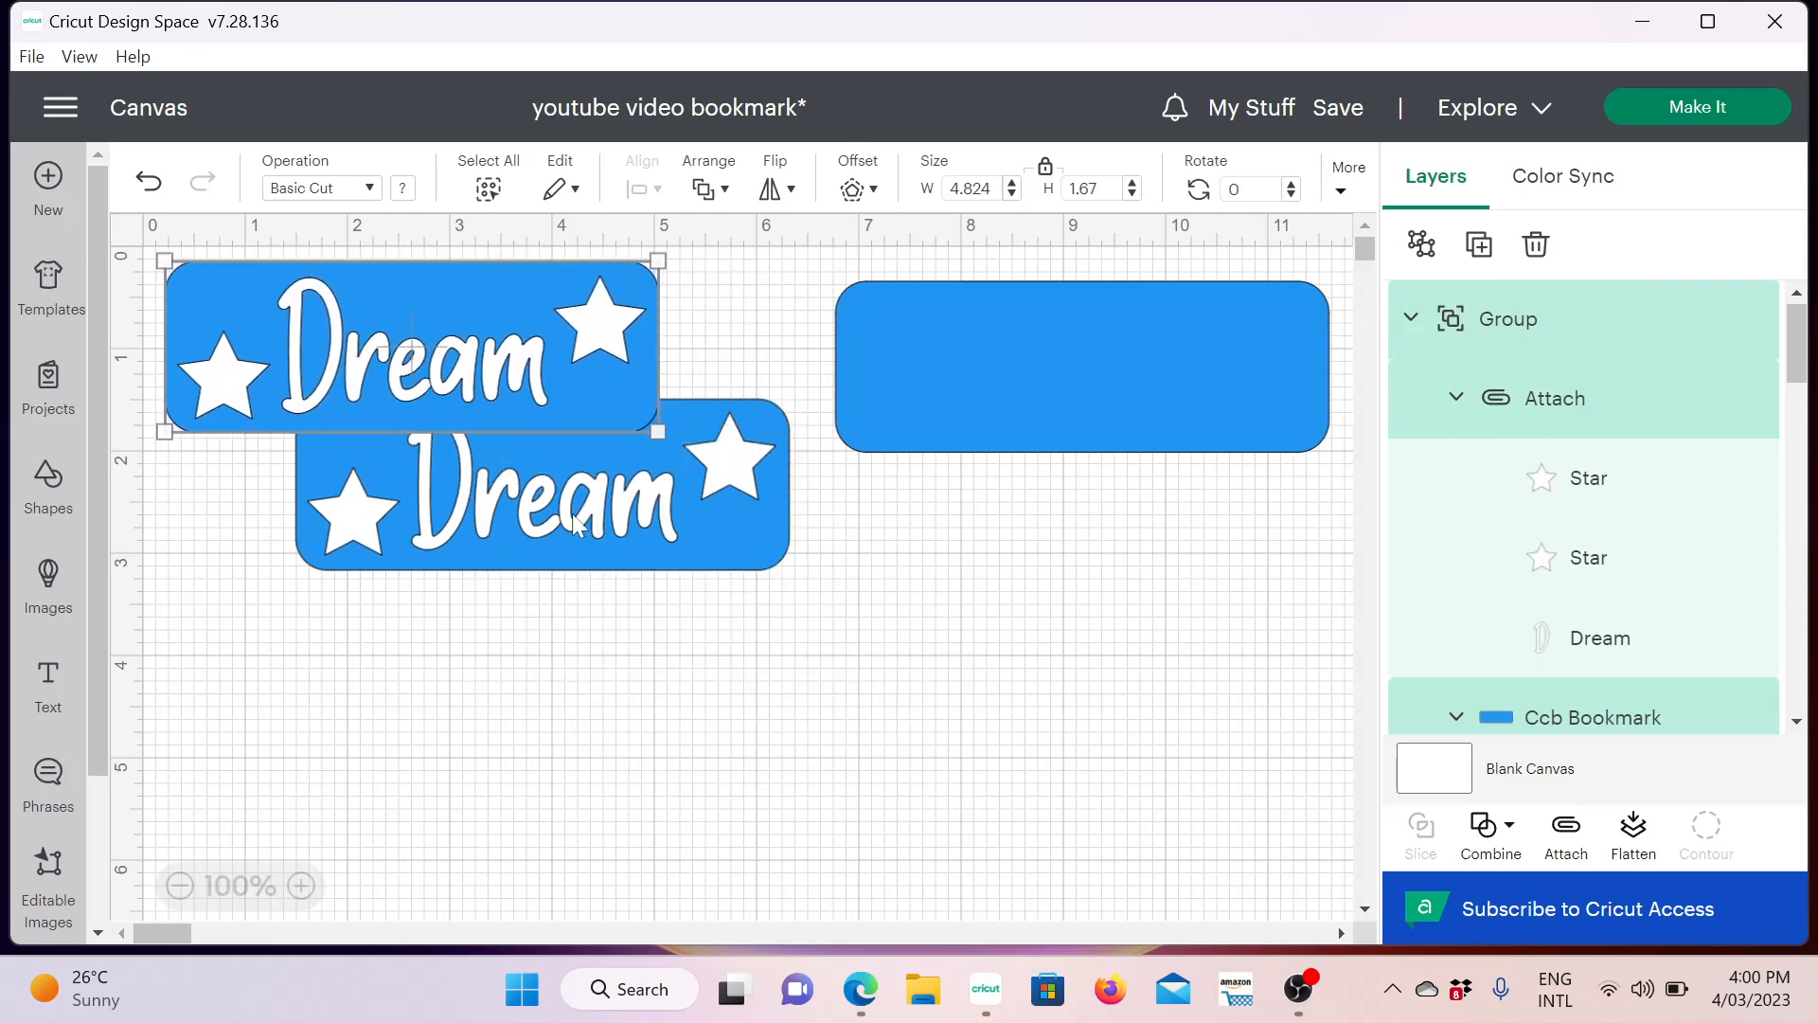
# Move the original grouped Dream bookmark down into clear canvas space below the newly grouped one
pyautogui.moveTo(722, 534); pyautogui.dragTo(769, 684)
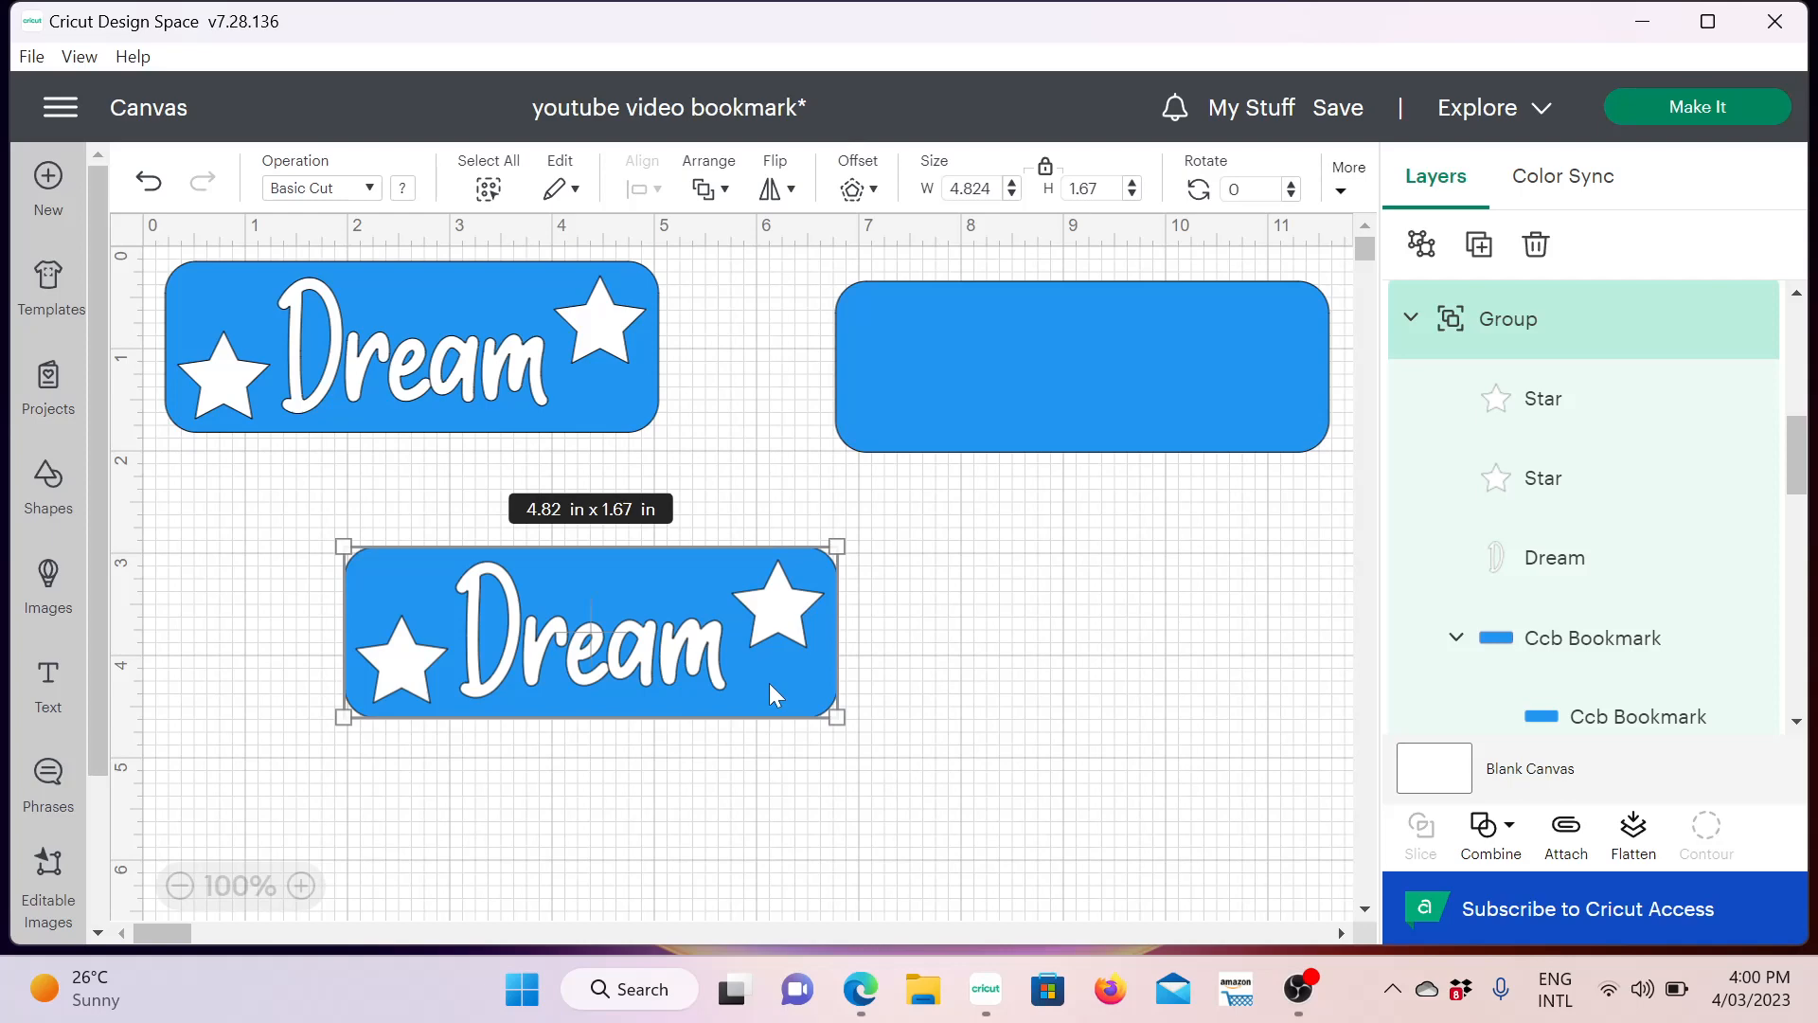
pyautogui.click(931, 691)
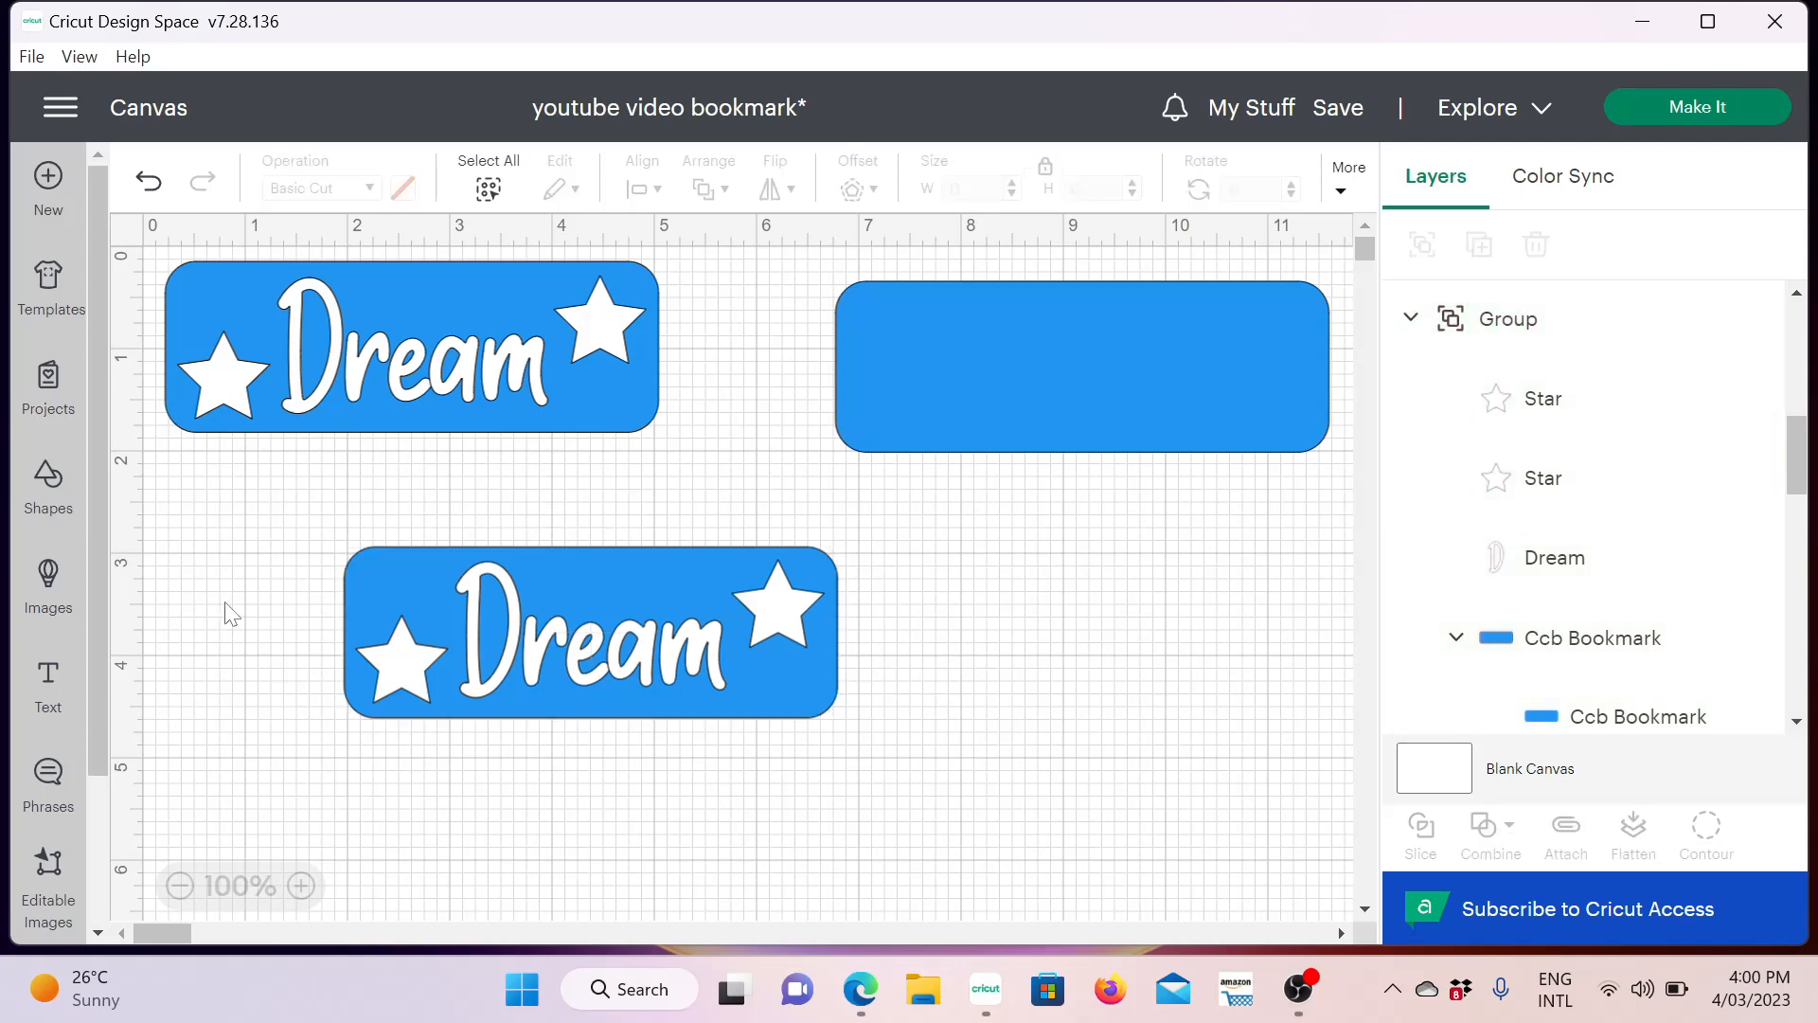
pyautogui.moveTo(292, 517); pyautogui.dragTo(949, 731)
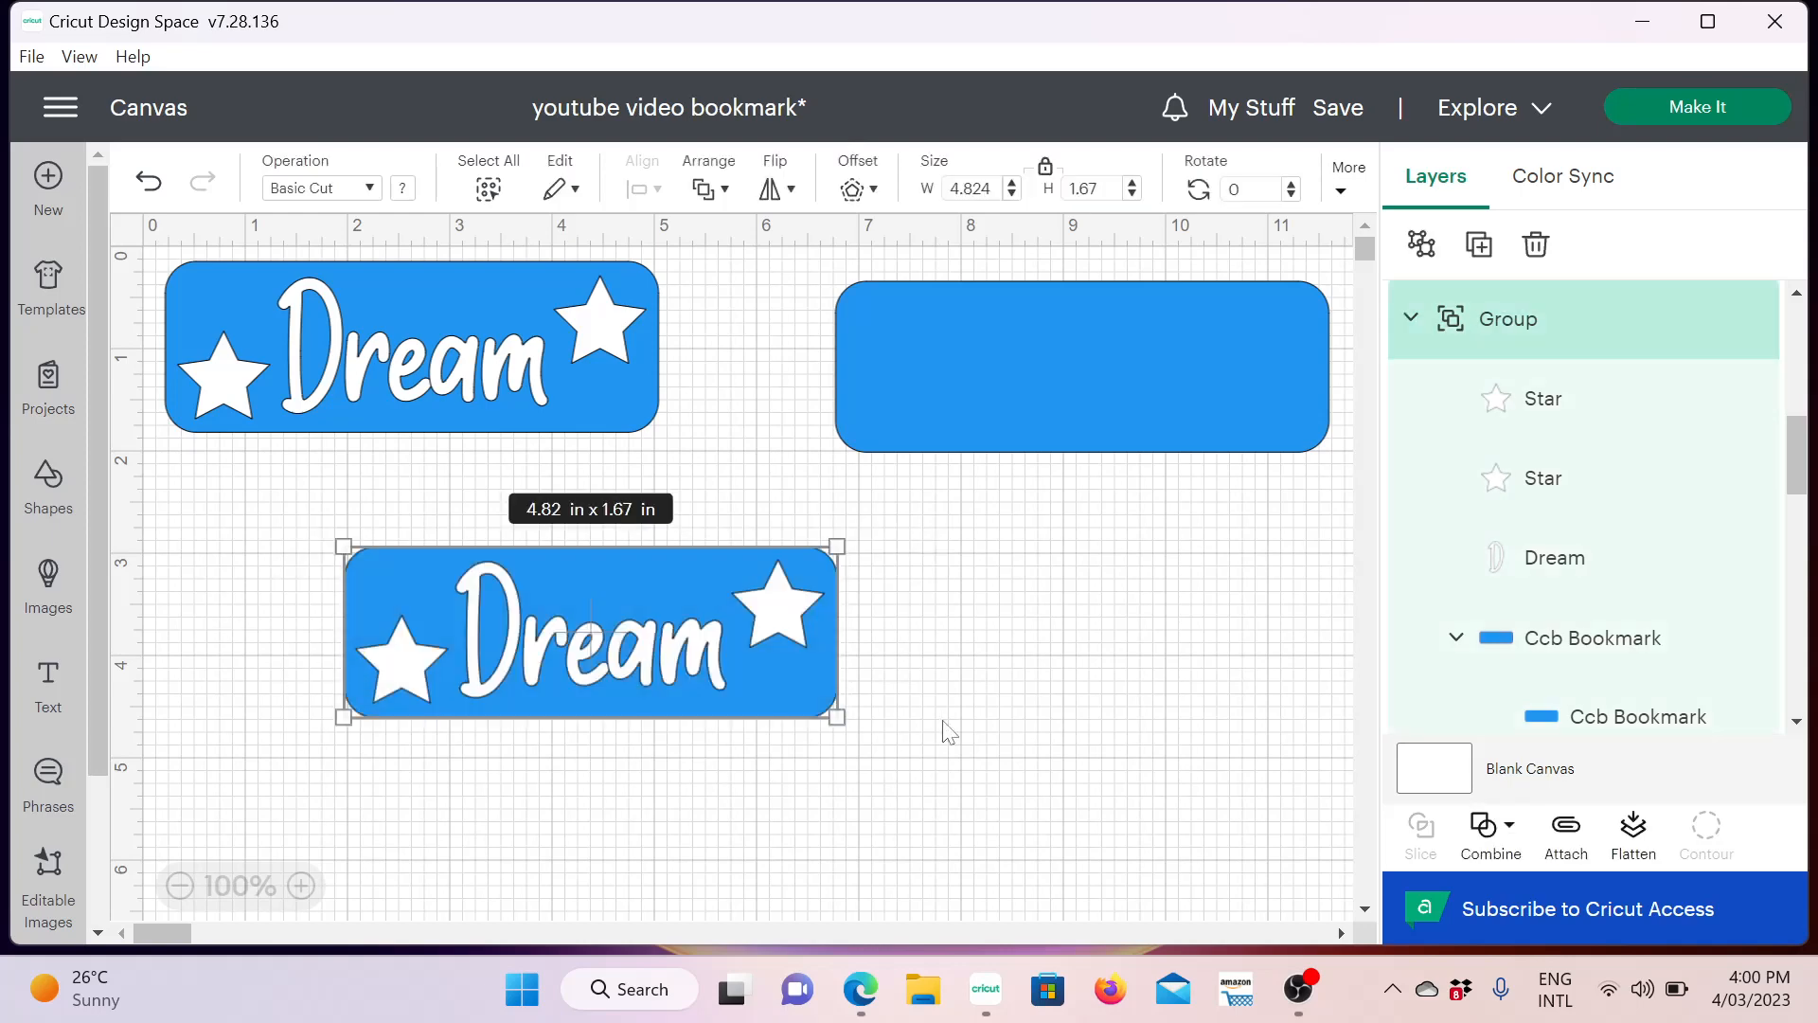
pyautogui.click(1023, 788)
pyautogui.click(770, 615)
pyautogui.moveTo(770, 615); pyautogui.dragTo(853, 646)
# Move both stars off the lower Dream bookmark onto the blank canvas to its left
pyautogui.click(1482, 415)
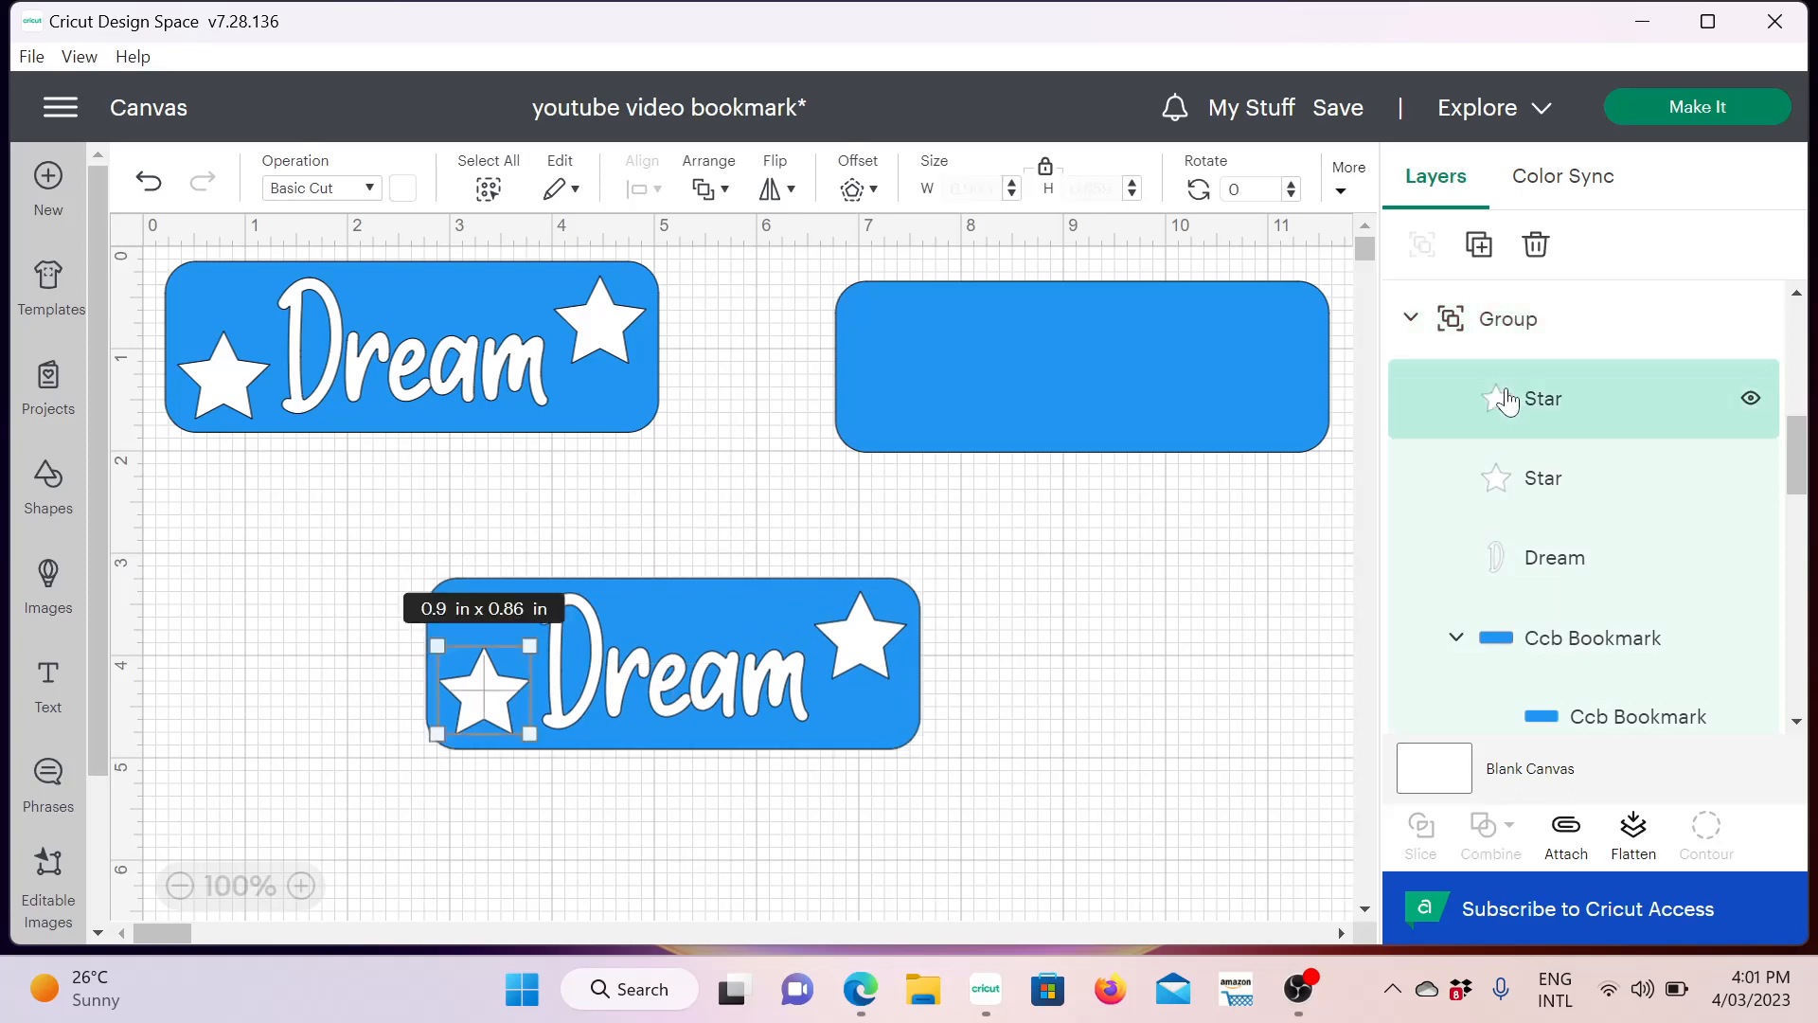
pyautogui.moveTo(494, 708); pyautogui.dragTo(248, 642)
pyautogui.moveTo(900, 659); pyautogui.dragTo(227, 779)
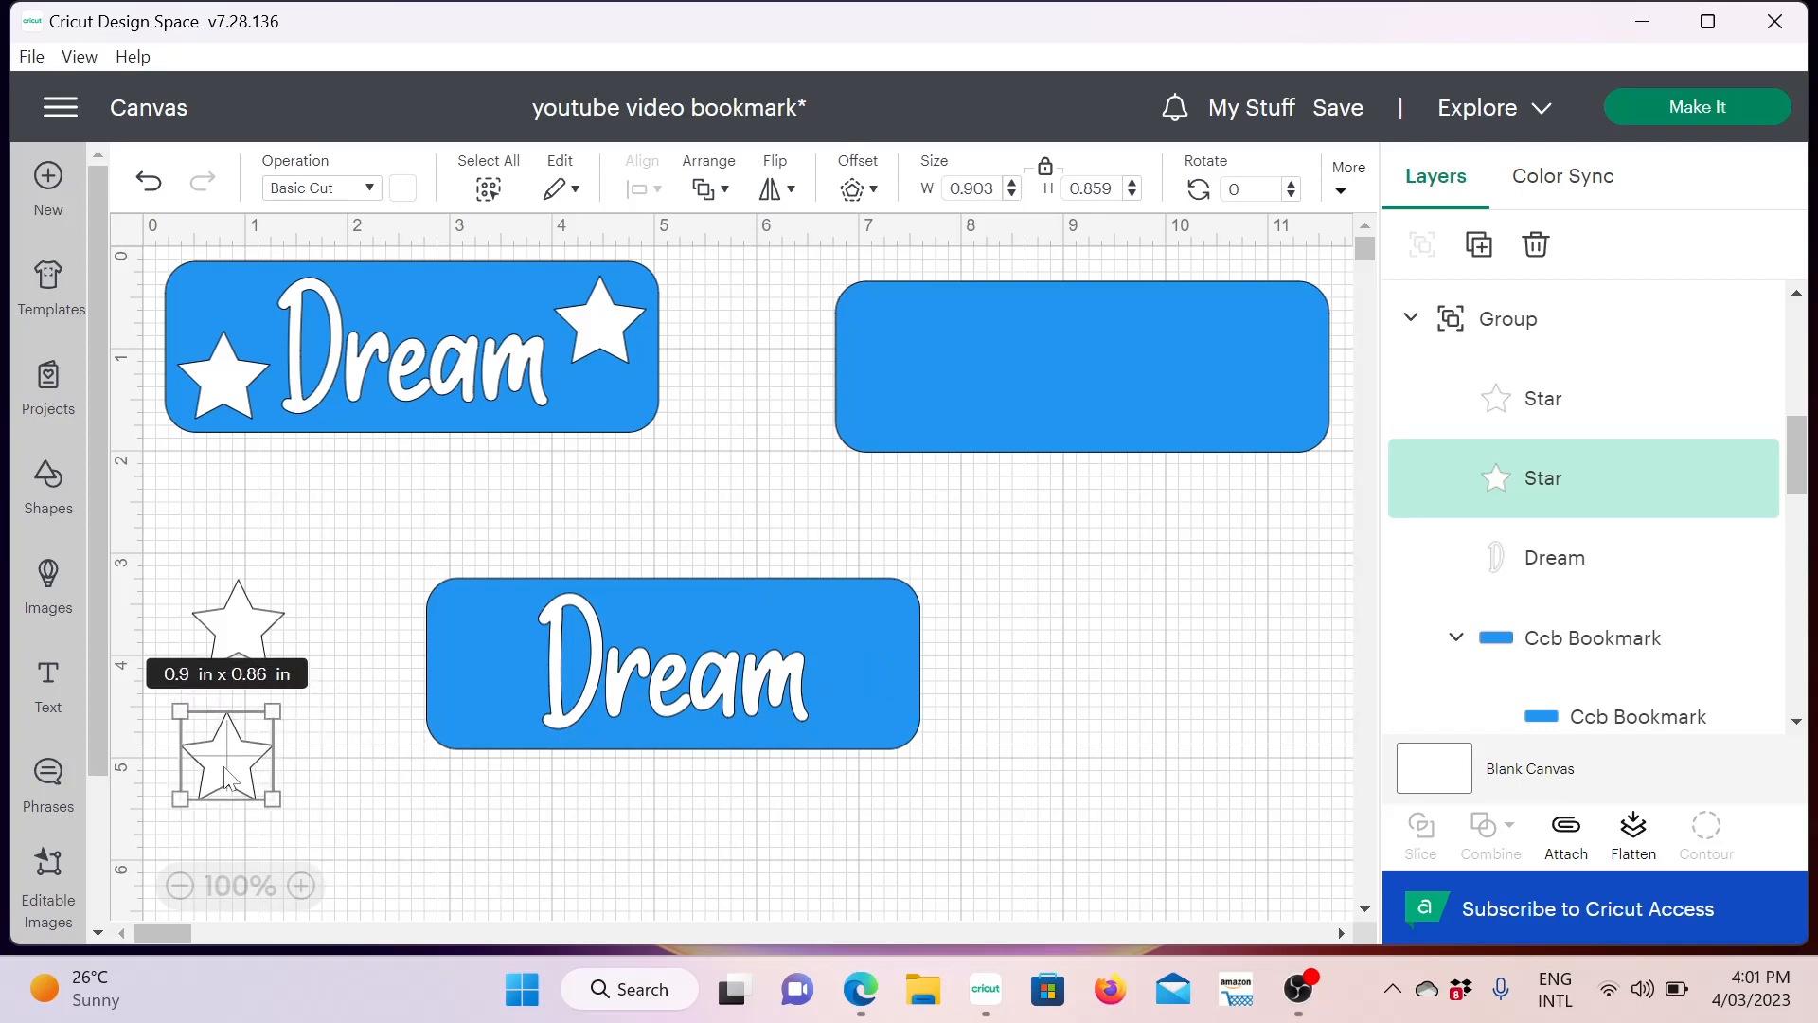
# Move the lower bookmark with its two stars slightly right and down, and ungroup all its parts
pyautogui.moveTo(381, 534); pyautogui.dragTo(977, 784)
pyautogui.click(1104, 822)
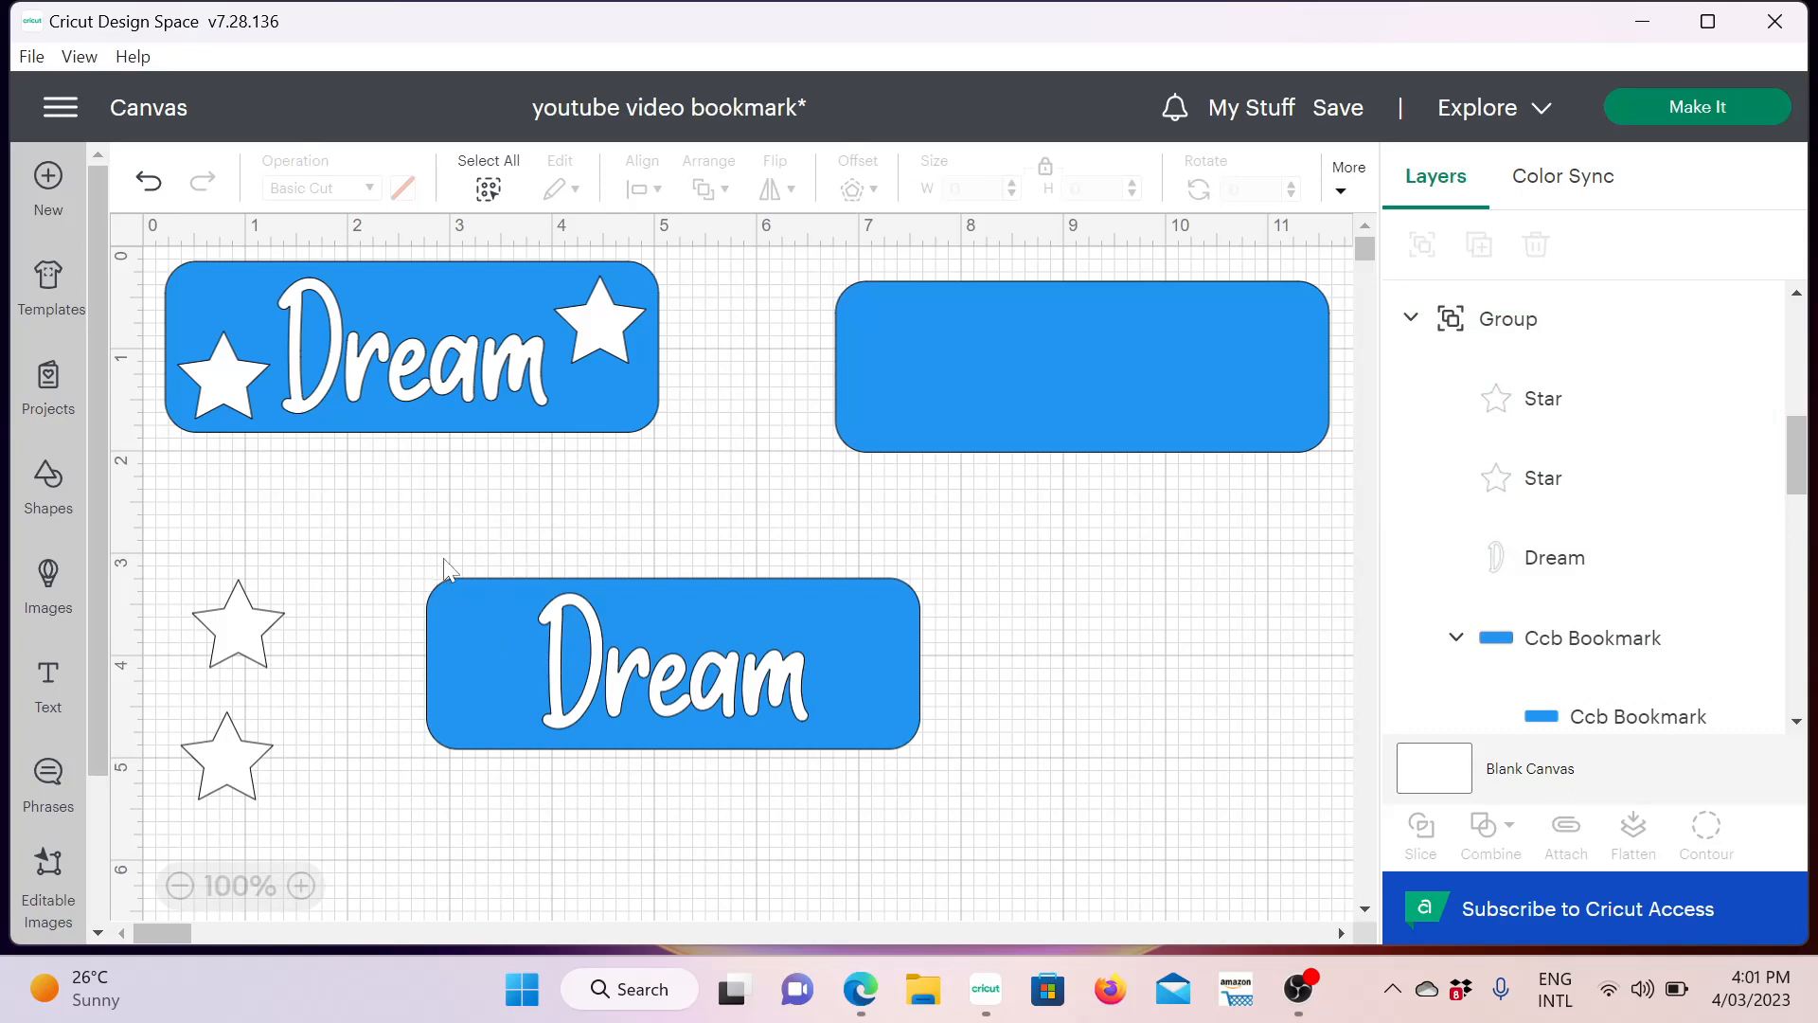
pyautogui.moveTo(444, 560); pyautogui.dragTo(711, 800)
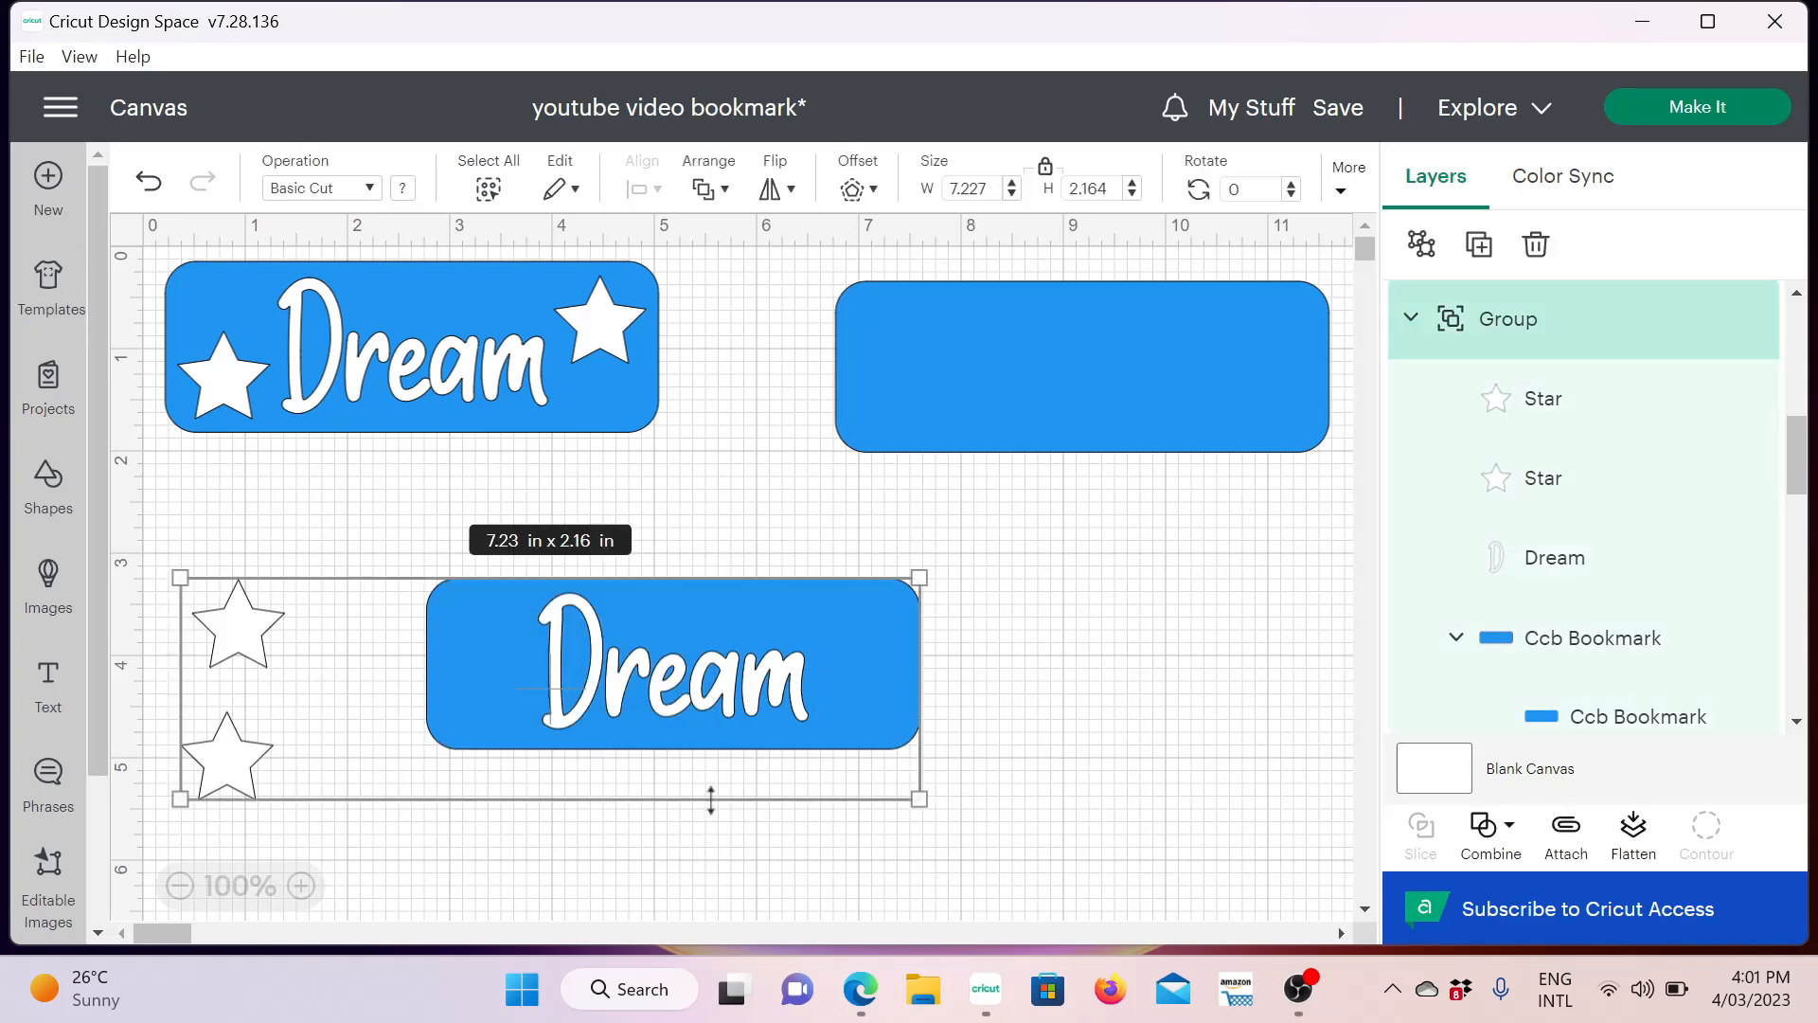
pyautogui.click(755, 877)
pyautogui.moveTo(722, 678); pyautogui.dragTo(820, 706)
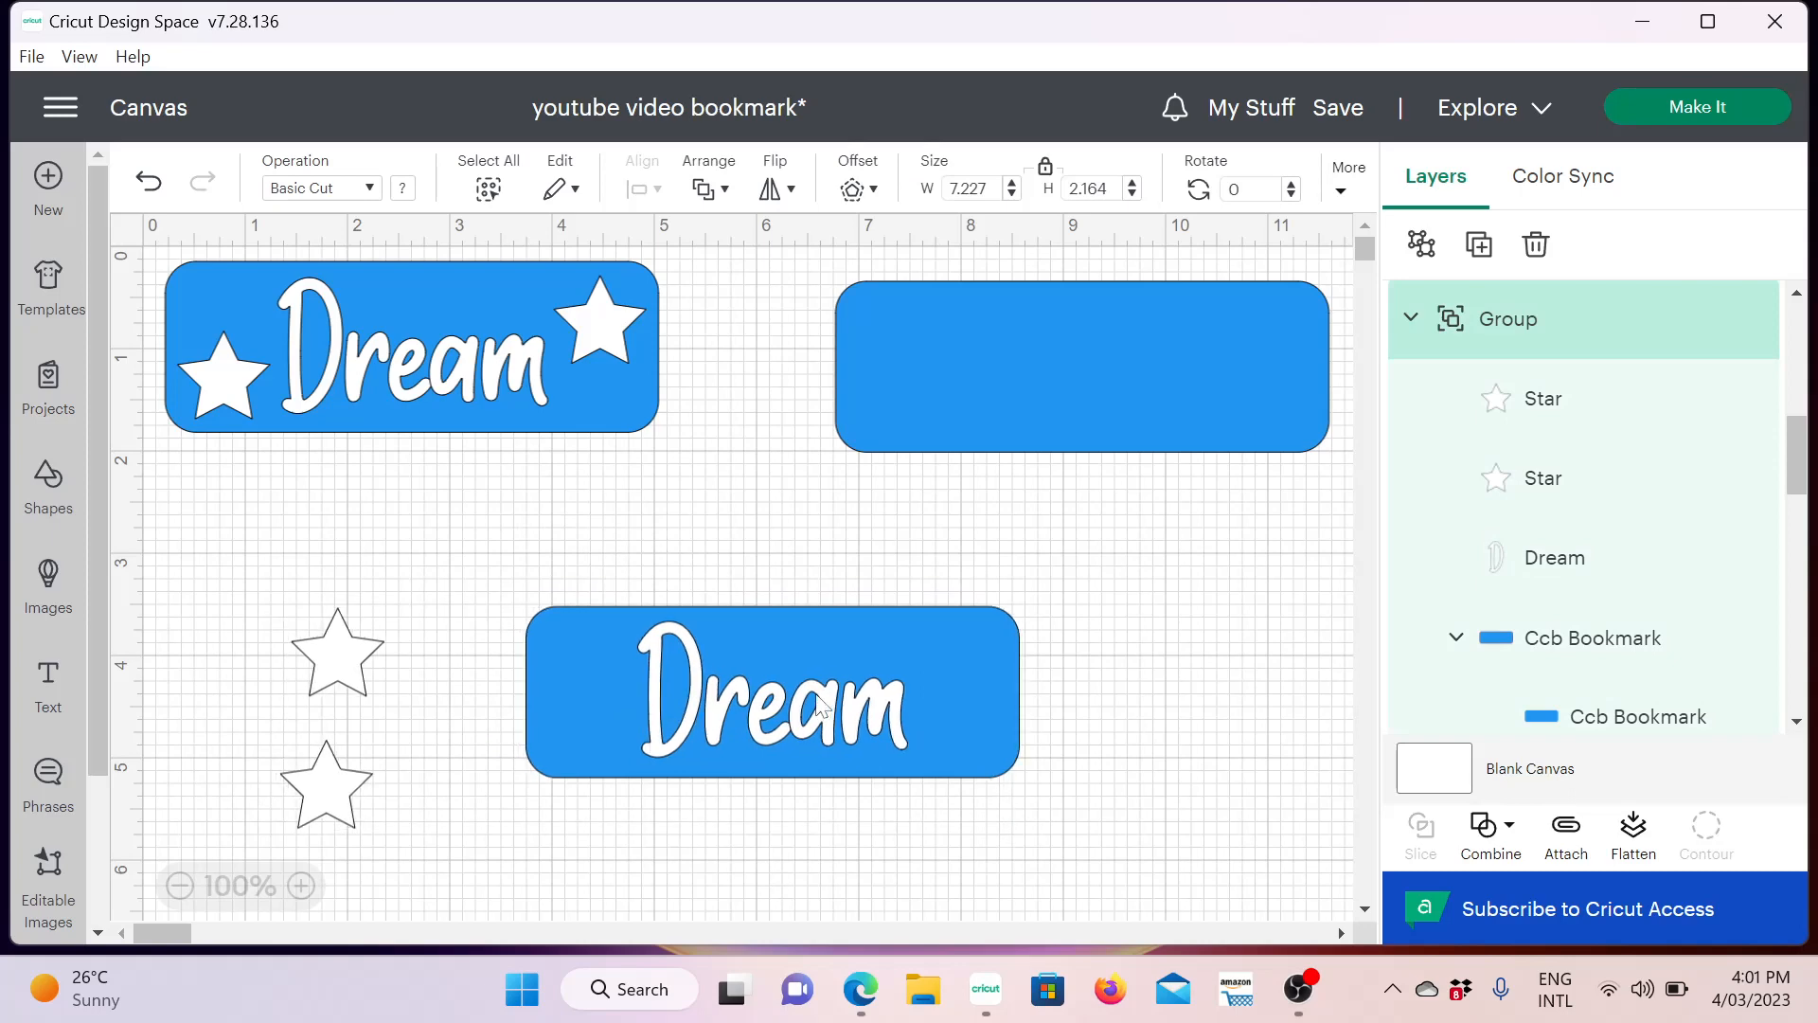
pyautogui.click(715, 485)
pyautogui.moveTo(567, 579); pyautogui.dragTo(741, 820)
pyautogui.click(701, 876)
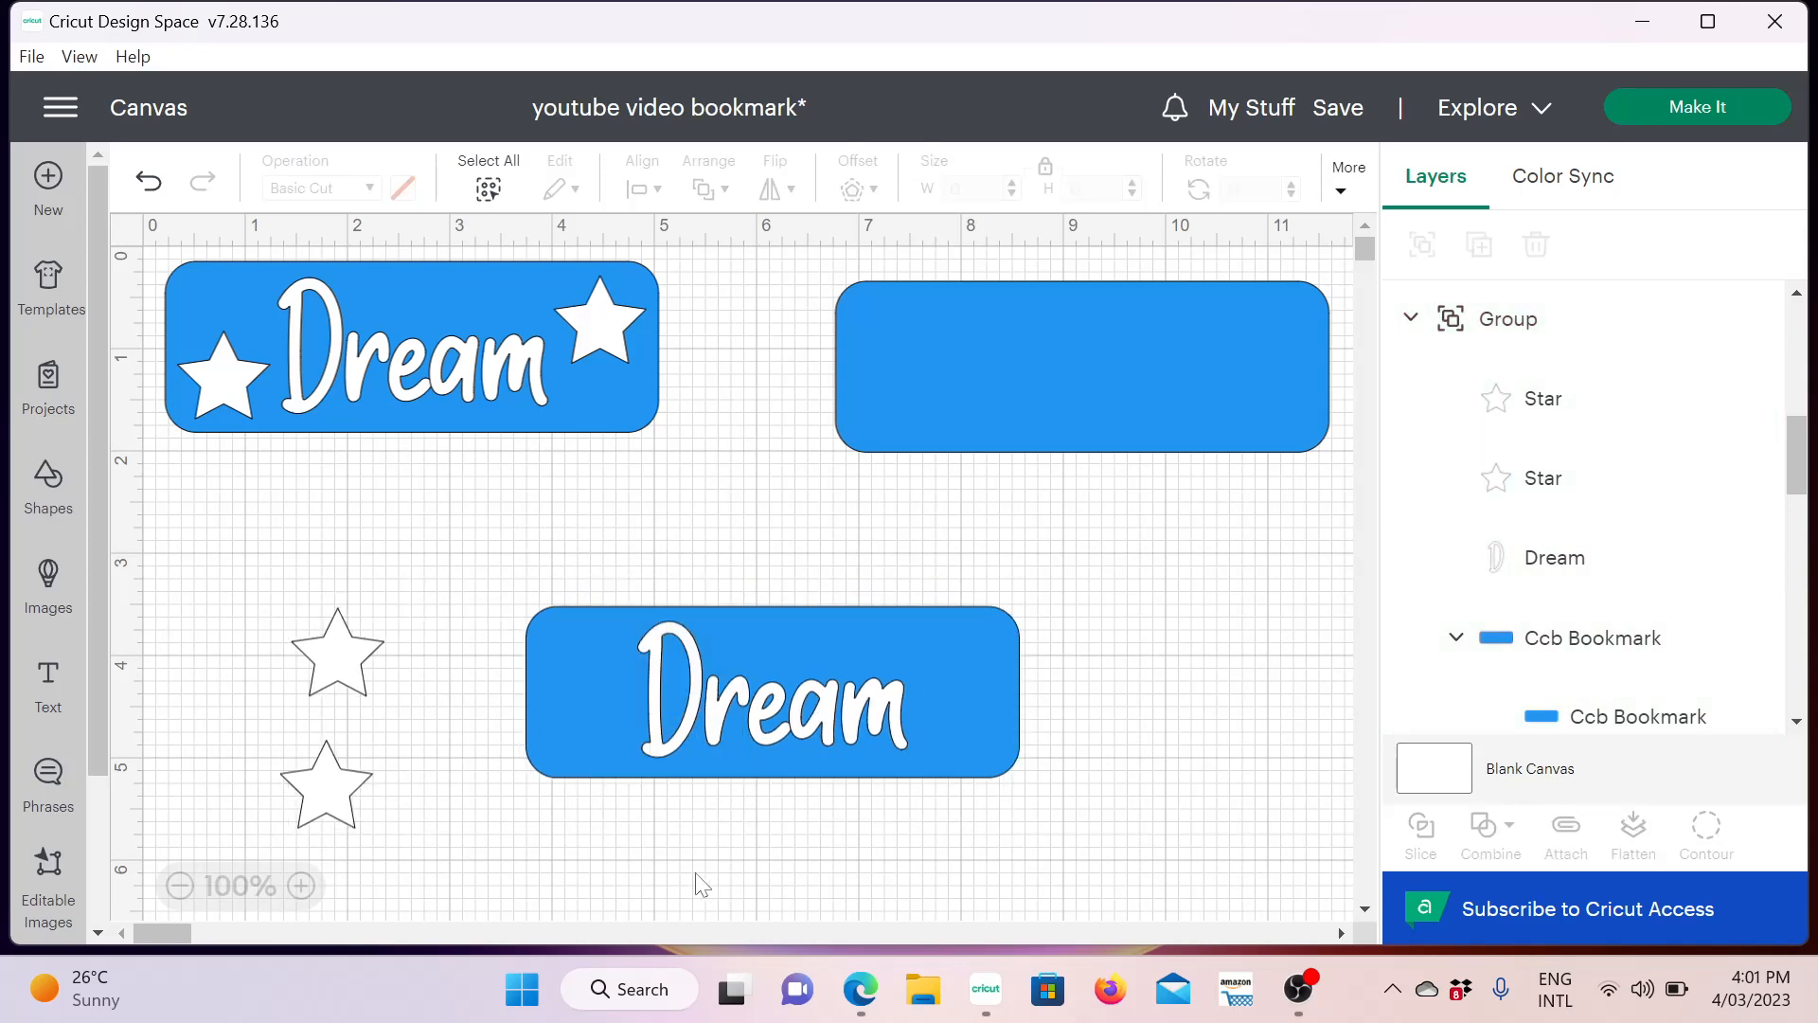
pyautogui.click(567, 703)
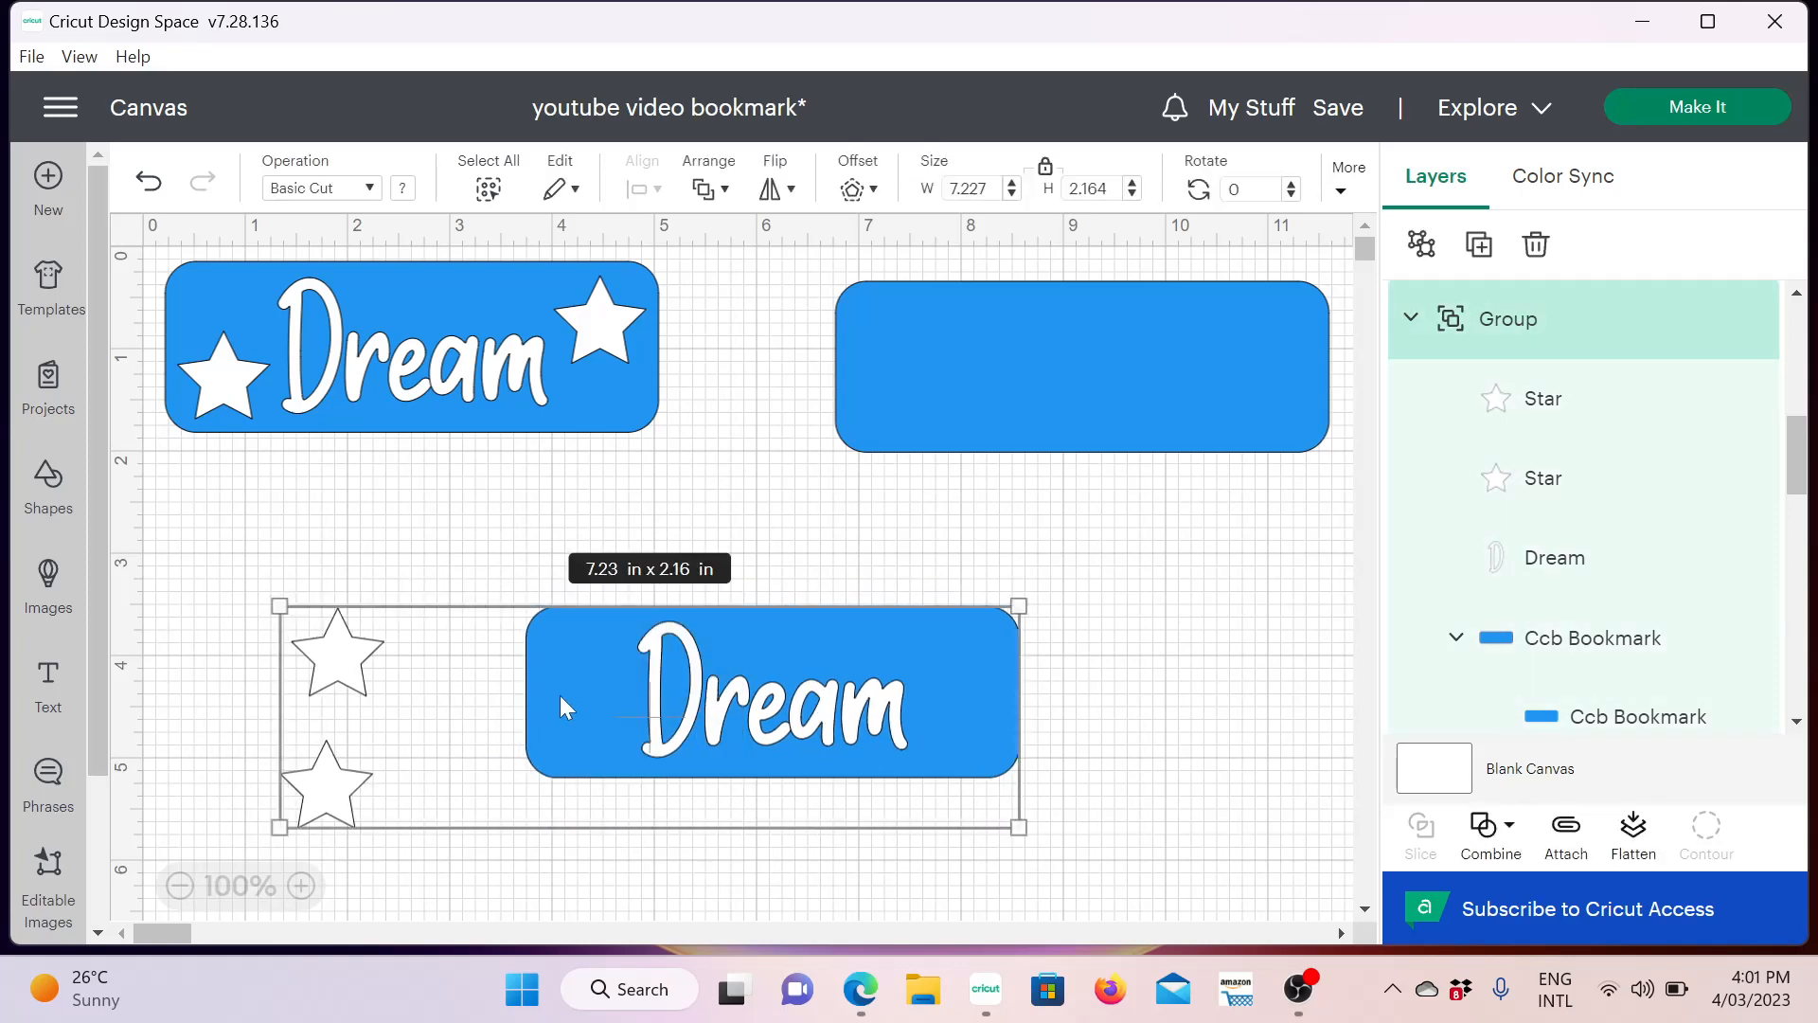
pyautogui.click(1423, 248)
pyautogui.click(795, 527)
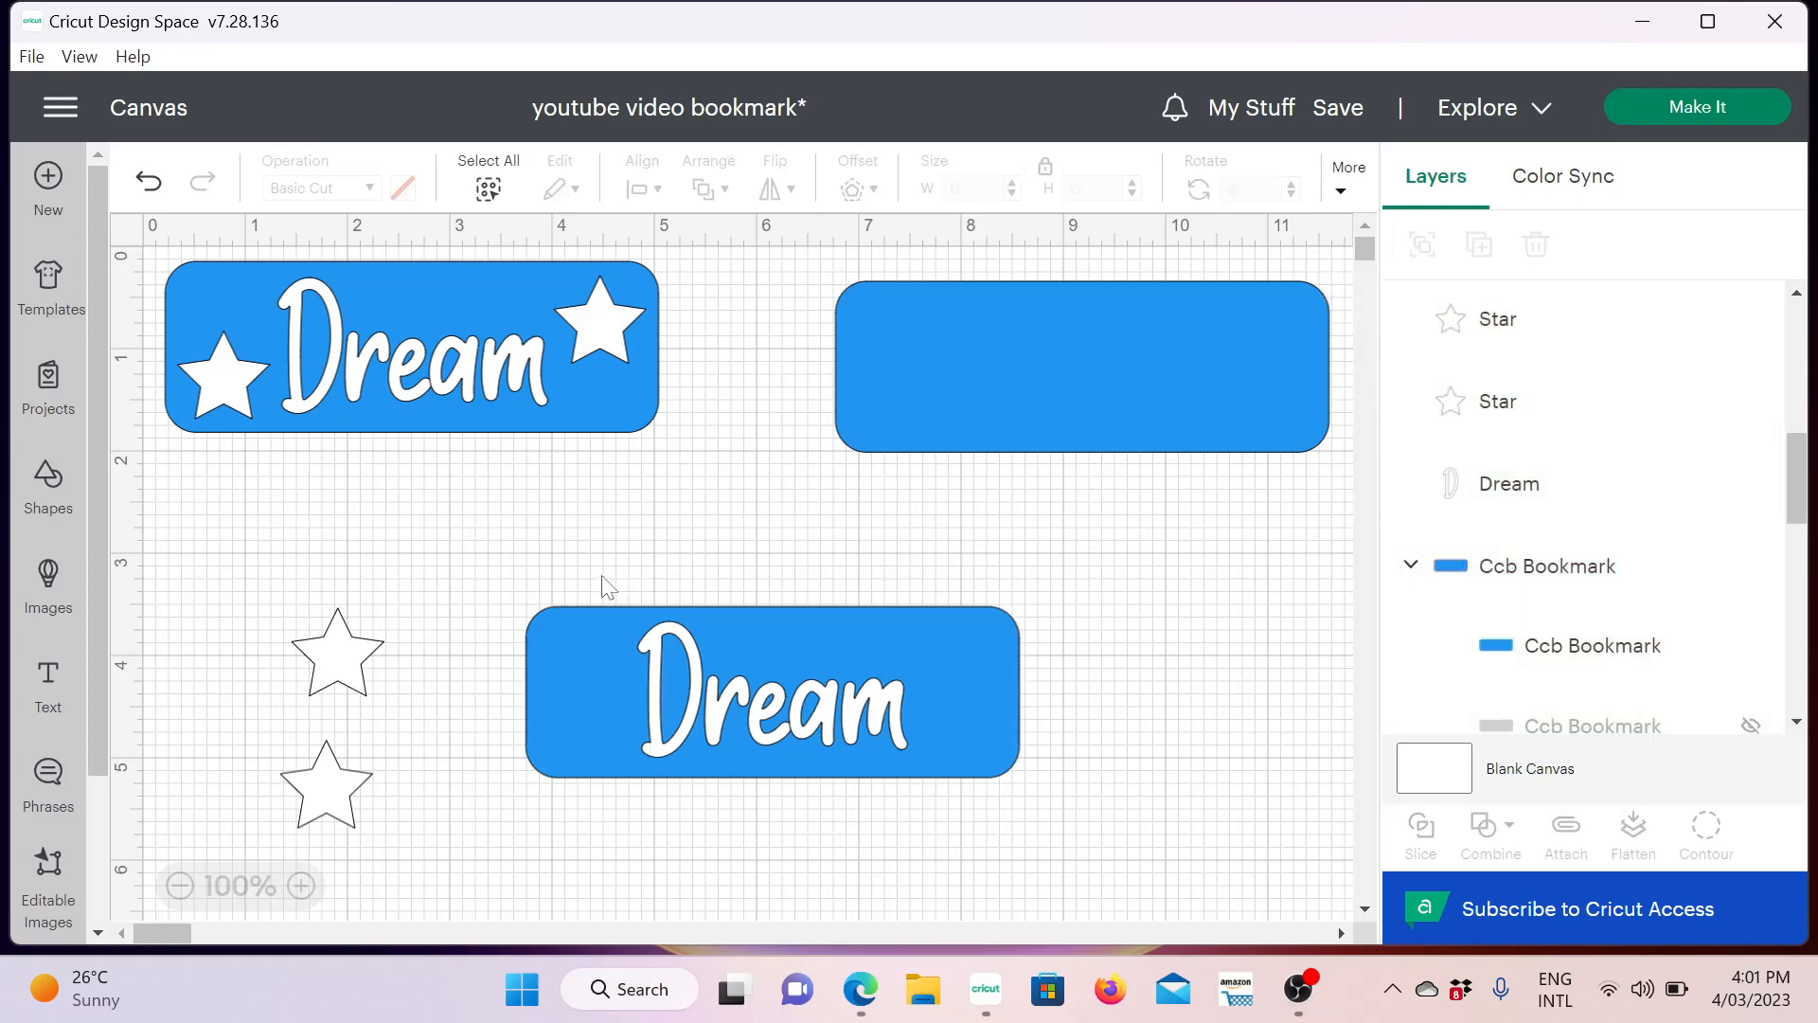
# Slice the Dream text out of the lower blue bookmark, and move the cut base down to the right
pyautogui.moveTo(517, 571); pyautogui.dragTo(1024, 786)
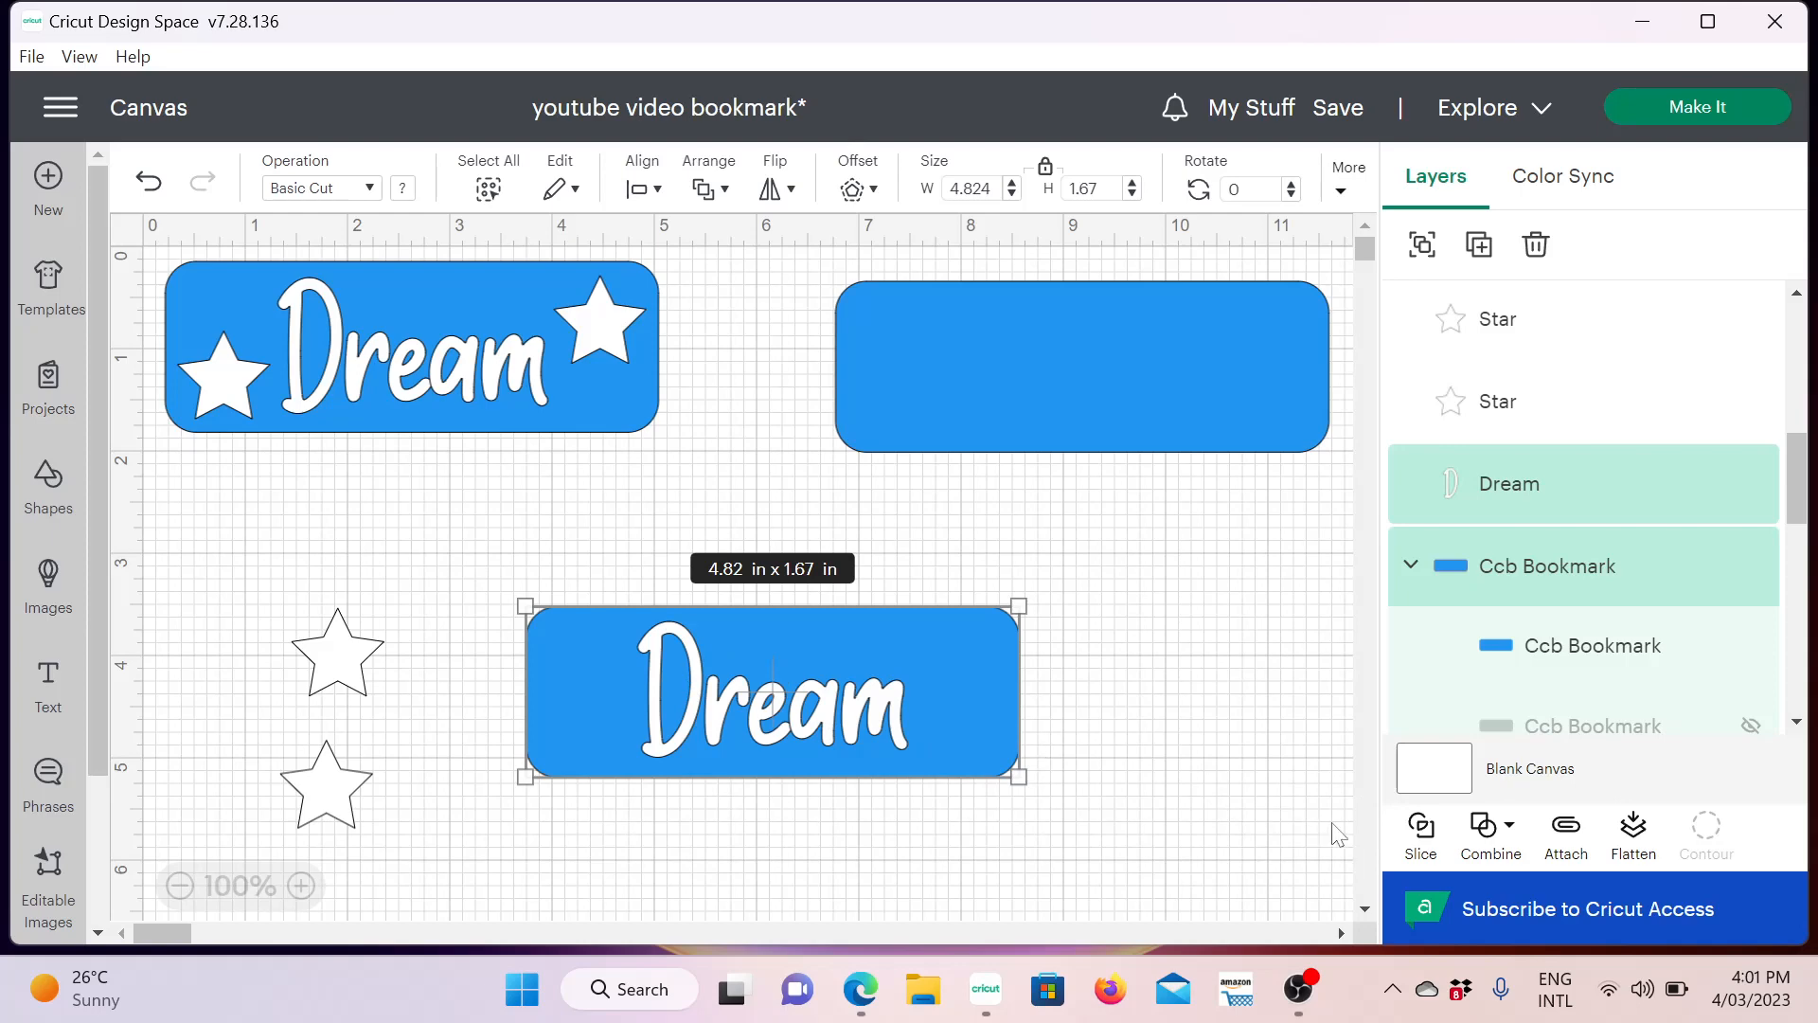
pyautogui.click(1422, 834)
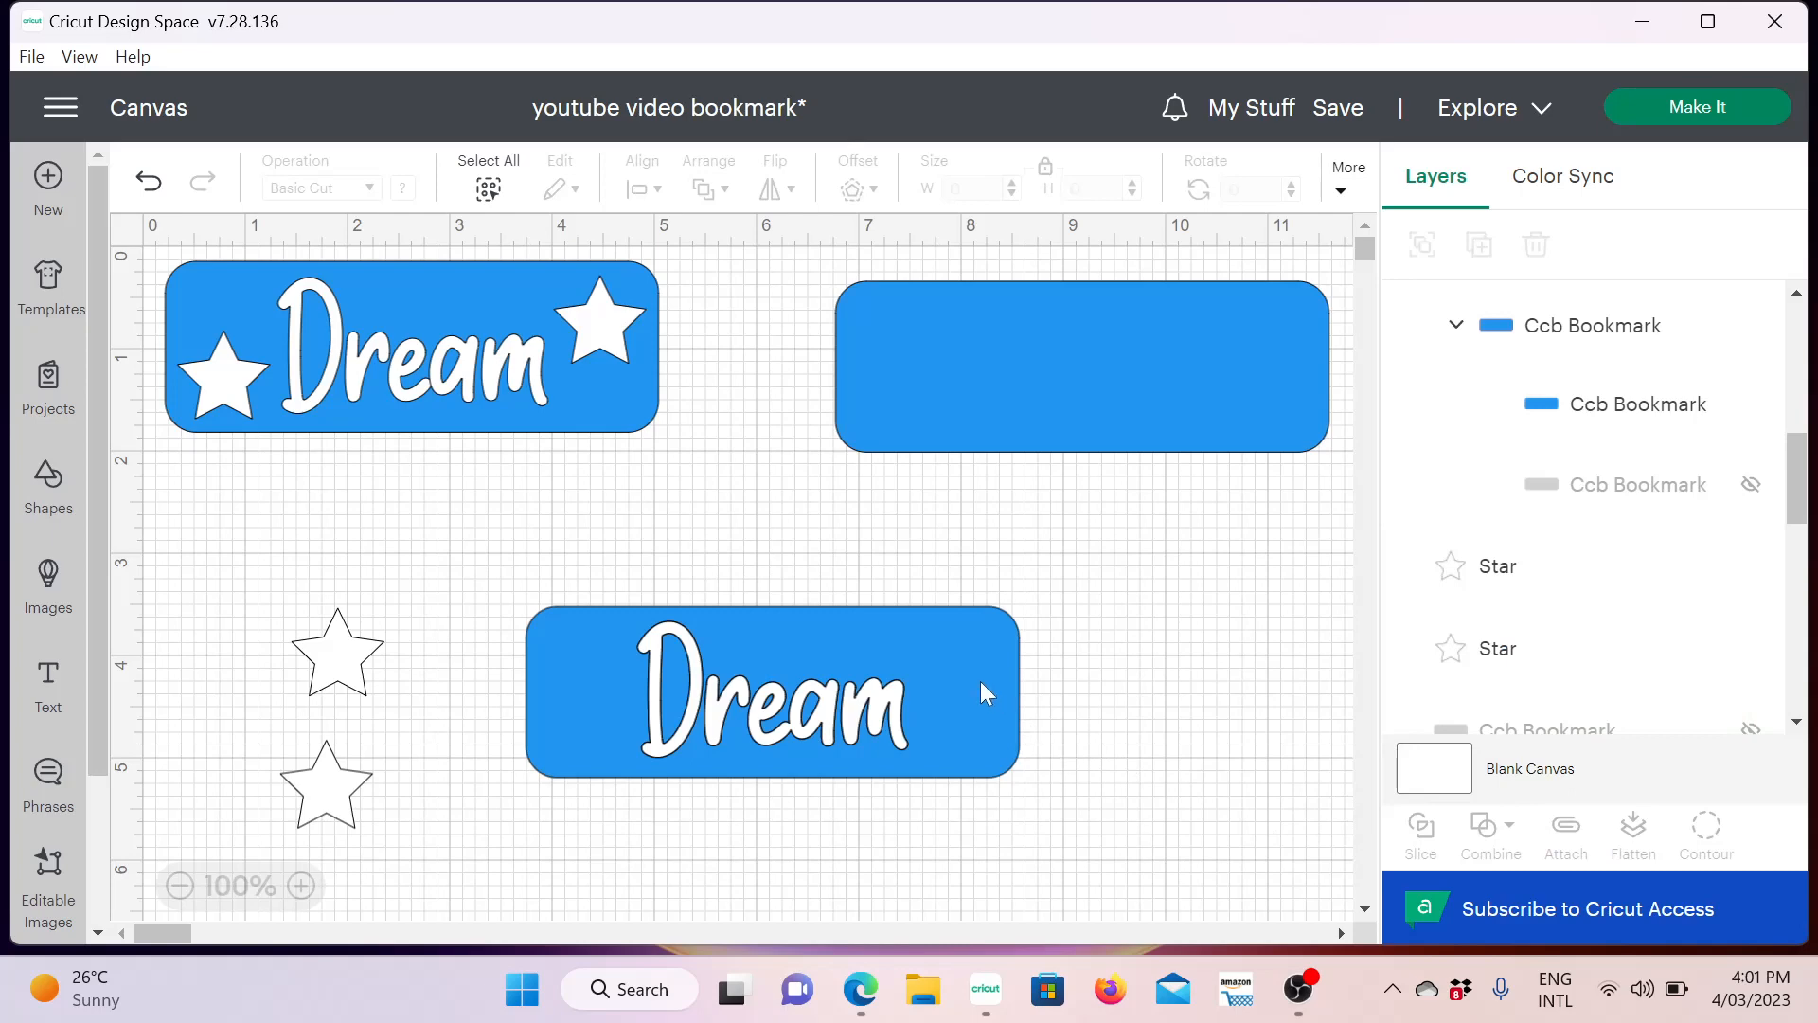
pyautogui.moveTo(981, 680); pyautogui.dragTo(1163, 814)
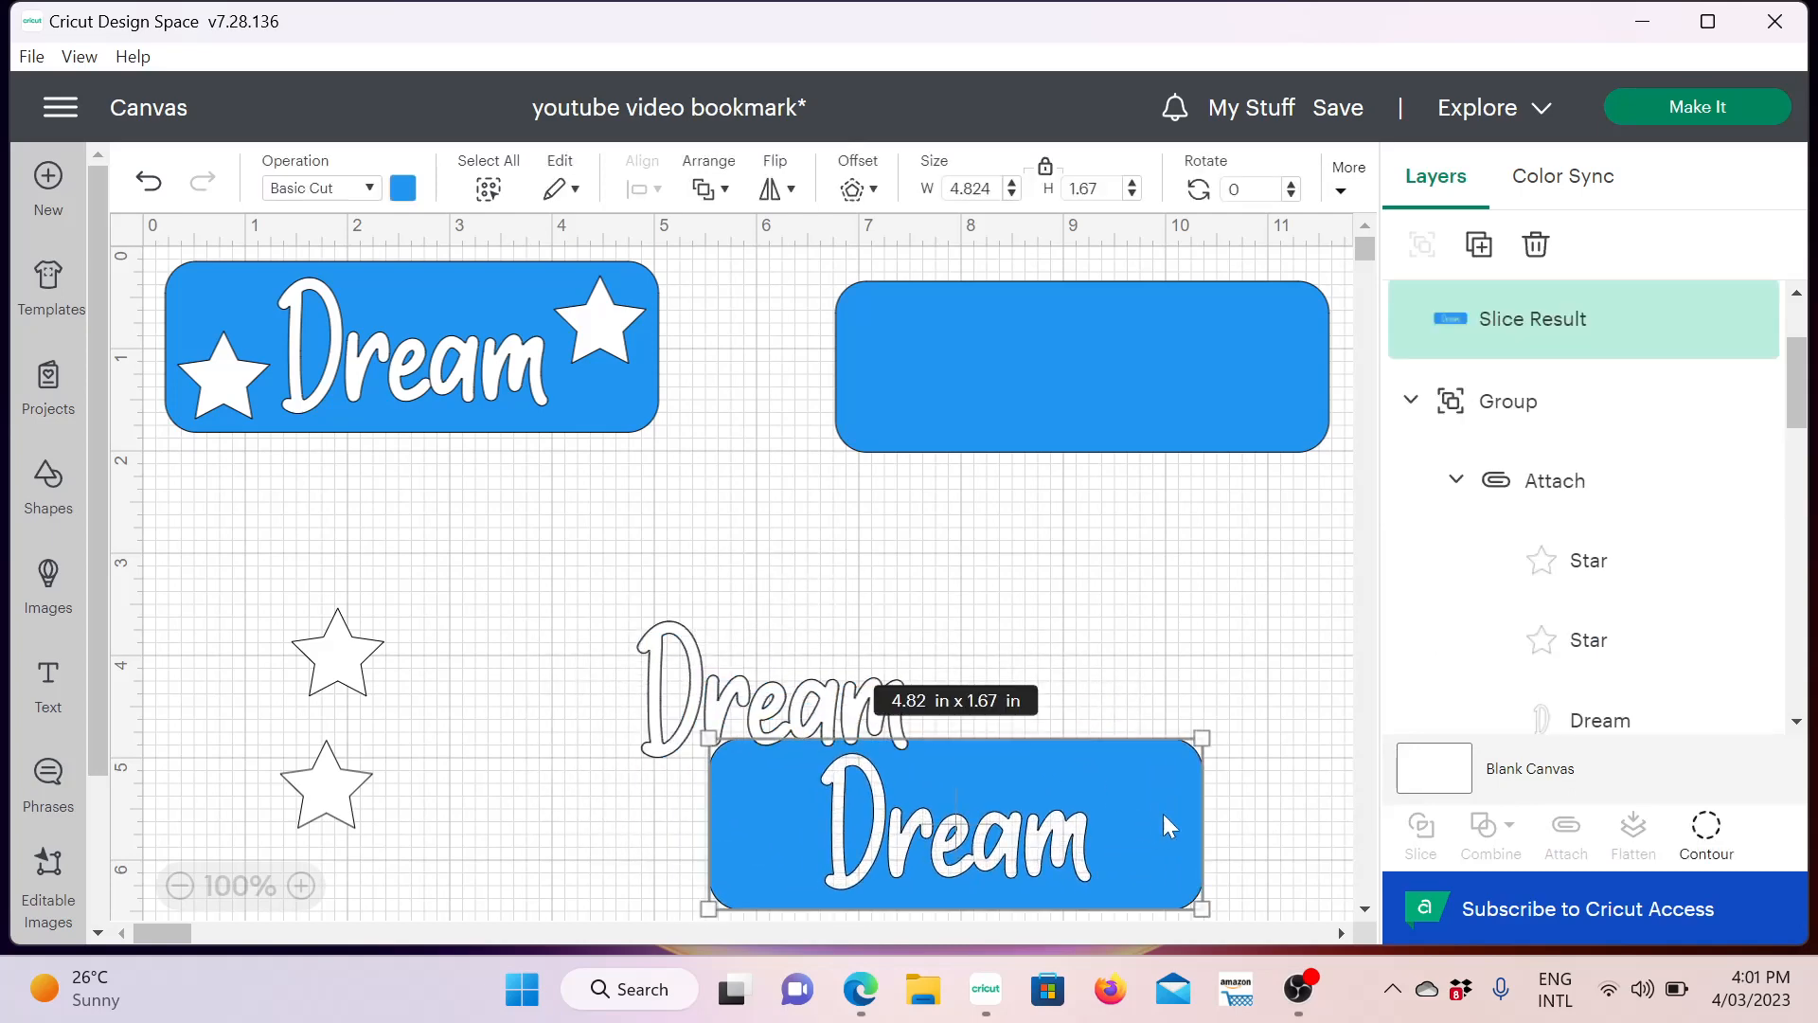
# Separate the leftover white and blue Dream slice pieces from each other and delete both
pyautogui.click(762, 684)
pyautogui.moveTo(762, 684); pyautogui.dragTo(706, 542)
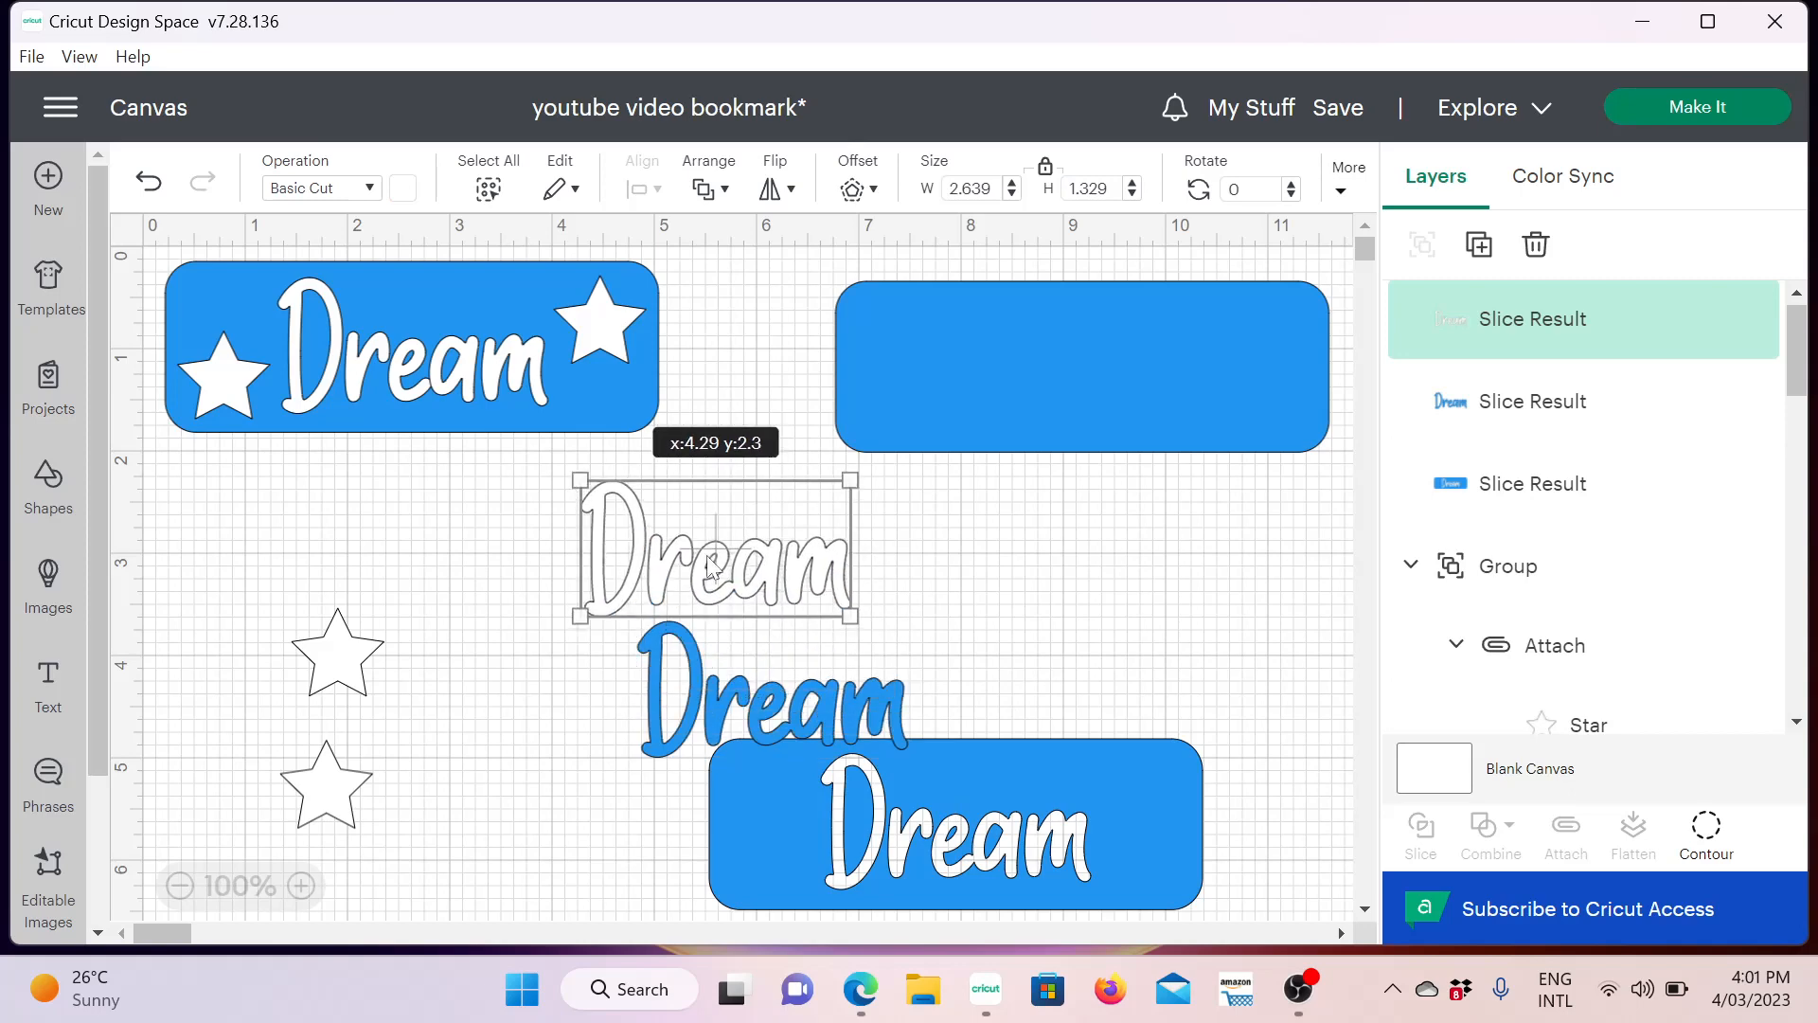
pyautogui.moveTo(684, 713); pyautogui.dragTo(916, 625)
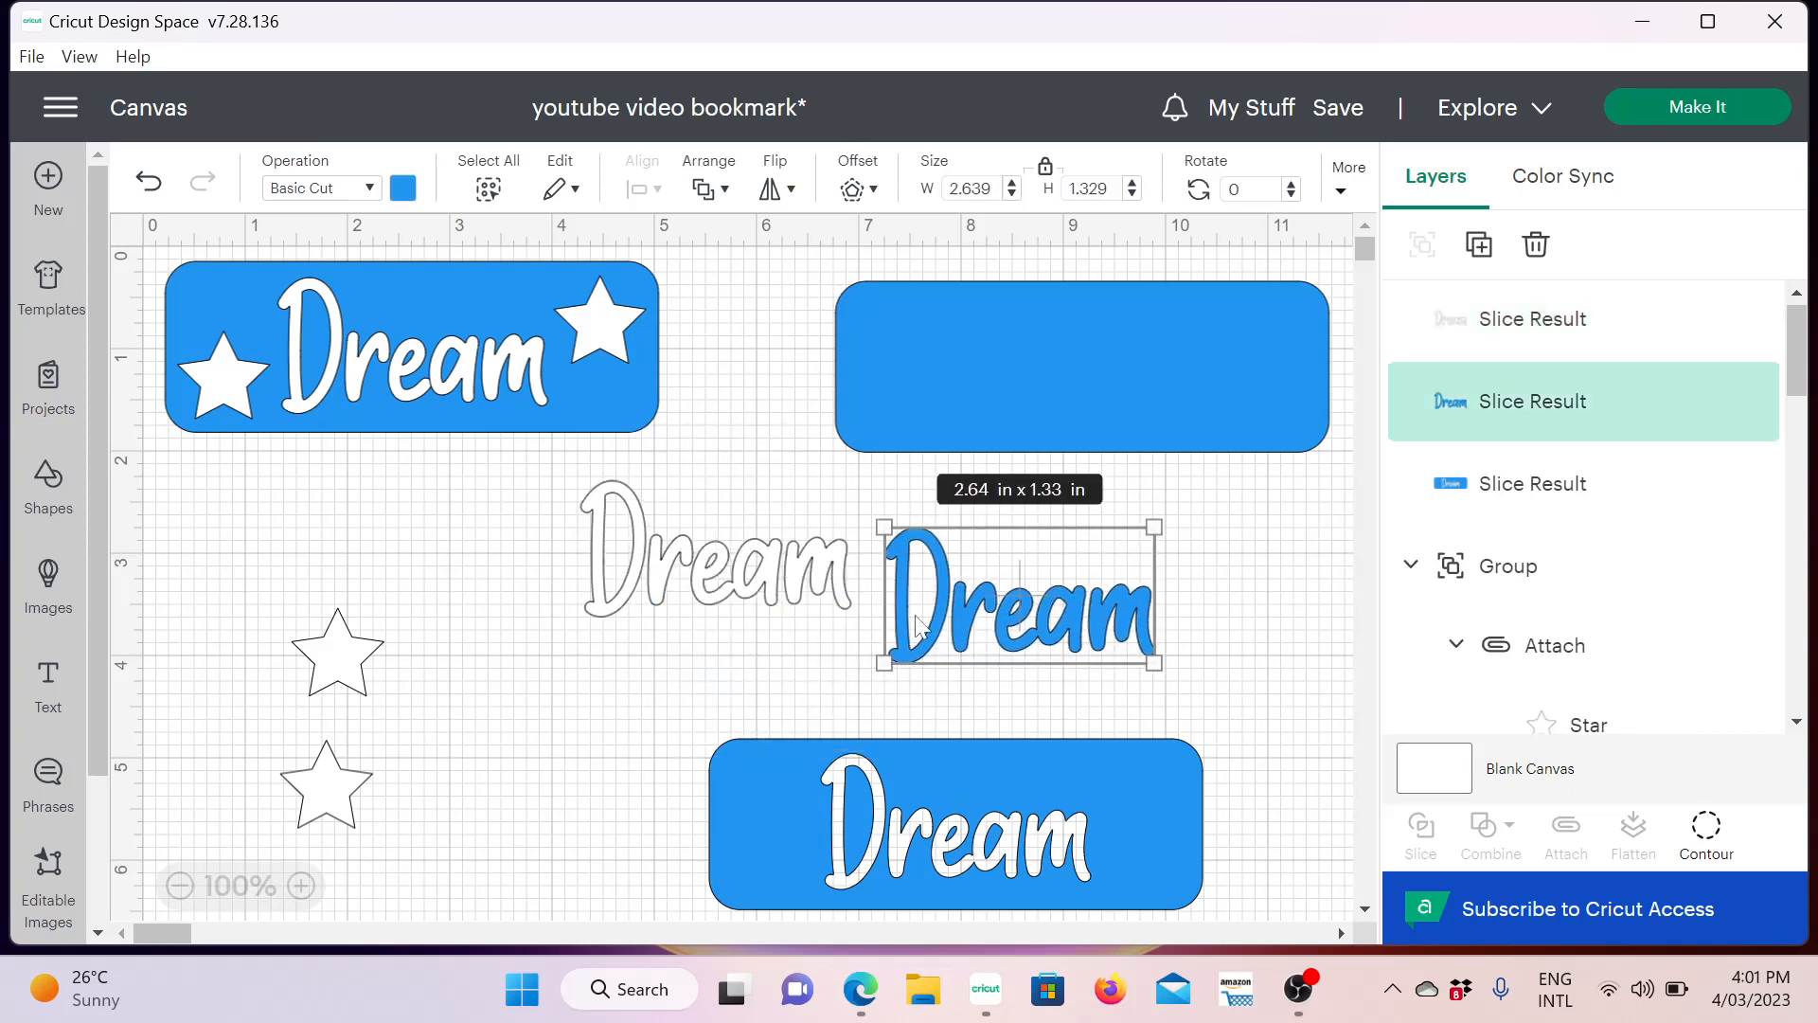
pyautogui.press('Delete')
pyautogui.click(824, 601)
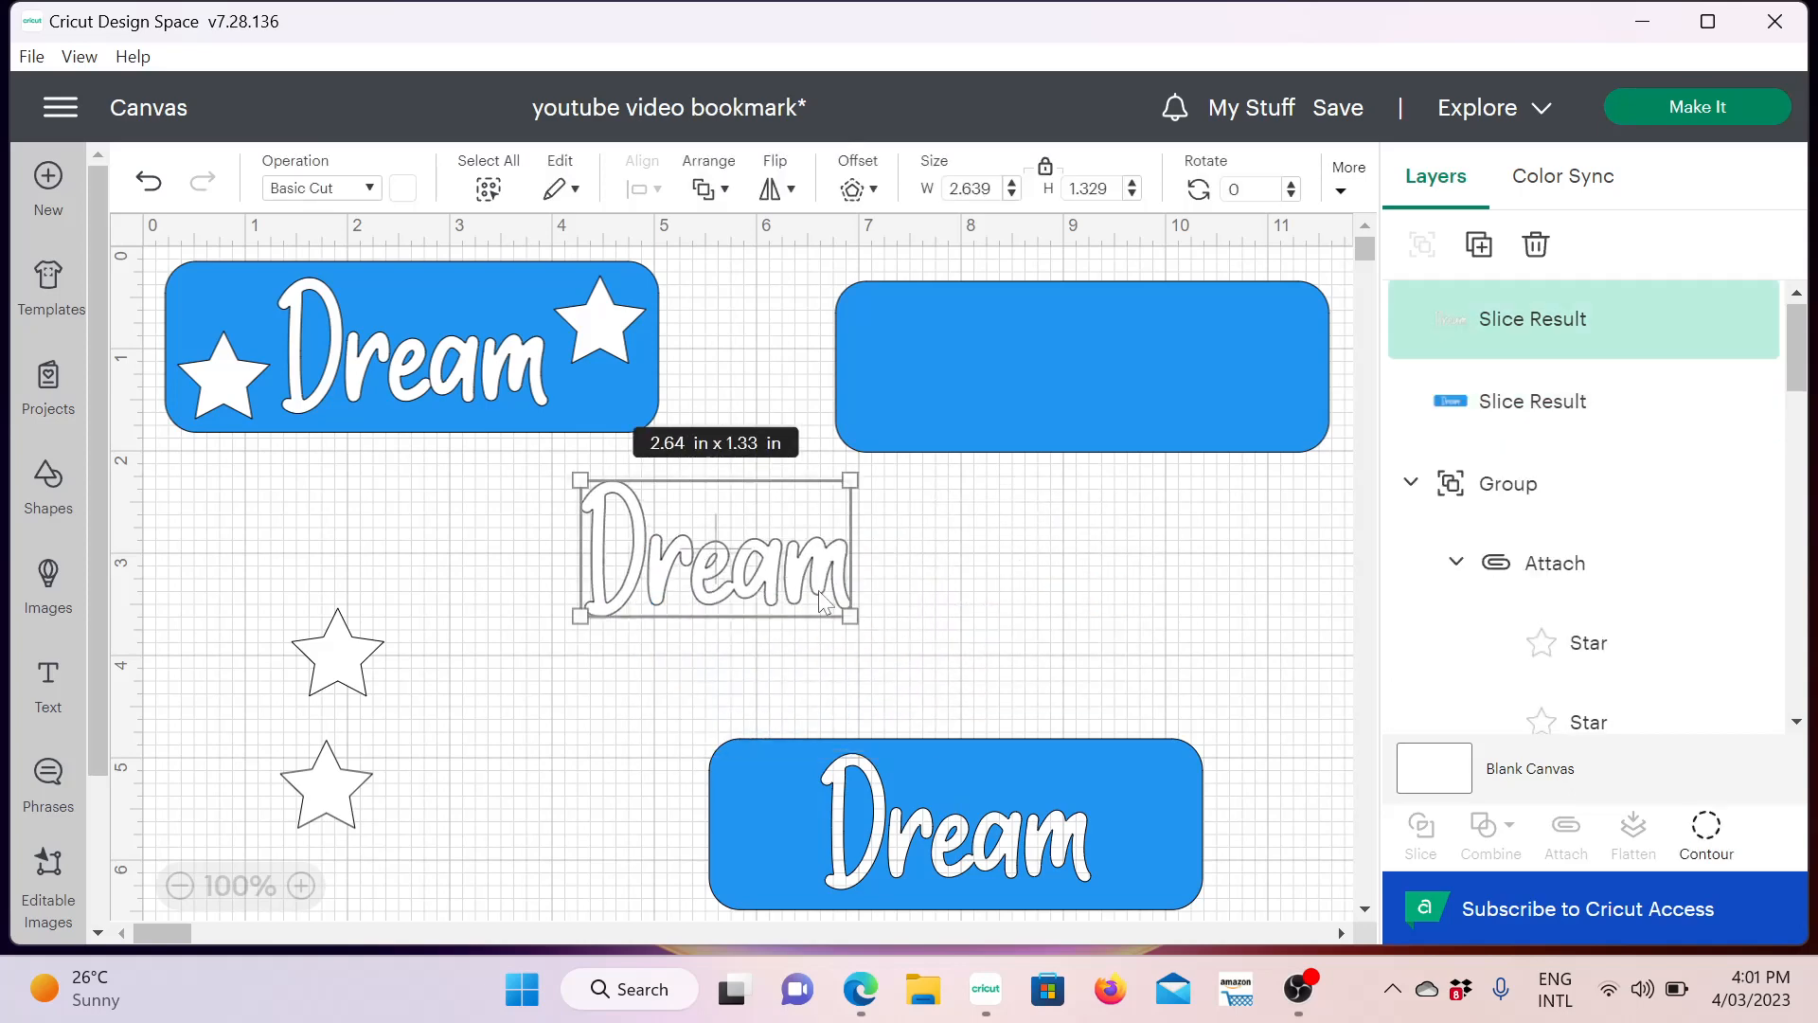
pyautogui.press('Delete')
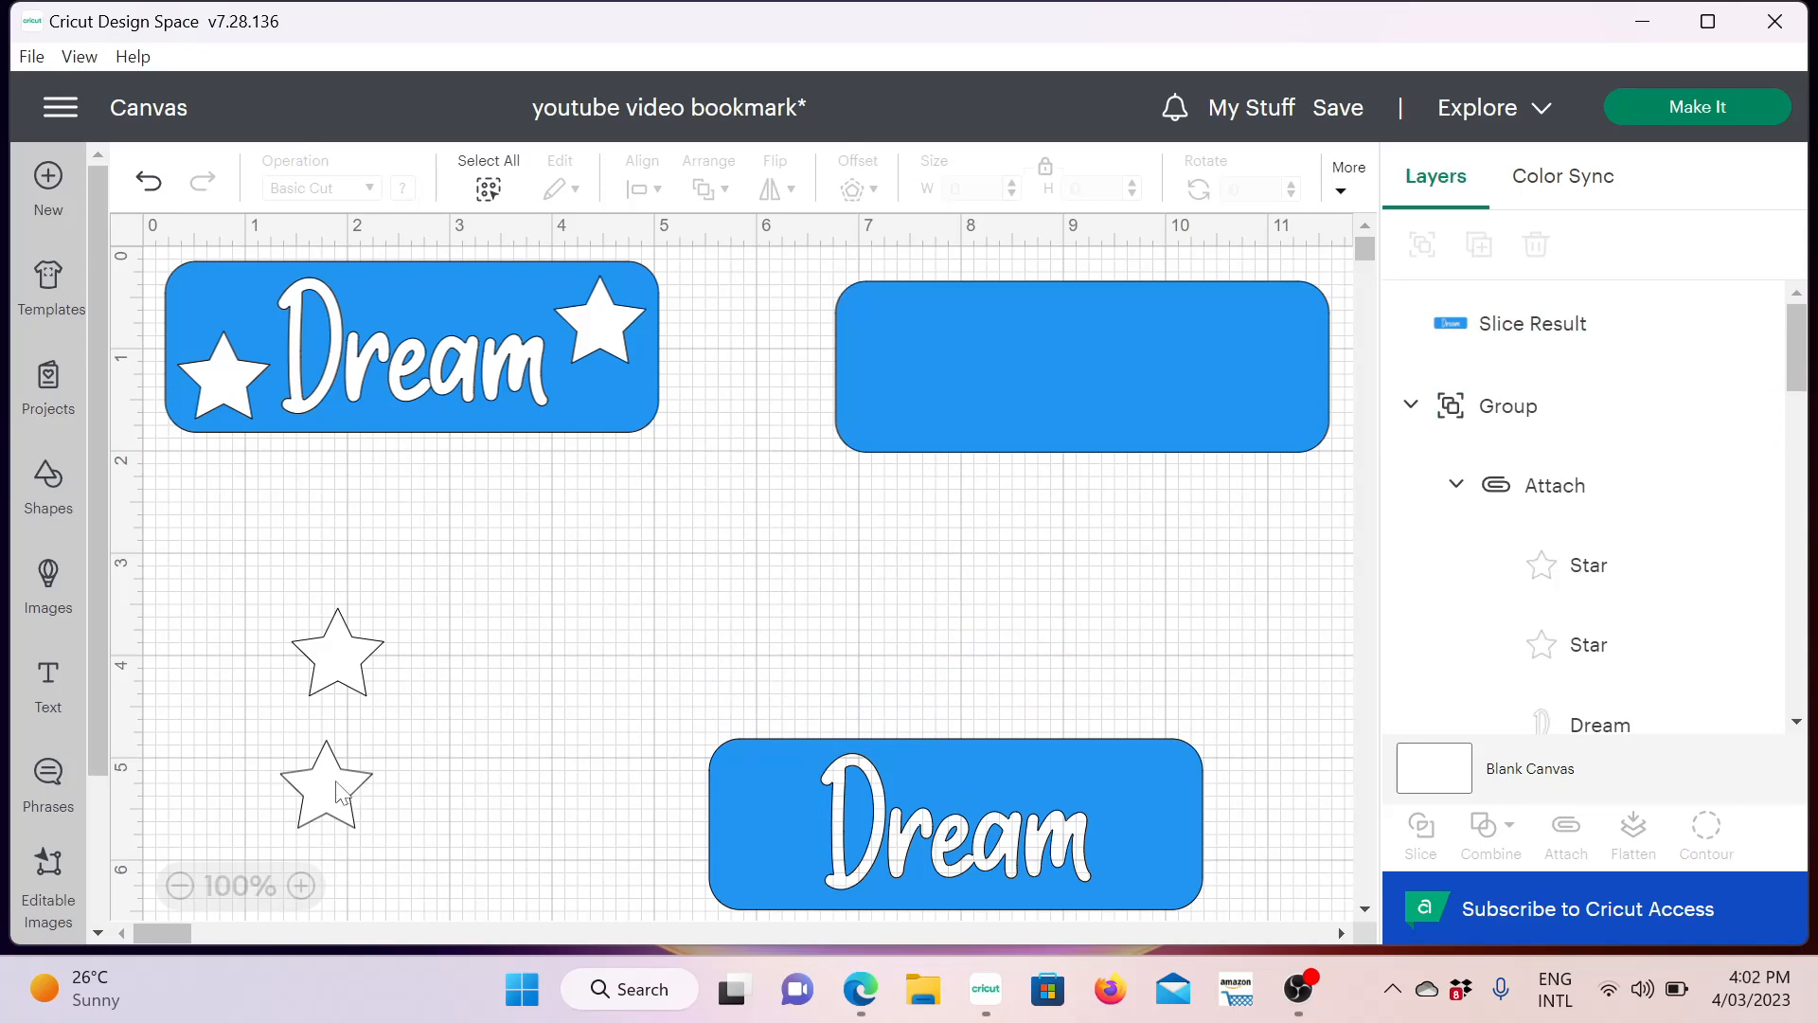
# Place the lower loose star before the D of Dream on the sliced bookmark, and bring it to the front
pyautogui.moveTo(339, 786); pyautogui.dragTo(778, 854)
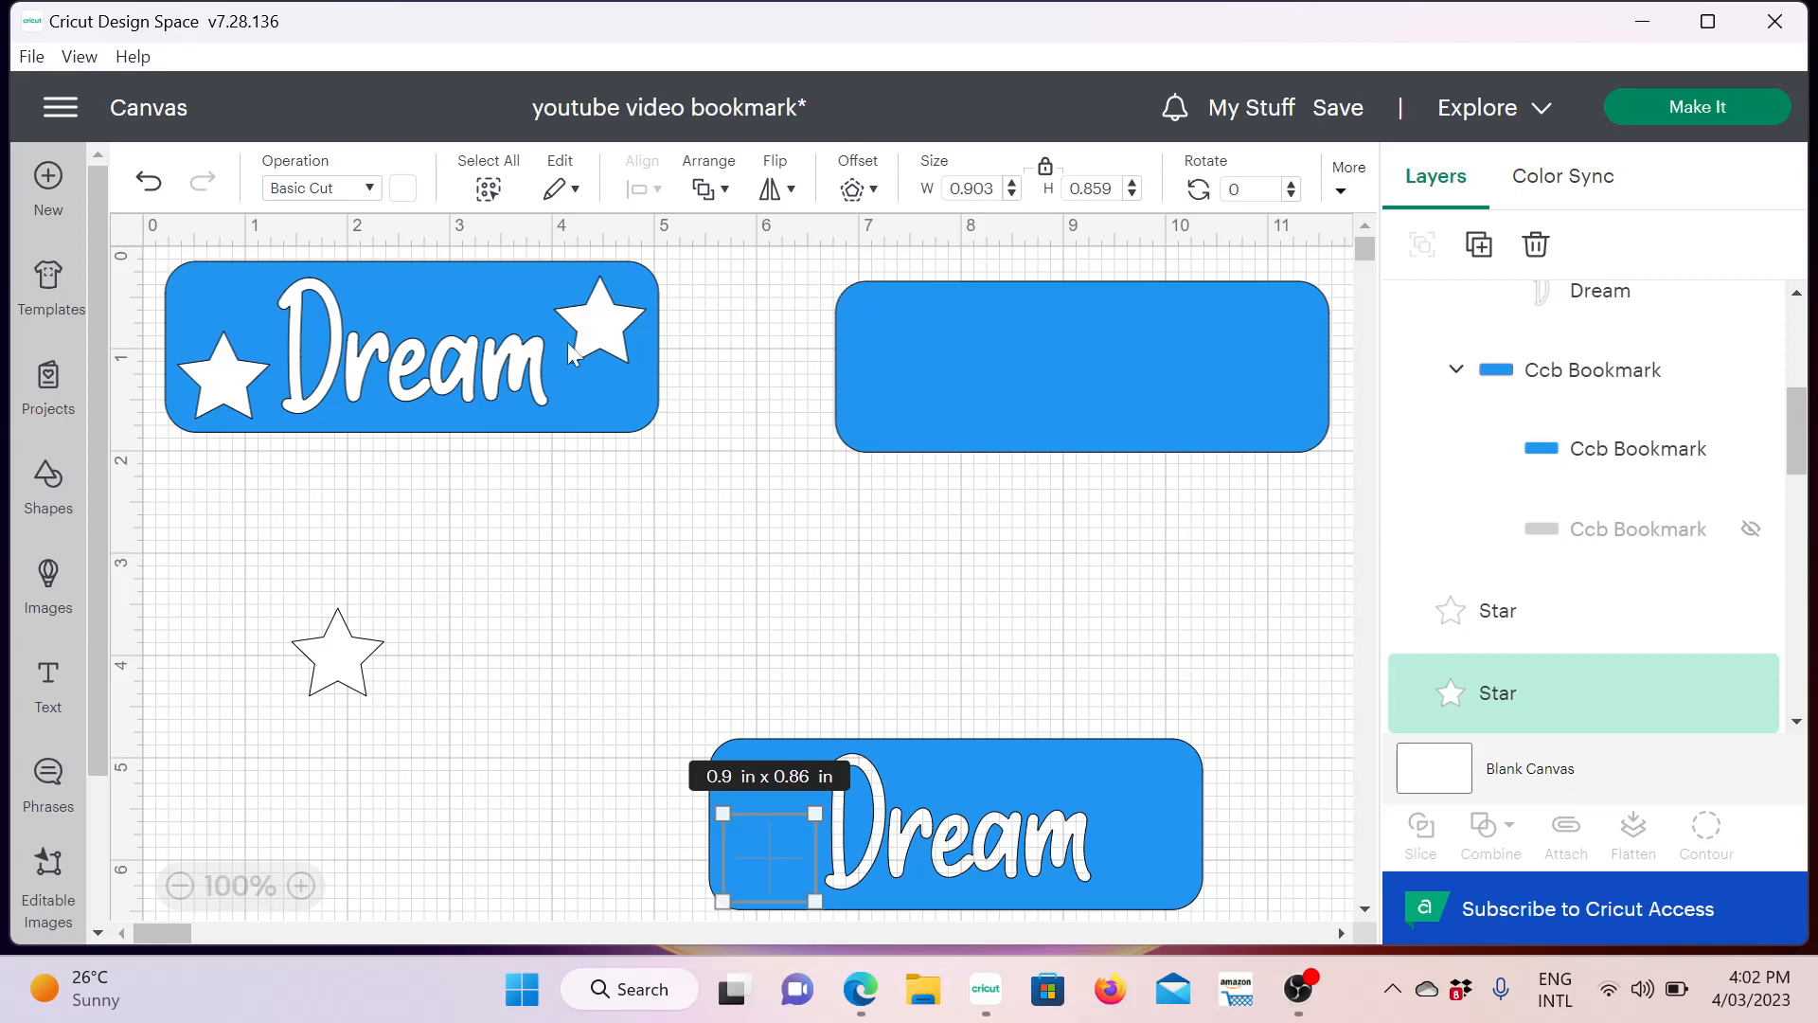
pyautogui.click(710, 188)
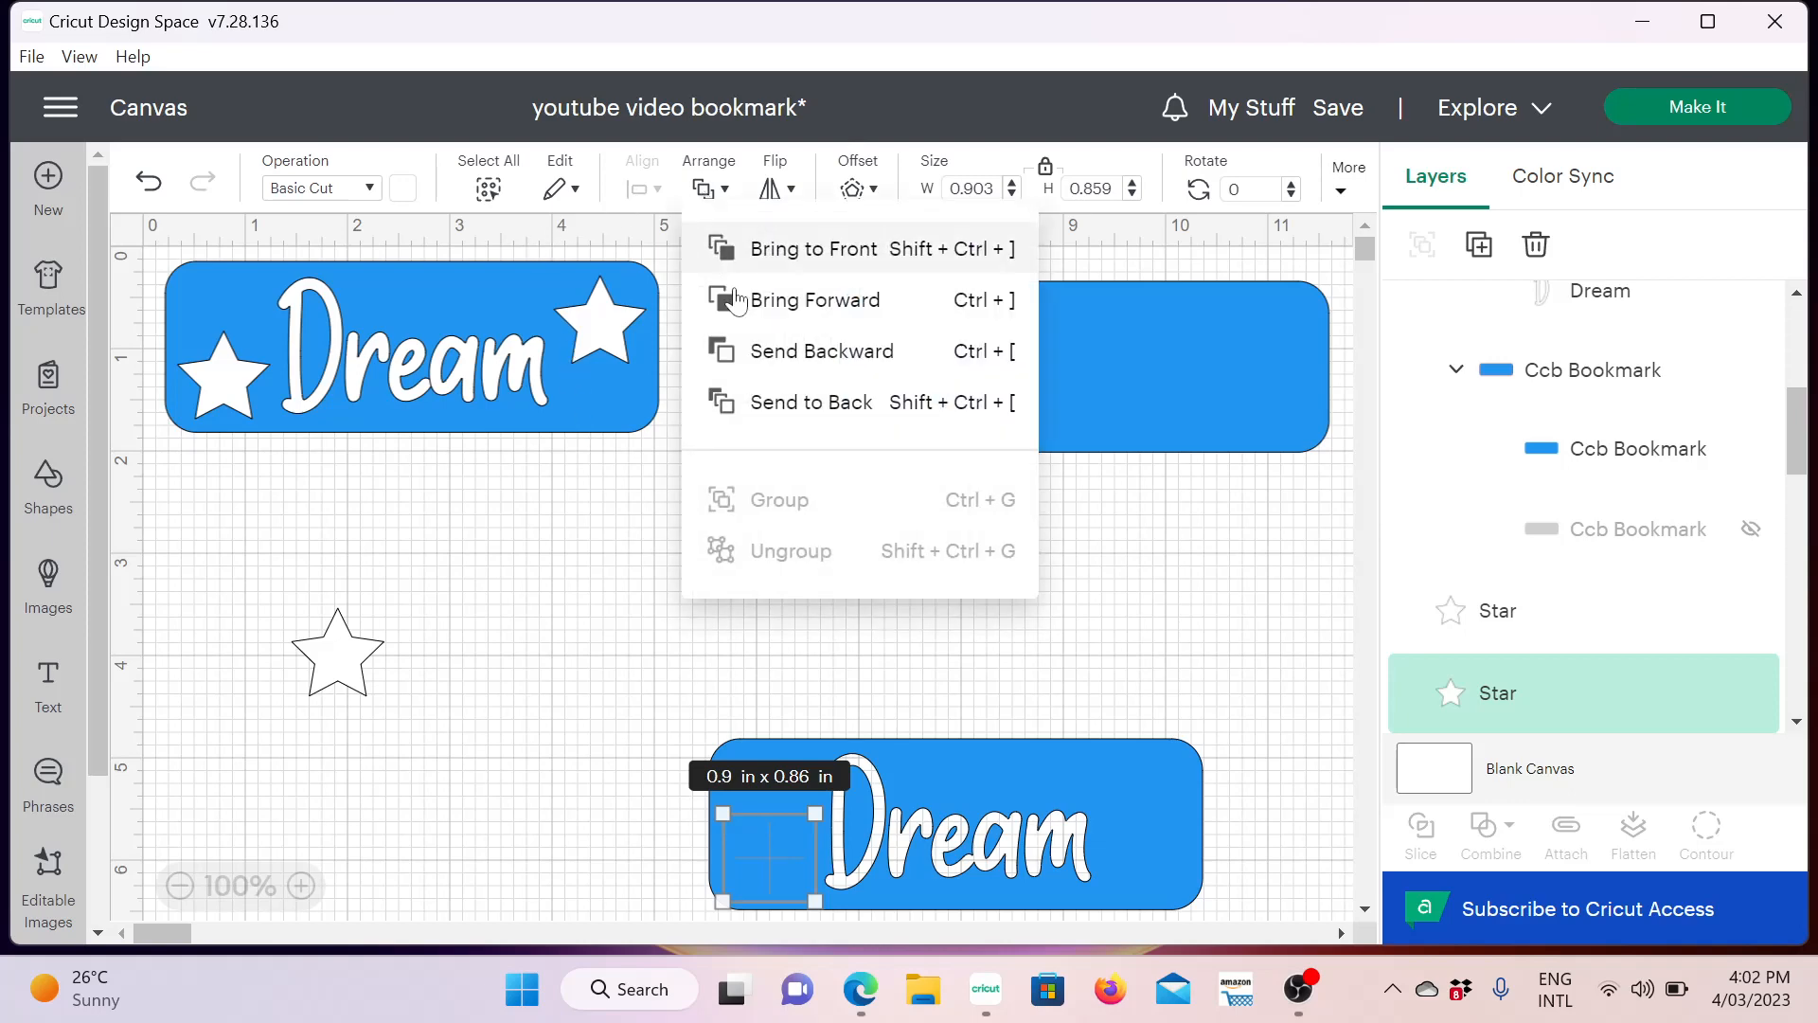
pyautogui.click(794, 257)
pyautogui.click(648, 729)
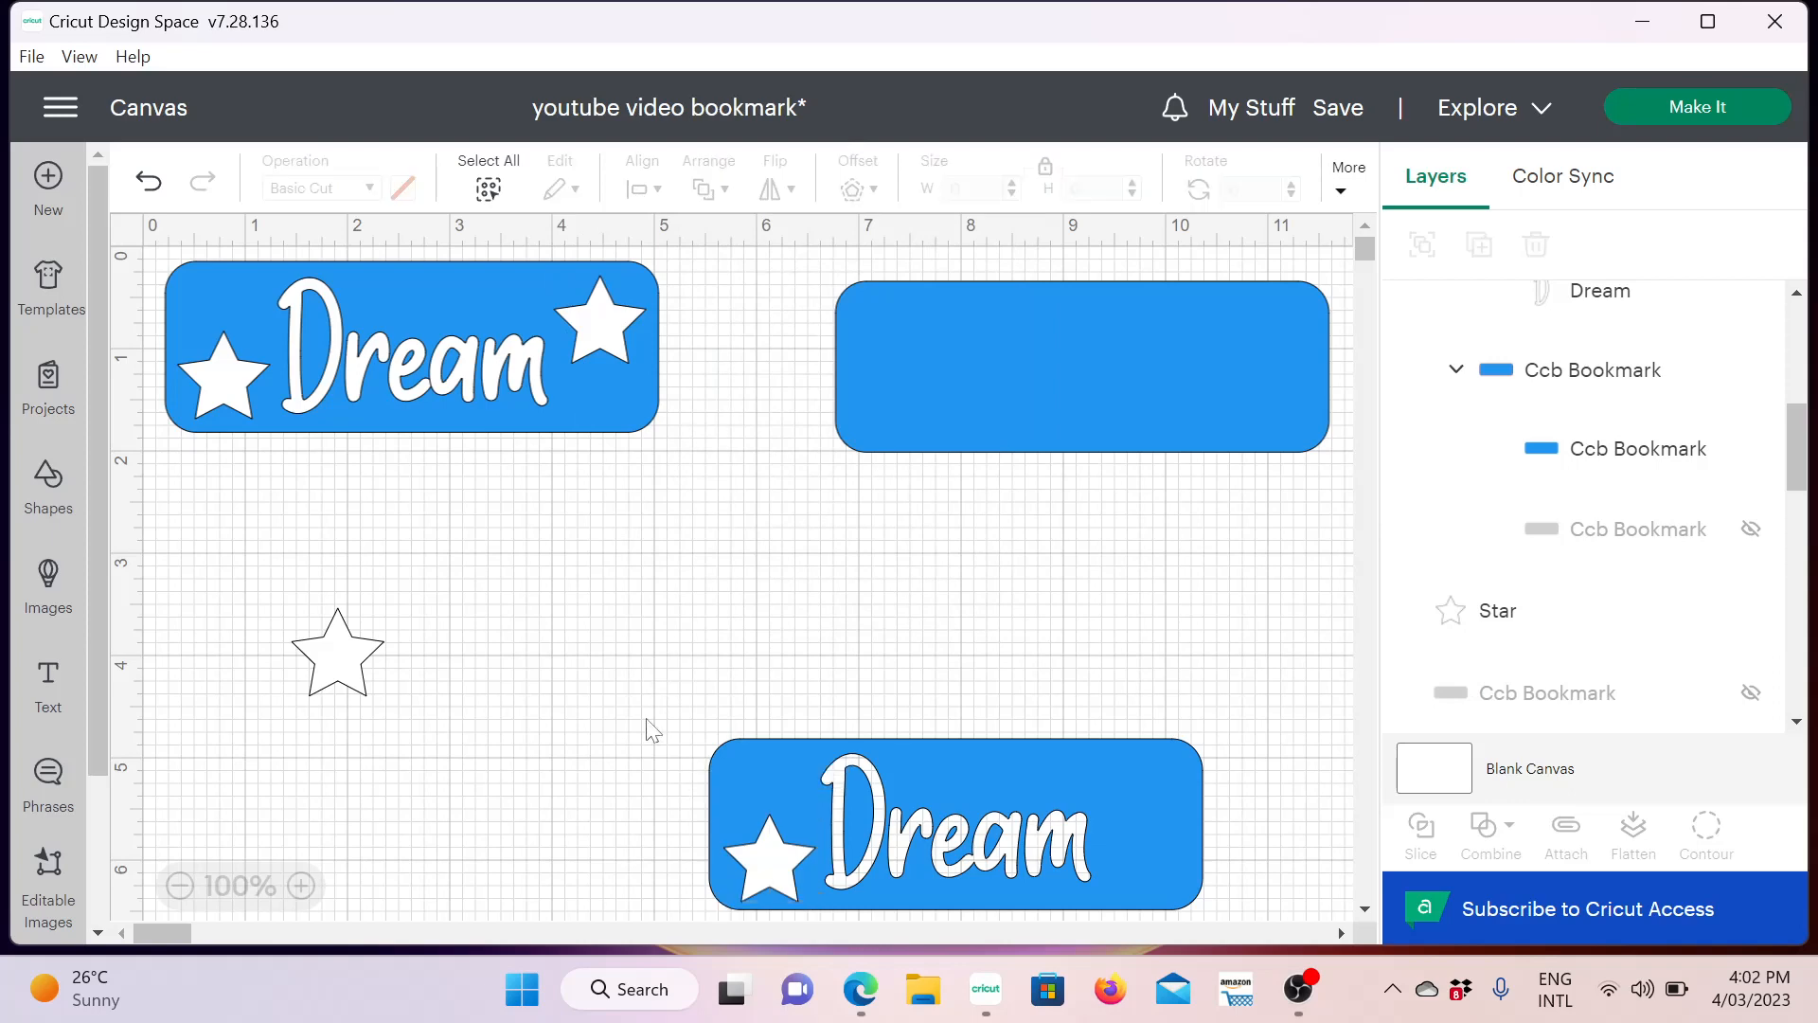
# Try slicing the star out of the lower bookmark, and undo the slice
pyautogui.moveTo(672, 719); pyautogui.dragTo(1035, 944)
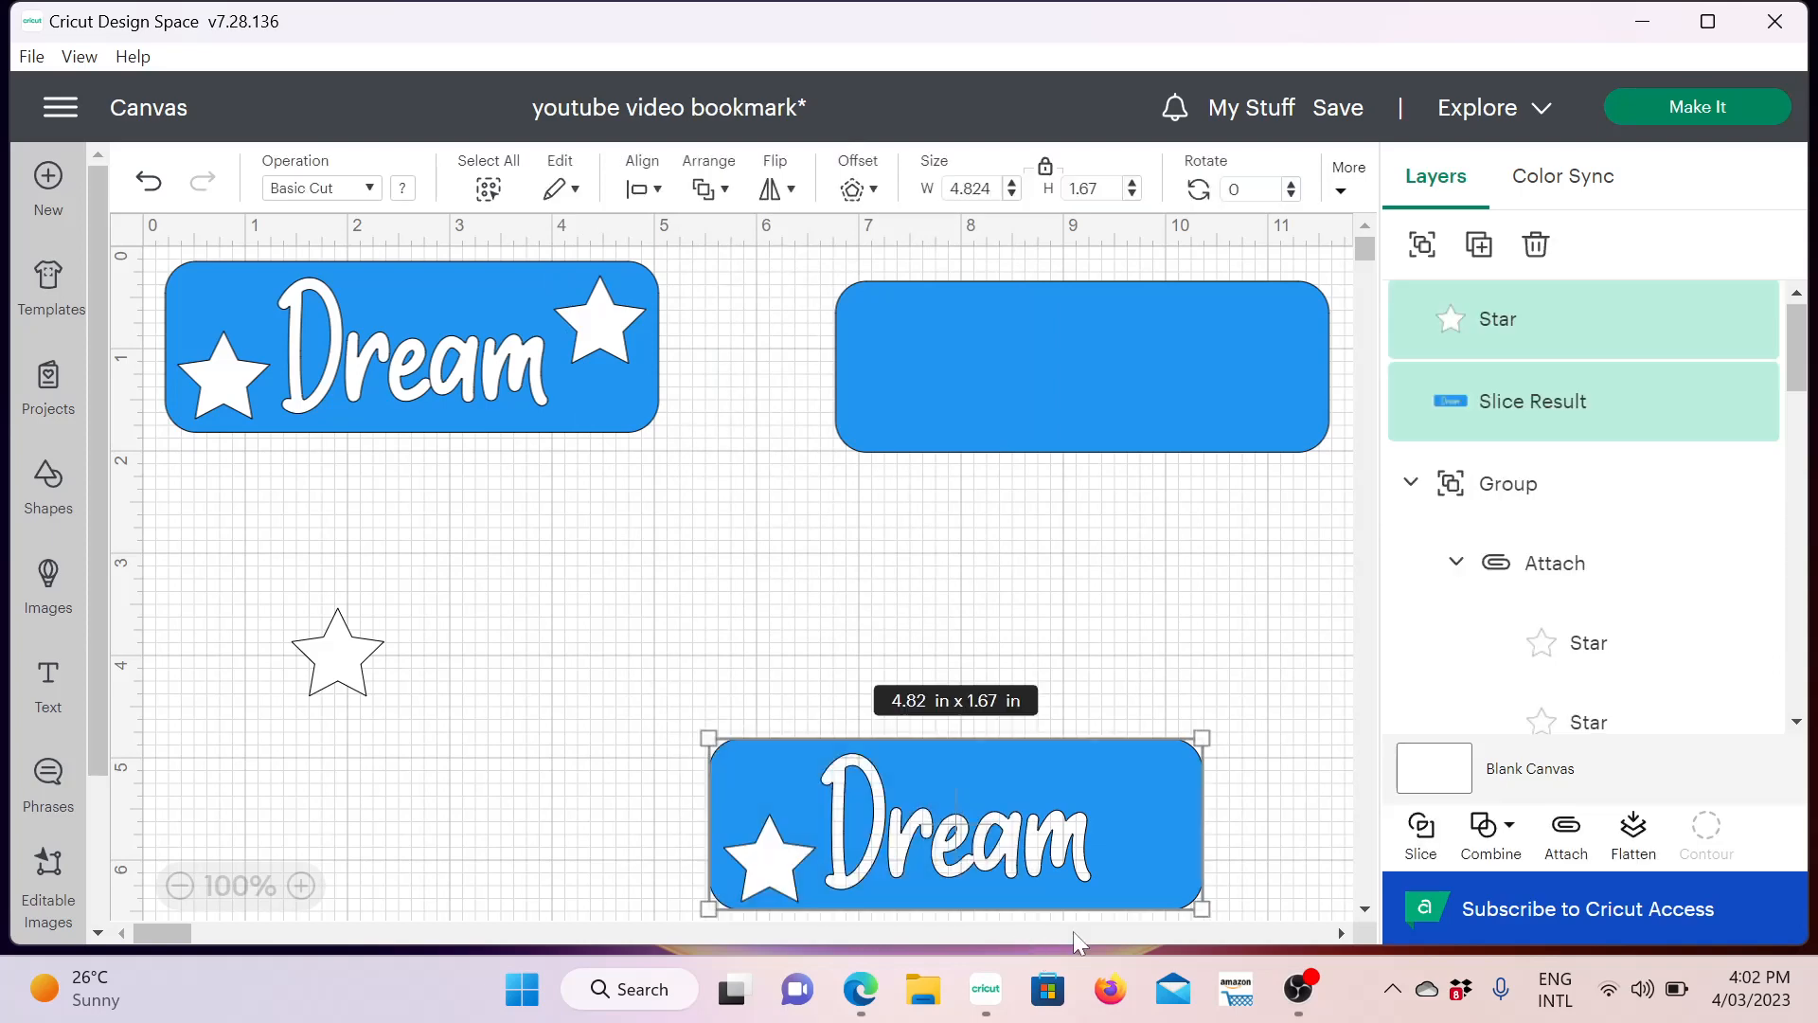
pyautogui.click(1425, 841)
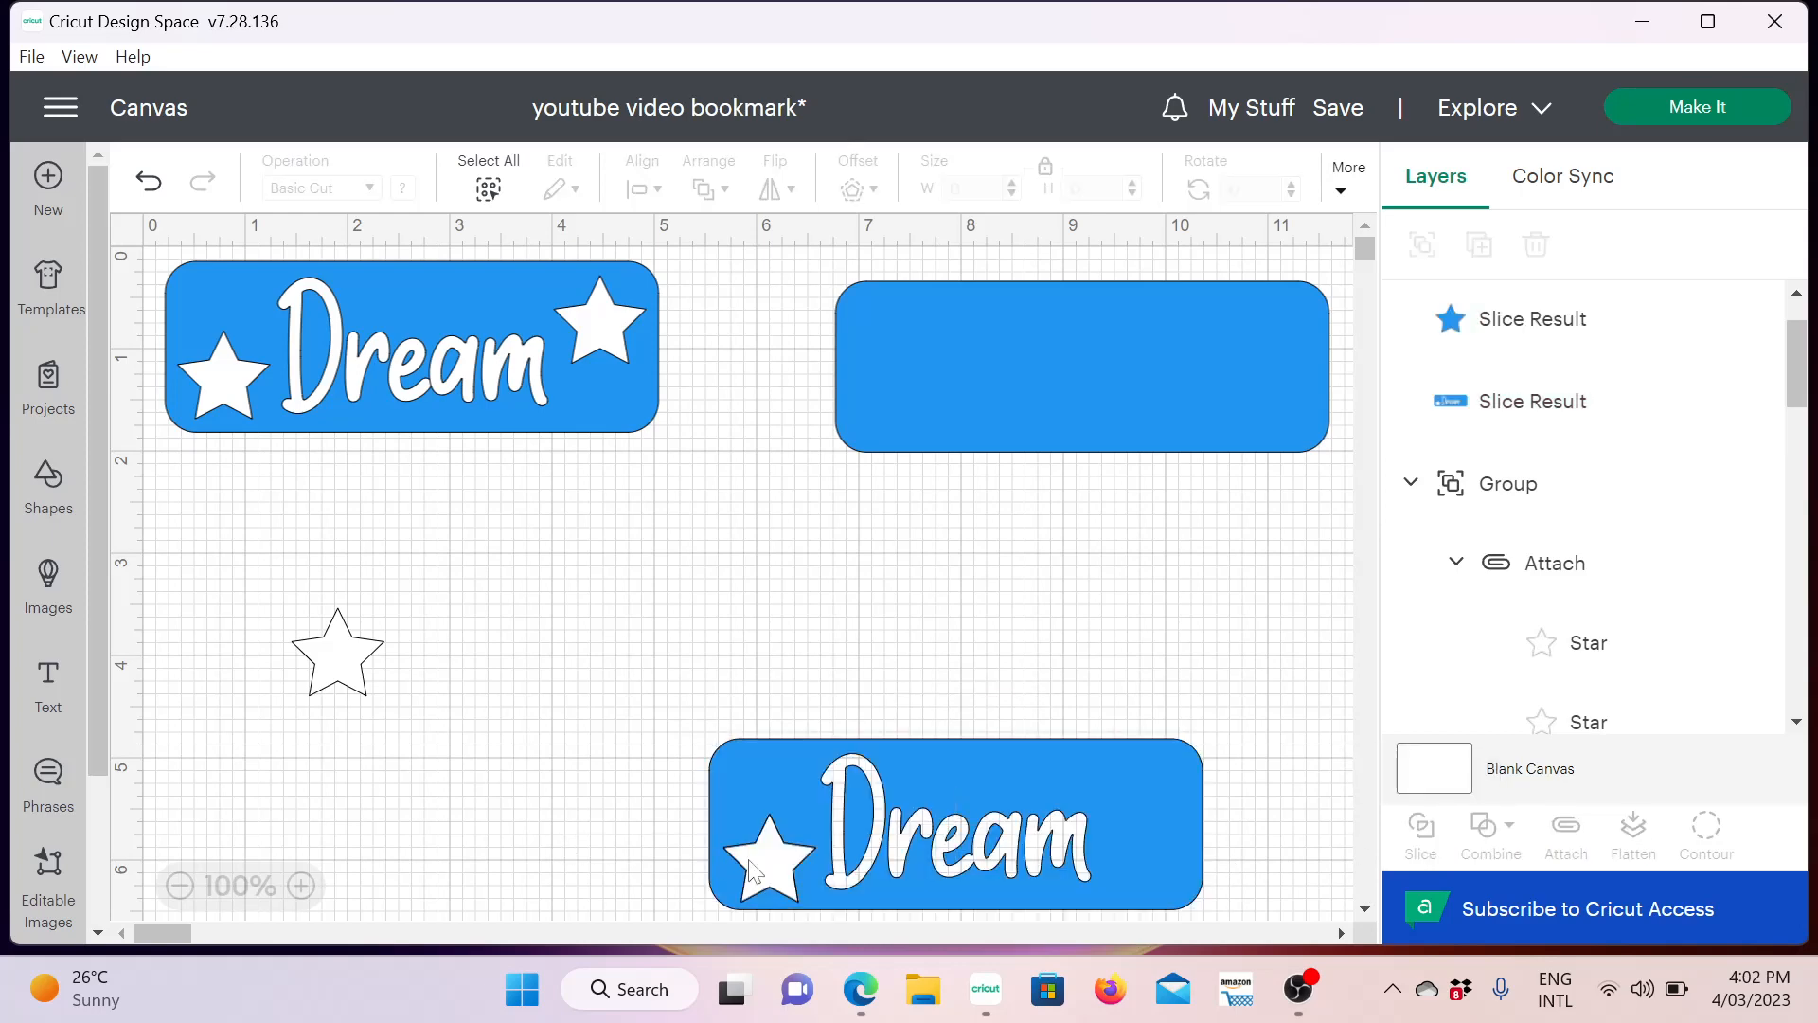
pyautogui.click(158, 197)
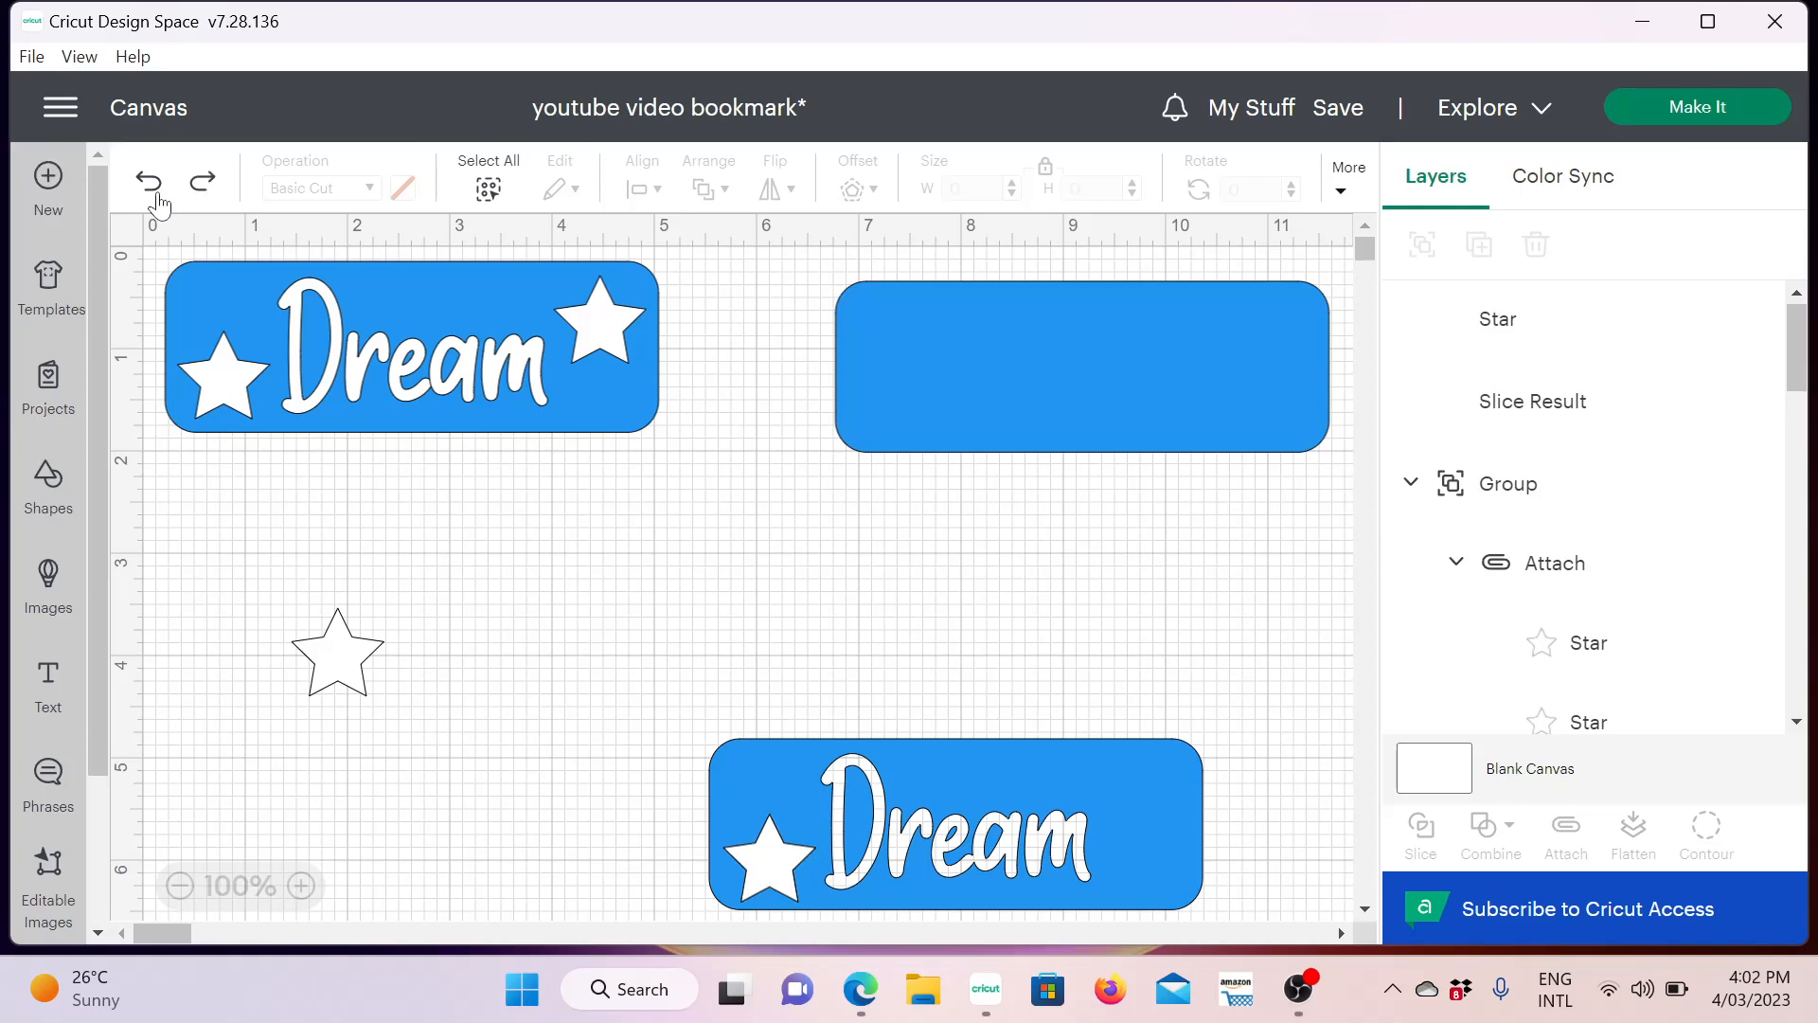
# Nudge the star slightly on the lower bookmark and slice its shape out of the blue base
pyautogui.moveTo(766, 852)
pyautogui.mouseDown()
pyautogui.moveTo(748, 854)
pyautogui.moveTo(760, 793)
pyautogui.moveTo(769, 851)
pyautogui.mouseUp()
pyautogui.click(678, 701)
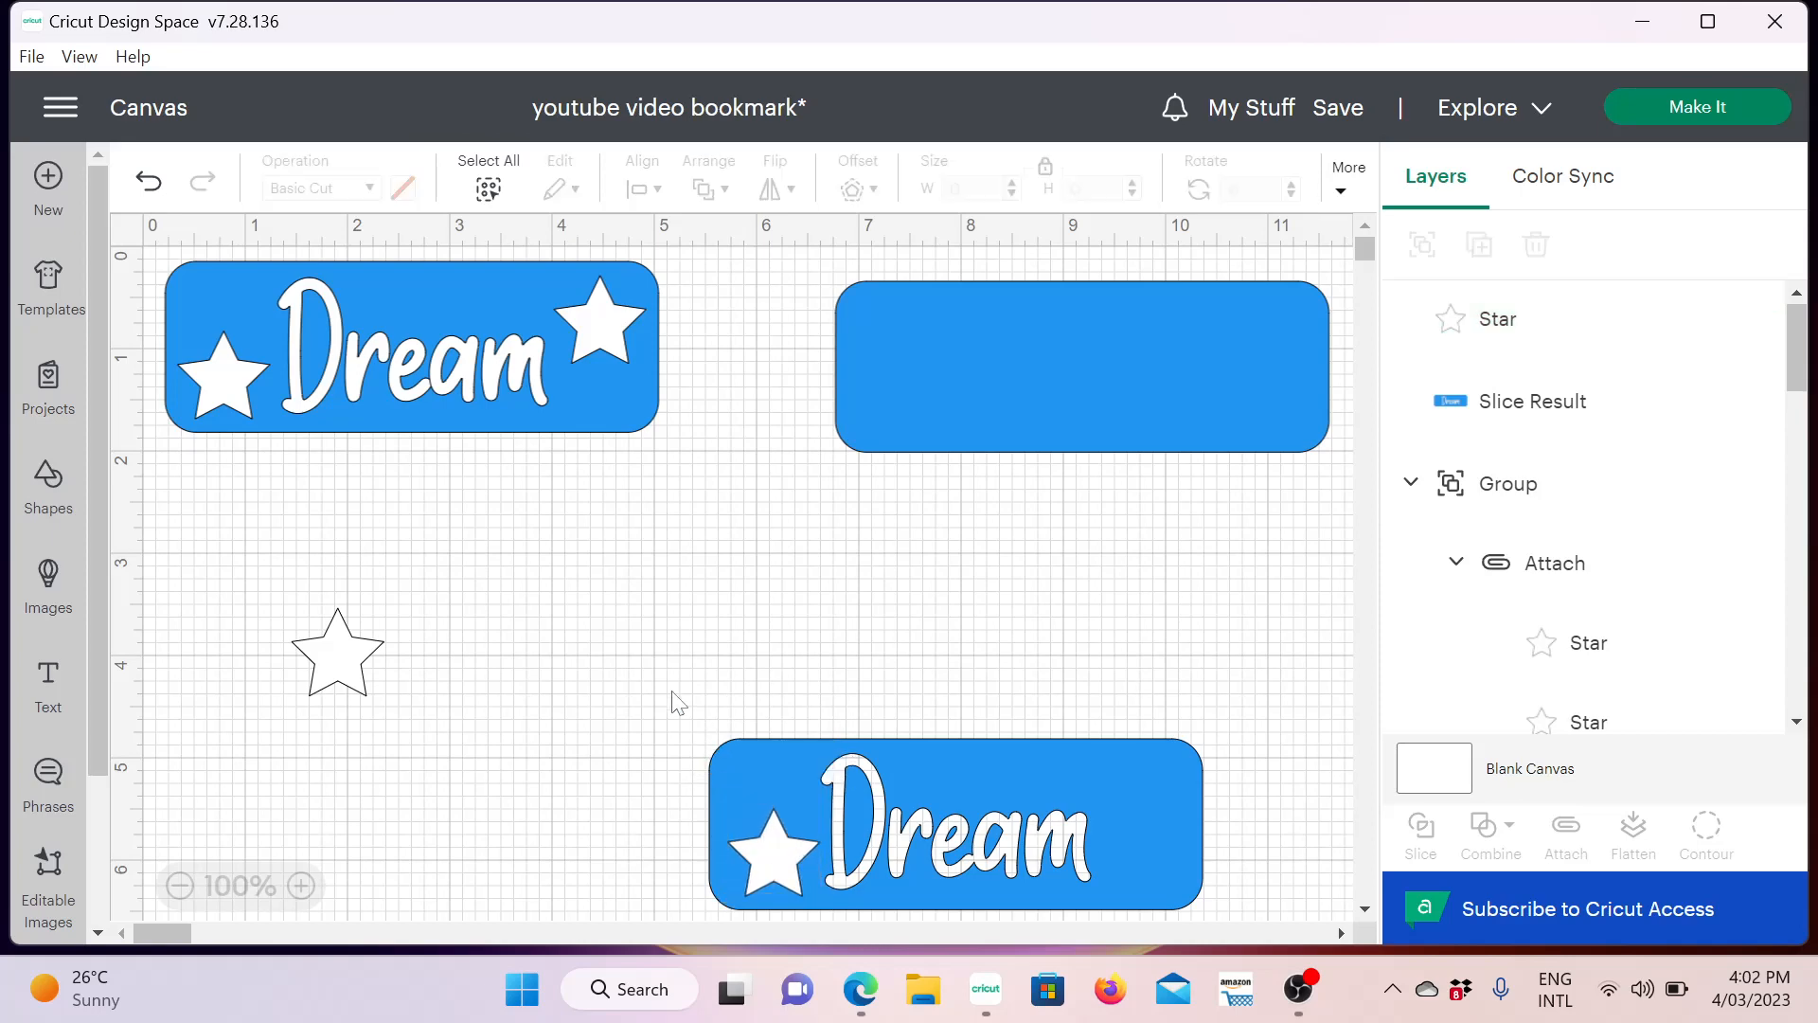
pyautogui.moveTo(672, 691); pyautogui.dragTo(1237, 913)
pyautogui.moveTo(663, 772); pyautogui.dragTo(1254, 880)
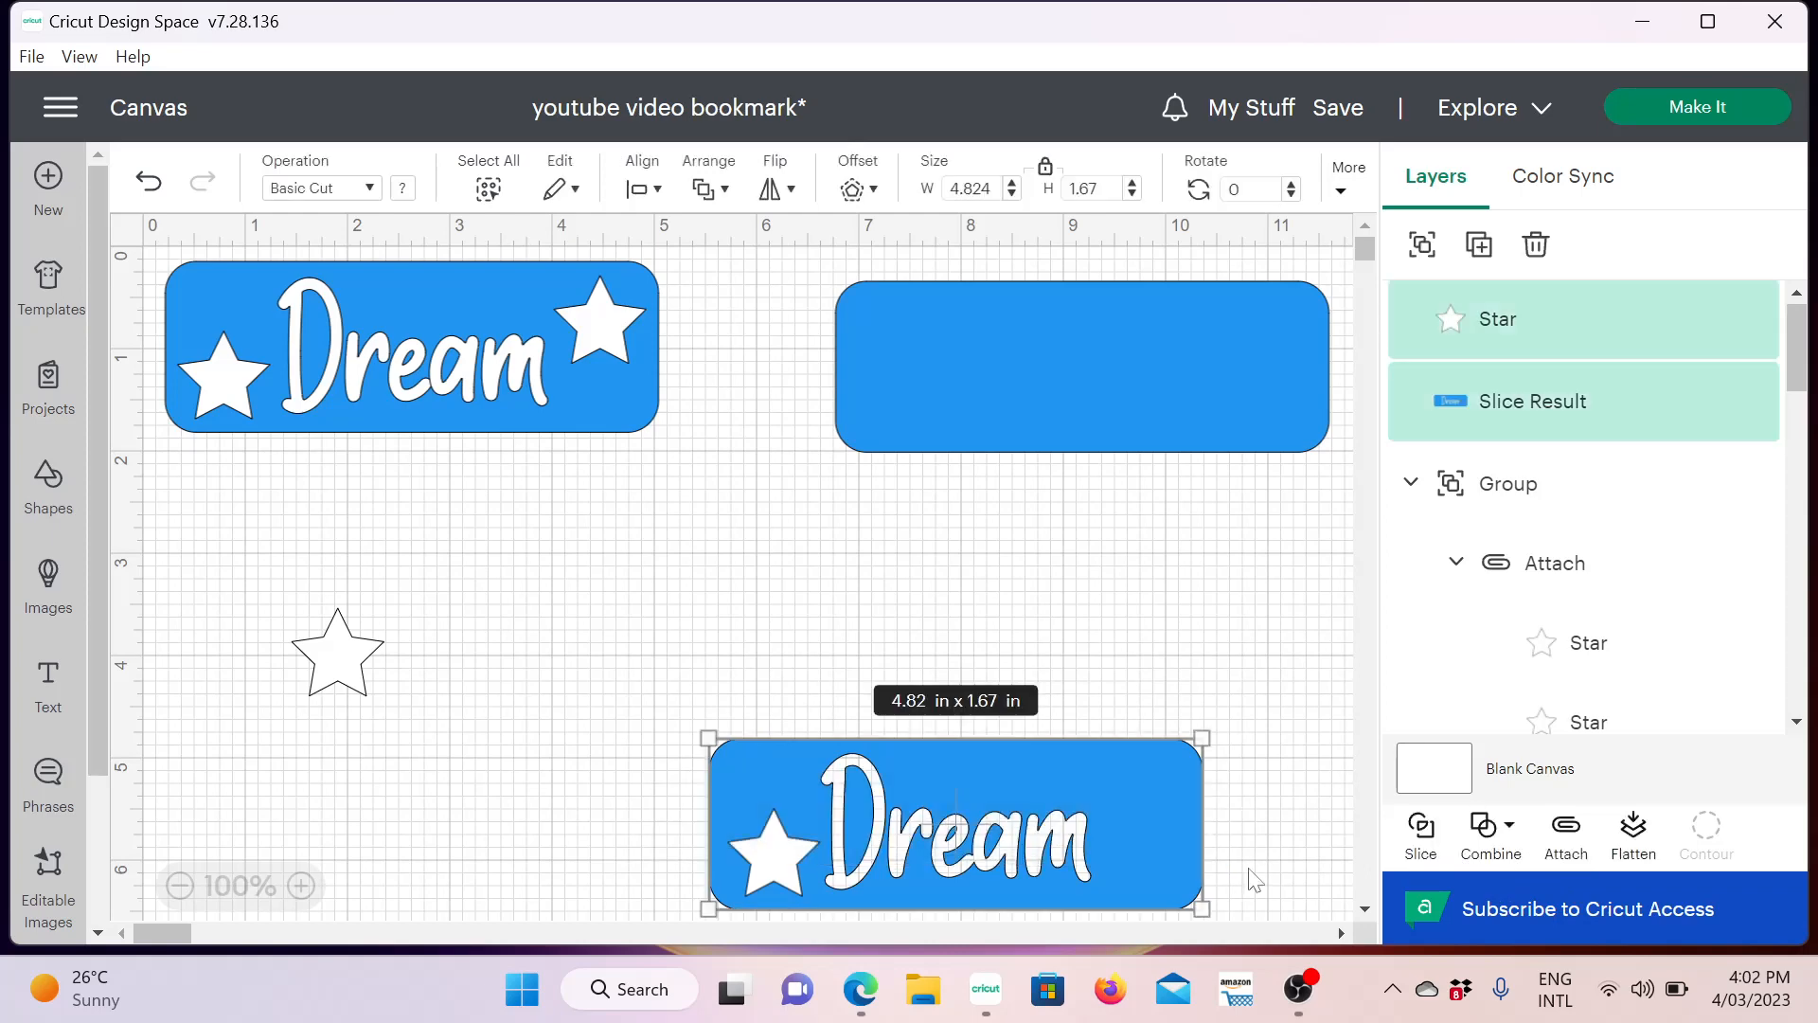
pyautogui.click(1422, 833)
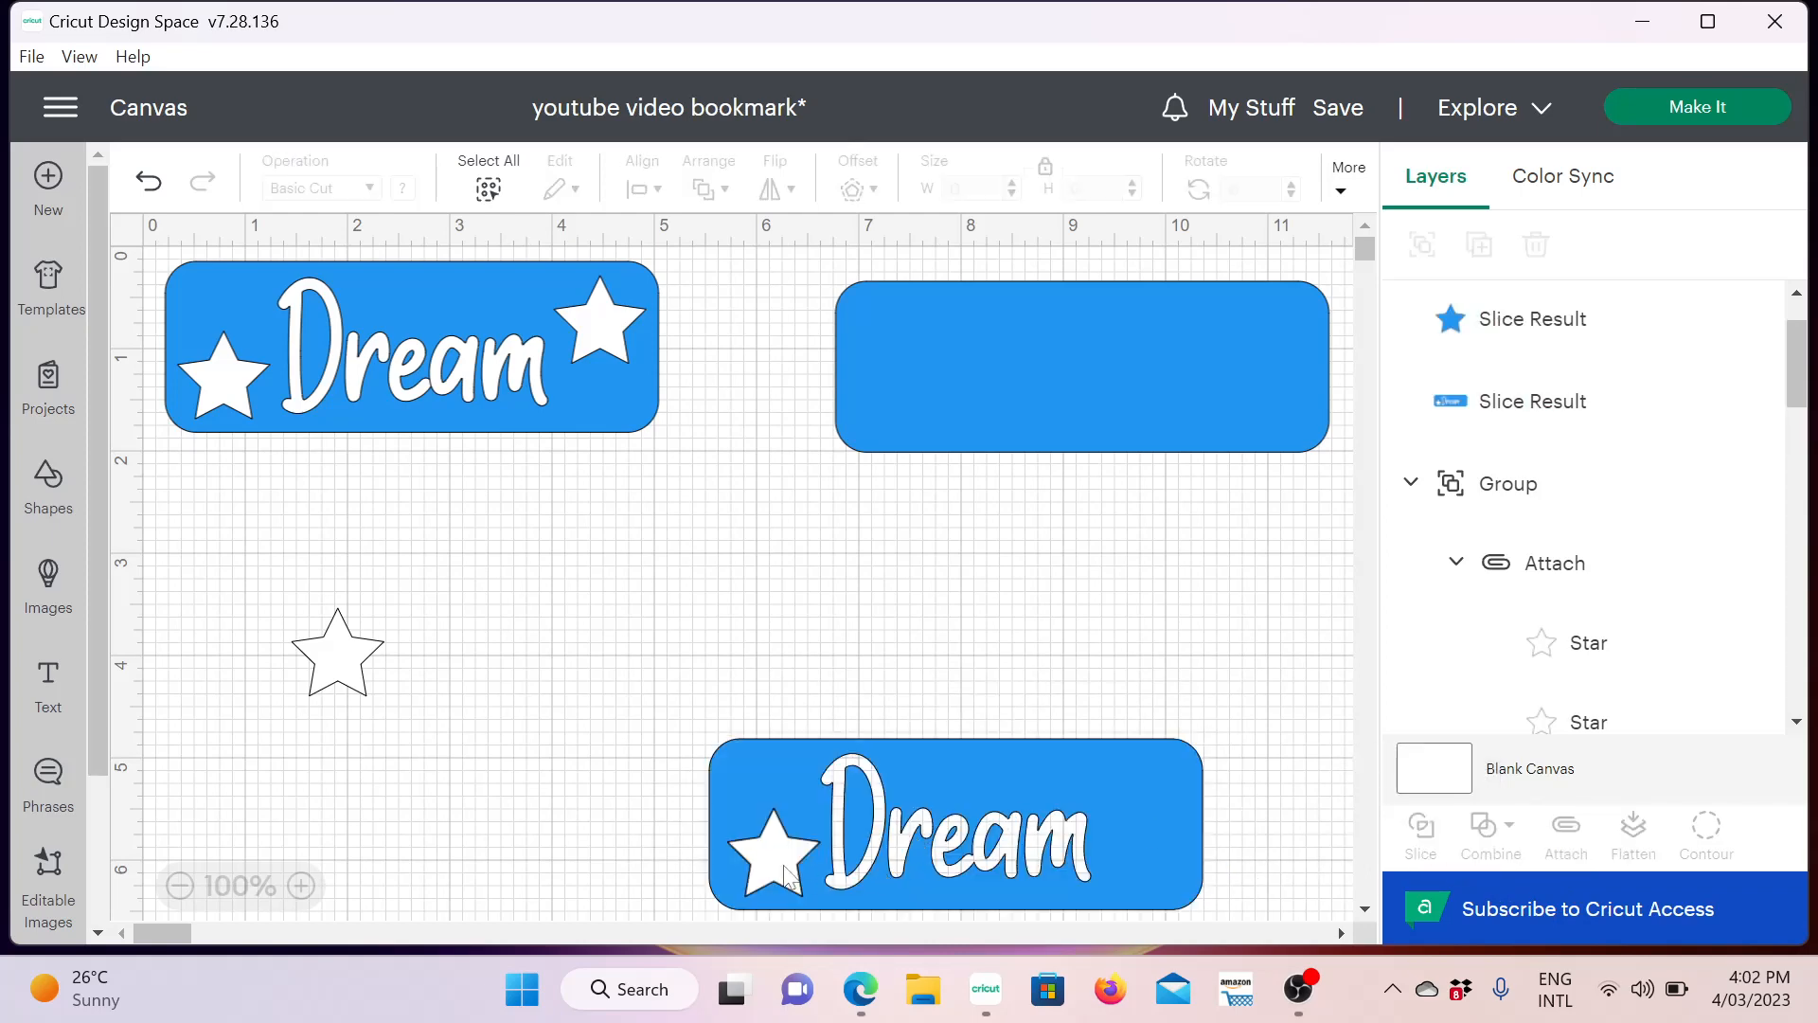
# Delete the leftover white and blue star pieces from the slice
pyautogui.moveTo(738, 882); pyautogui.dragTo(396, 903)
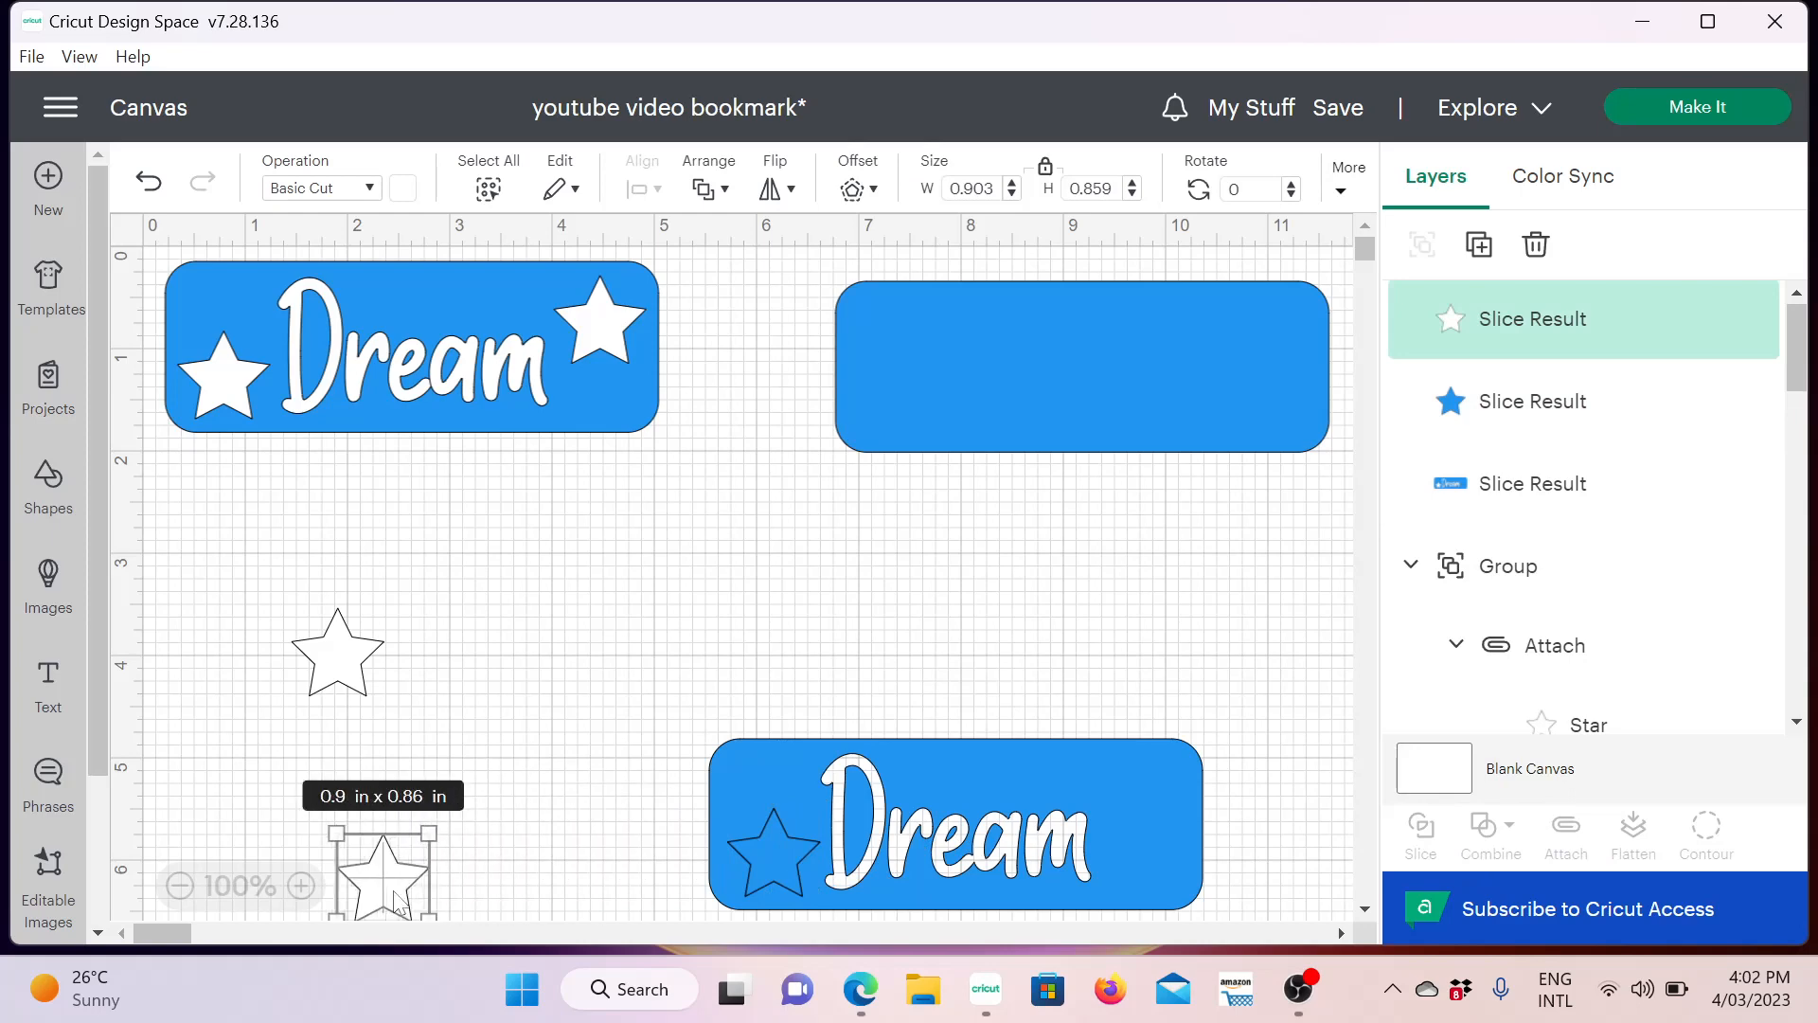
pyautogui.press('Delete')
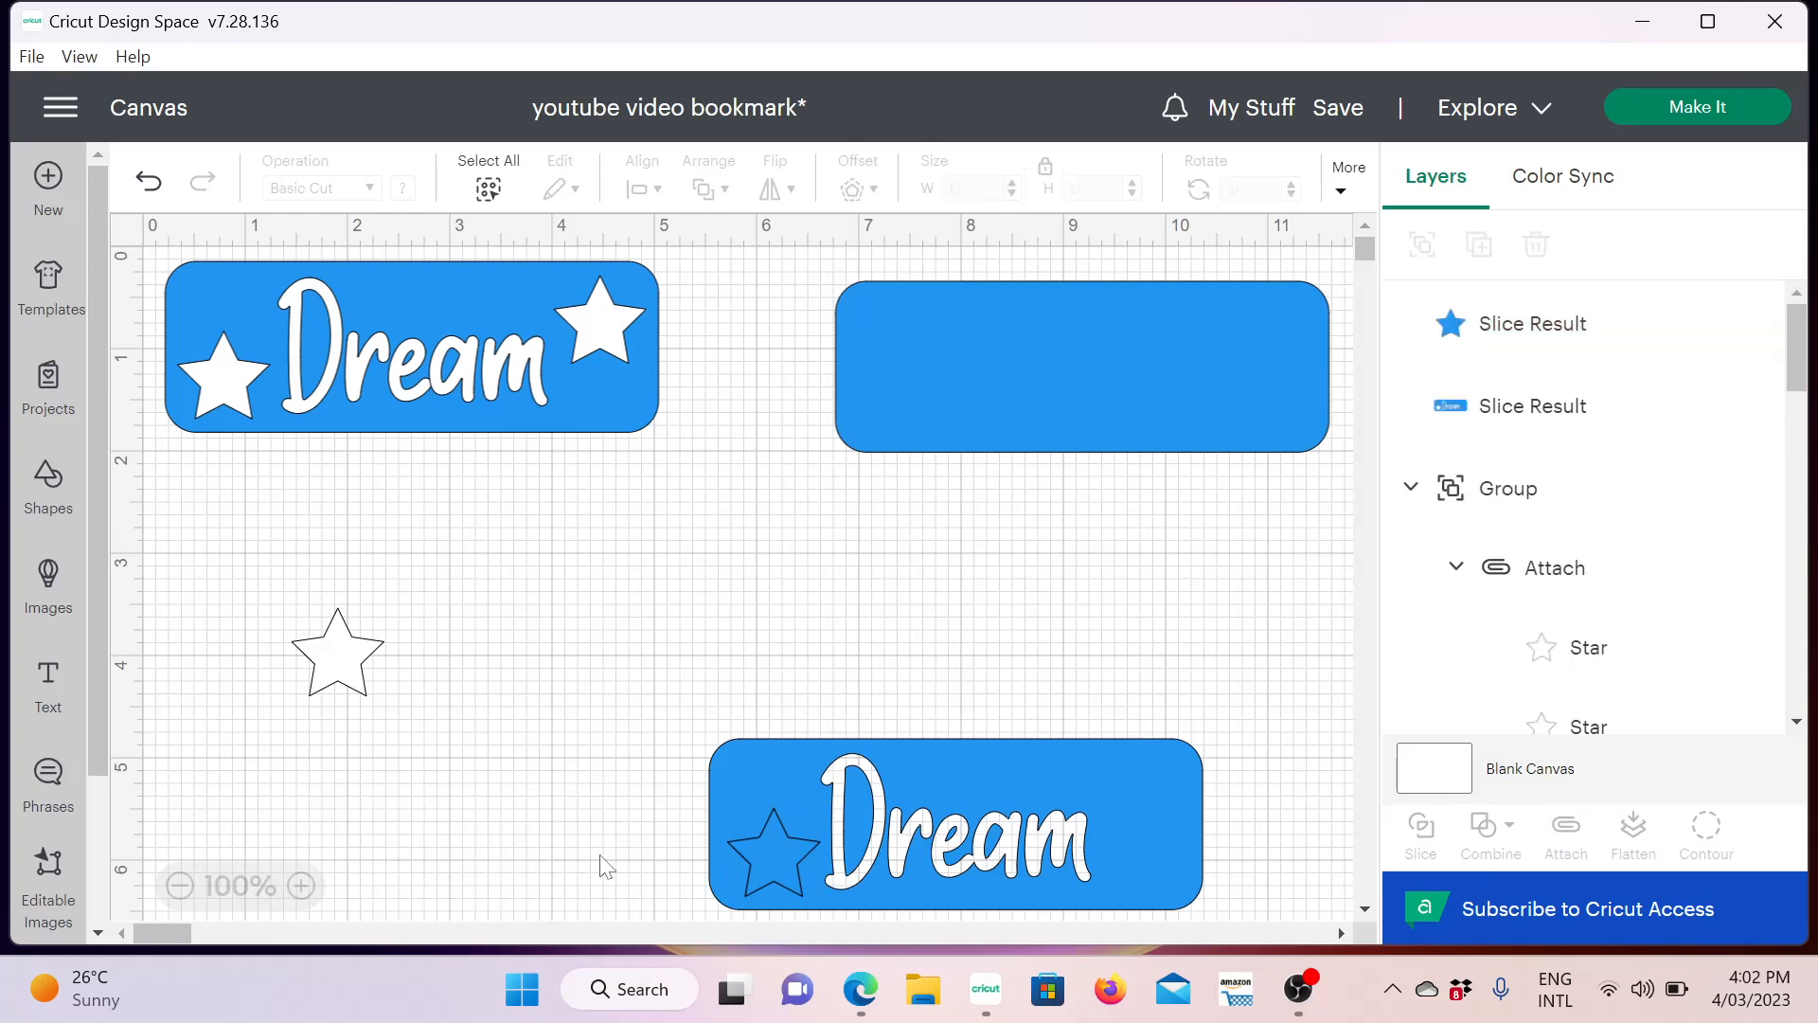
pyautogui.click(773, 860)
pyautogui.press('Delete')
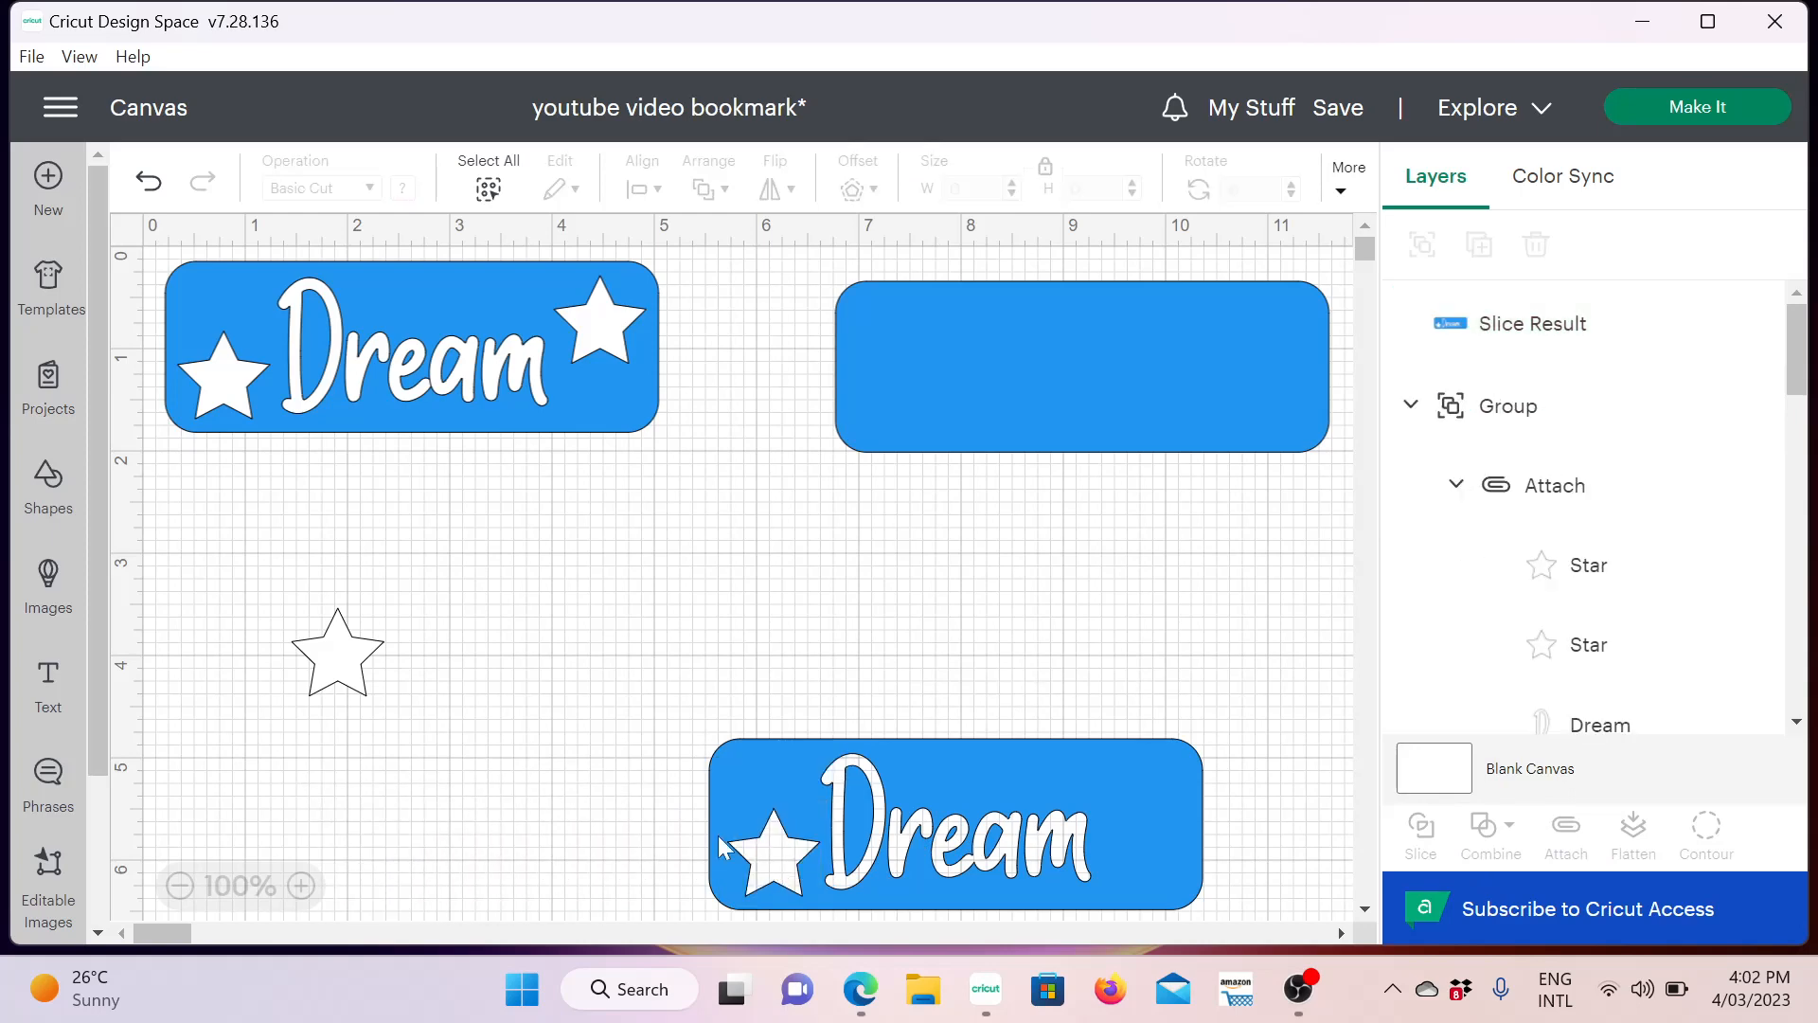
# Place the remaining loose star after the m of Dream on the lower bookmark, and bring it to the front
pyautogui.moveTo(360, 689); pyautogui.dragTo(1156, 810)
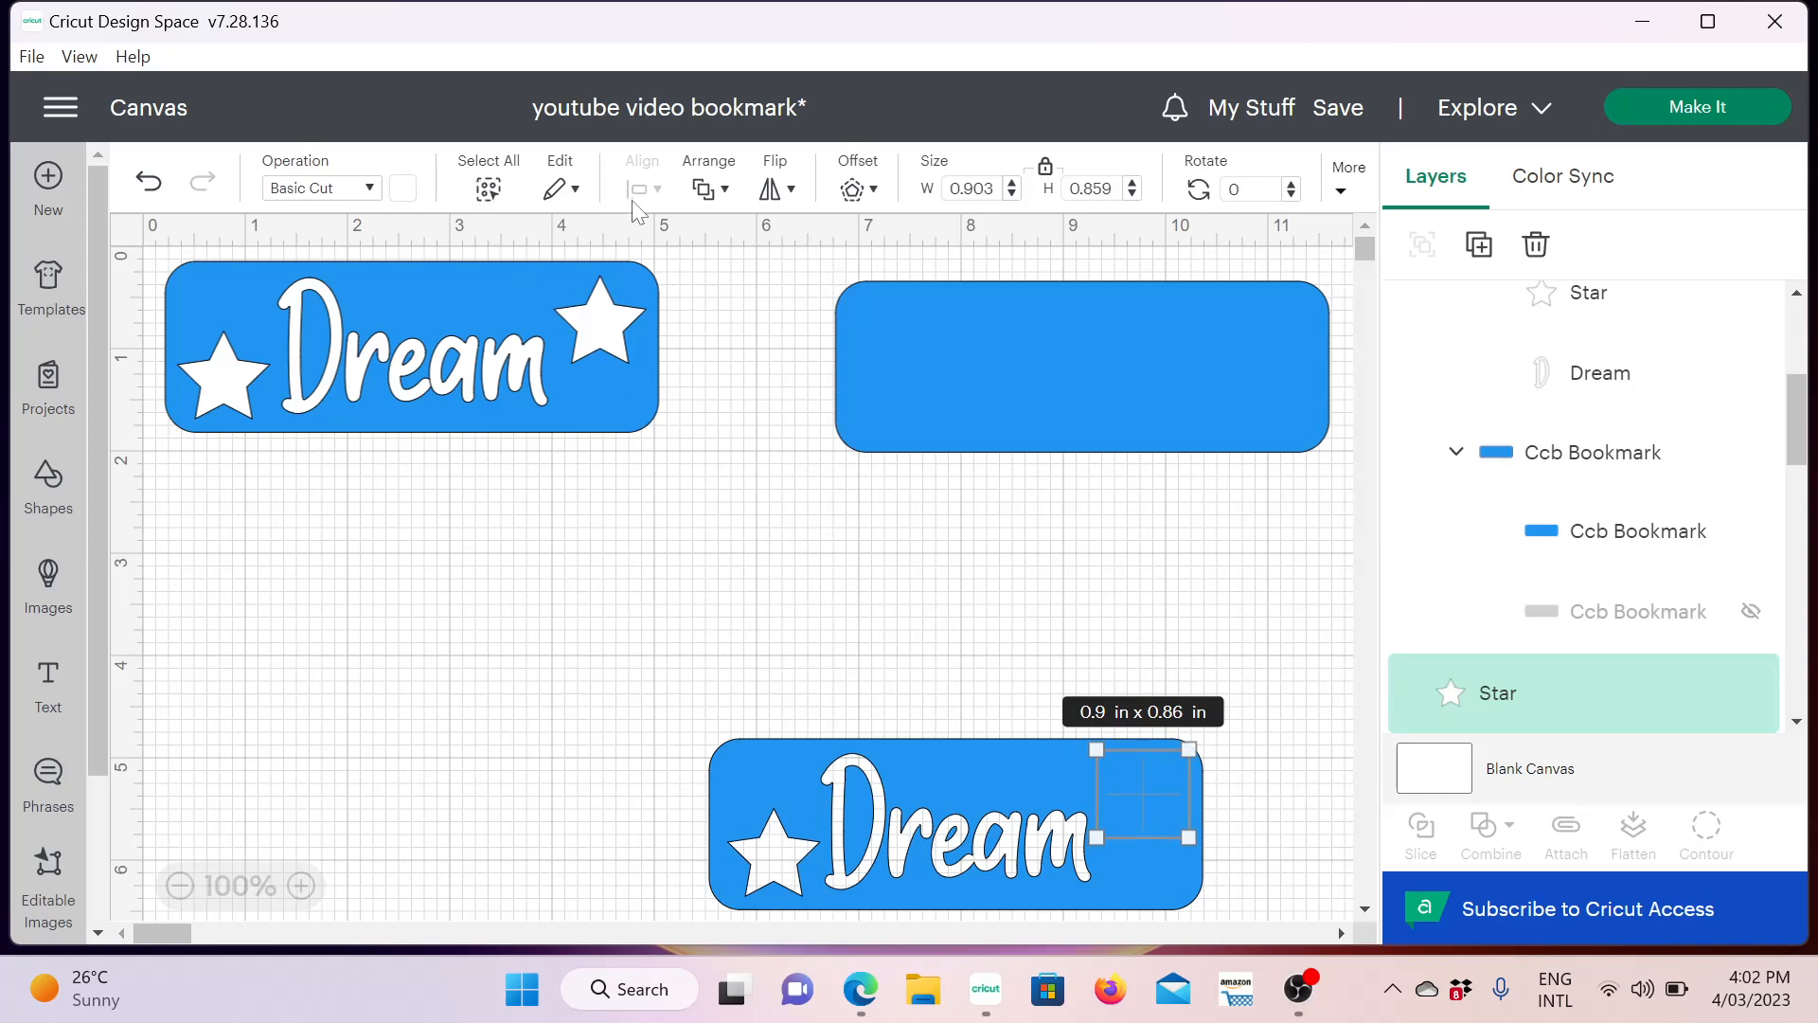
pyautogui.click(709, 189)
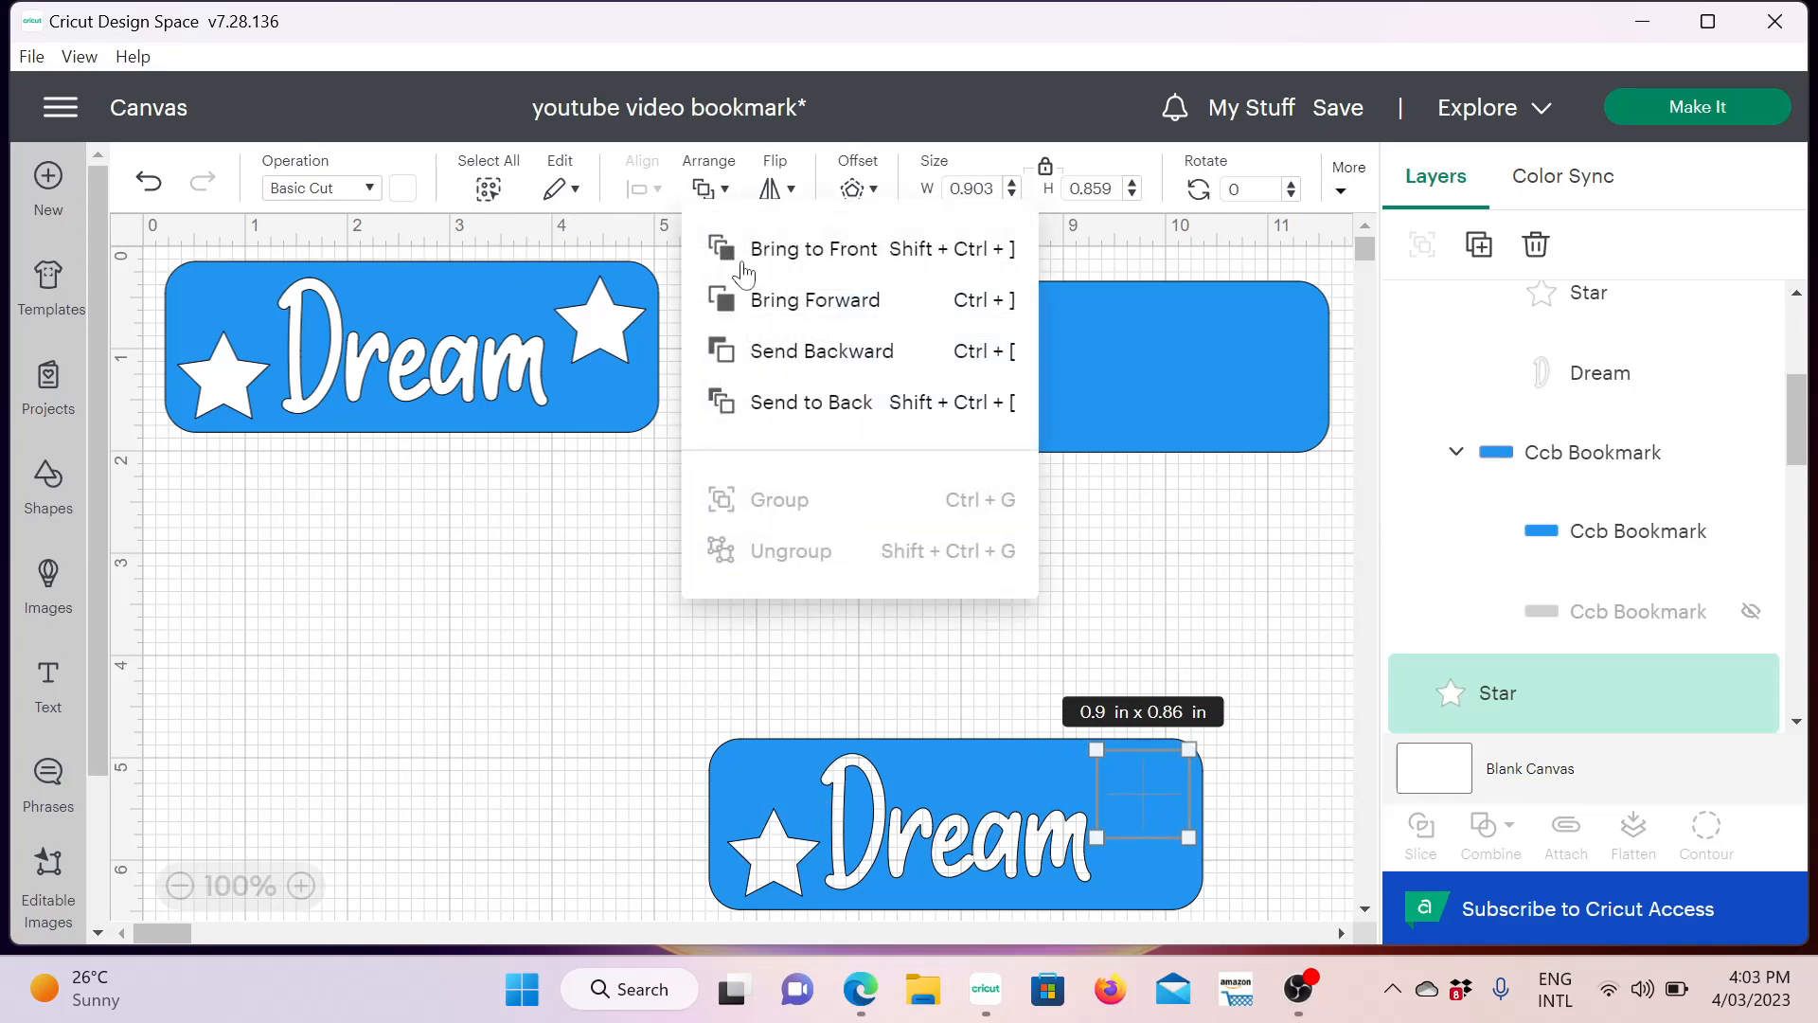
pyautogui.click(771, 250)
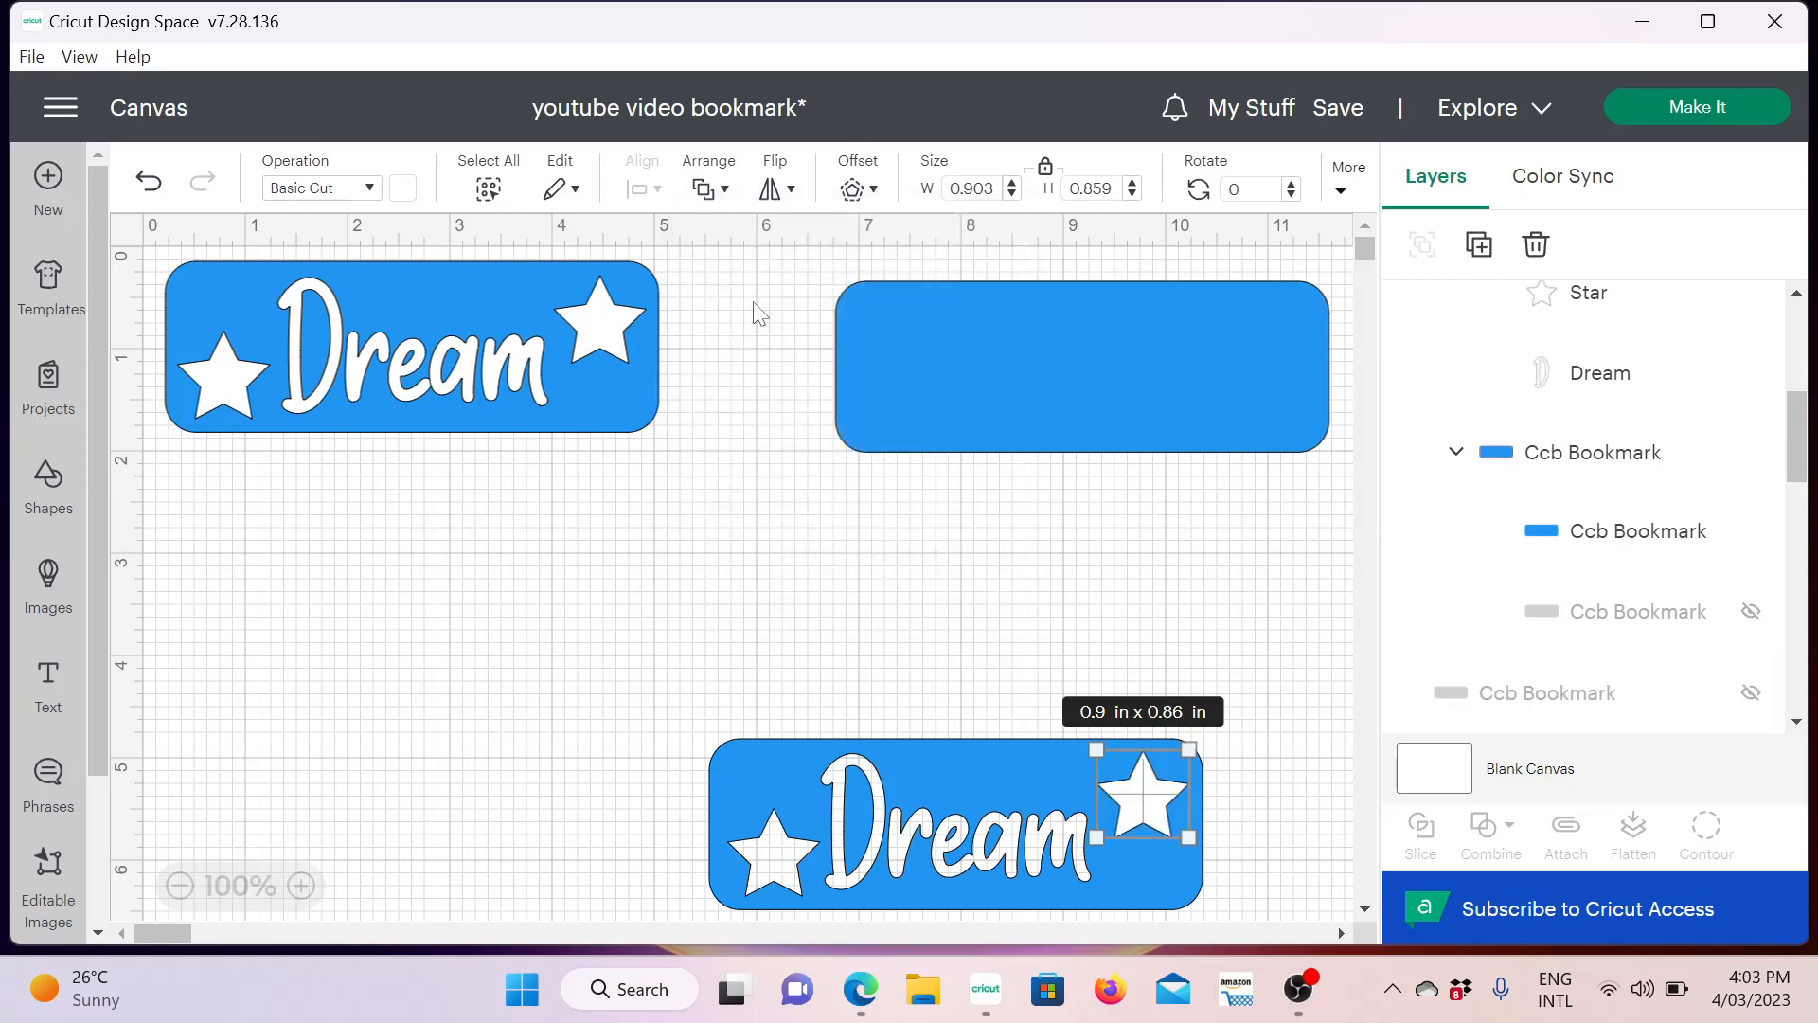
pyautogui.click(633, 611)
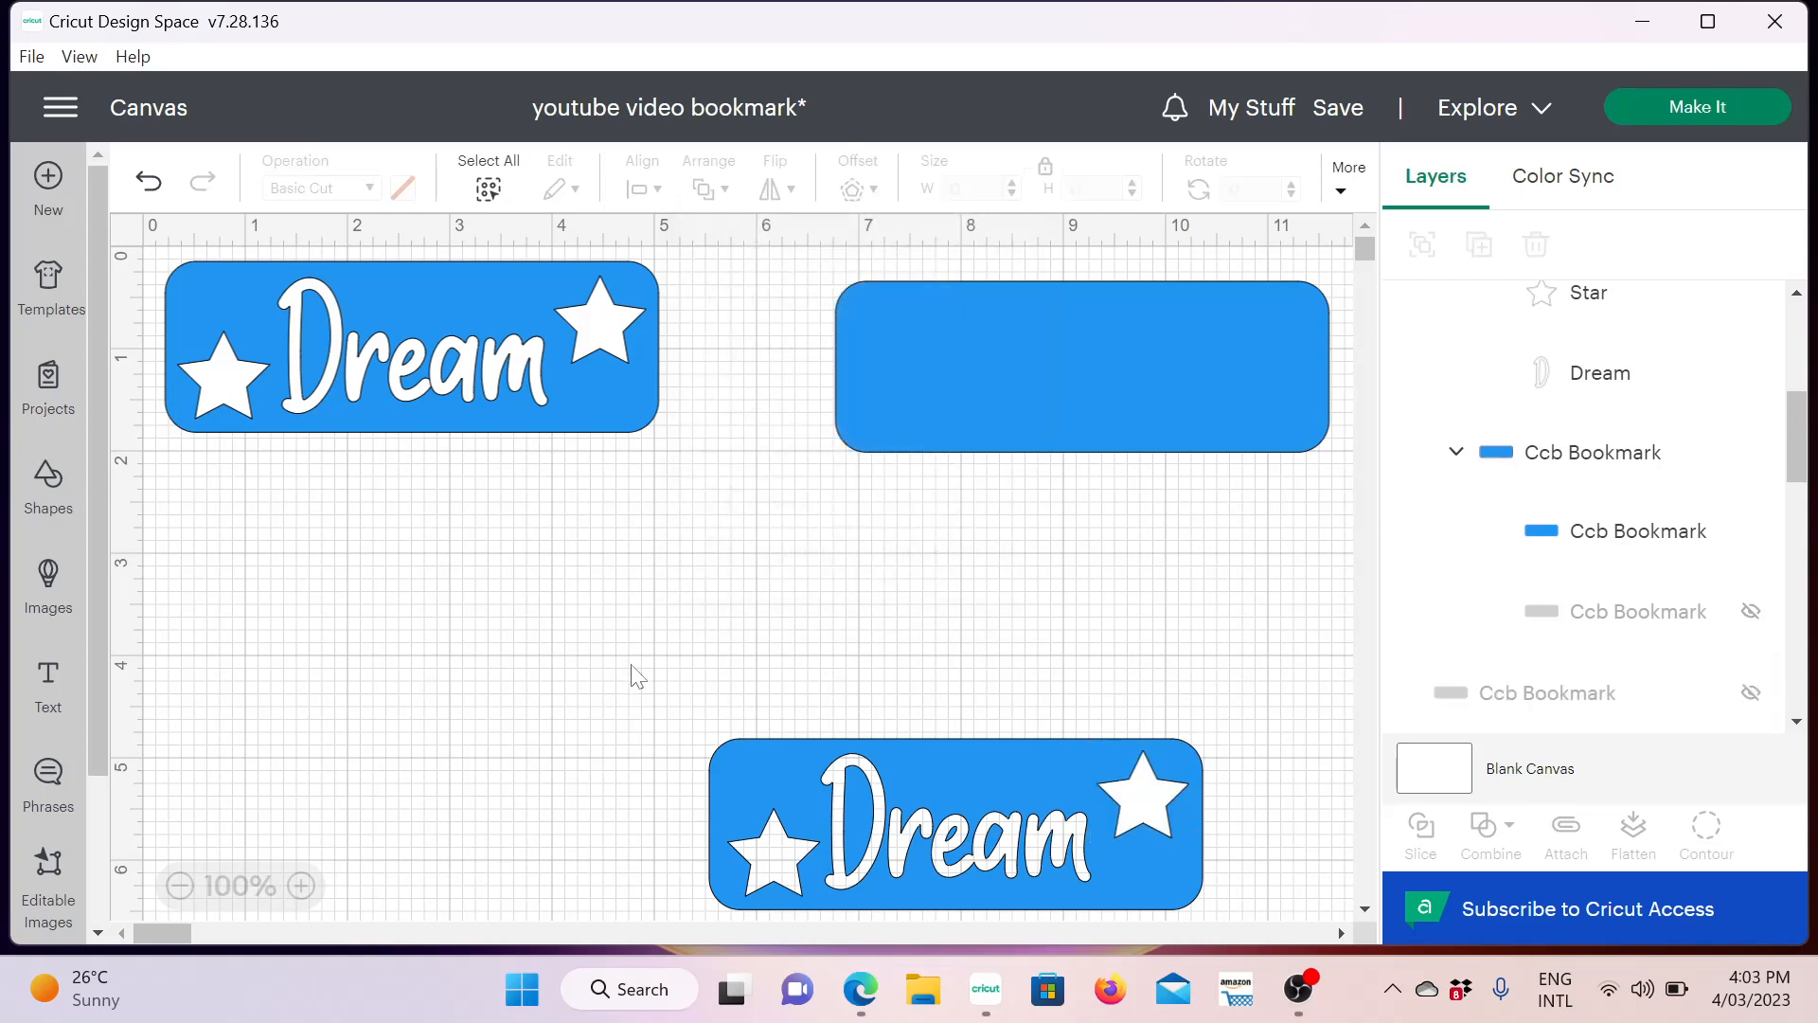
# Slice the second star out of the lower Dream bookmark, and delete the leftover white and blue star pieces
pyautogui.moveTo(630, 668); pyautogui.dragTo(1258, 932)
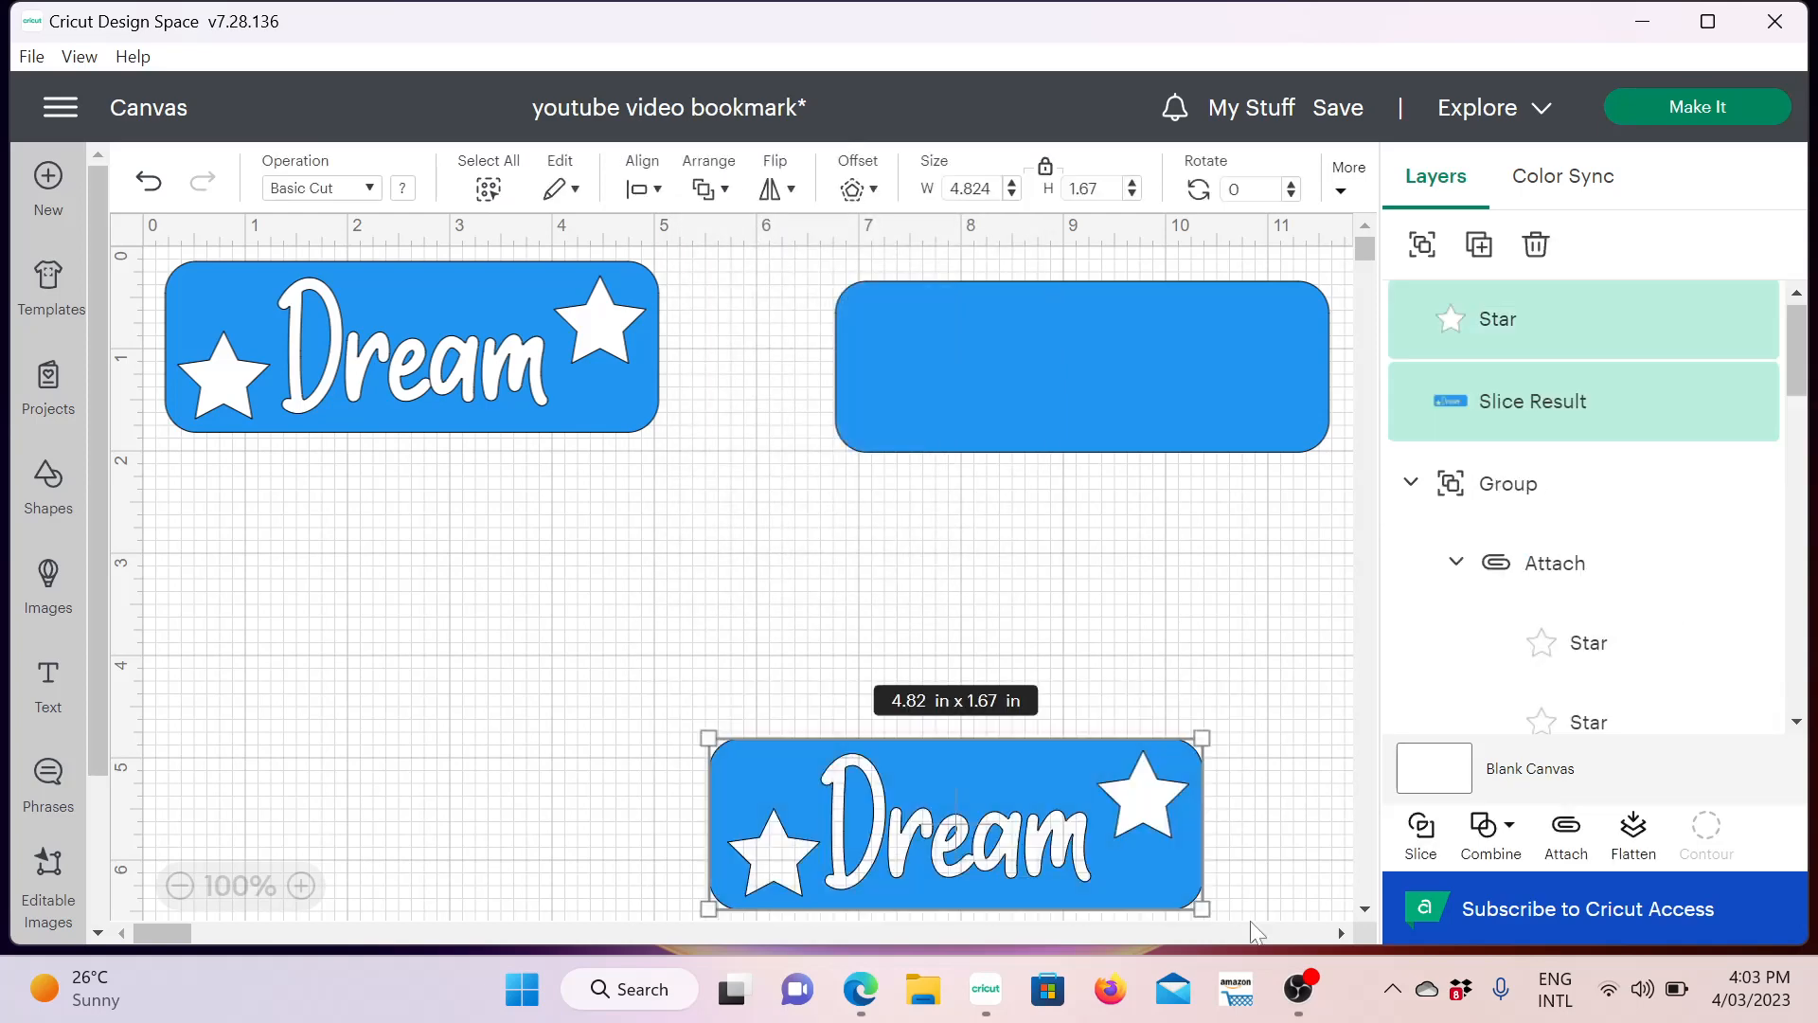
pyautogui.click(1421, 827)
pyautogui.click(1189, 803)
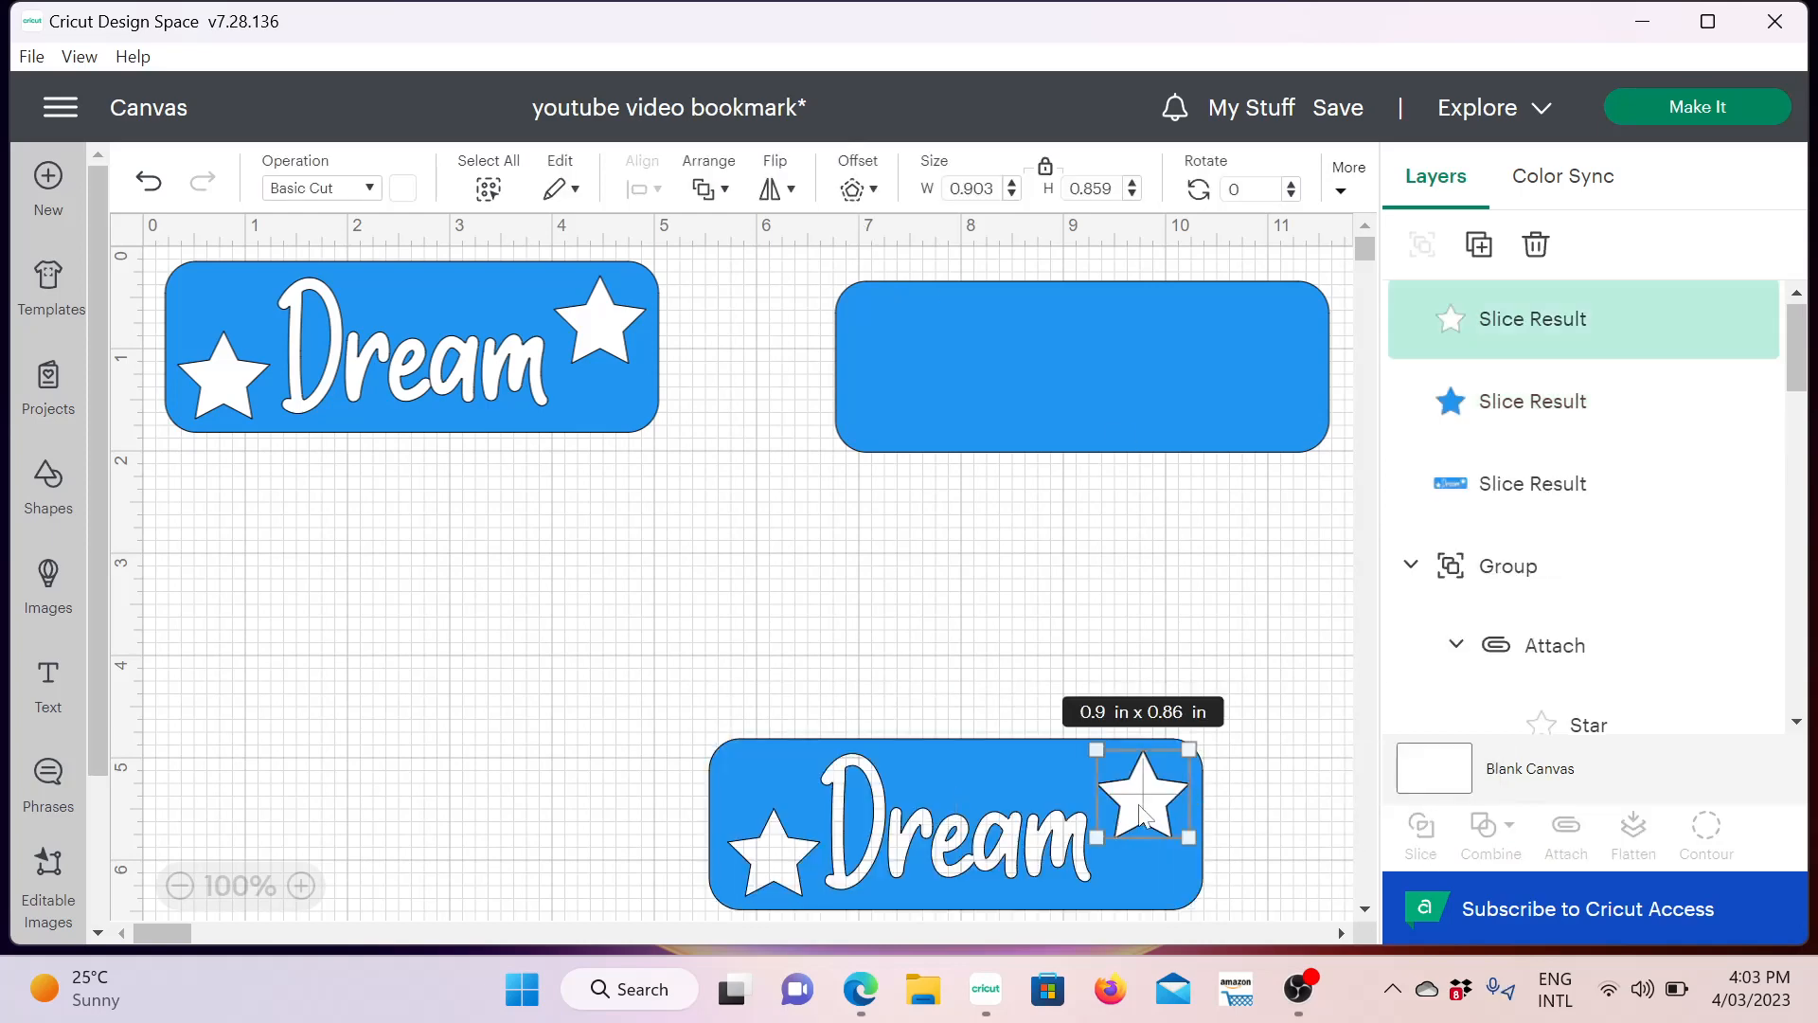
pyautogui.click(1138, 804)
pyautogui.press('Delete')
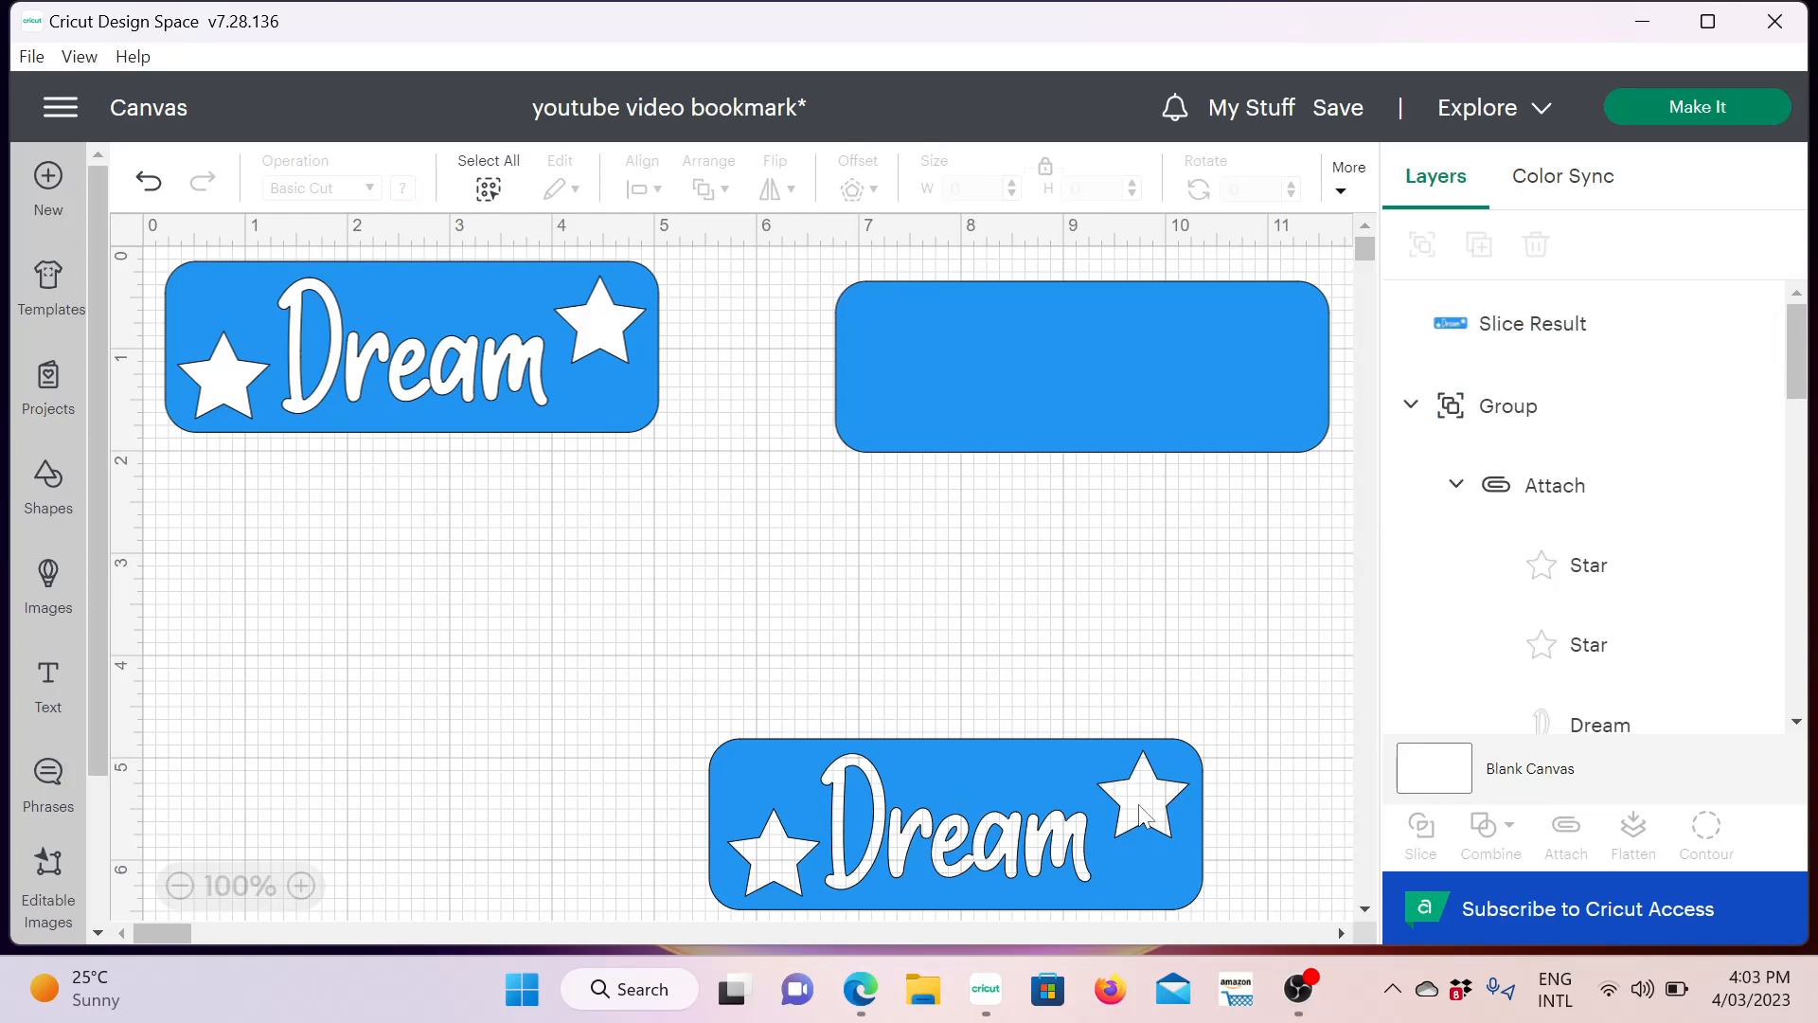
# Align the sliced Dream bookmark beneath the attached Dream bookmark, and move the blank blue bookmark closer to them
pyautogui.moveTo(1032, 770); pyautogui.dragTo(488, 534)
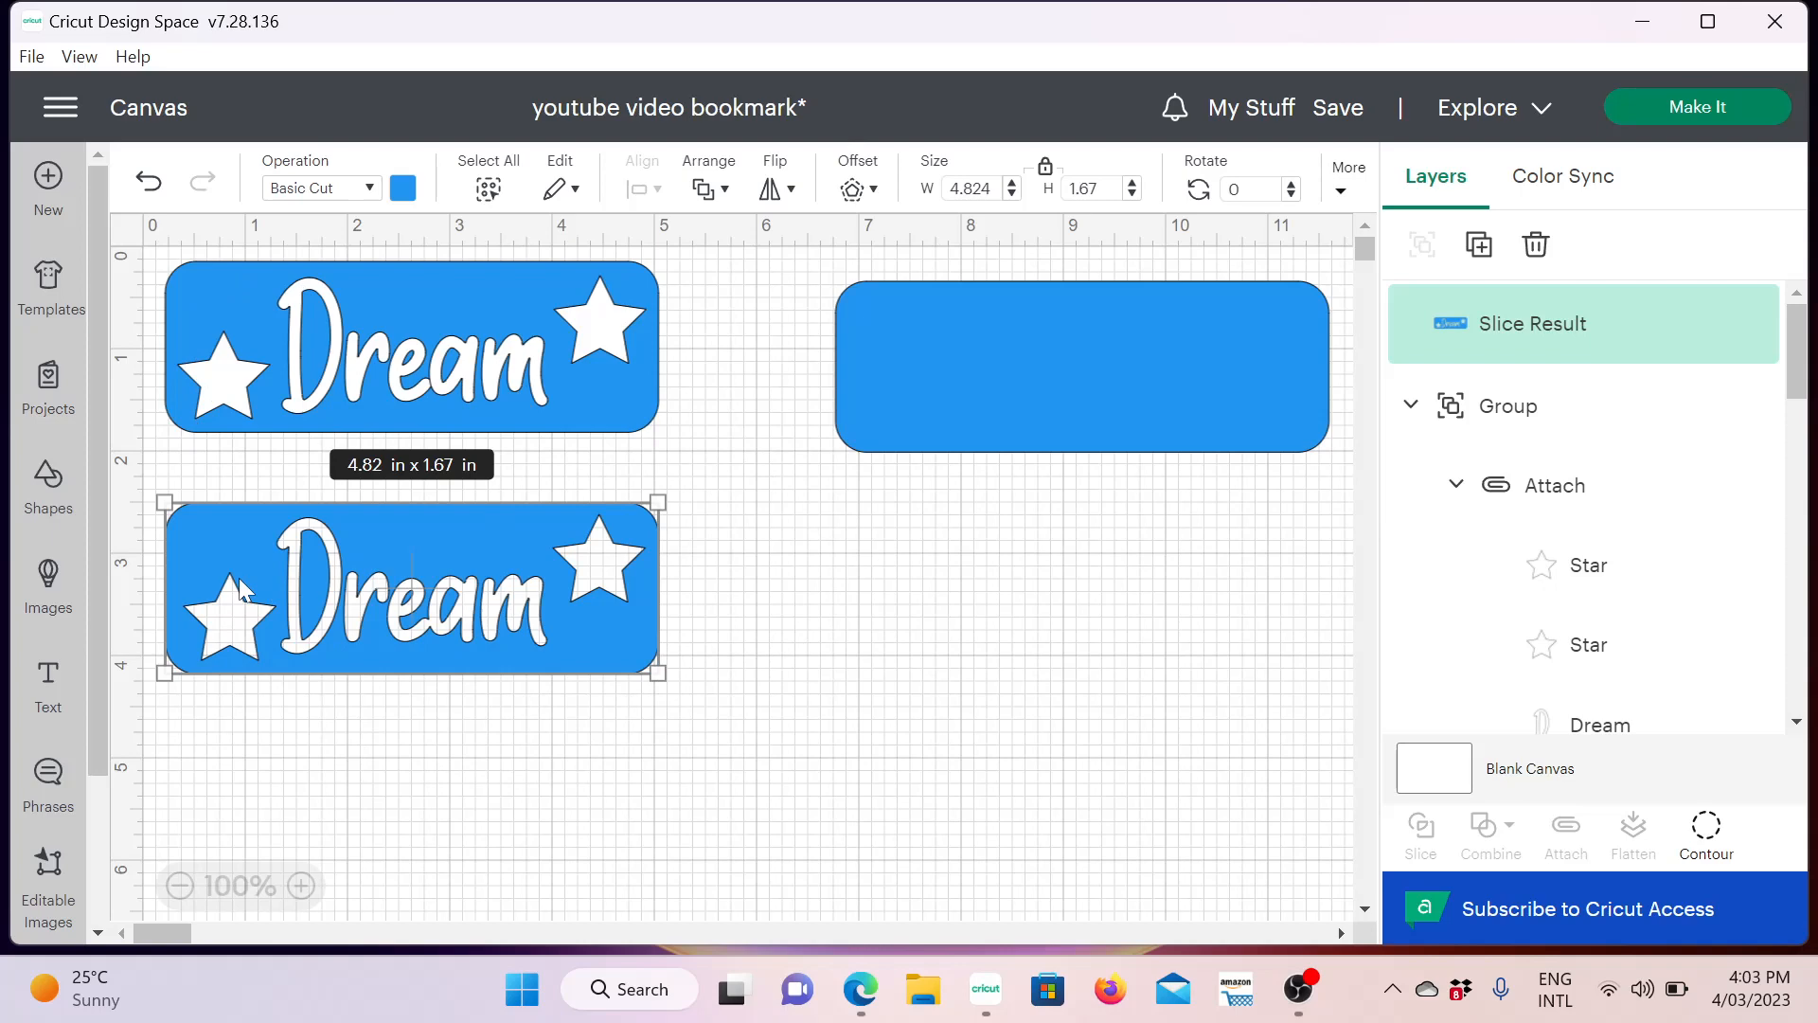
pyautogui.click(1201, 390)
pyautogui.moveTo(1201, 390); pyautogui.dragTo(1088, 479)
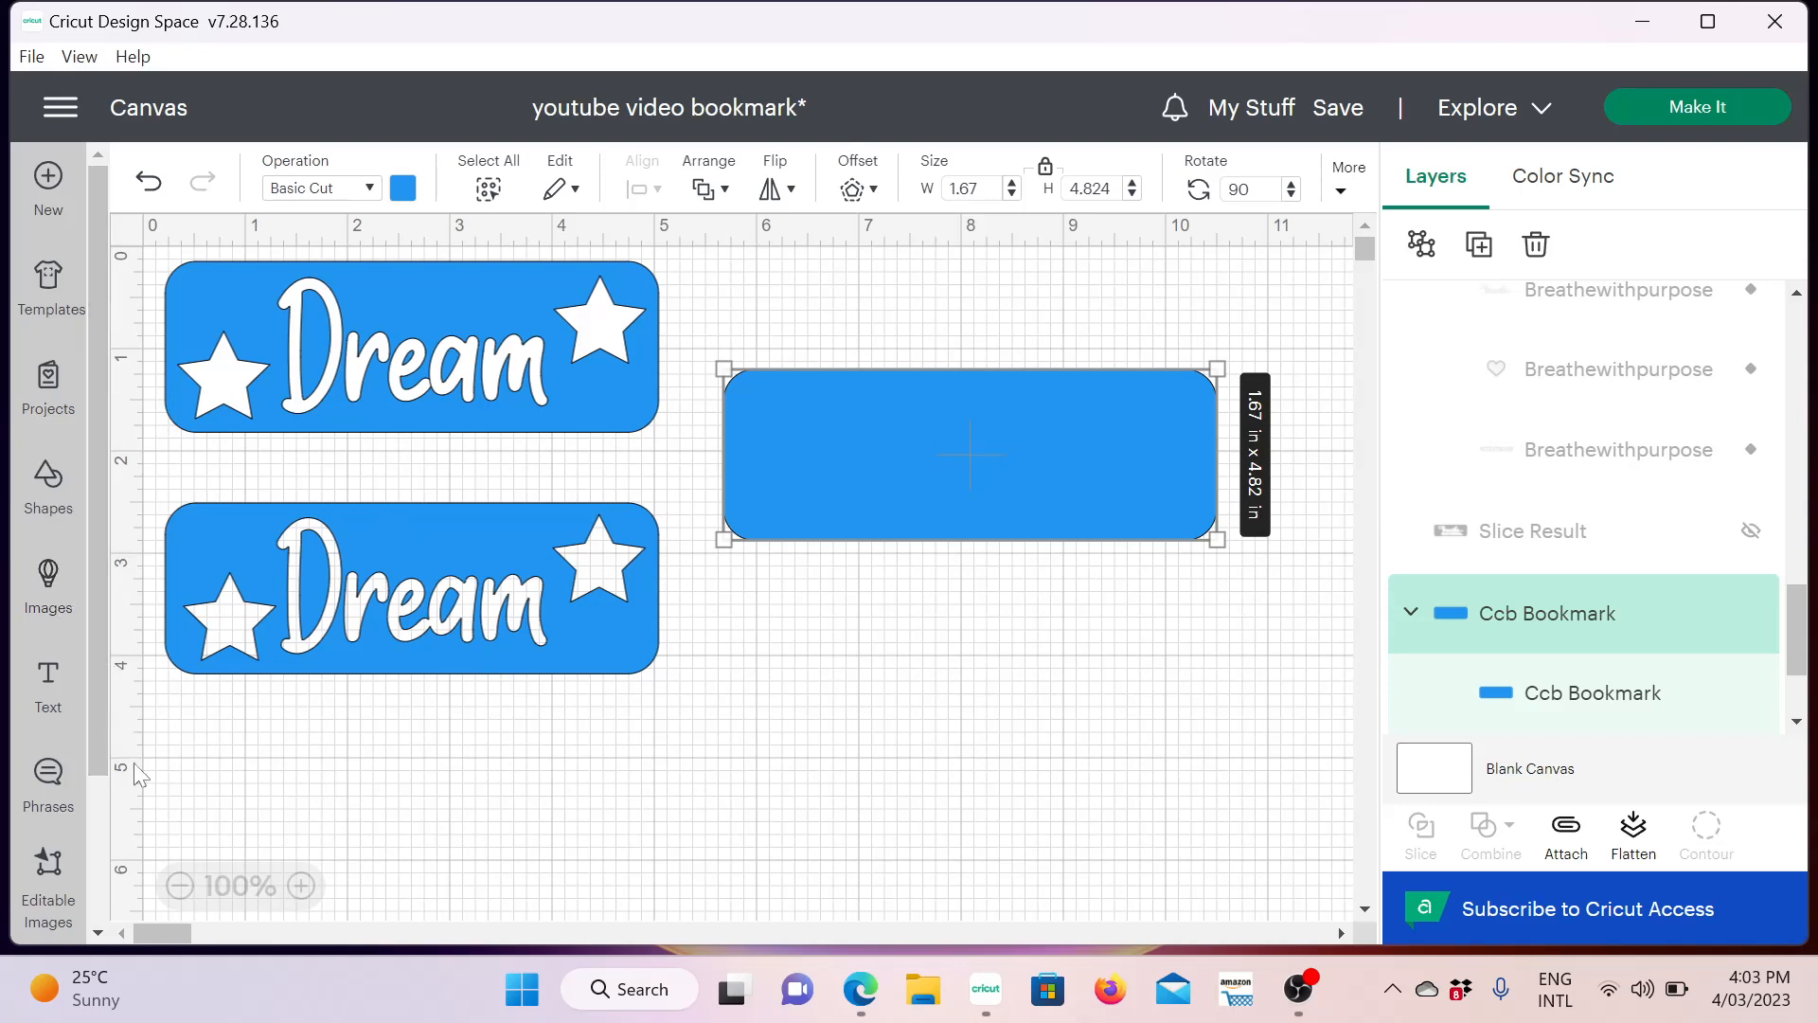
# Add a text object reading "Imagine" and place it just below the blank blue bookmark
pyautogui.click(38, 694)
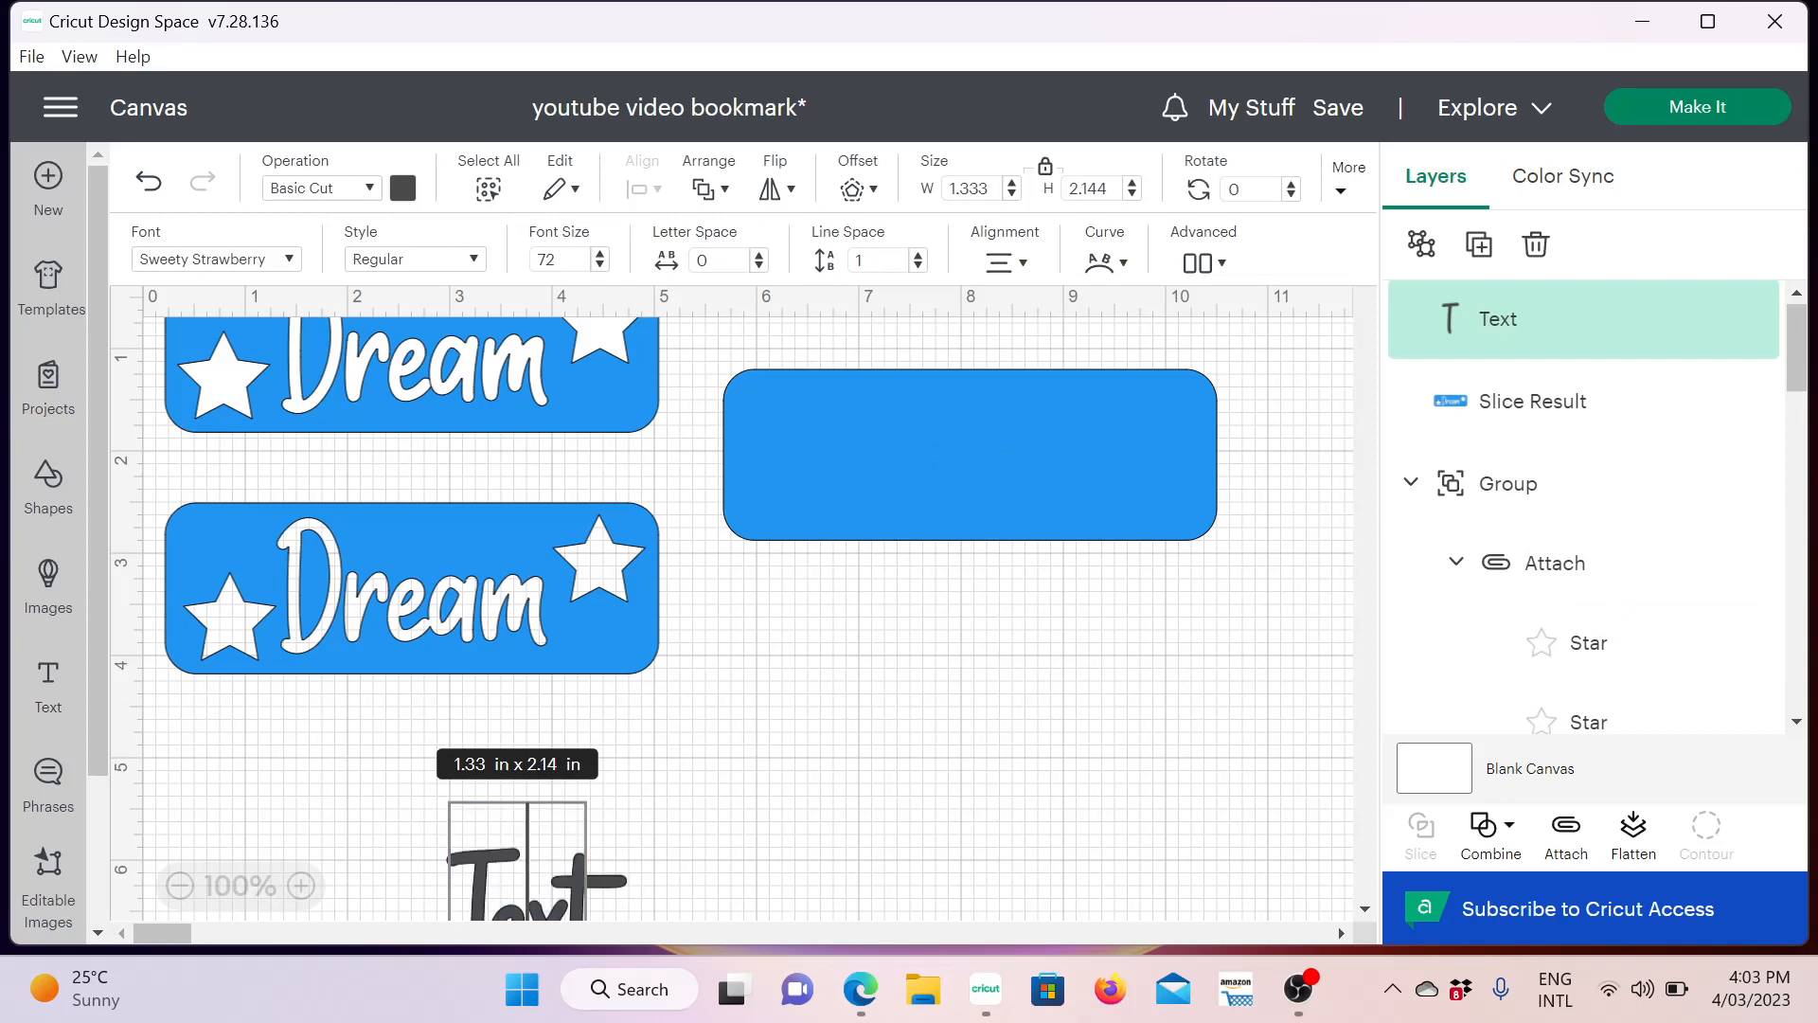
pyautogui.moveTo(488, 890); pyautogui.dragTo(603, 900)
pyautogui.press('BackSpace')
pyautogui.press('BackSpace')
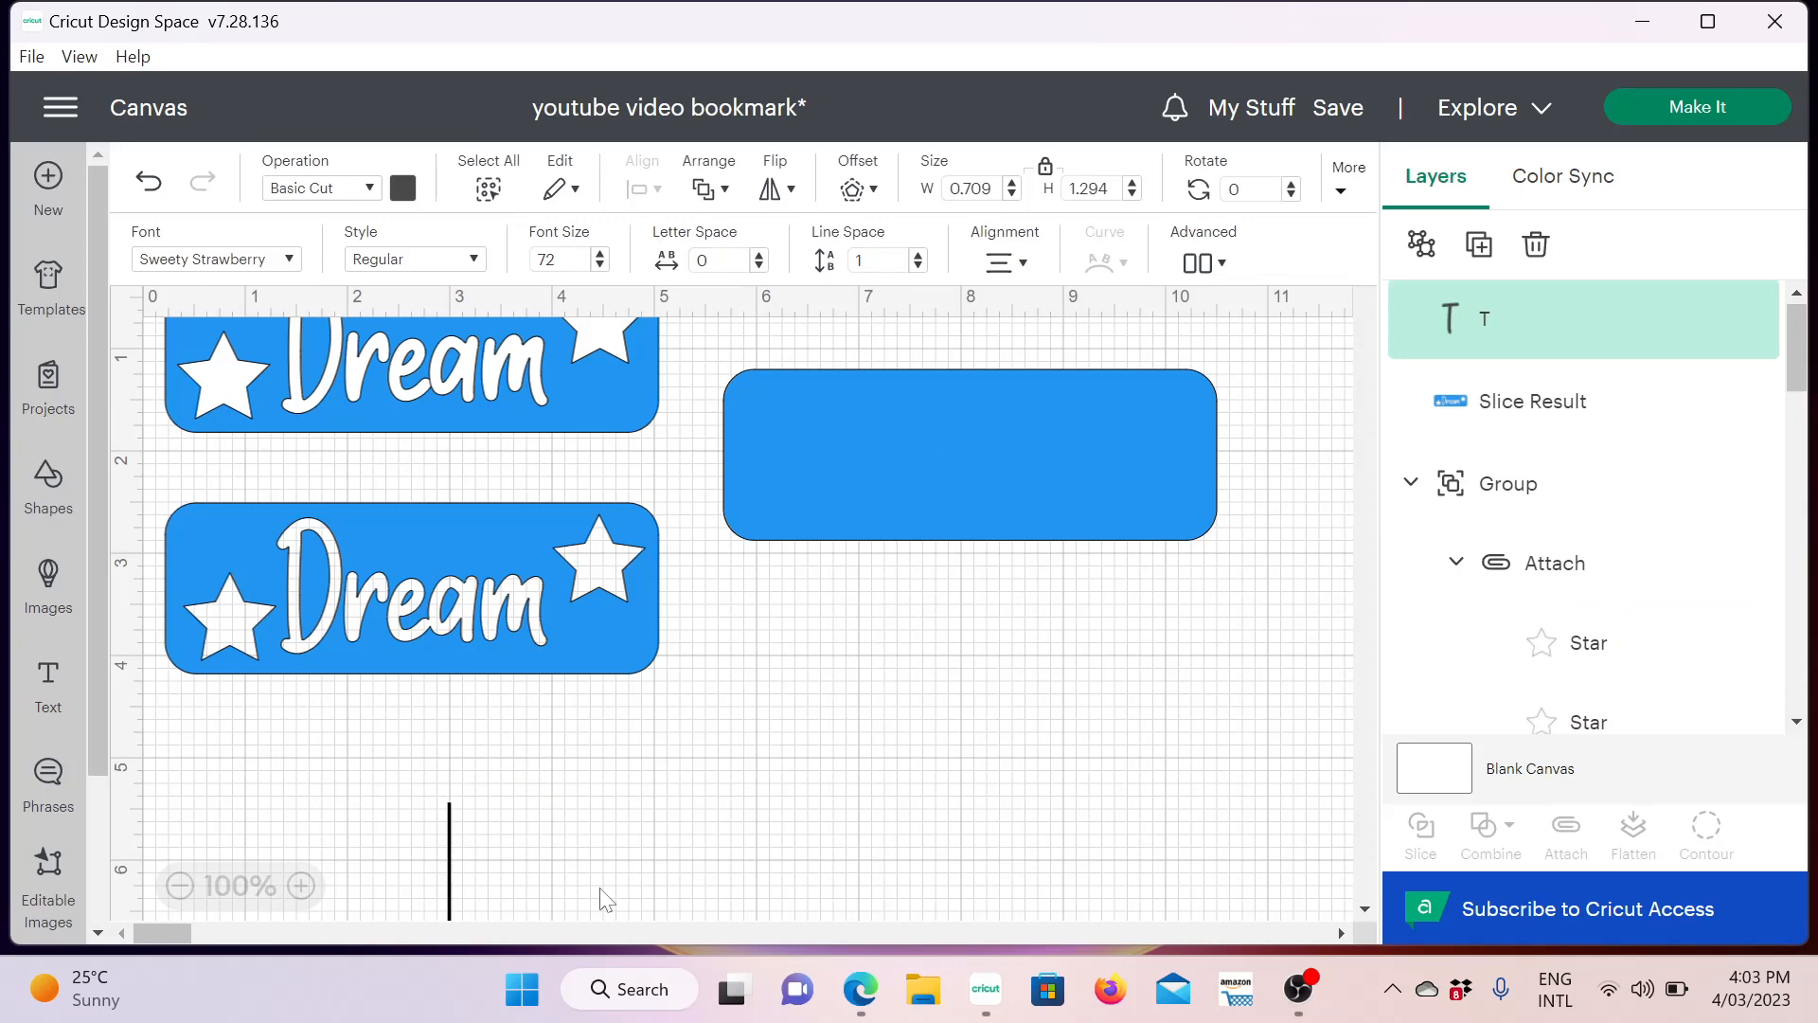
pyautogui.write('Imag')
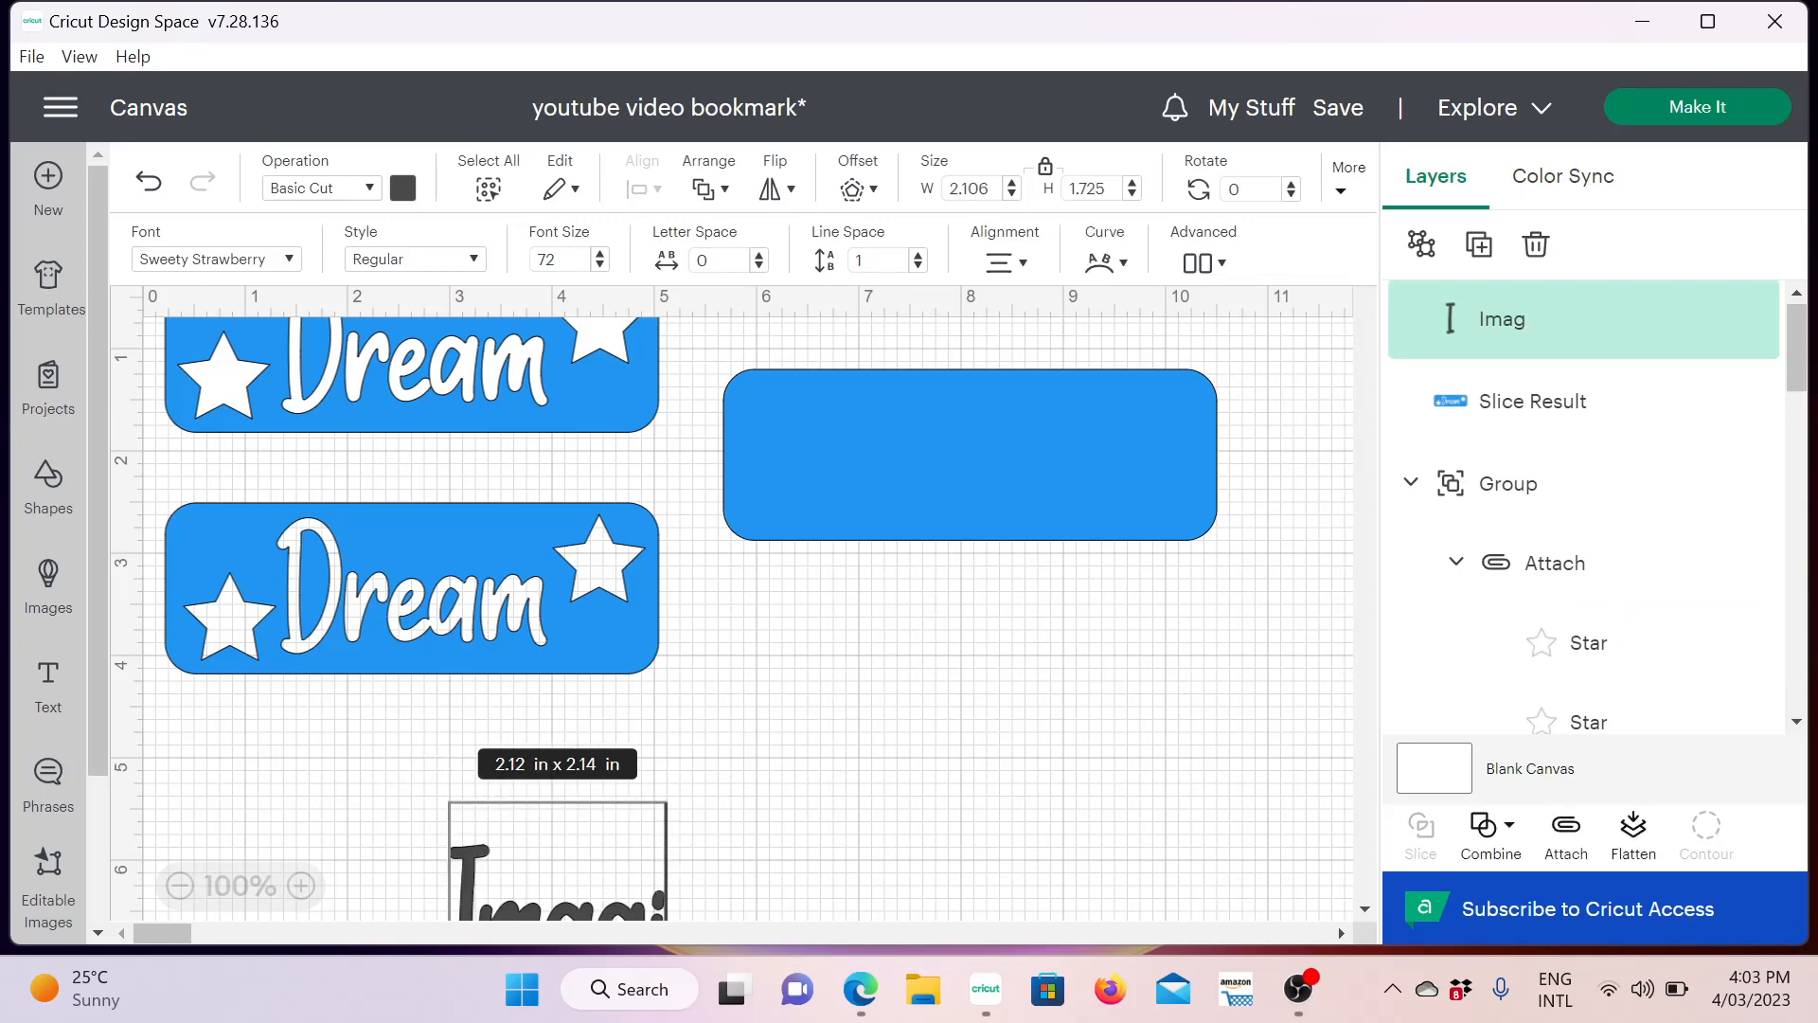
pyautogui.write('ine')
pyautogui.moveTo(595, 890); pyautogui.dragTo(667, 891)
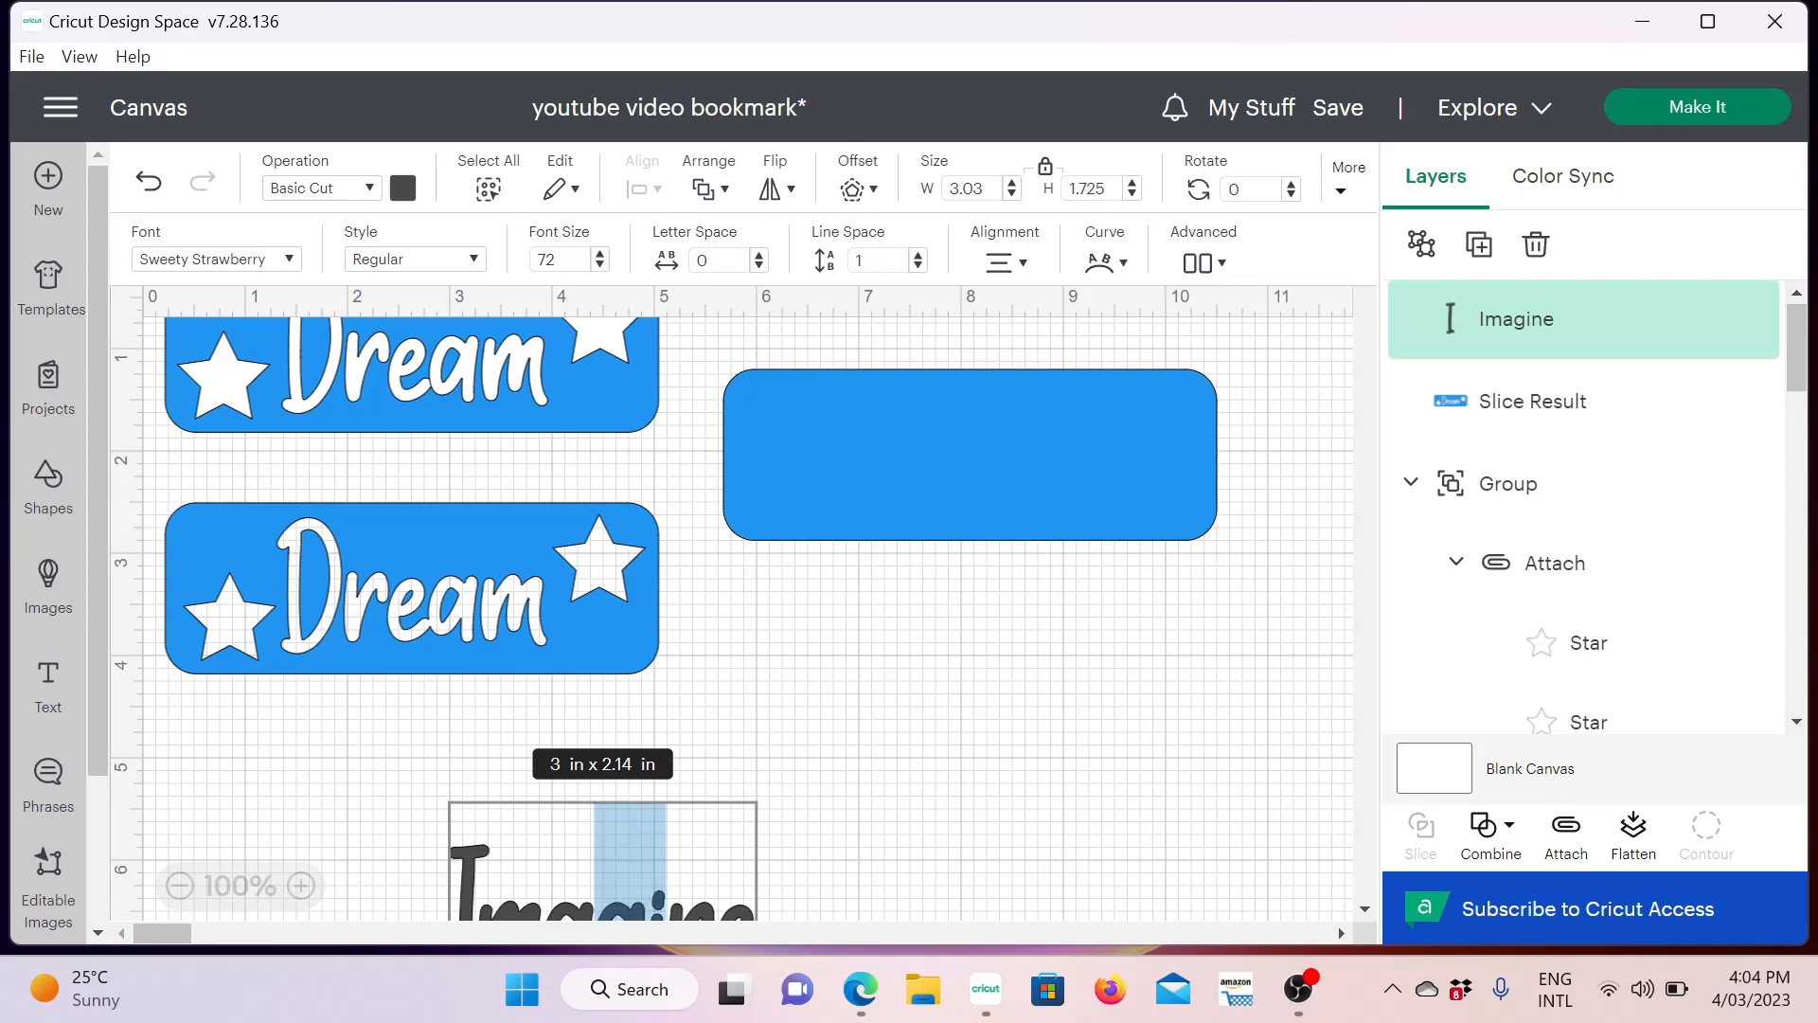
pyautogui.press('Escape')
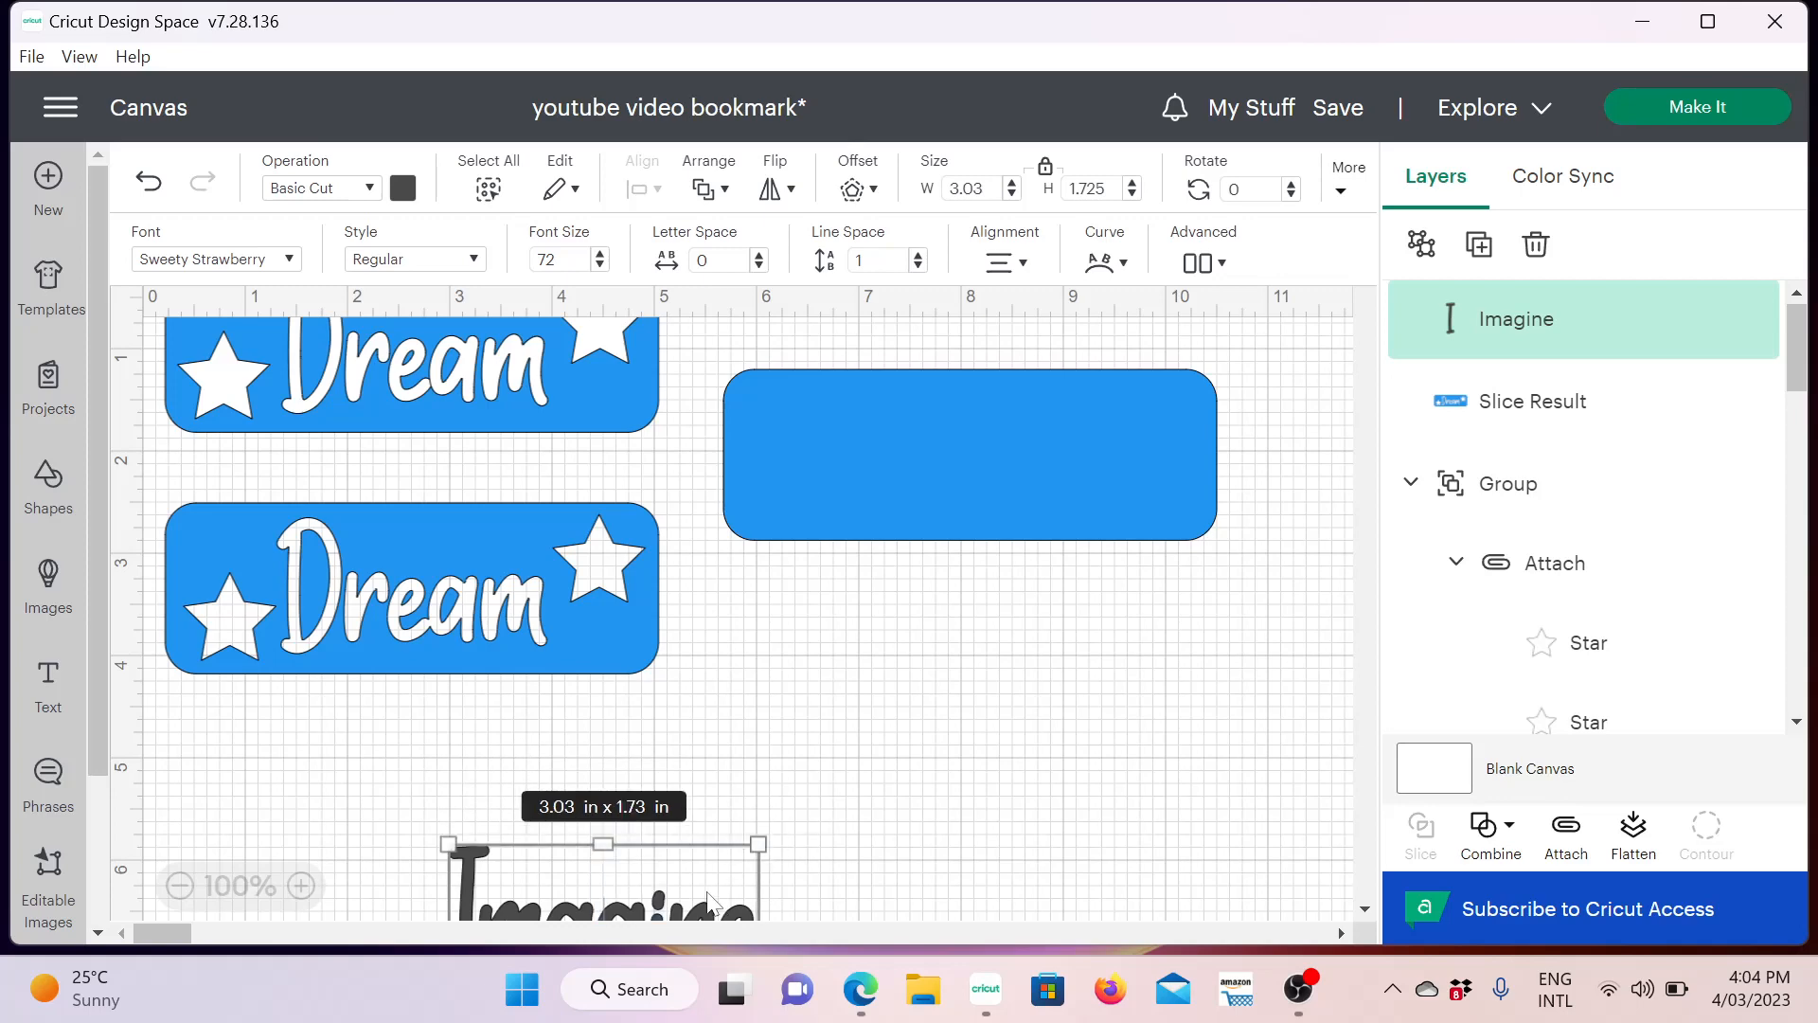
pyautogui.moveTo(708, 904); pyautogui.dragTo(994, 710)
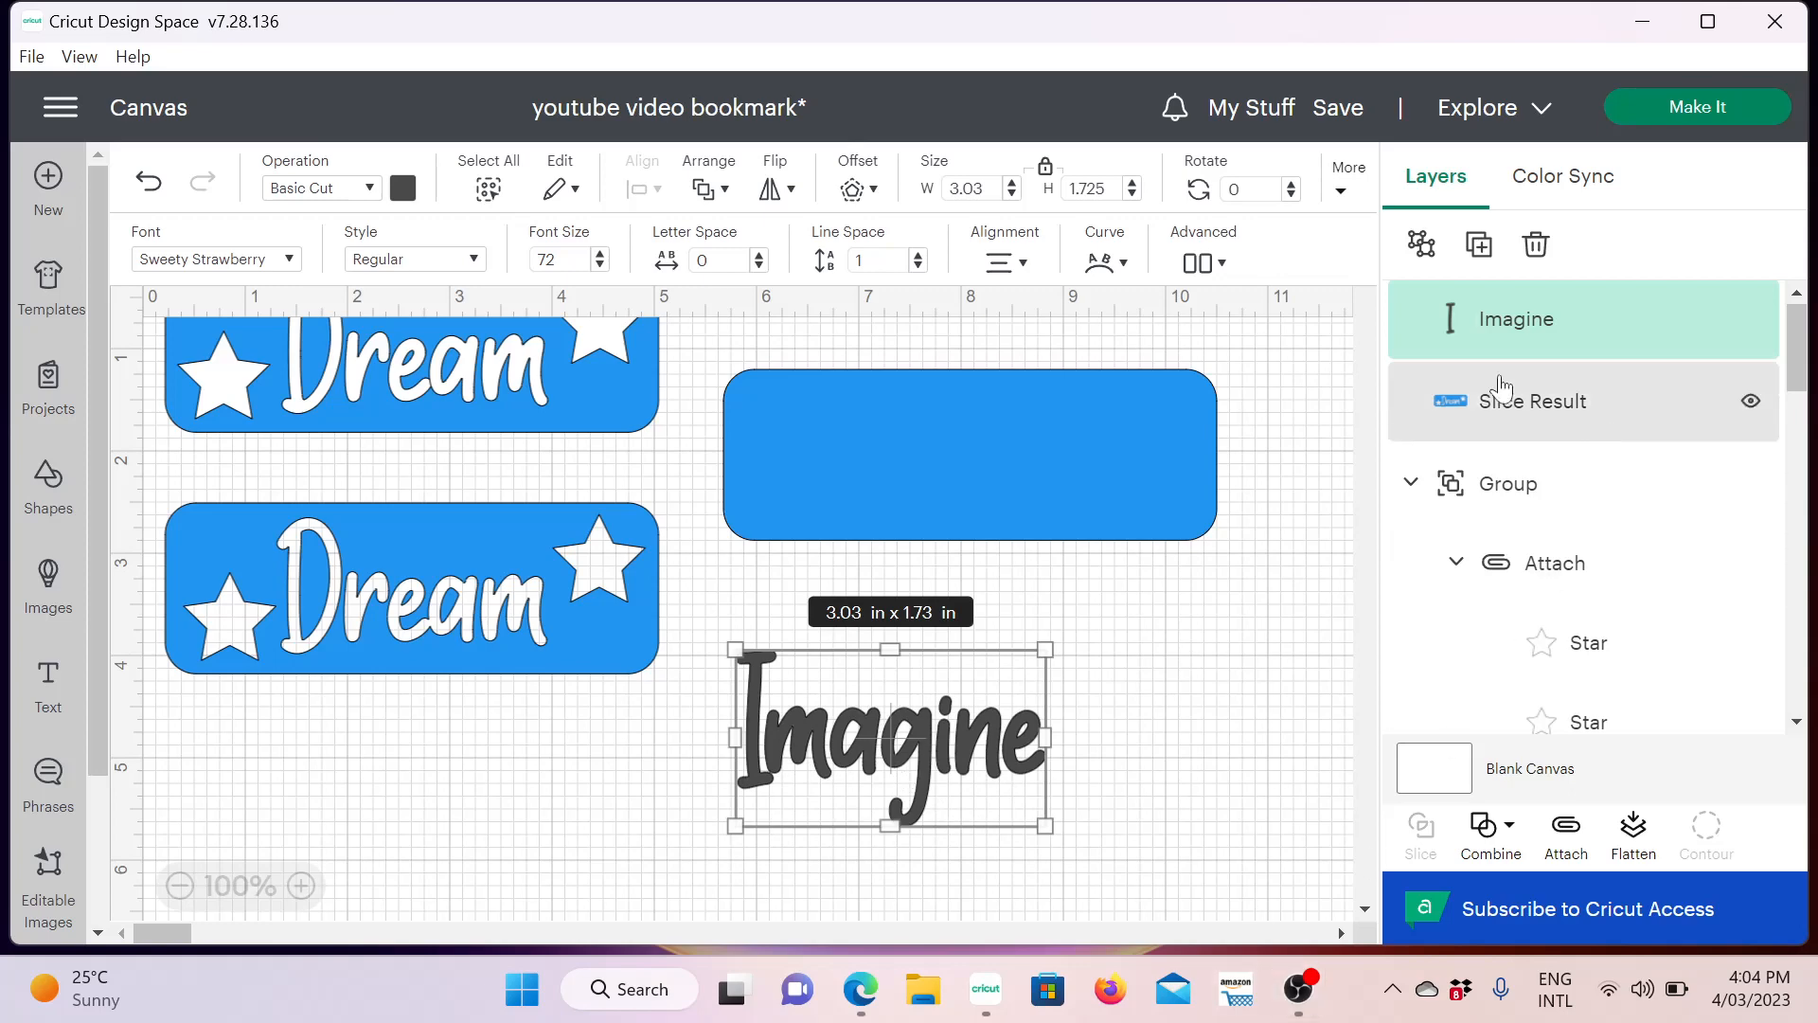
# Check the downloaded font names in File Explorer's Downloads folder, and set the Imagine text's font to Timberly Script
pyautogui.click(929, 986)
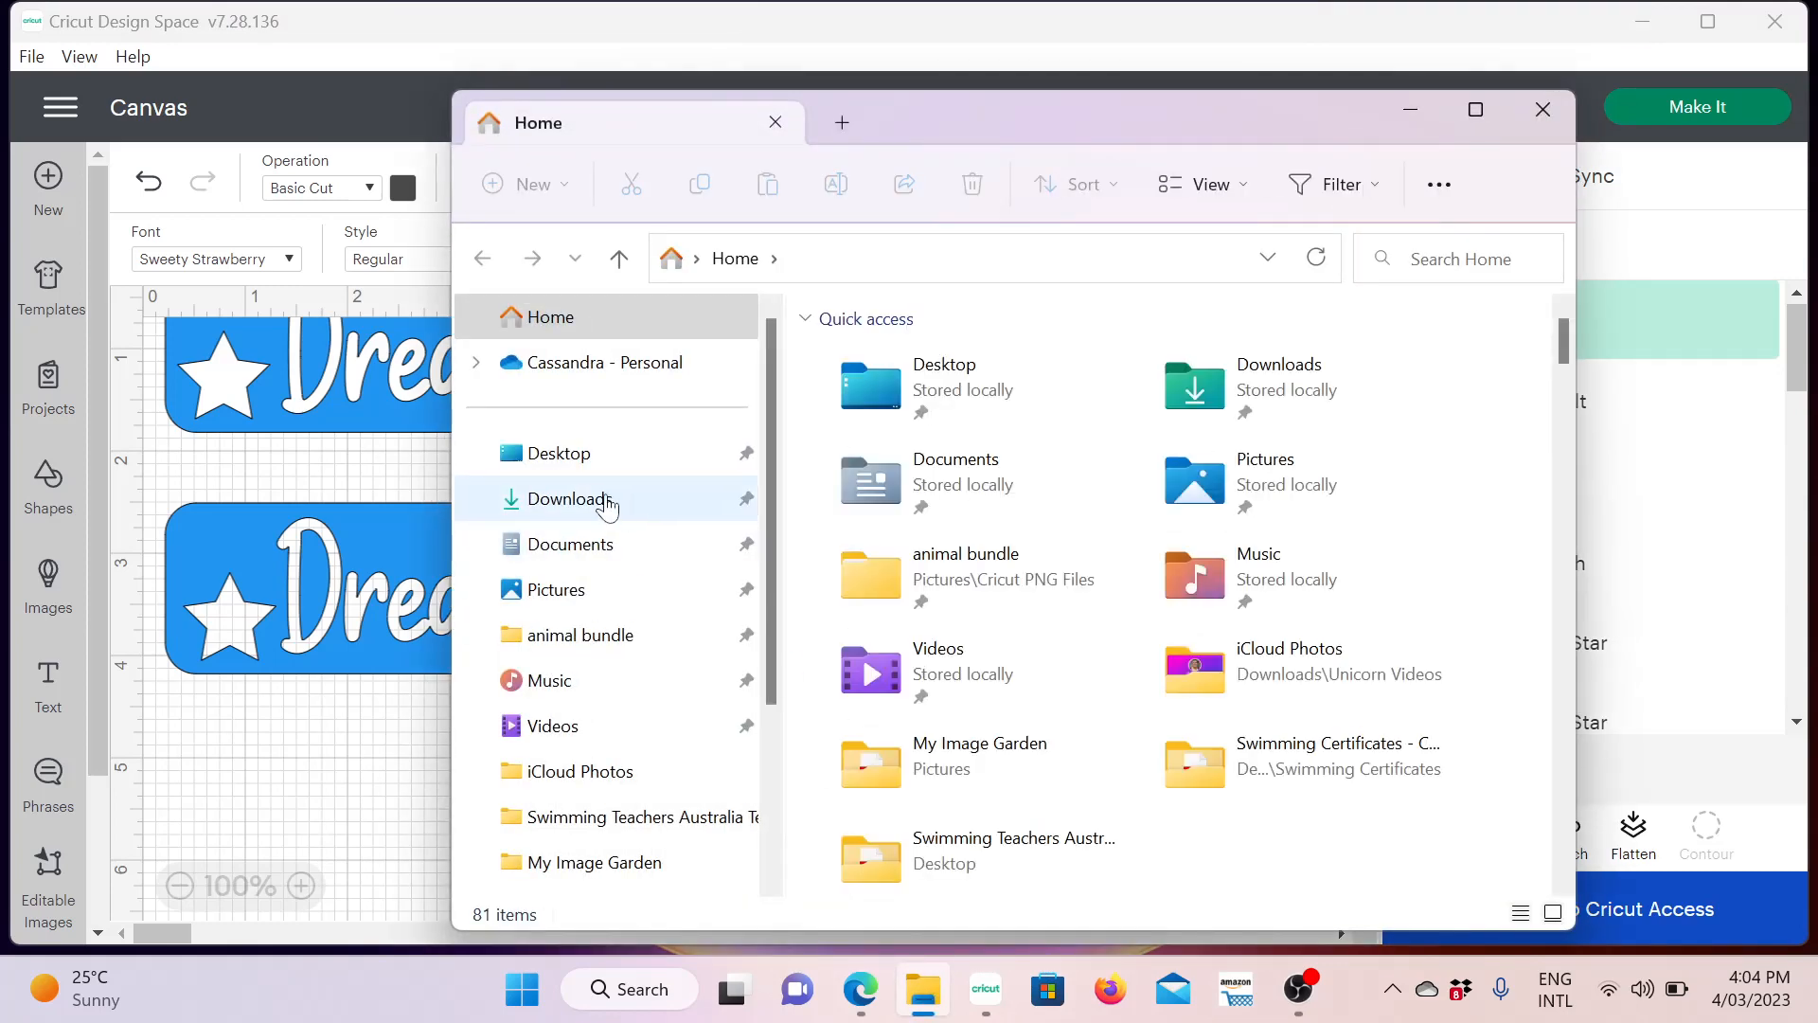
pyautogui.click(607, 505)
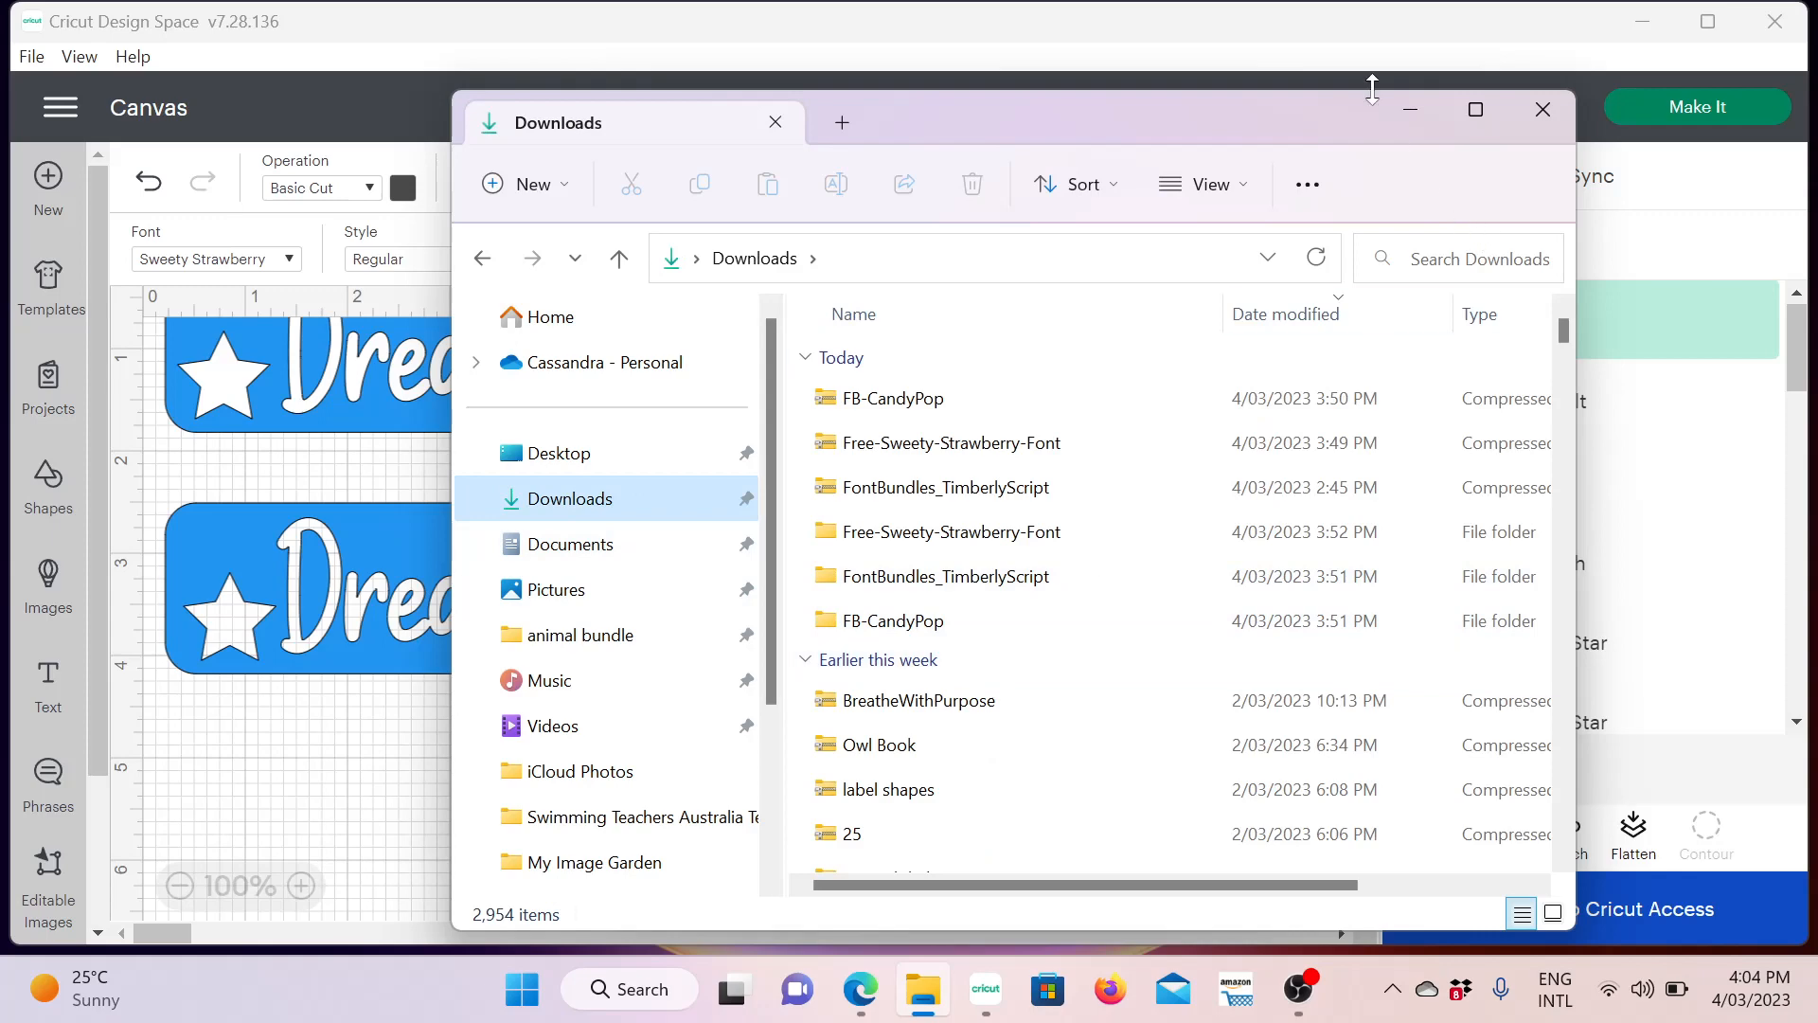
pyautogui.click(1409, 111)
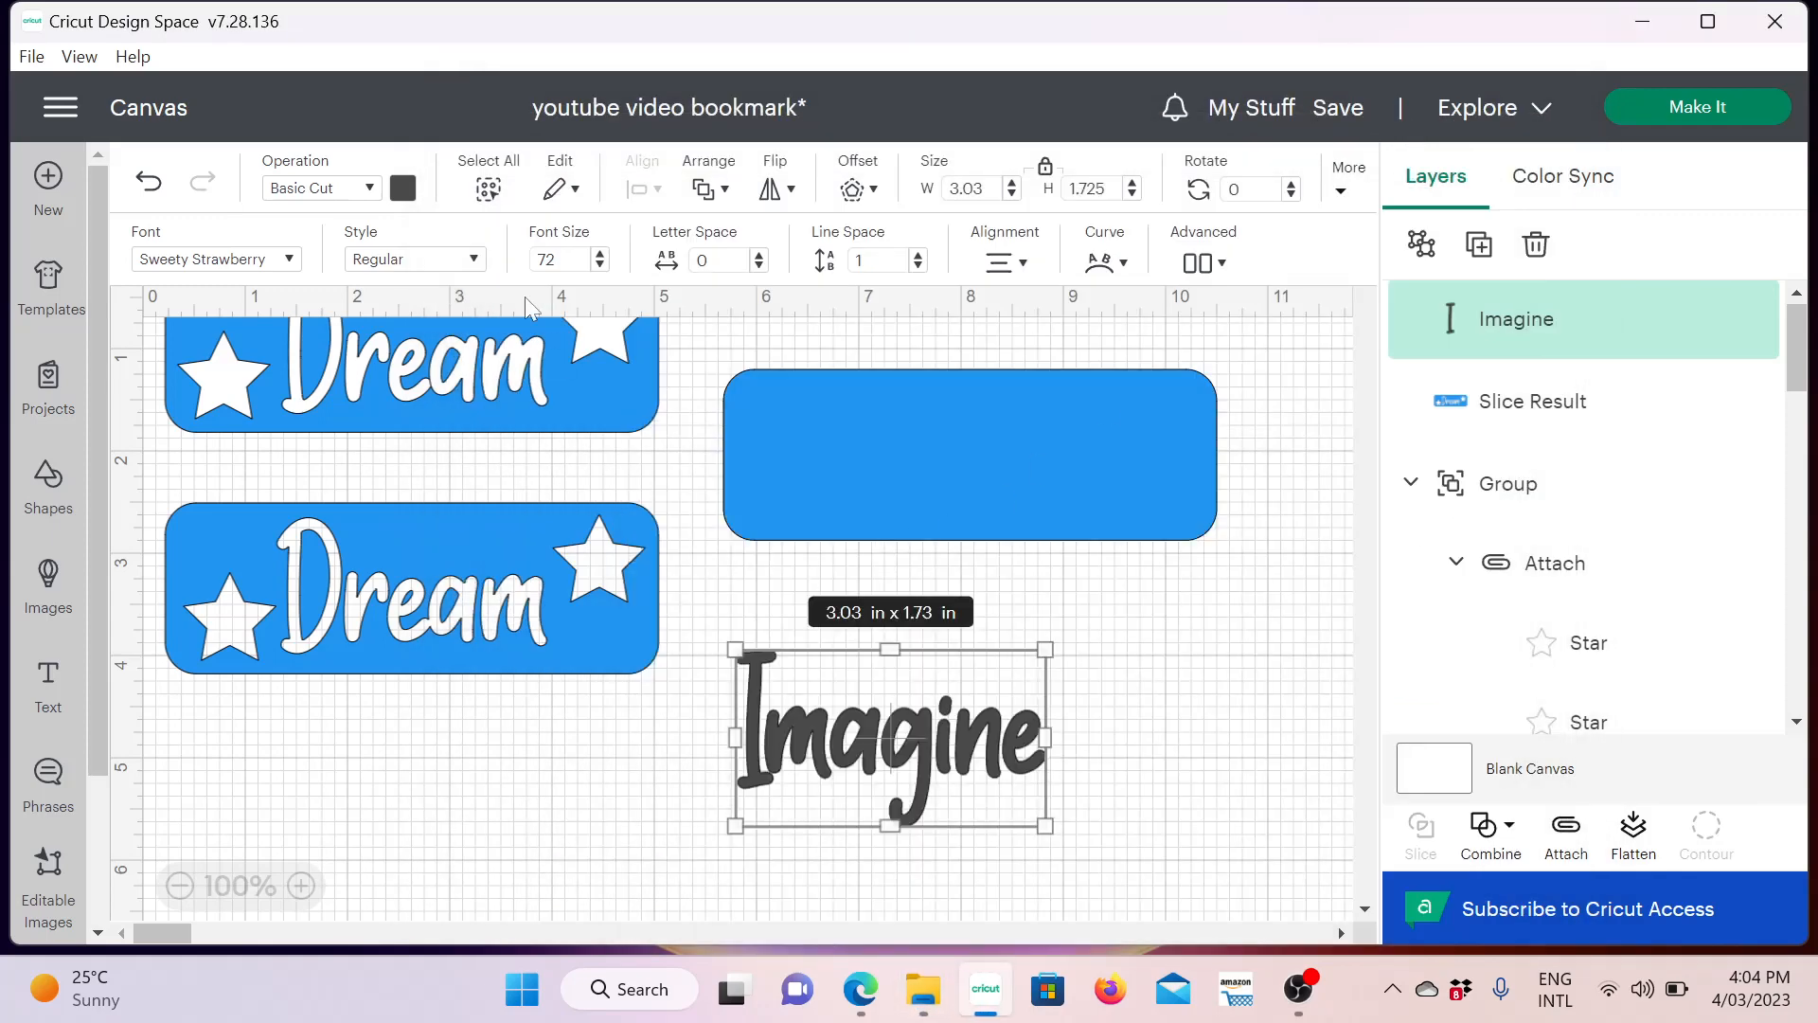
pyautogui.click(288, 259)
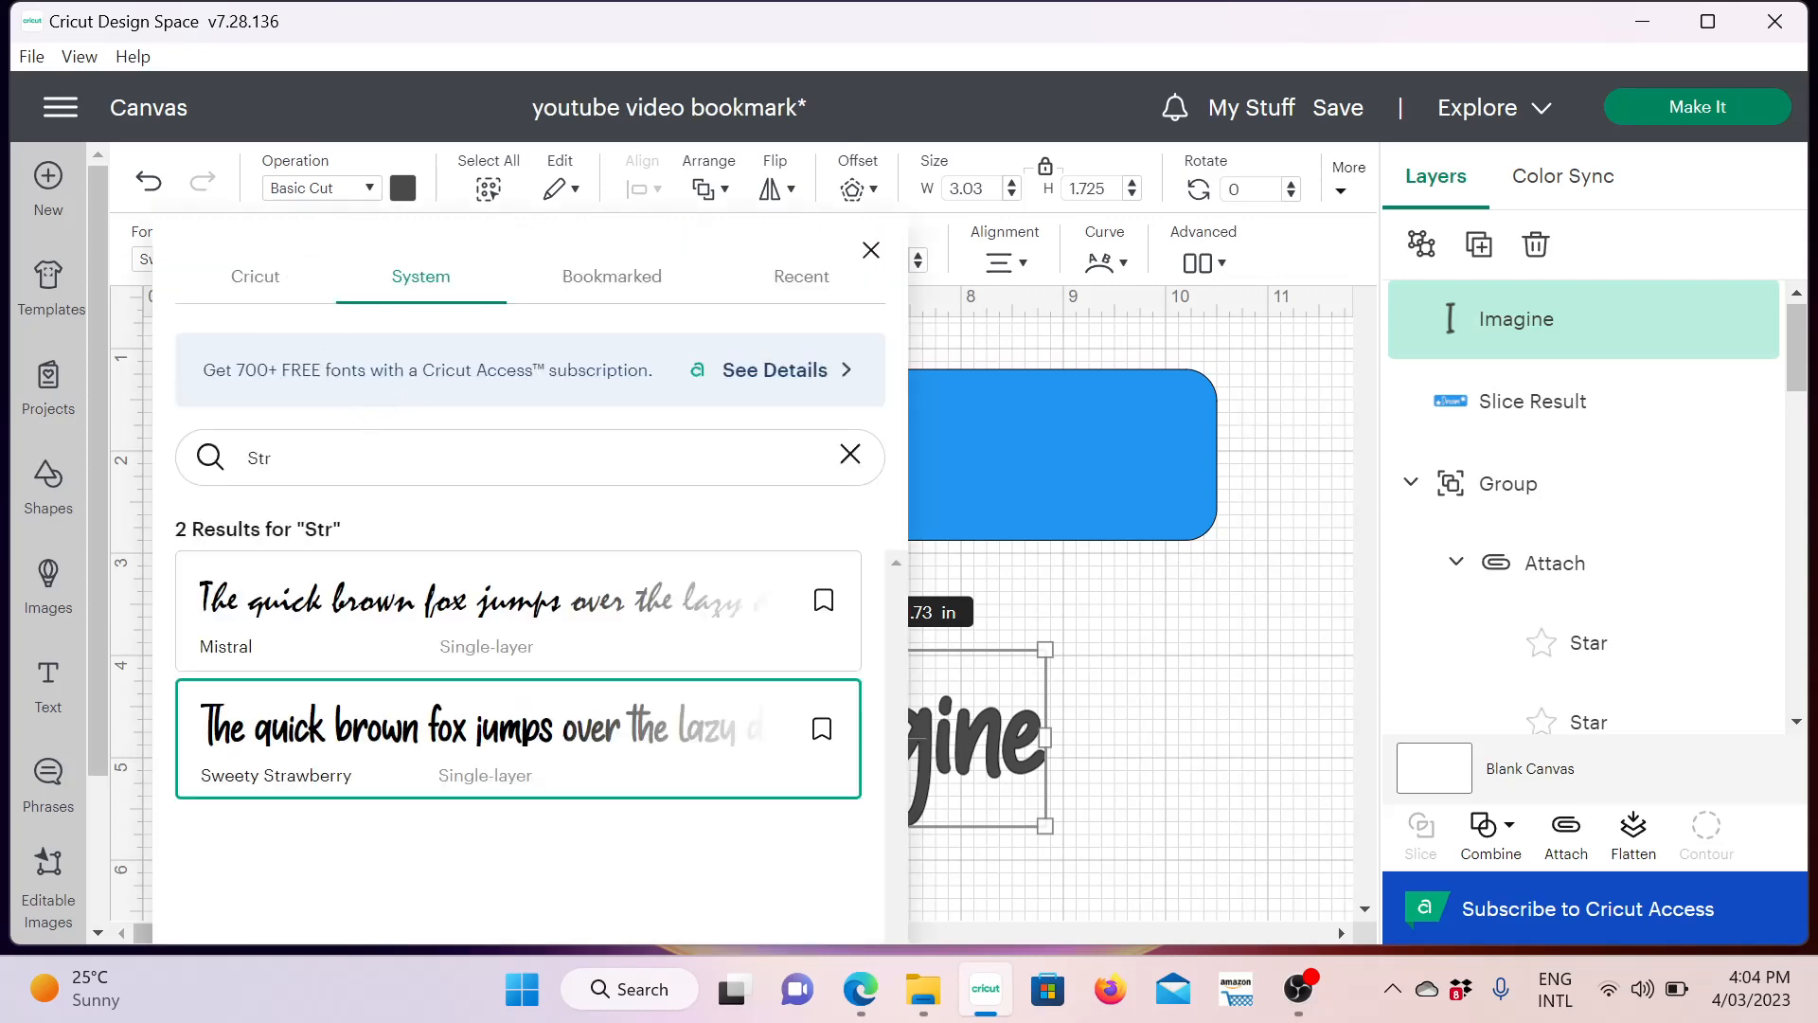
pyautogui.hotkey('ctrl', 'a')
pyautogui.write('T')
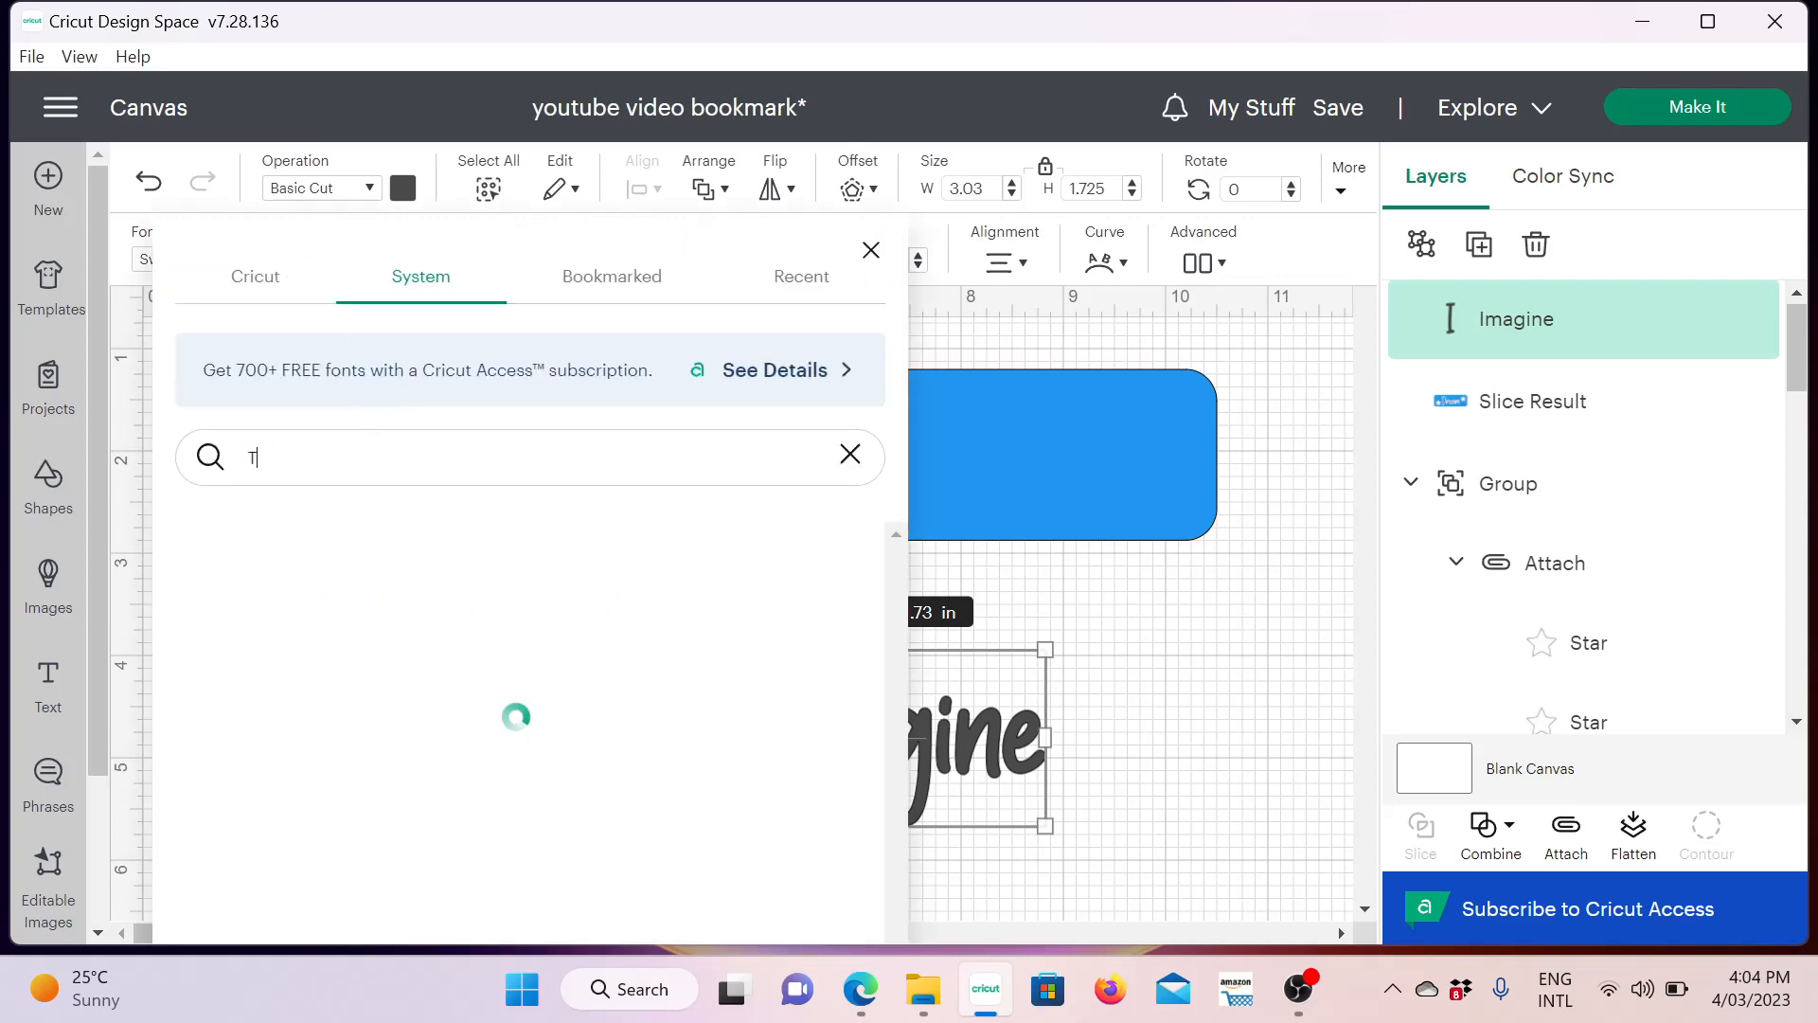
pyautogui.write('imber')
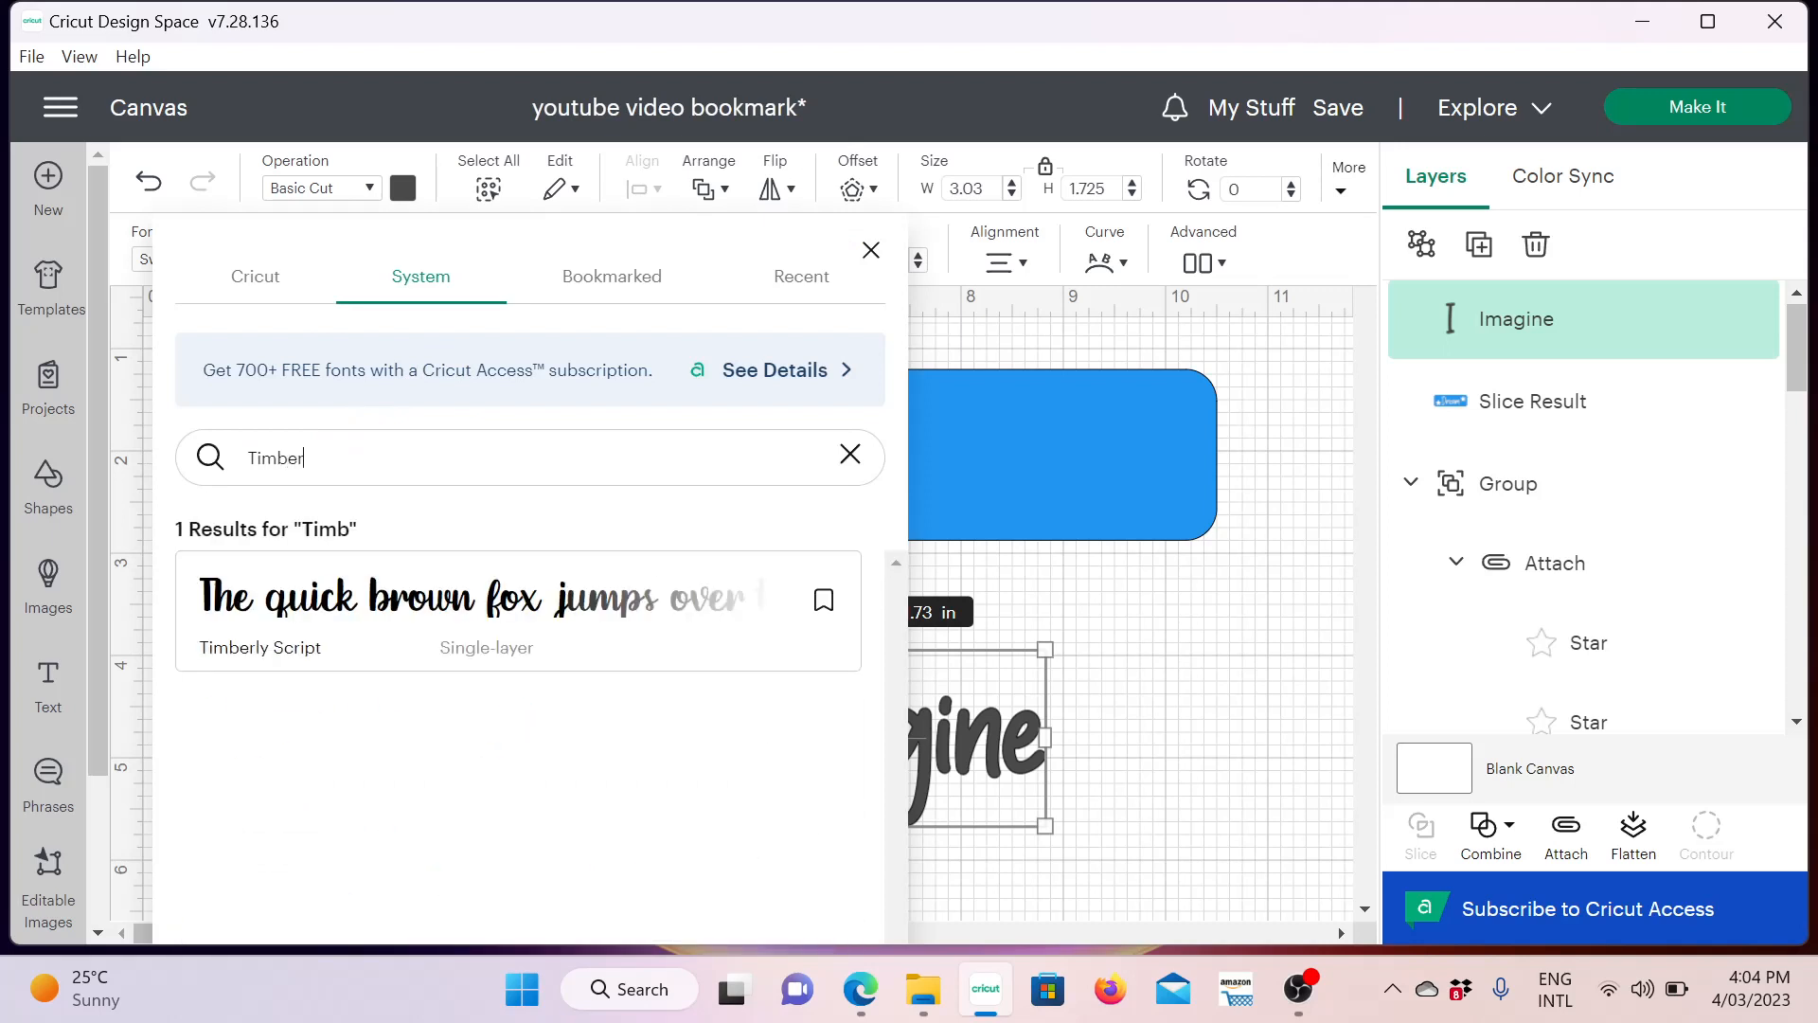
pyautogui.click(263, 625)
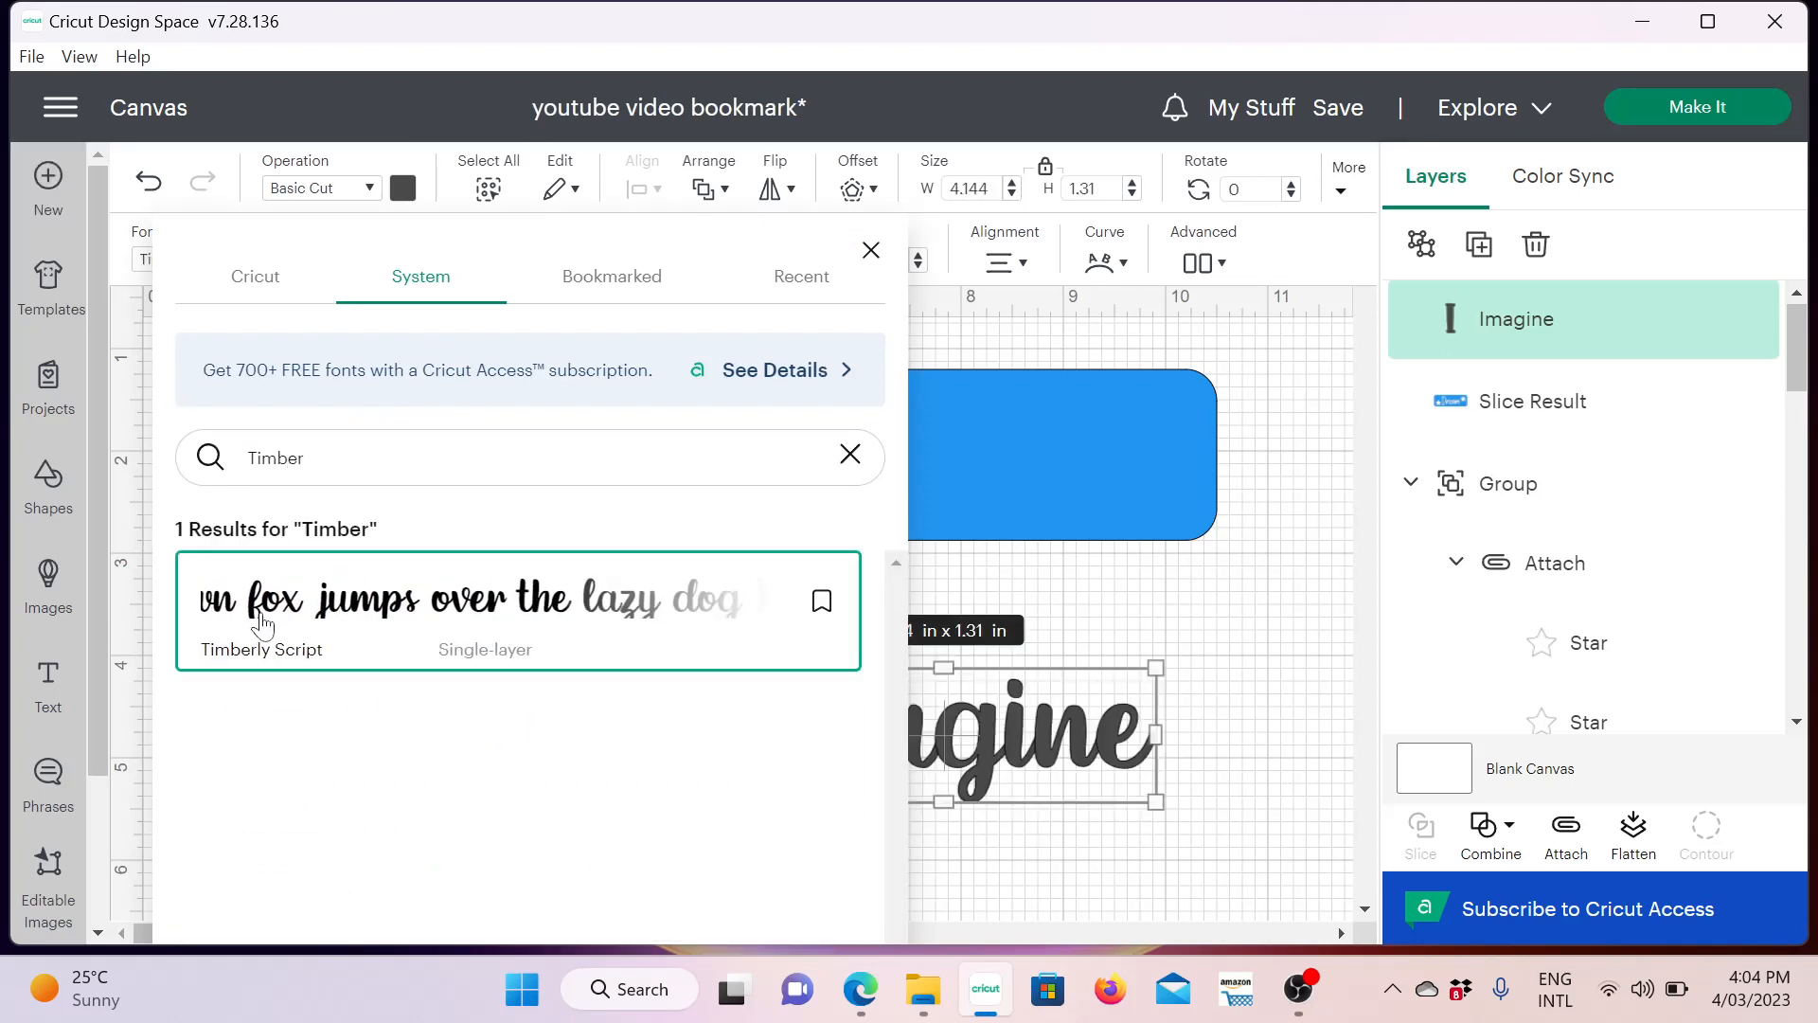
pyautogui.click(871, 251)
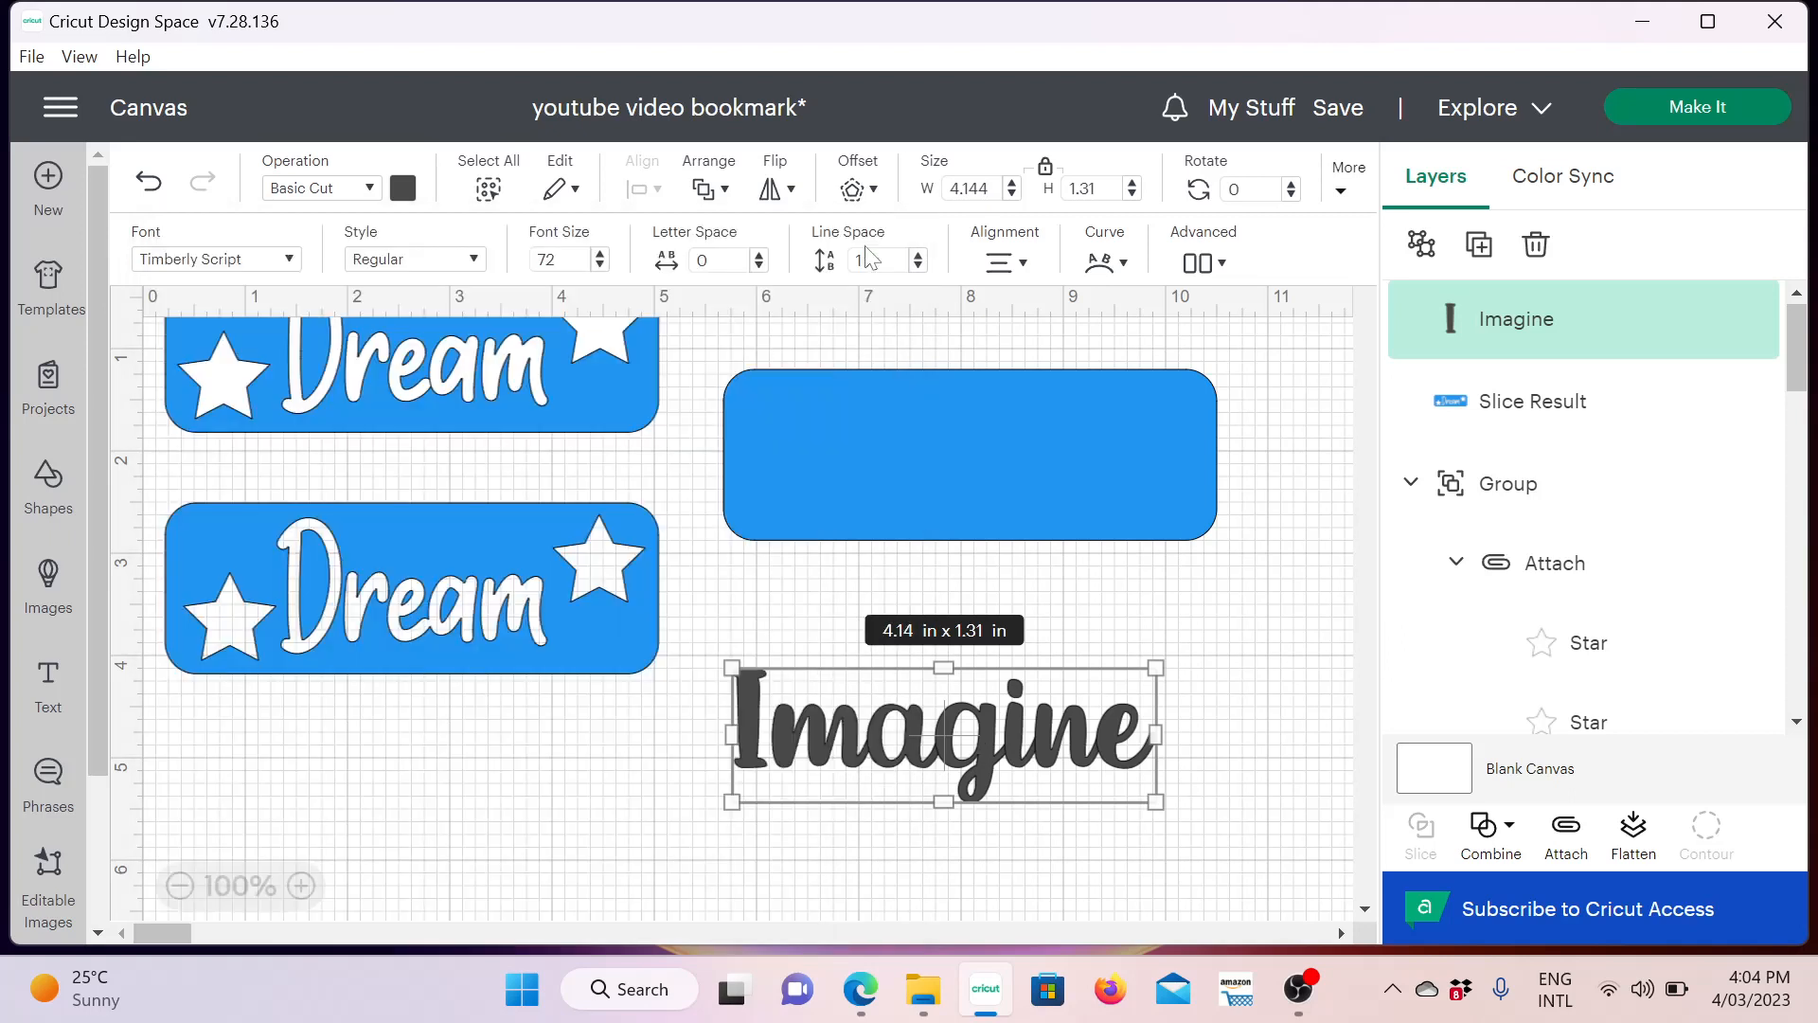
# Duplicate the Imagine text and place the copy below the sliced Dream bookmark
pyautogui.rightClick(927, 753)
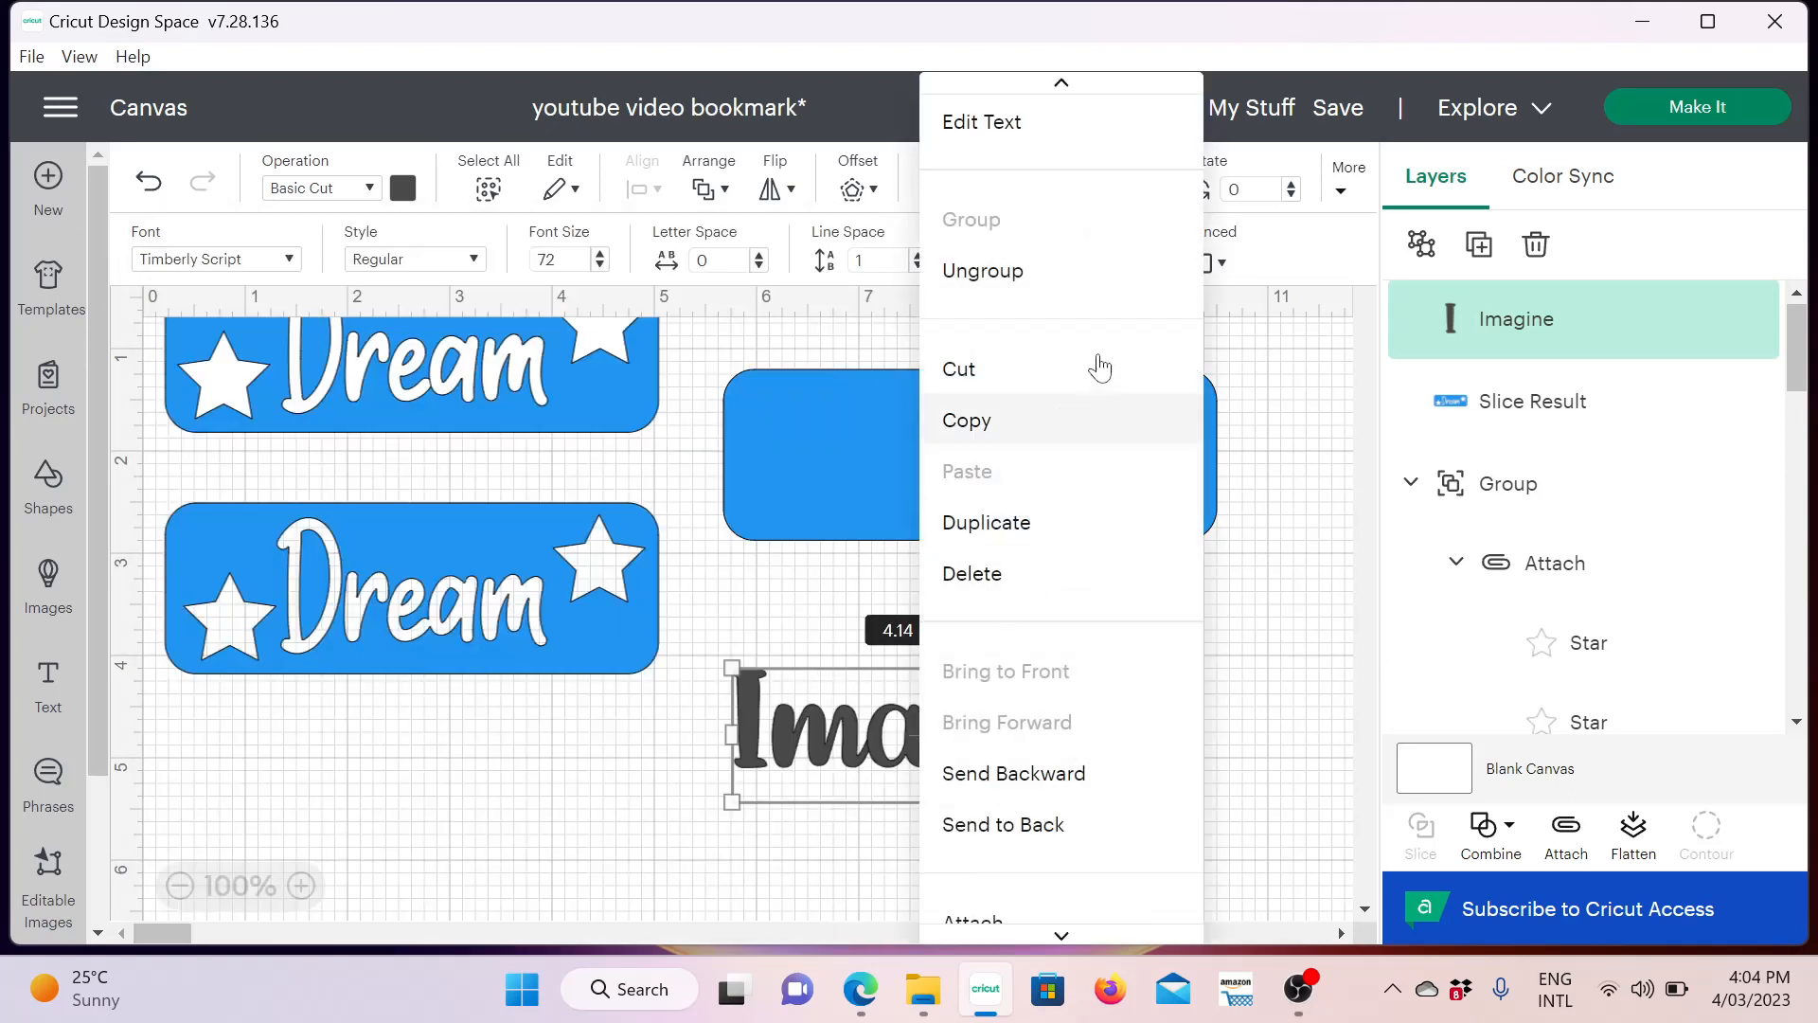
pyautogui.click(1483, 253)
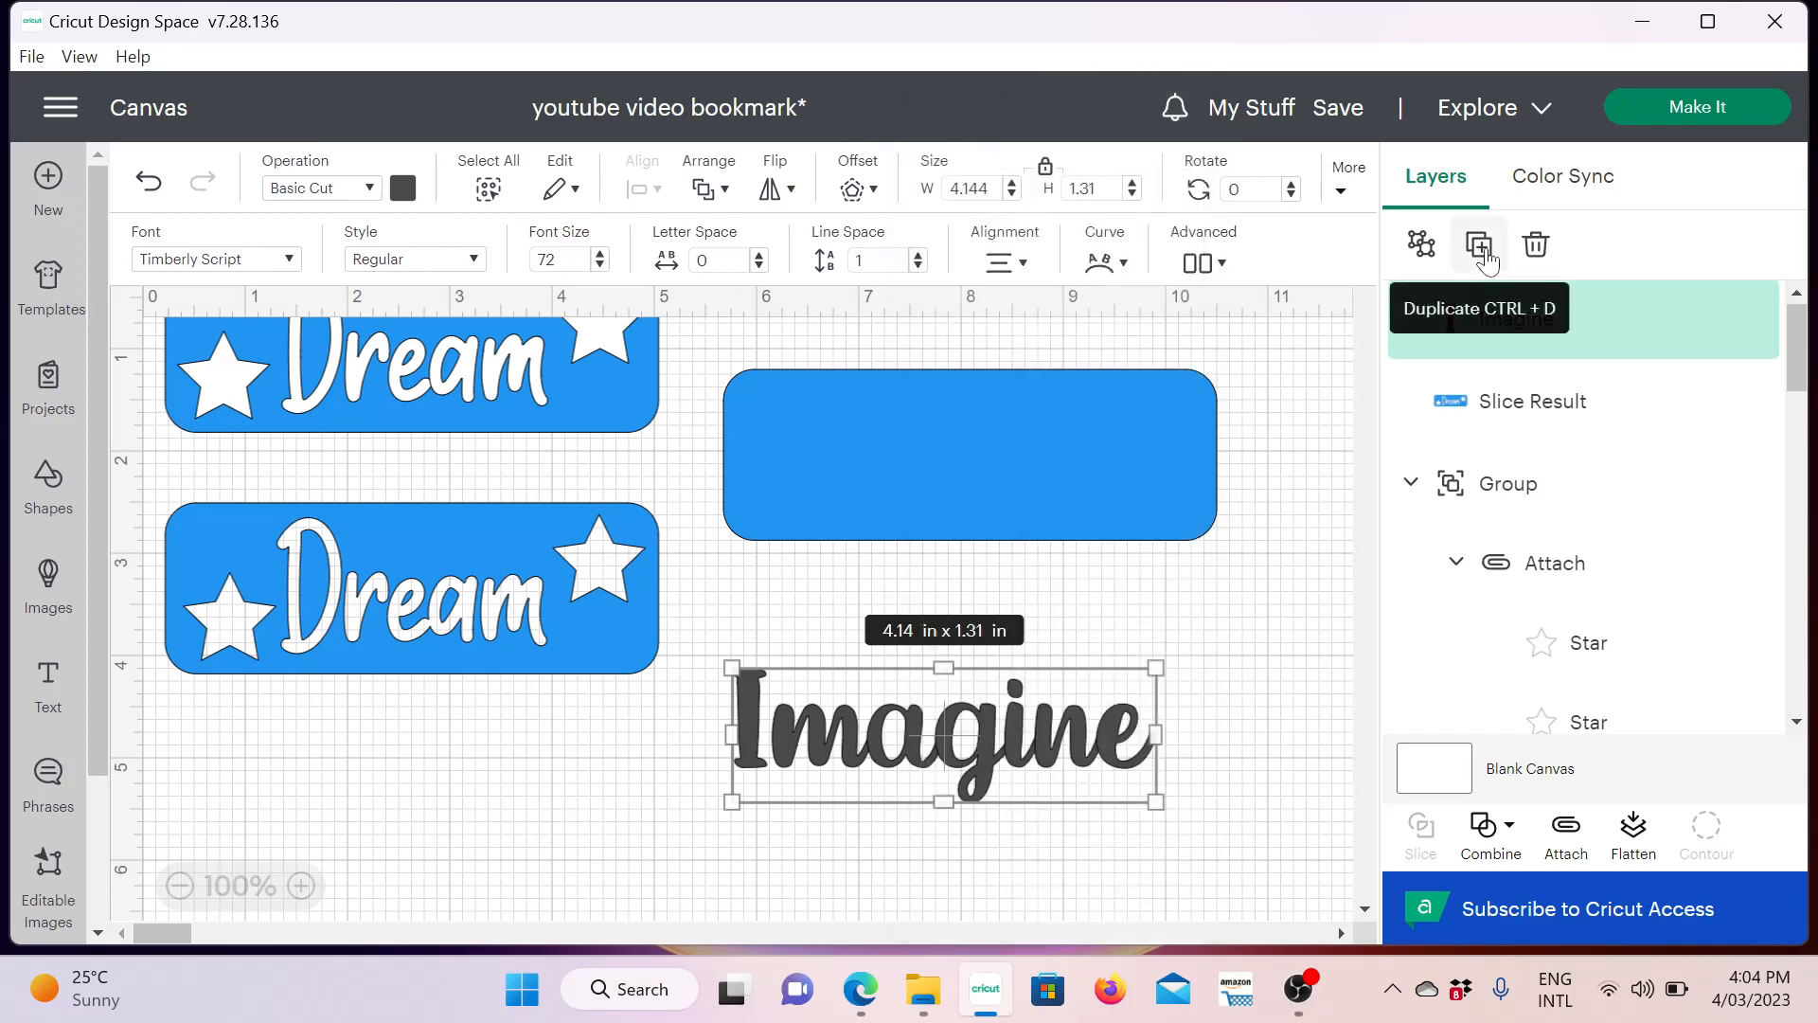
pyautogui.click(1481, 248)
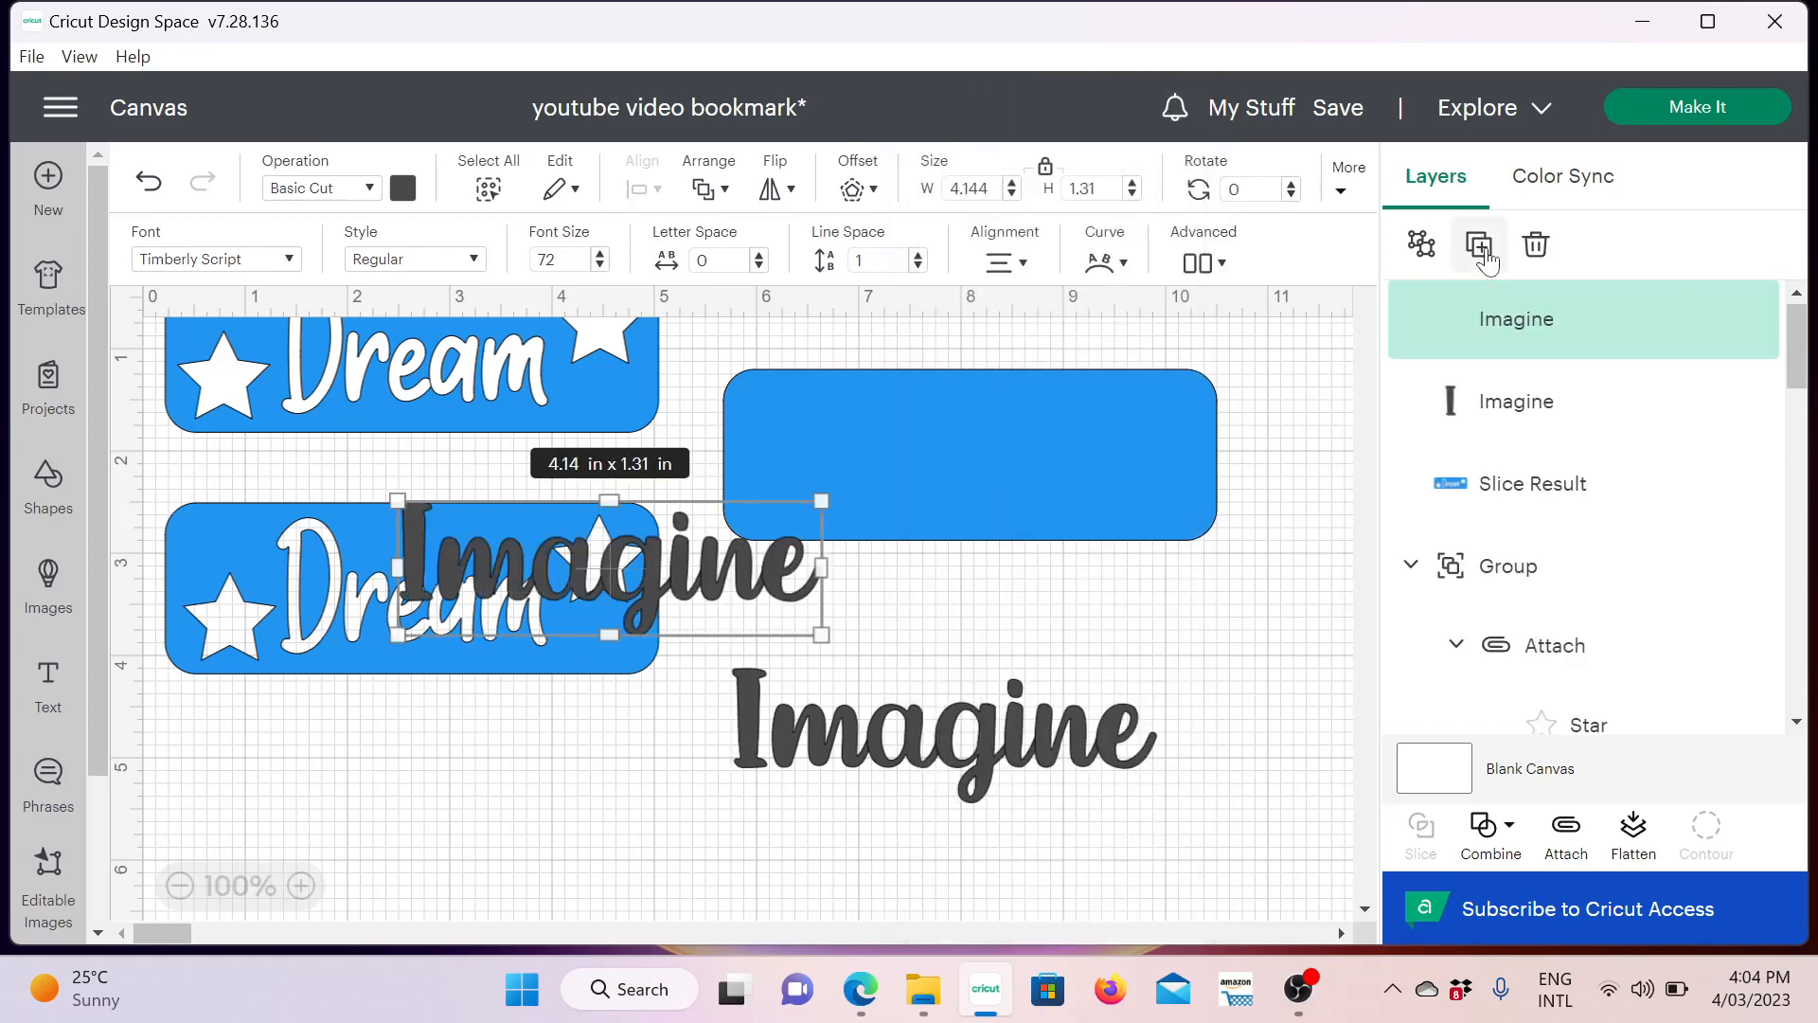
pyautogui.moveTo(547, 612); pyautogui.dragTo(391, 799)
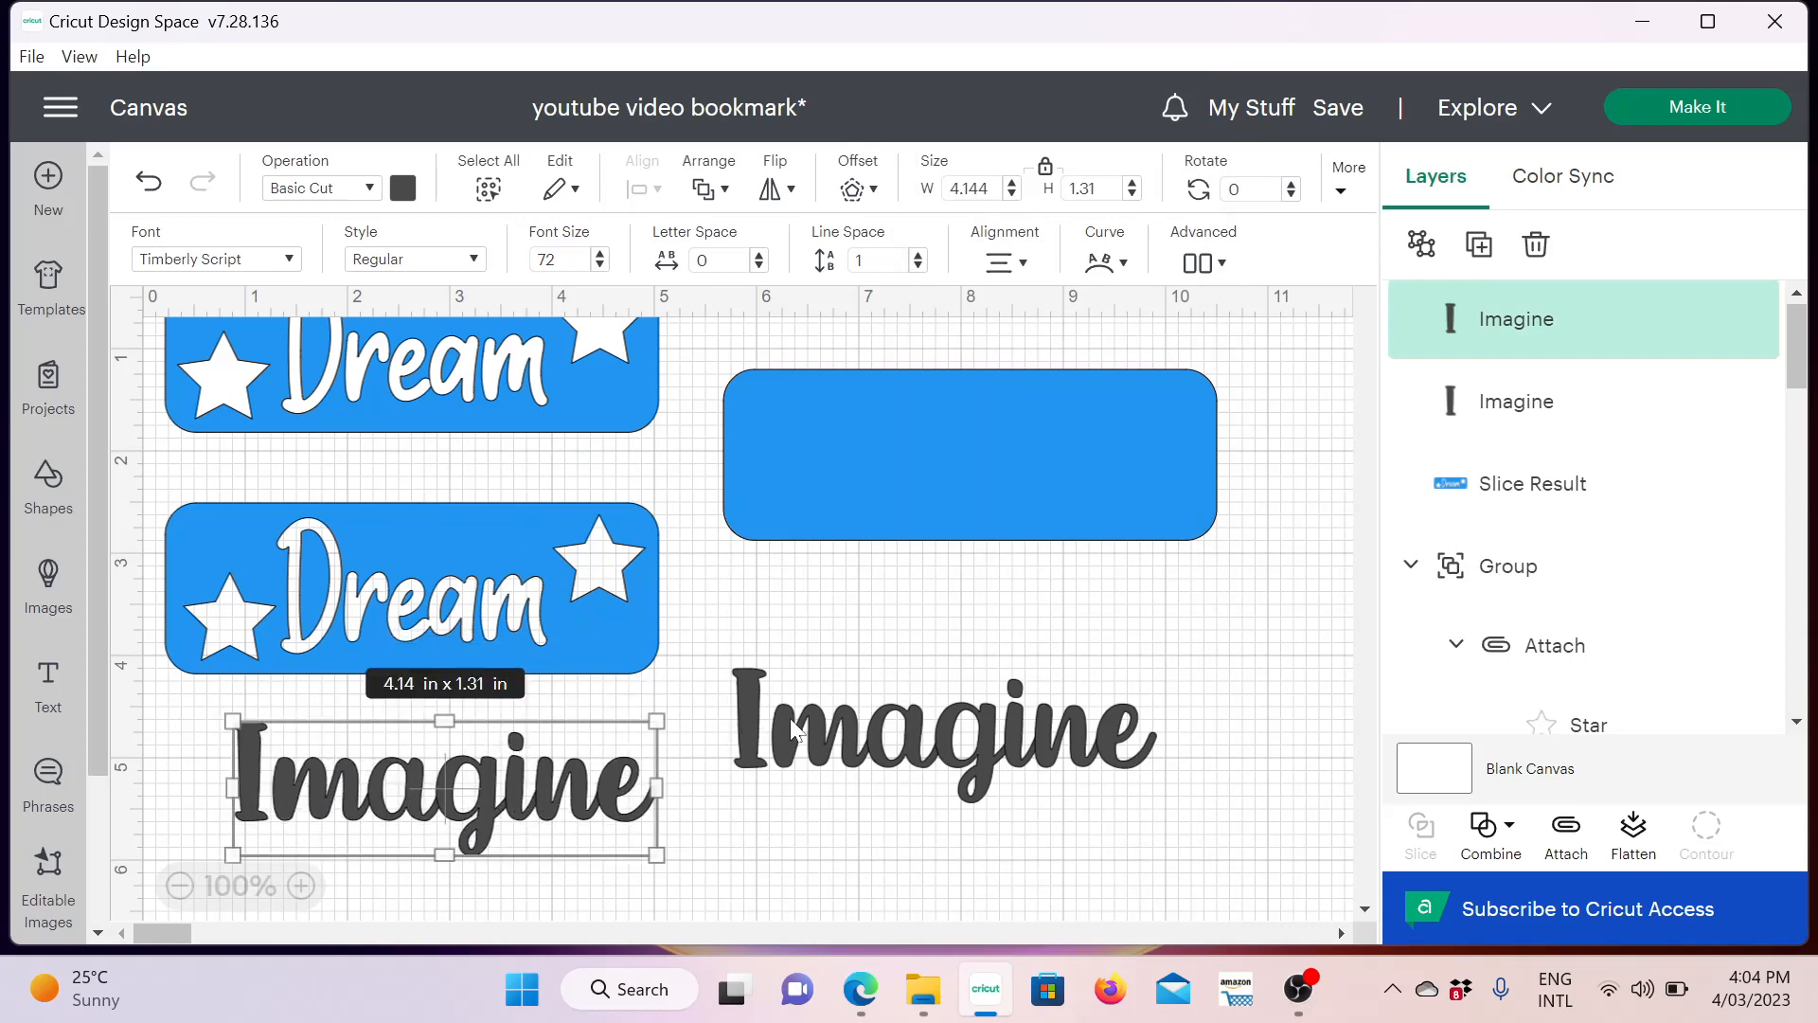
# Search the system fonts for "can" for the duplicated Imagine text
pyautogui.click(289, 260)
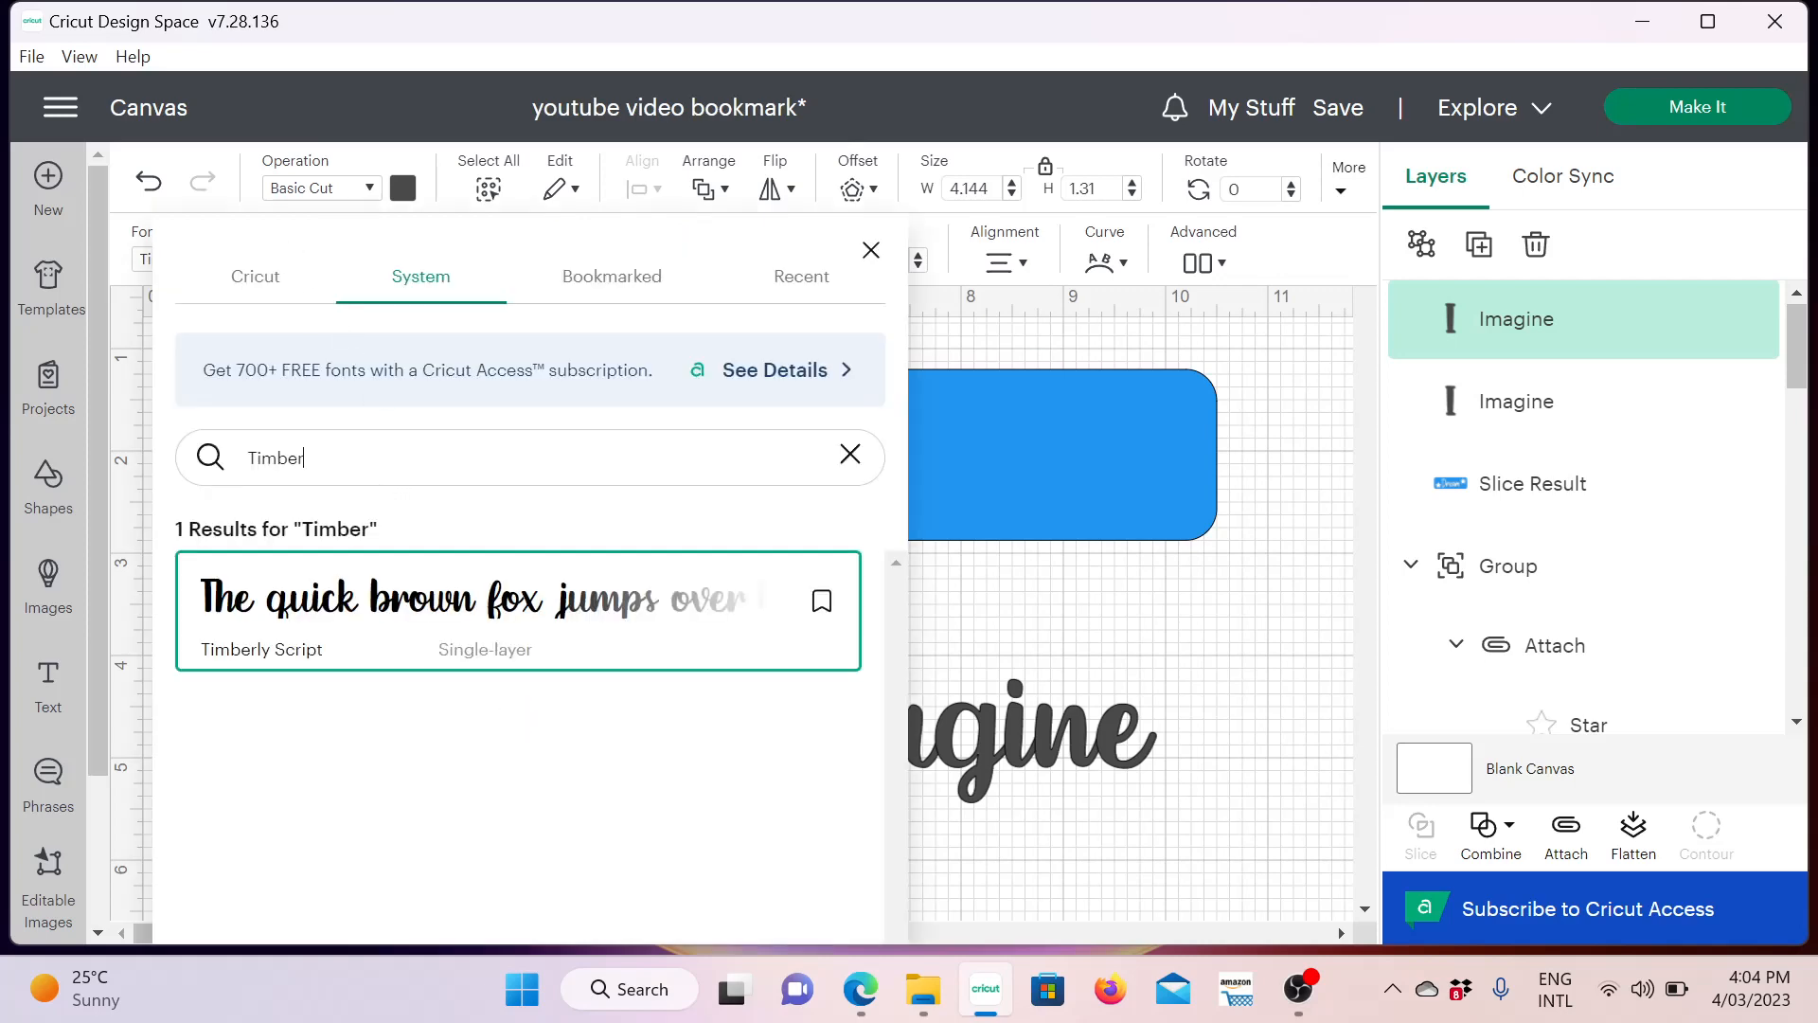
pyautogui.hotkey('ctrl', 'a')
pyautogui.write('can')
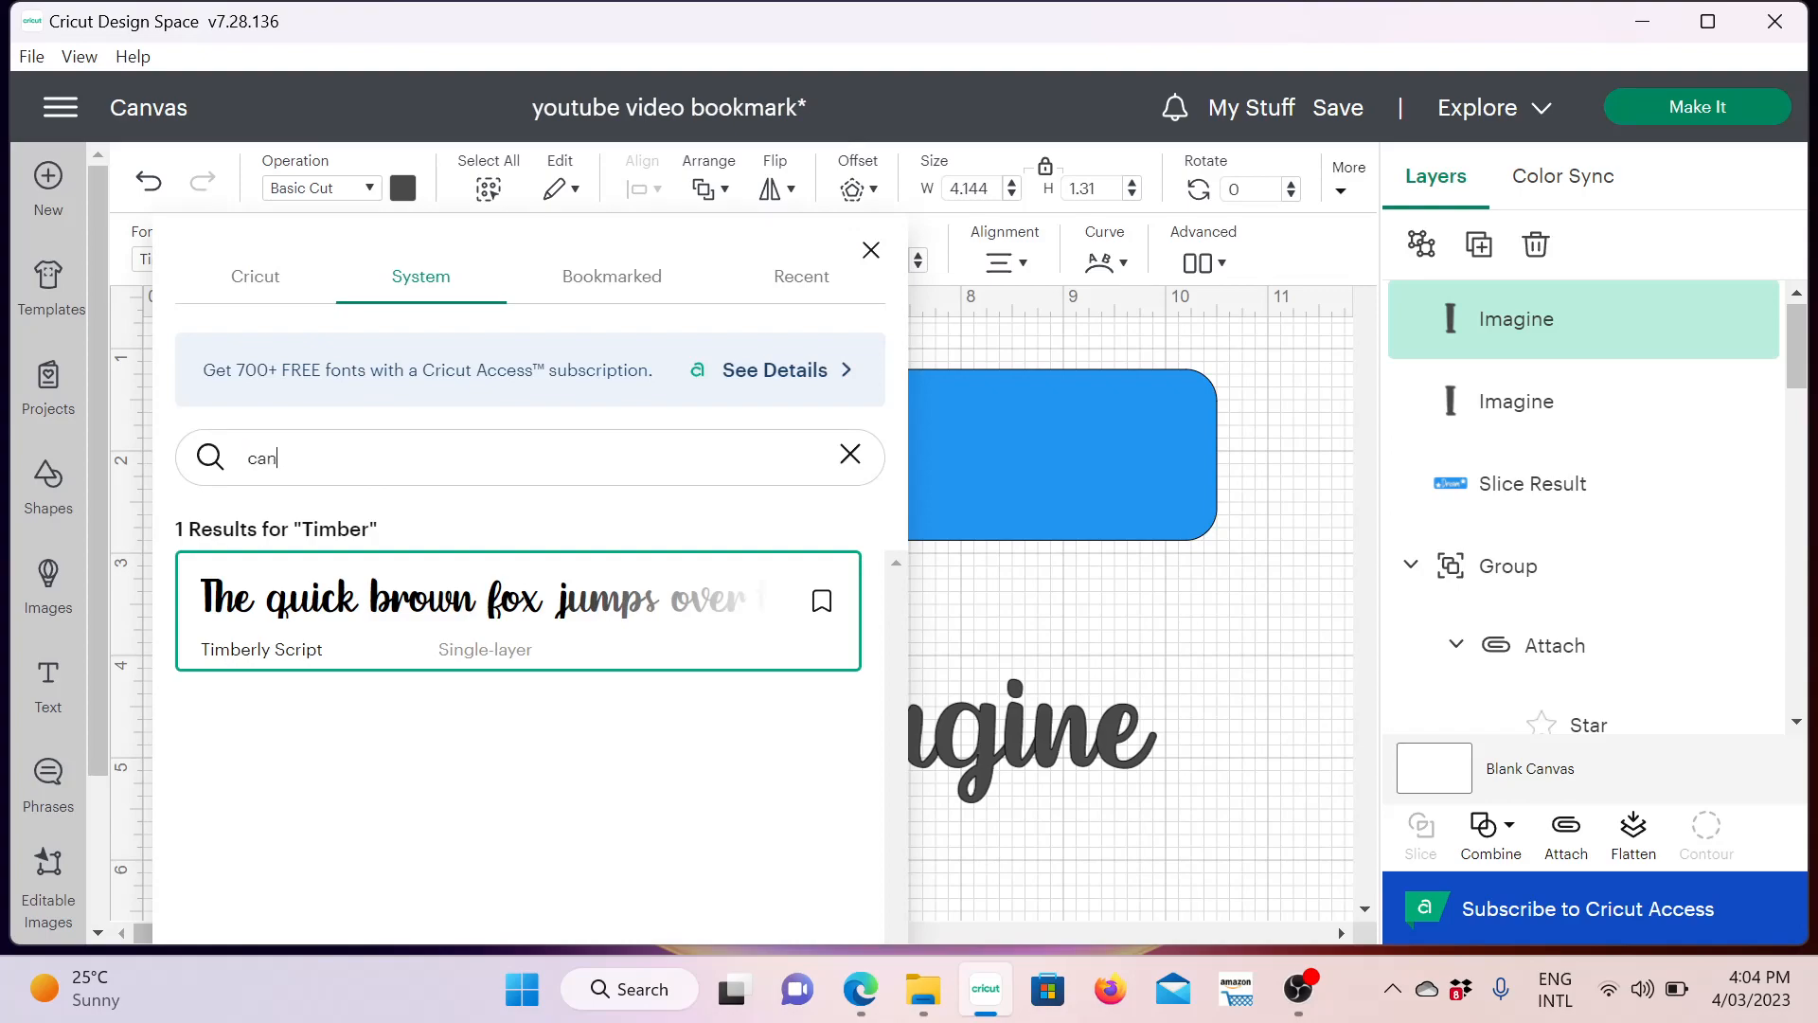